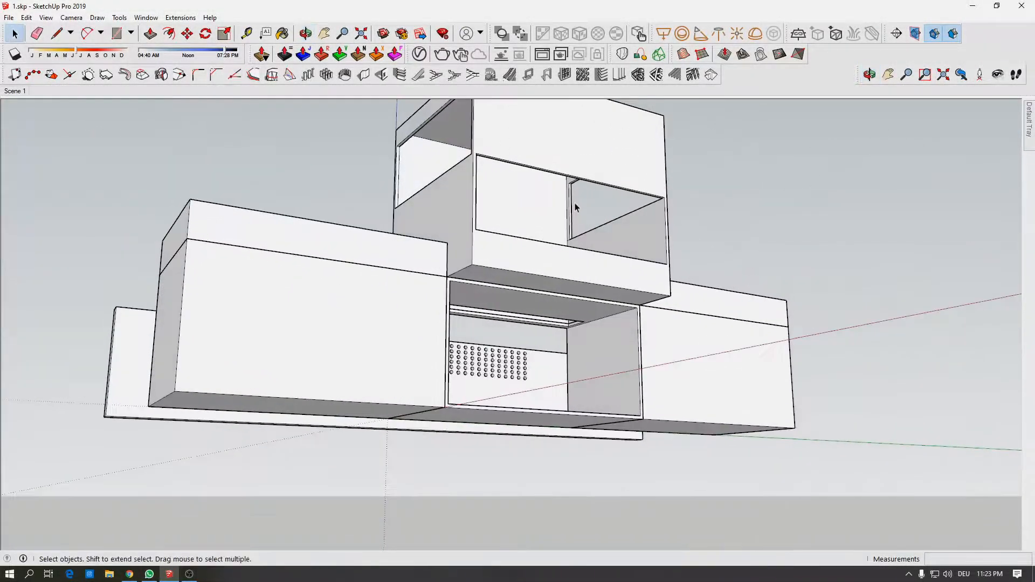
Measure the height from the stair opening's edge in the ceiling down to the ground floor.
scroll(575, 314, up, 10)
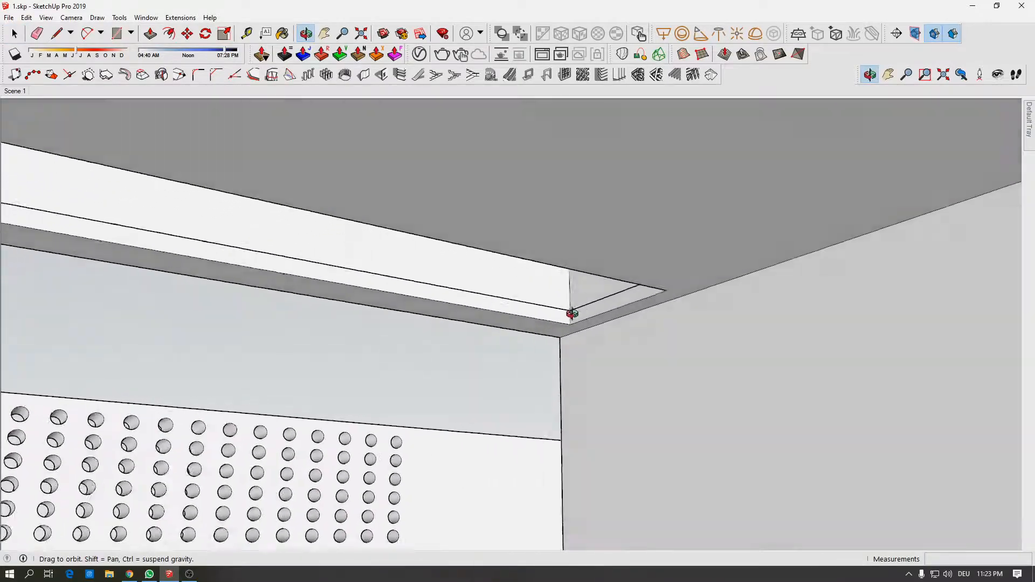
drag(572, 313, 733, 364)
key(space)
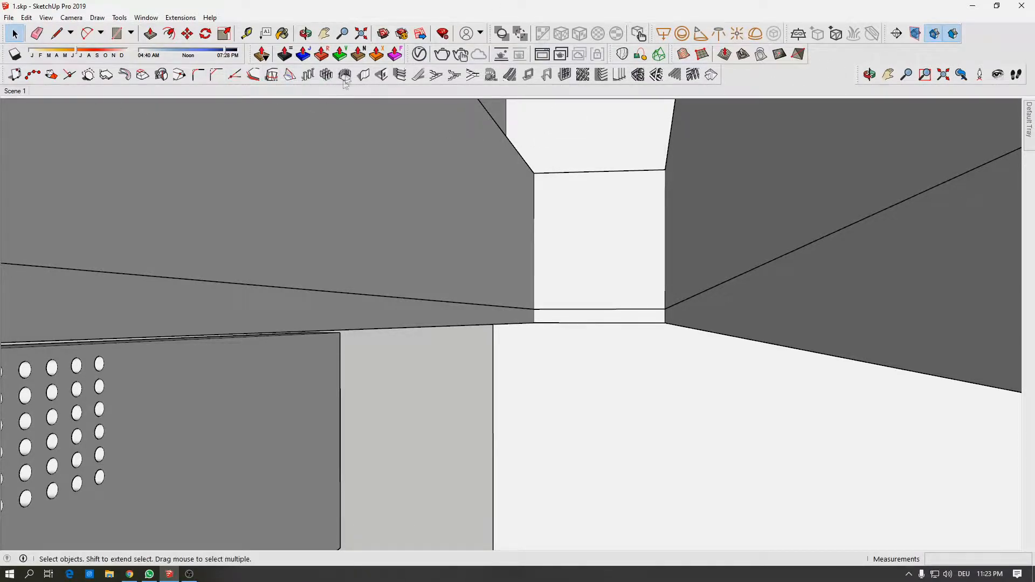
click(247, 34)
click(597, 173)
middle_drag(602, 178, 612, 296)
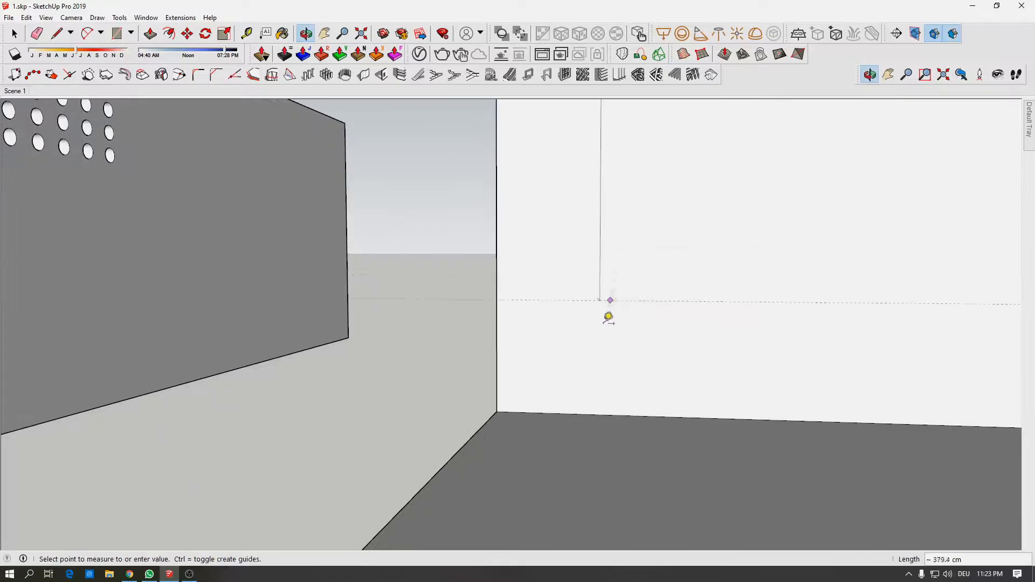
middle_drag(602, 324, 327, 357)
scroll(326, 357, down, 10)
key(space)
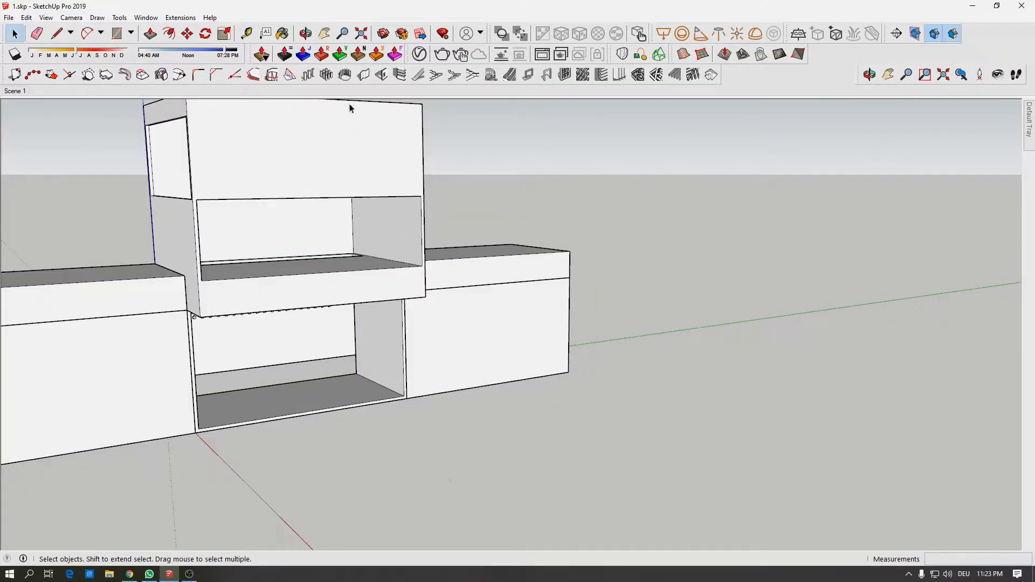
Build a Type A single-flight staircase in front of the house with a 20 cm riser height and 13 risers.
click(419, 75)
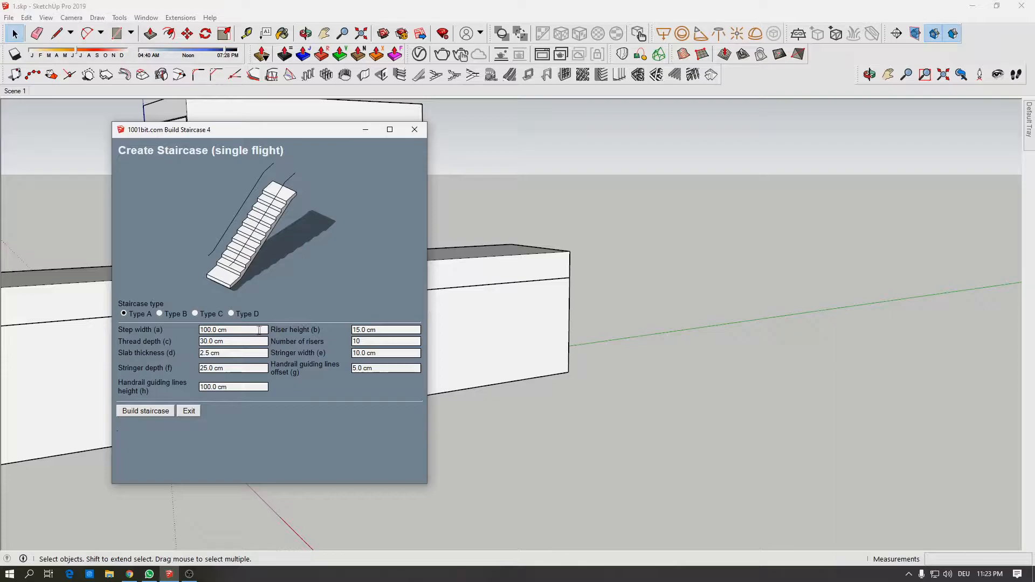
click(381, 330)
click(367, 352)
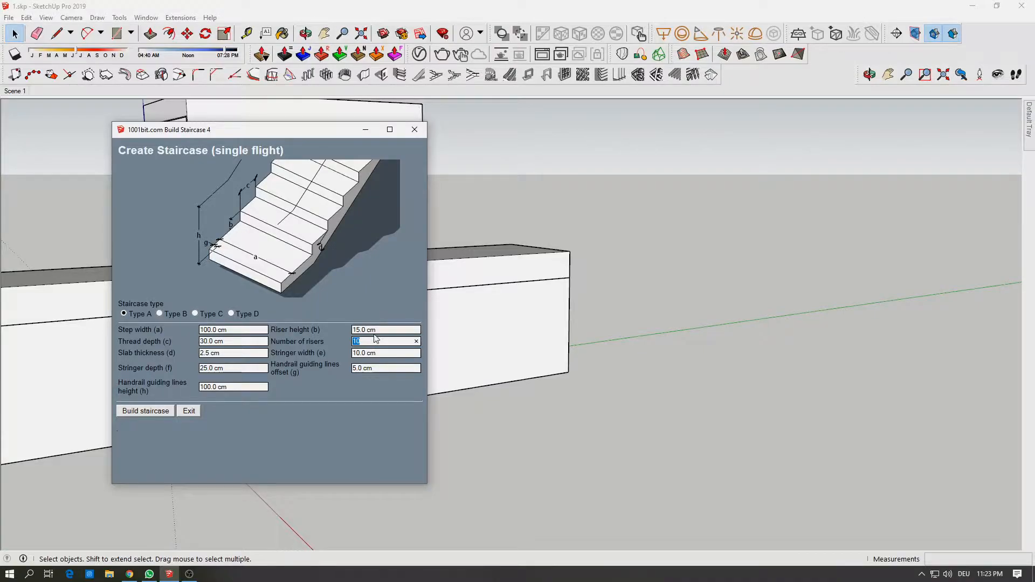
click(378, 329)
text(20)
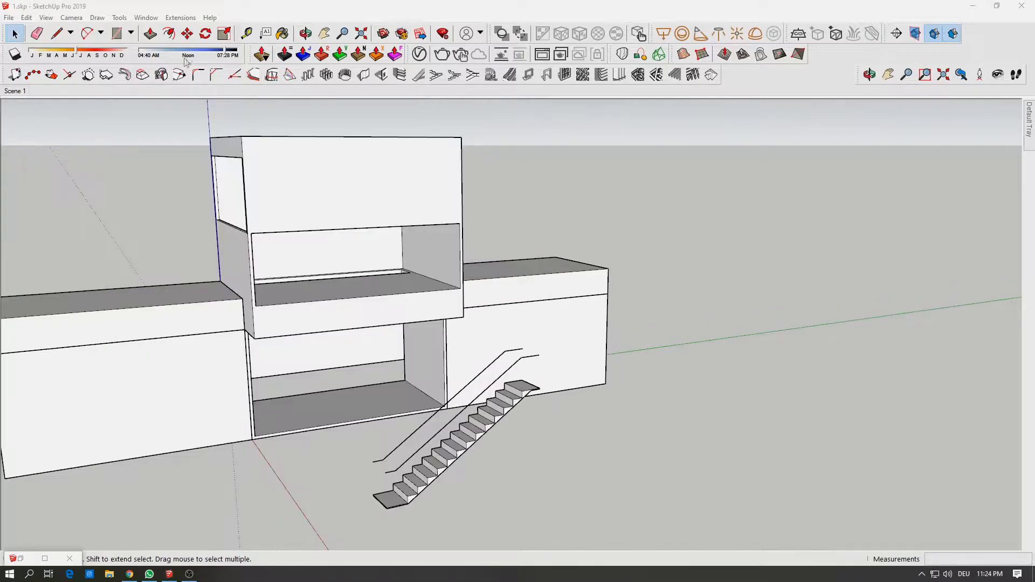
Move the staircase by its upper landing corner to the stair opening in the central block's upper floor.
click(188, 37)
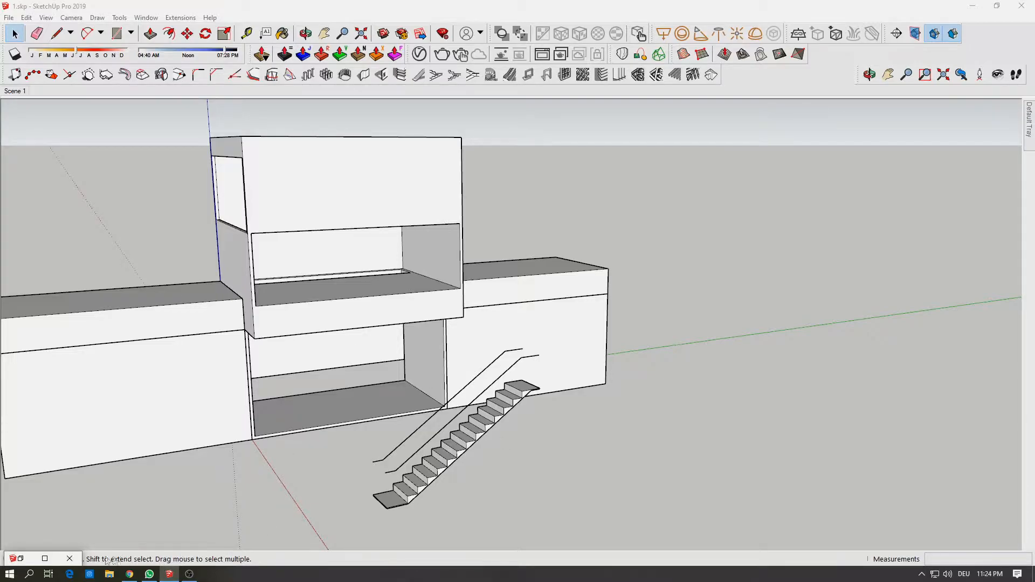
click(69, 558)
click(448, 457)
click(187, 34)
click(537, 358)
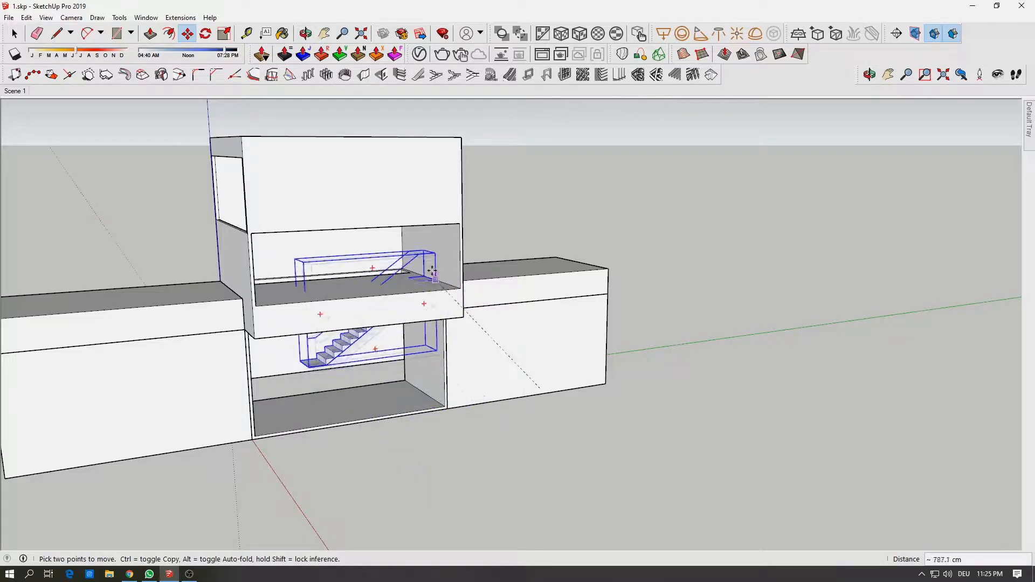
click(411, 272)
Inspect how the staircase fits inside the central block and measure across the stair opening.
middle_drag(302, 289, 245, 282)
scroll(286, 368, up, 4)
scroll(286, 368, up, 3)
mouse_move(285, 368)
middle_down()
mouse_move(289, 358)
mouse_move(294, 423)
mouse_move(273, 501)
mouse_move(331, 273)
mouse_move(439, 224)
mouse_move(433, 210)
mouse_move(541, 224)
mouse_move(873, 372)
mouse_move(661, 310)
mouse_move(703, 305)
mouse_move(696, 323)
middle_up()
key(m)
scroll(429, 208, up, 6)
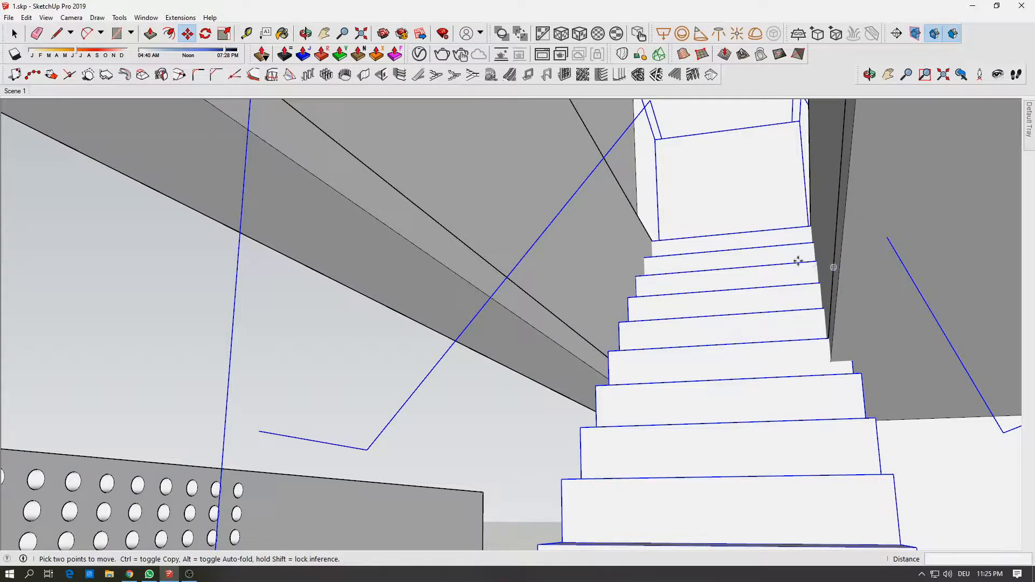
click(247, 33)
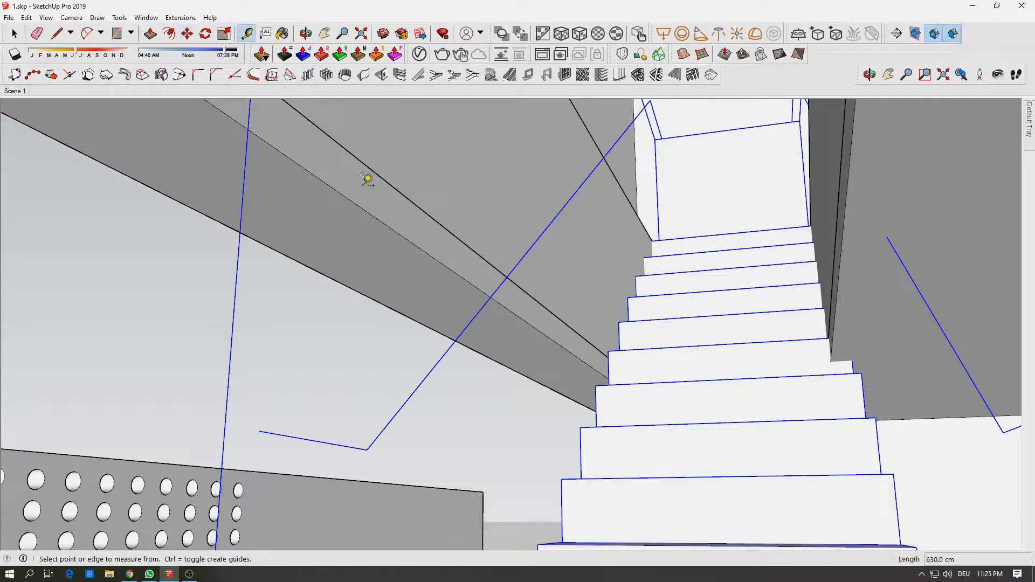
click(362, 209)
key(Escape)
middle_drag(880, 256, 599, 372)
scroll(596, 267, down, 5)
key(space)
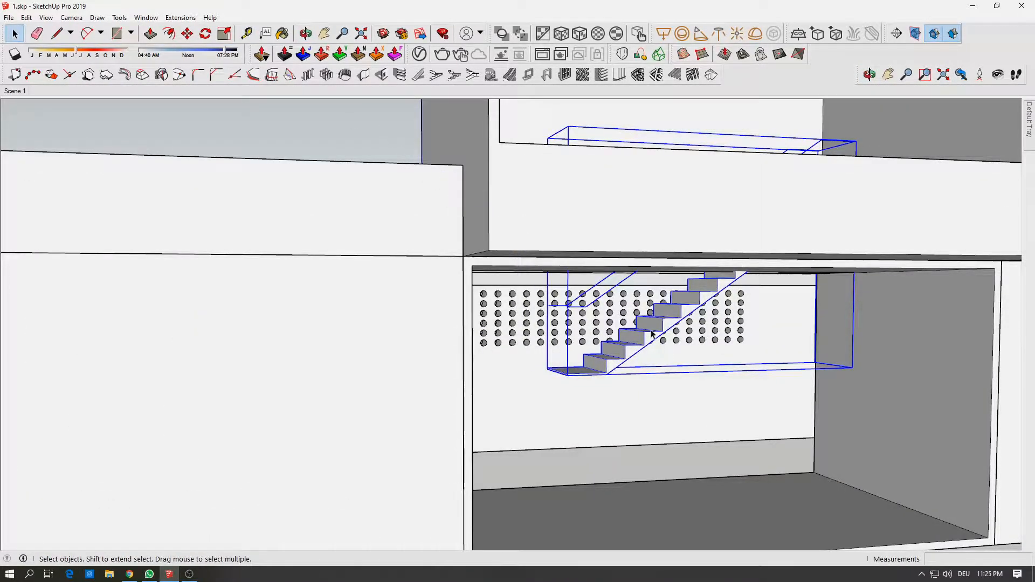
Delete the short staircase and set up a taller Type A single-flight replacement with a 95 cm step width.
key(Delete)
click(419, 75)
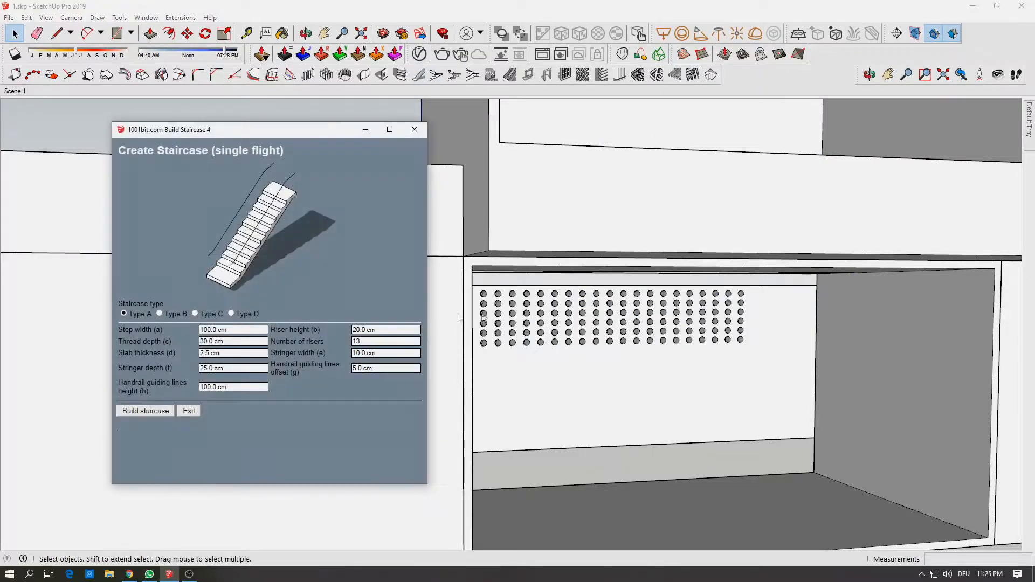
click(224, 330)
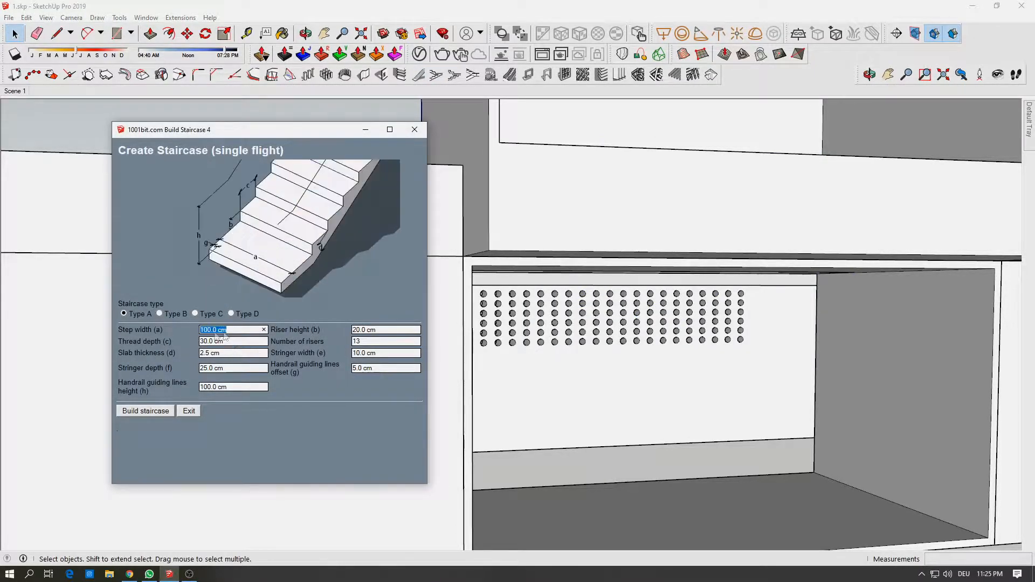
text(95cm)
click(240, 343)
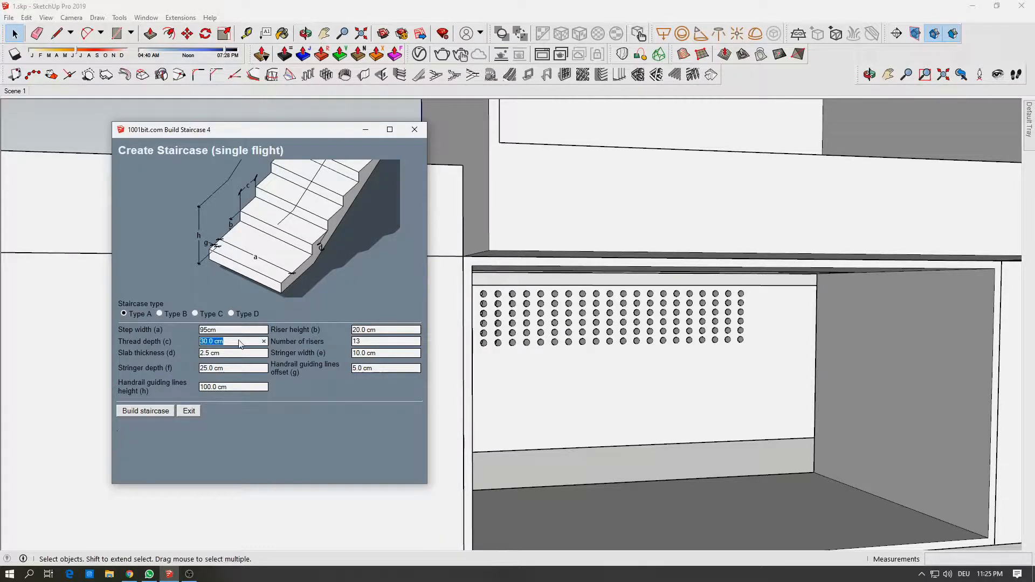
click(209, 331)
click(223, 343)
click(379, 328)
click(379, 342)
click(163, 416)
Place the new staircase on the ground in front of the house, running roughly parallel to the facade.
scroll(672, 509, down, 4)
scroll(711, 536, down, 1)
shift+middle_drag(695, 521, 576, 393)
middle_drag(576, 393, 578, 413)
click(621, 468)
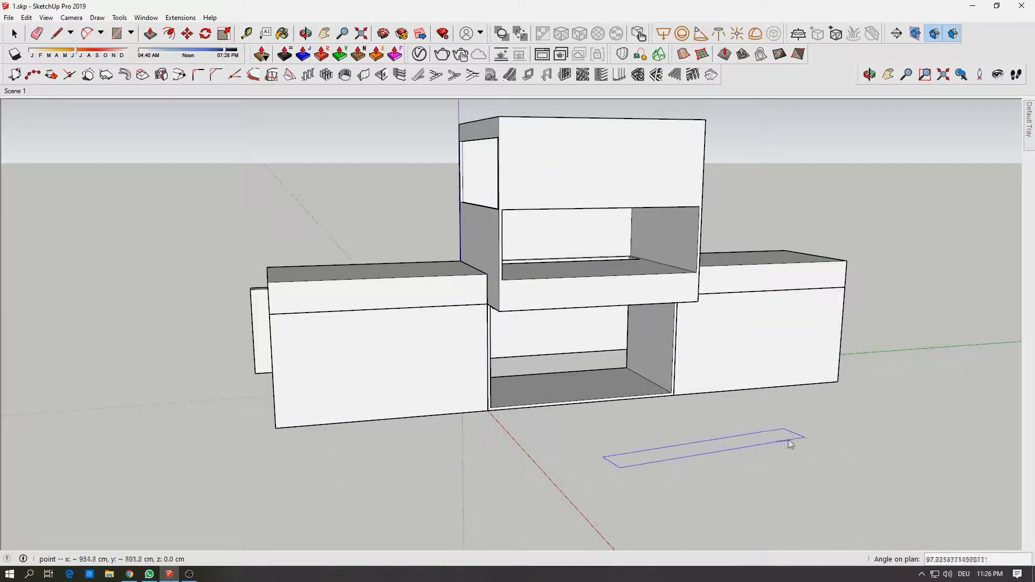
click(833, 444)
key(space)
middle_drag(834, 445, 723, 407)
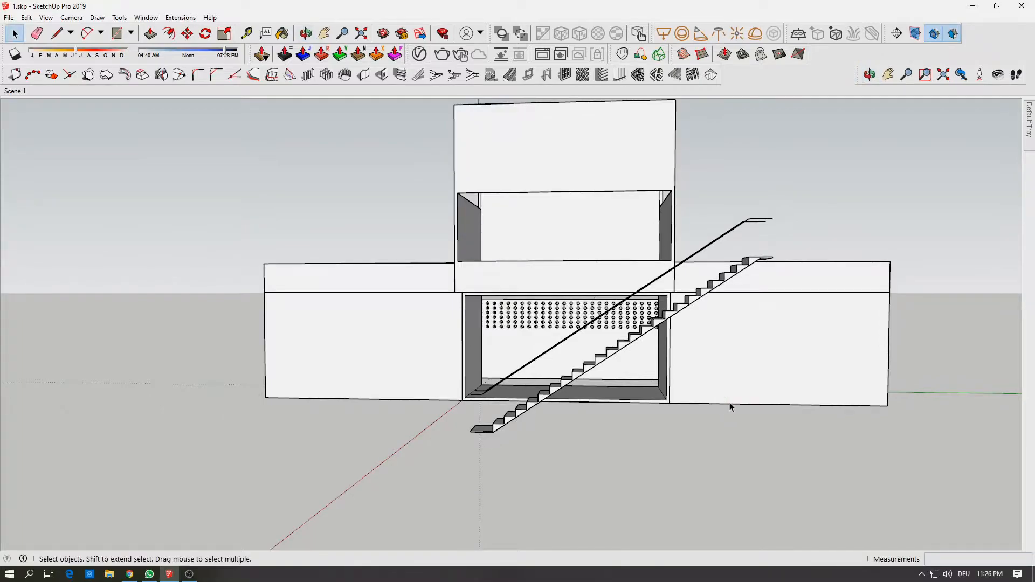
key(o)
drag(707, 388, 840, 468)
key(space)
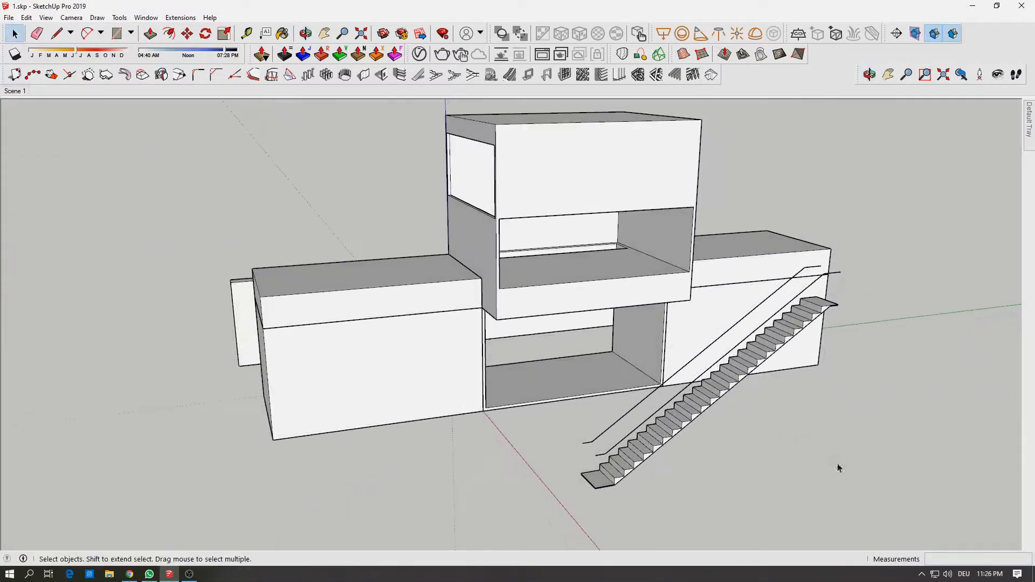
Move the new staircase by its upper landing corner to the back corner of the upper floor's stair opening.
click(187, 33)
scroll(840, 304, up, 3)
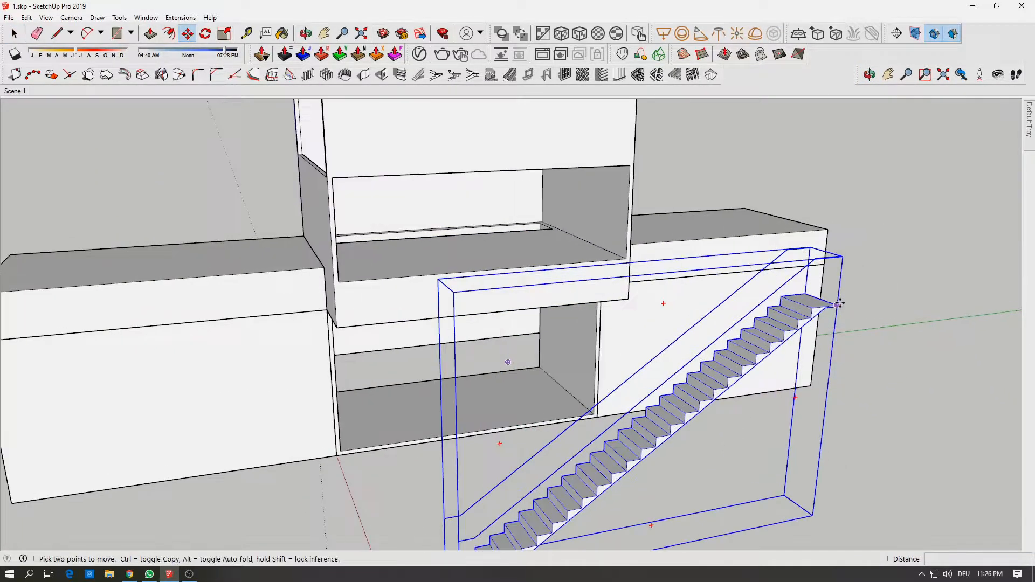
click(839, 305)
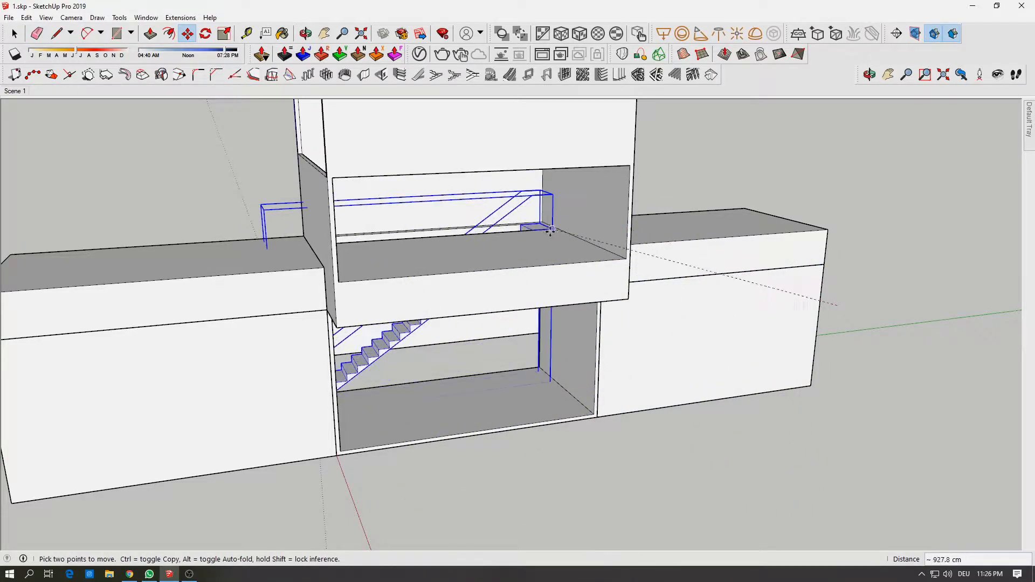
click(552, 230)
scroll(553, 232, up, 1)
middle_drag(447, 237, 345, 190)
scroll(309, 244, down, 3)
middle_drag(277, 257, 518, 256)
key(space)
Try to move the left wing, selected together with its parts, away from the central block.
click(444, 293)
click(392, 217)
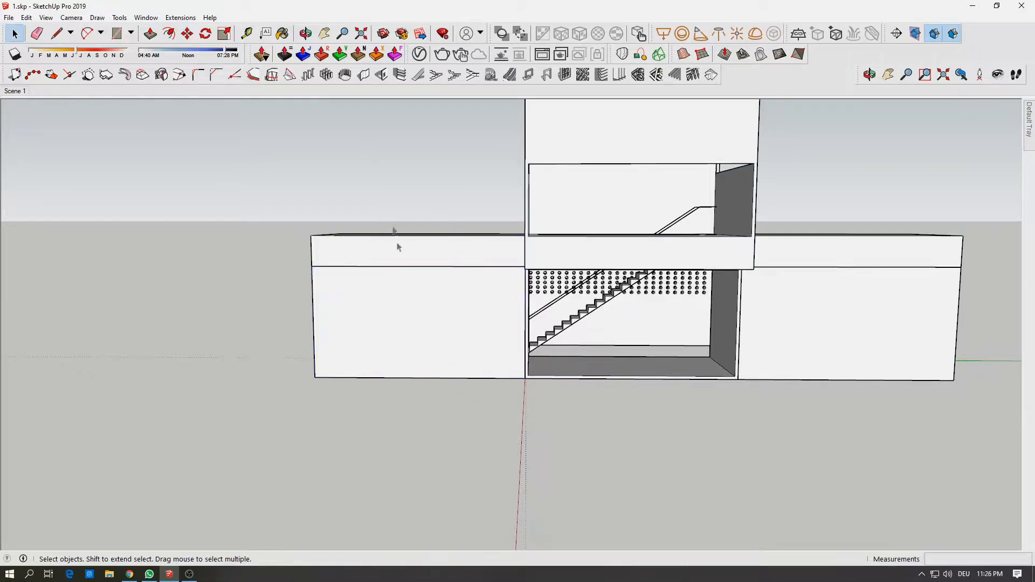
drag(386, 465, 386, 474)
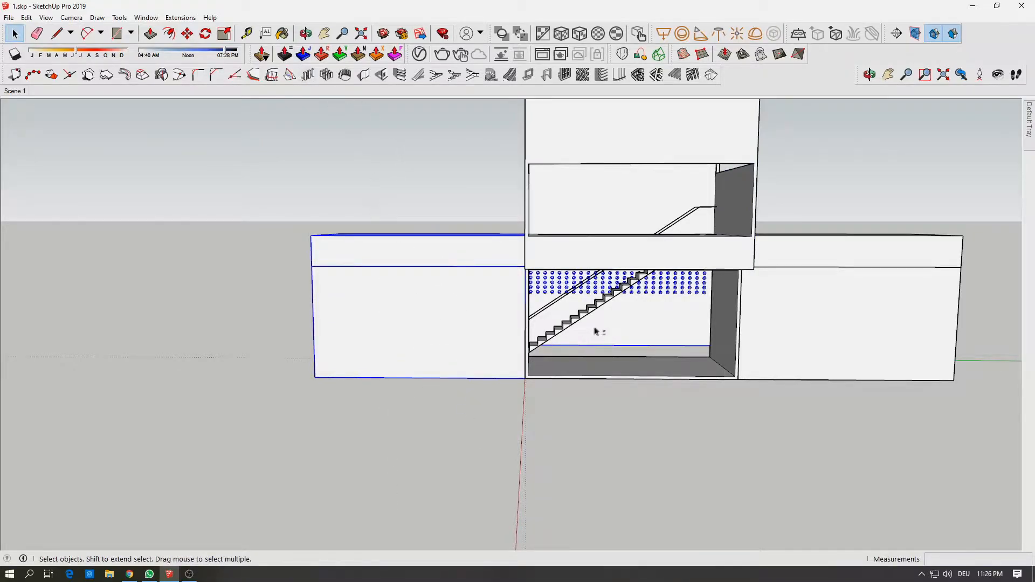
click(187, 34)
click(416, 288)
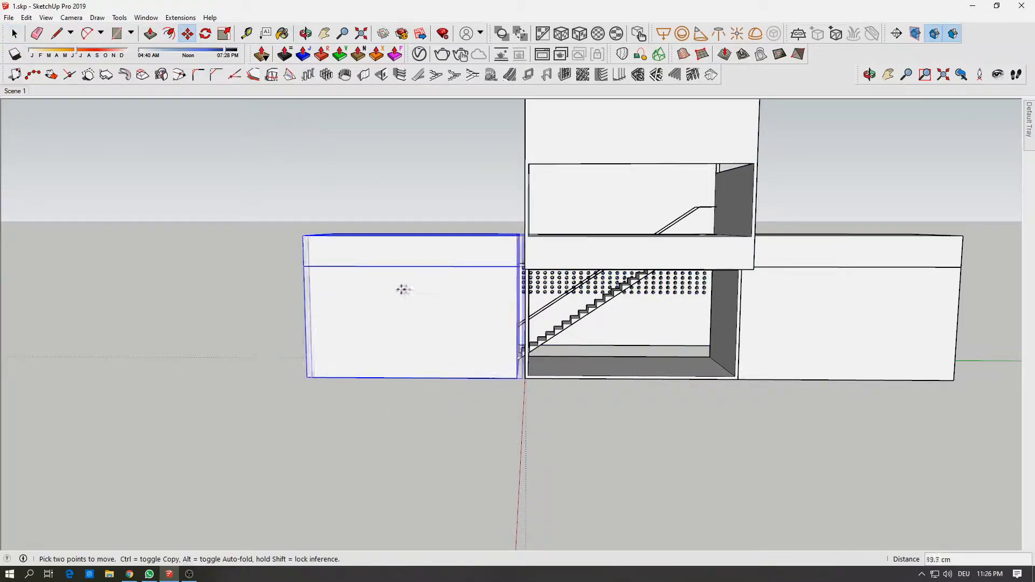
click(348, 285)
Undo the left wing's move away from the central block.
middle_drag(423, 280, 580, 279)
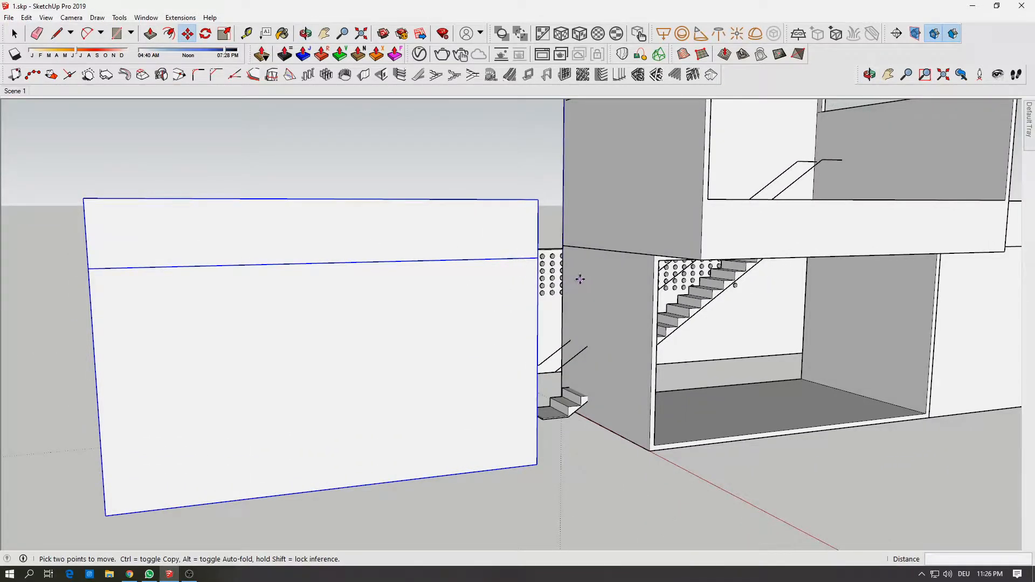
scroll(615, 320, up, 2)
key(space)
double_click(617, 326)
click(331, 176)
middle_drag(365, 238, 324, 235)
key(ctrl+z)
key(ctrl+z)
key(ctrl+z)
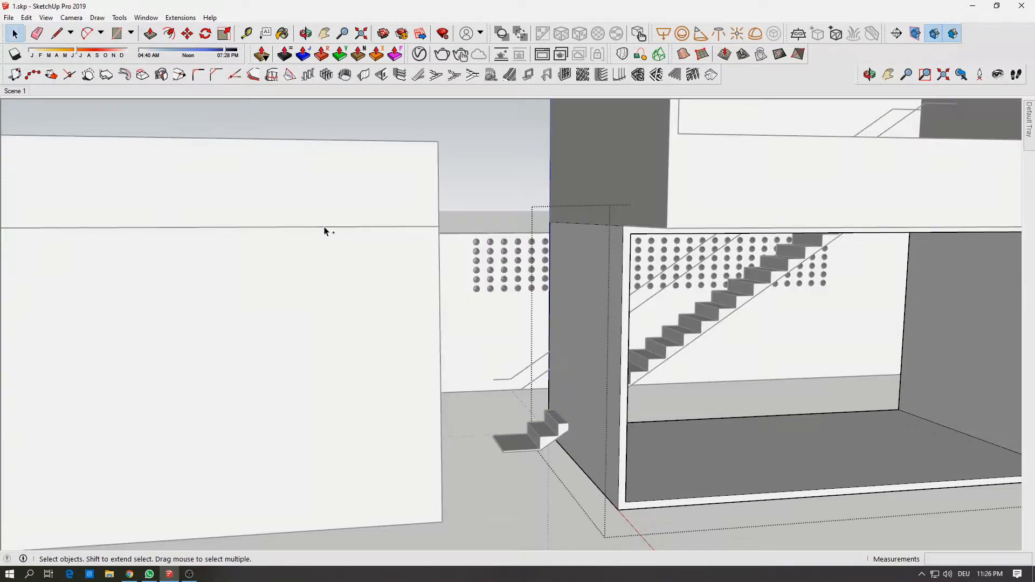
drag(221, 101, 159, 312)
key(m)
click(268, 138)
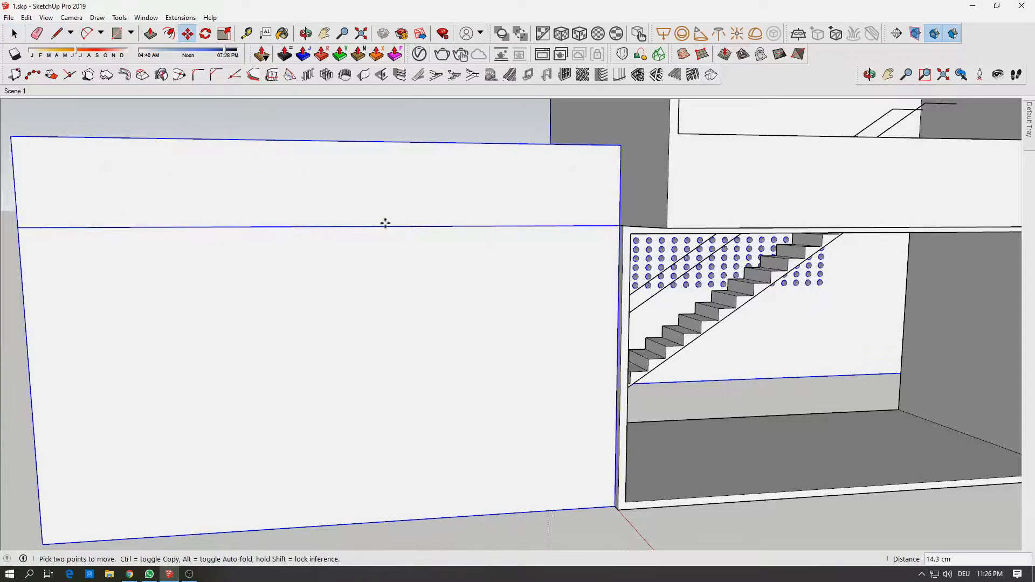
key(Escape)
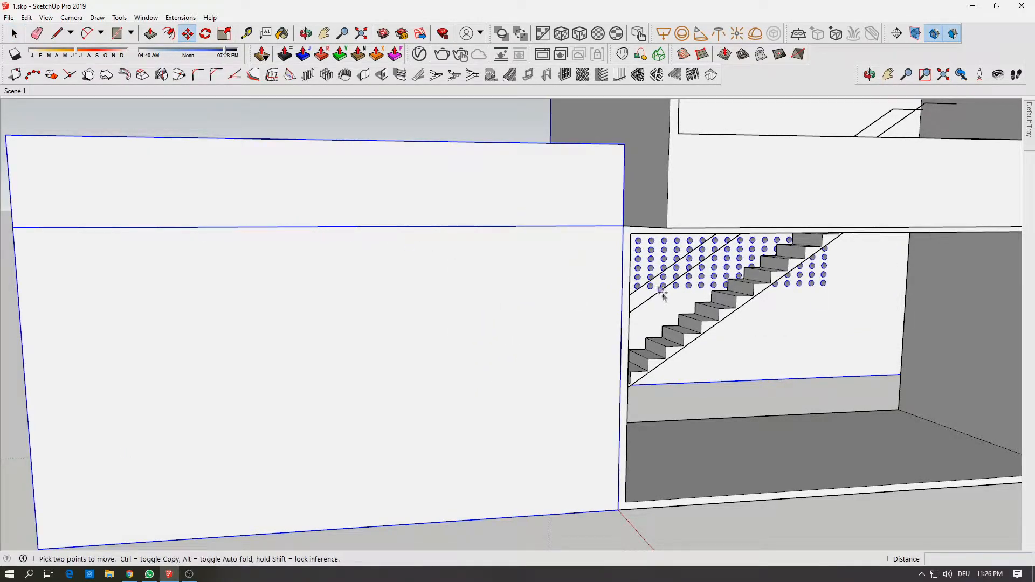
Move only the left wing away from the central block along the green axis, checking the facade reference photo in WhatsApp midway.
key(space)
click(506, 212)
click(188, 34)
click(357, 205)
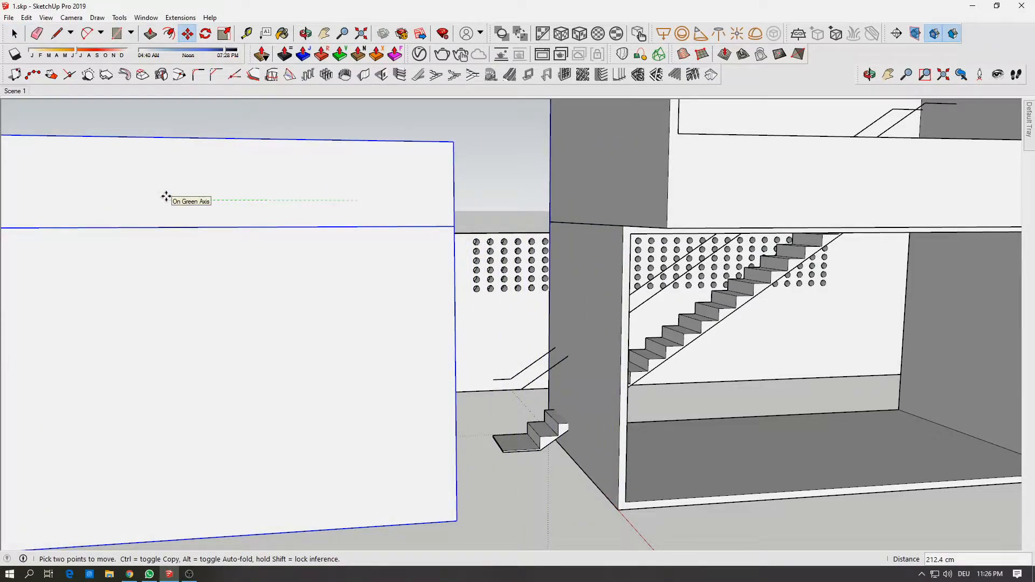
key(alt+Tab)
key(alt+Tab)
key(alt+Tab)
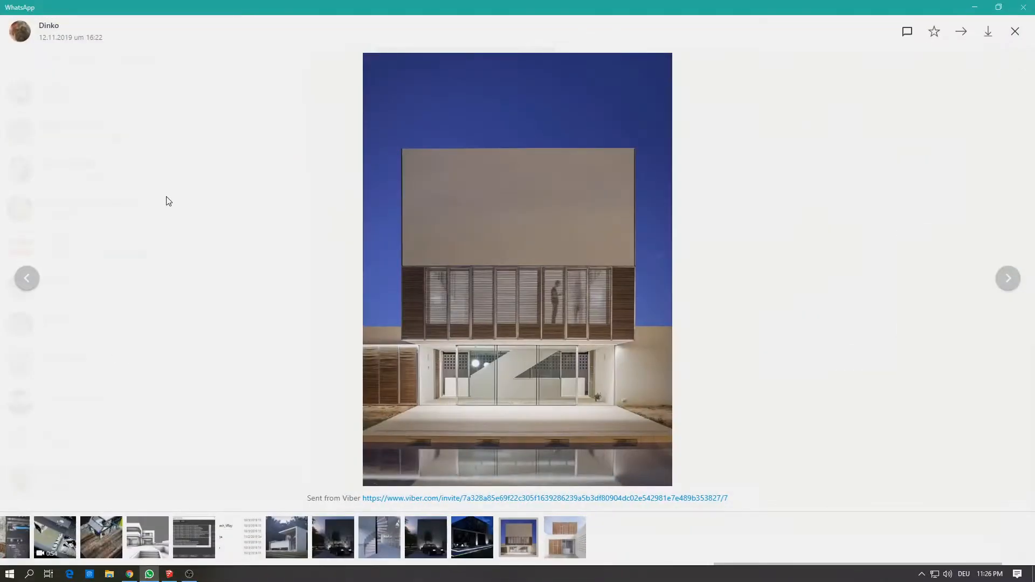
key(alt+Tab)
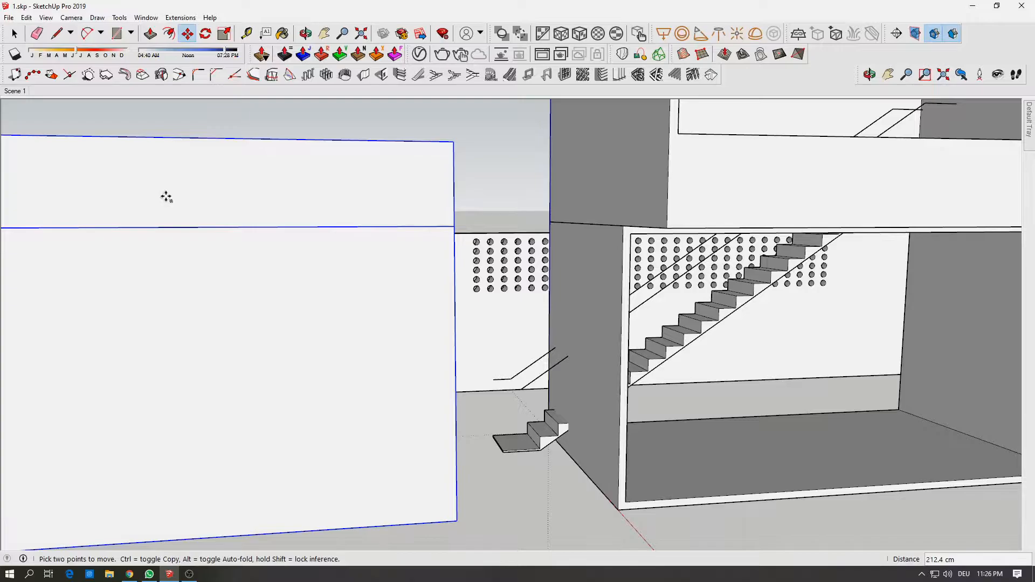
middle_drag(146, 194, 80, 188)
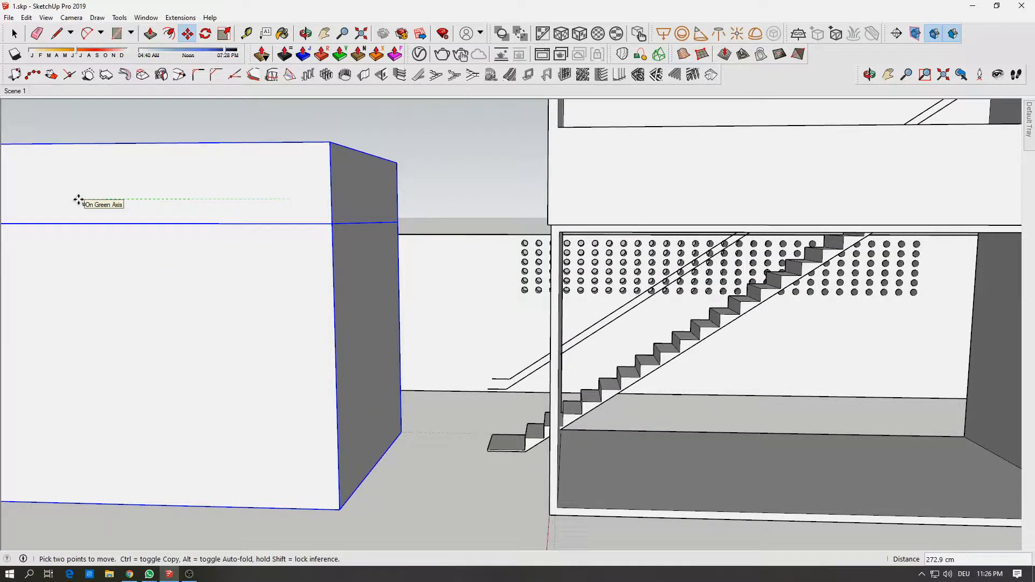
text(0)
key(Return)
middle_drag(78, 201, 381, 265)
key(space)
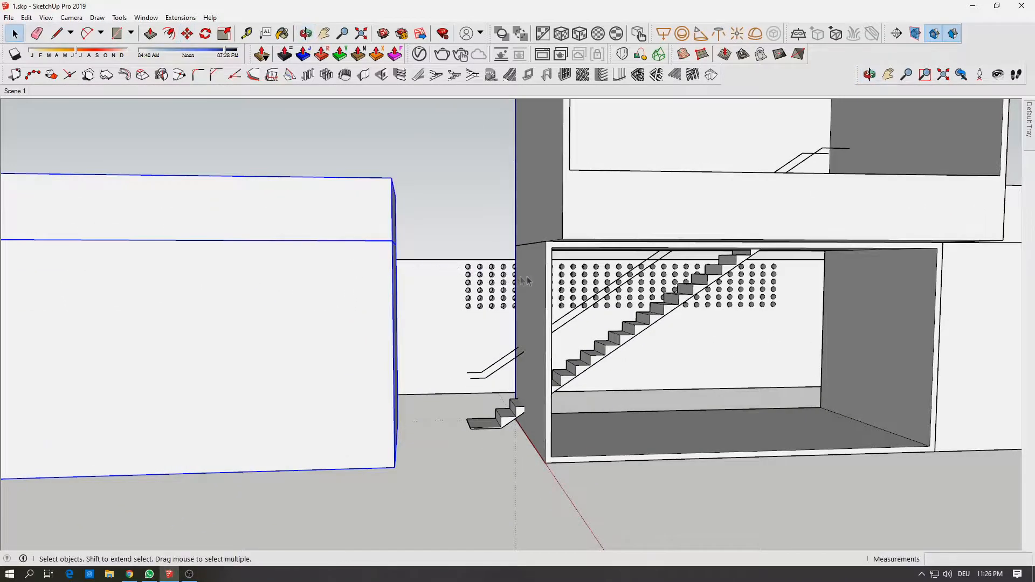
Push/Pull the left outer face of the ground-floor central block 250 cm outward to the left wing.
double_click(533, 278)
click(151, 34)
click(507, 274)
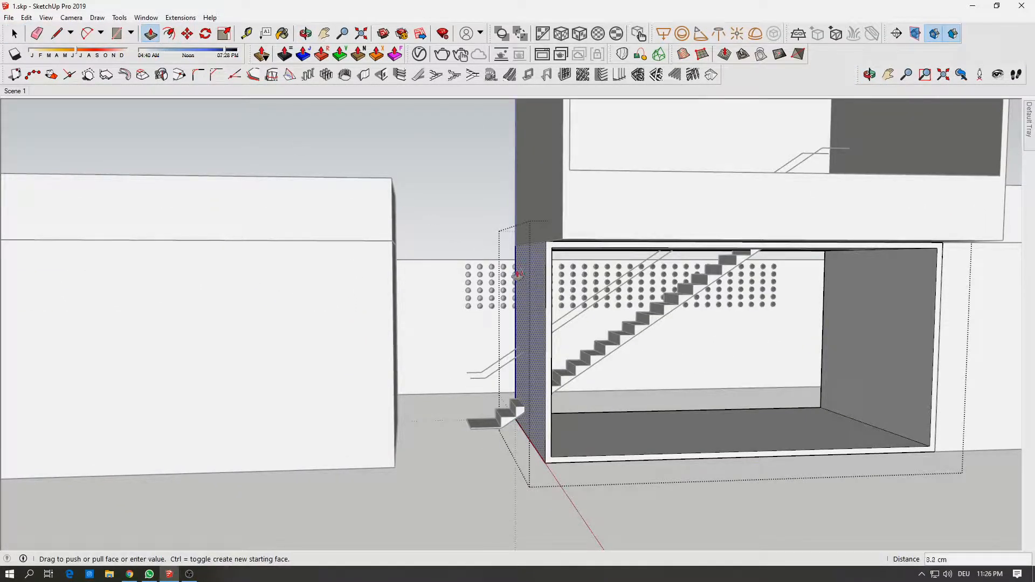
text(250)
key(Return)
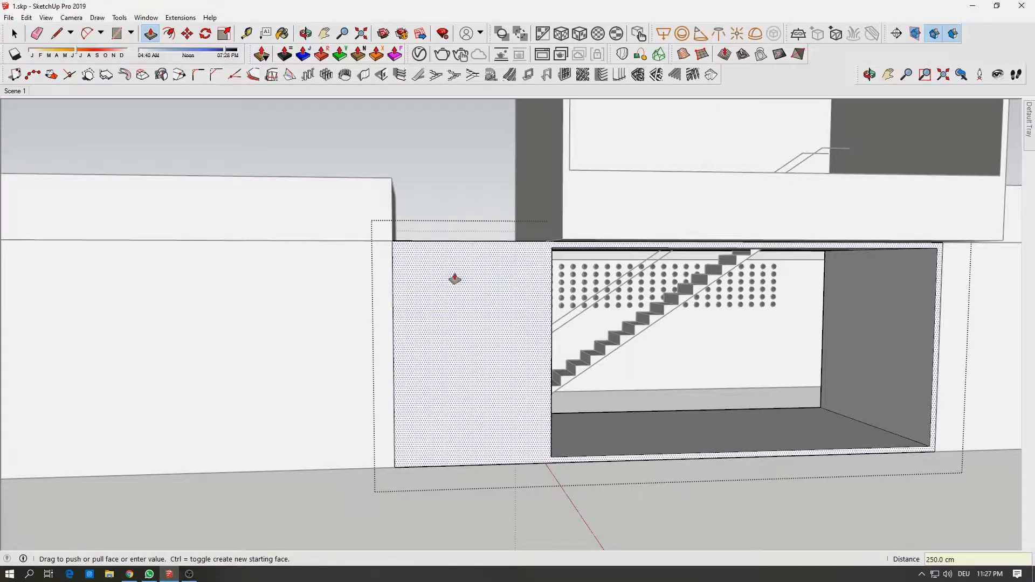
Push/Pull the inner left wall of the ground-floor central block 250 cm outward.
middle_drag(455, 279, 388, 307)
click(475, 321)
text(2)
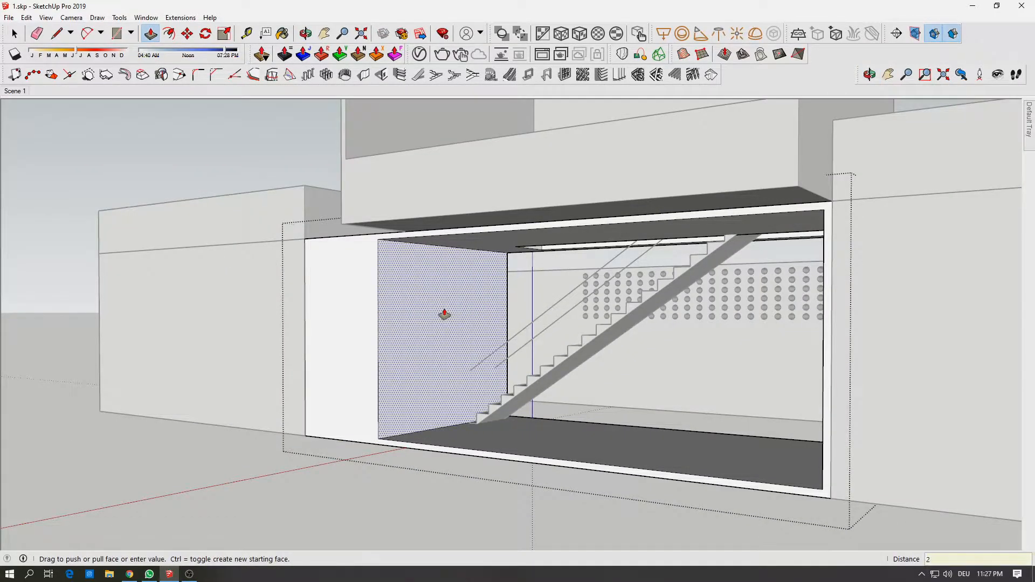
text(50)
key(Return)
Push/Pull the left outer face of the upper central block 250 cm outward over the ground-floor block.
middle_drag(445, 315, 515, 158)
key(space)
click(150, 34)
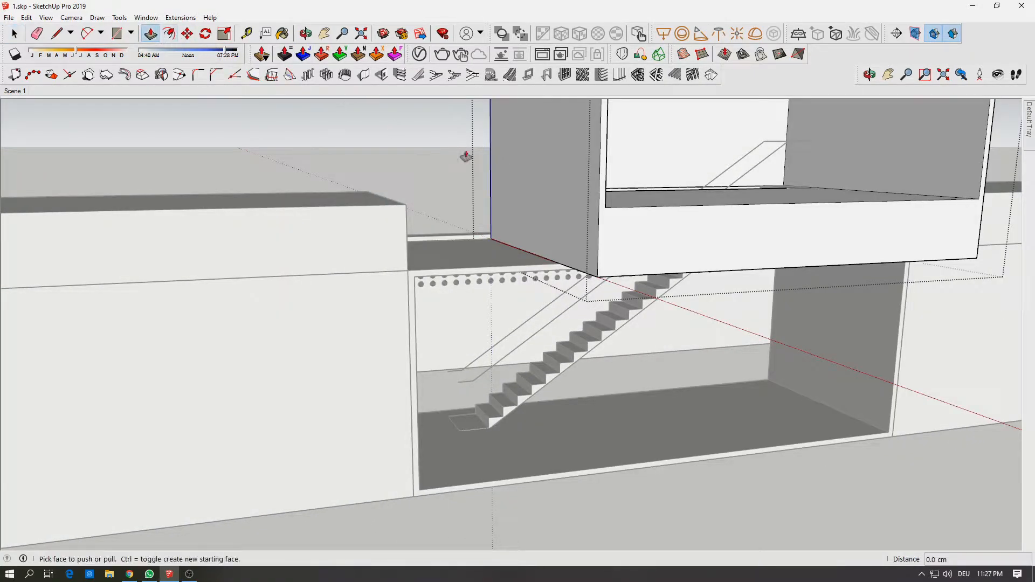
click(513, 164)
text(250)
key(Return)
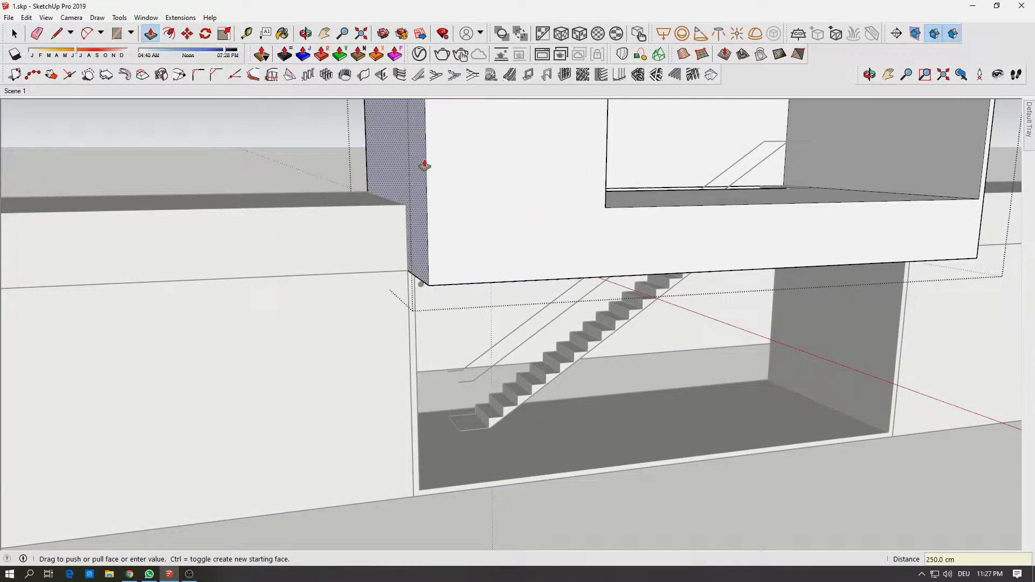
Push/Pull the upper block's inner left wall outward to match its widened outer wall.
middle_drag(423, 164, 401, 150)
click(401, 150)
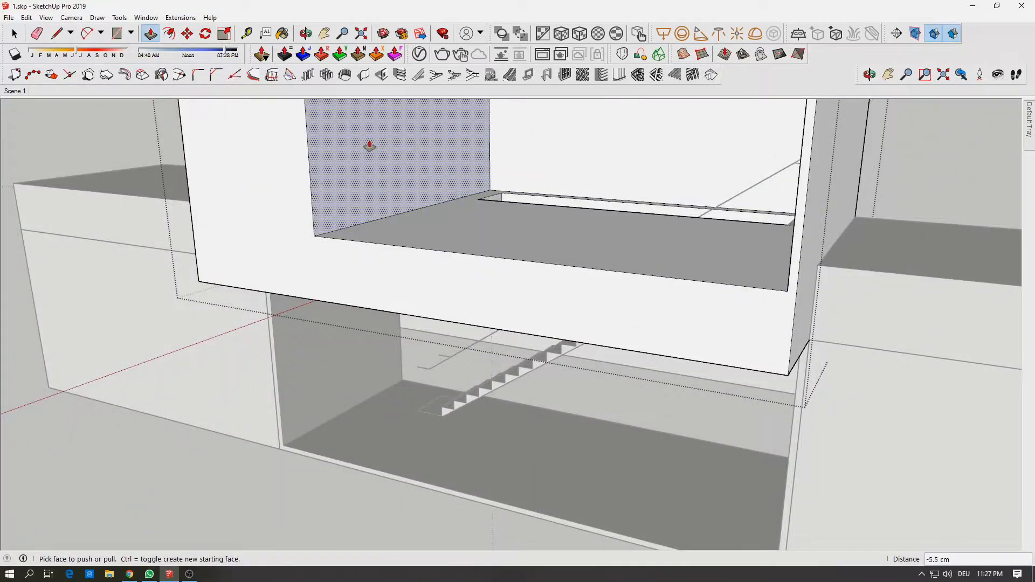
click(370, 145)
Lengthen the stair opening in the upper floor by pushing its left end face 250 cm toward the left wall.
middle_drag(400, 157, 499, 236)
click(492, 202)
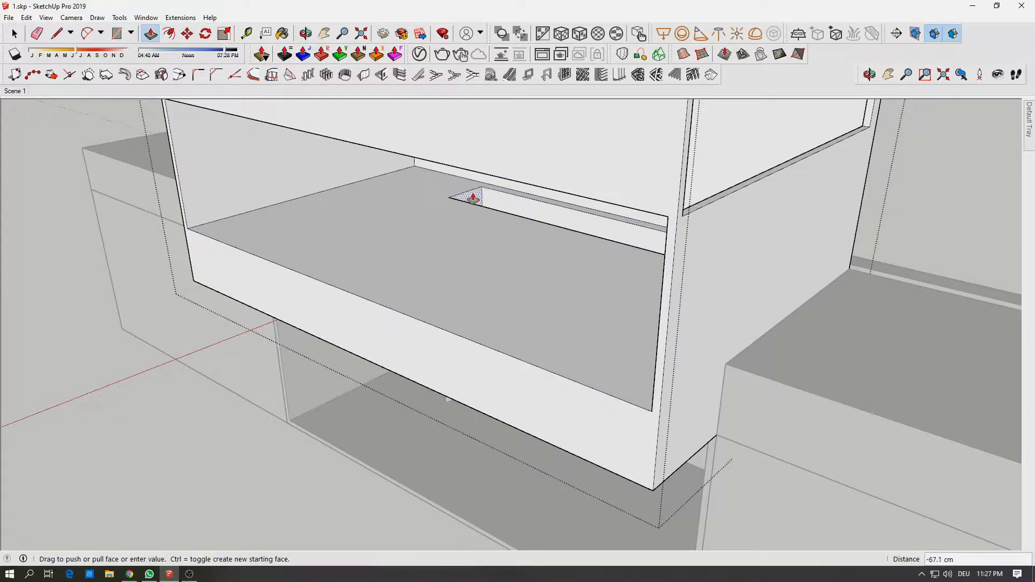
scroll(501, 275, down, 3)
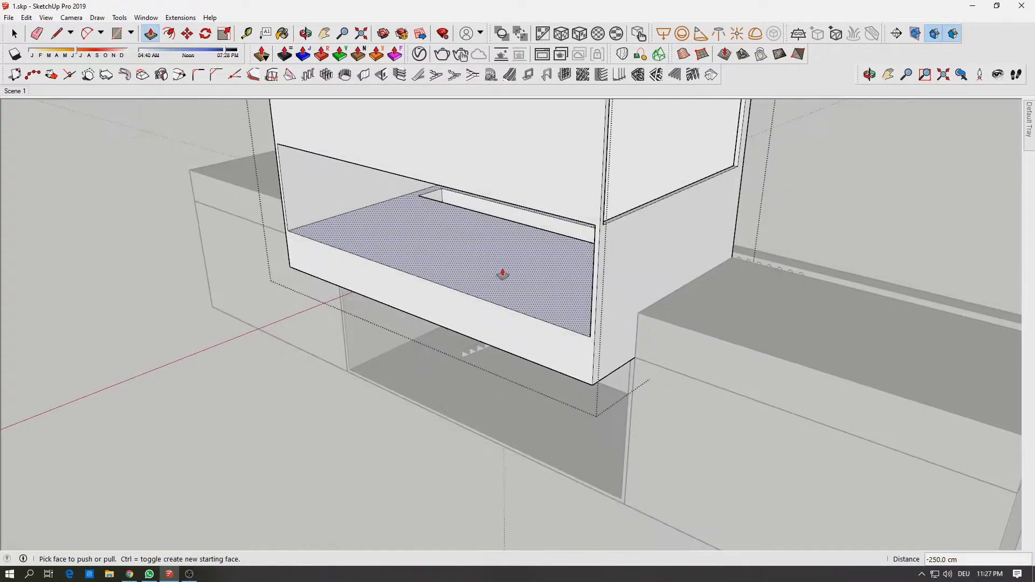
middle_drag(501, 278, 698, 170)
key(space)
key(Escape)
Try to draw a vertical line from the handrail's lower end to the landing at the foot of the stairs.
middle_drag(645, 237, 545, 306)
scroll(478, 373, up, 10)
scroll(545, 306, down, 5)
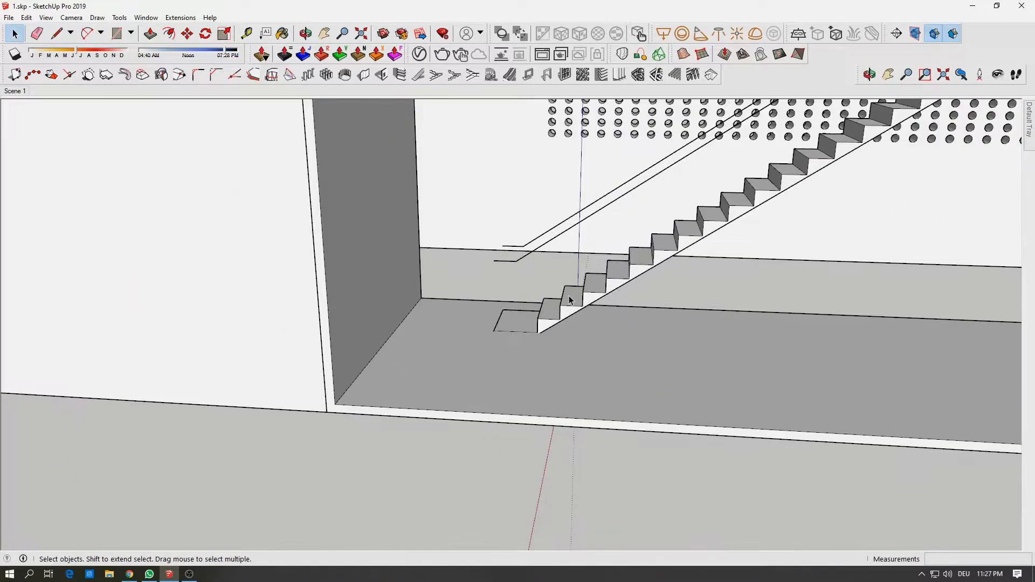
scroll(543, 261, down, 10)
middle_drag(561, 256, 730, 157)
scroll(527, 271, up, 8)
click(567, 324)
click(527, 286)
key(l)
scroll(525, 286, up, 4)
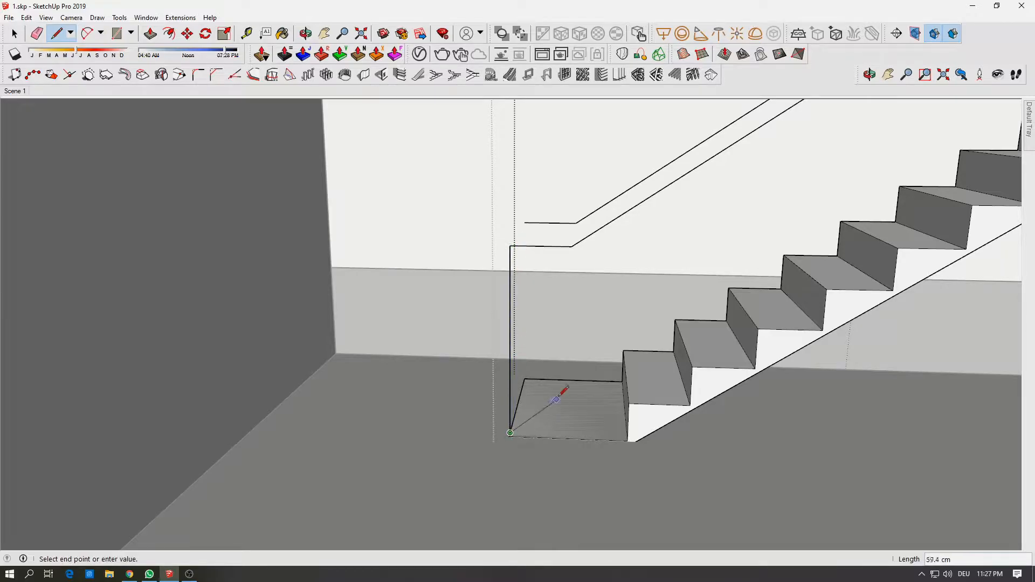
middle_drag(556, 379, 633, 450)
scroll(555, 439, up, 5)
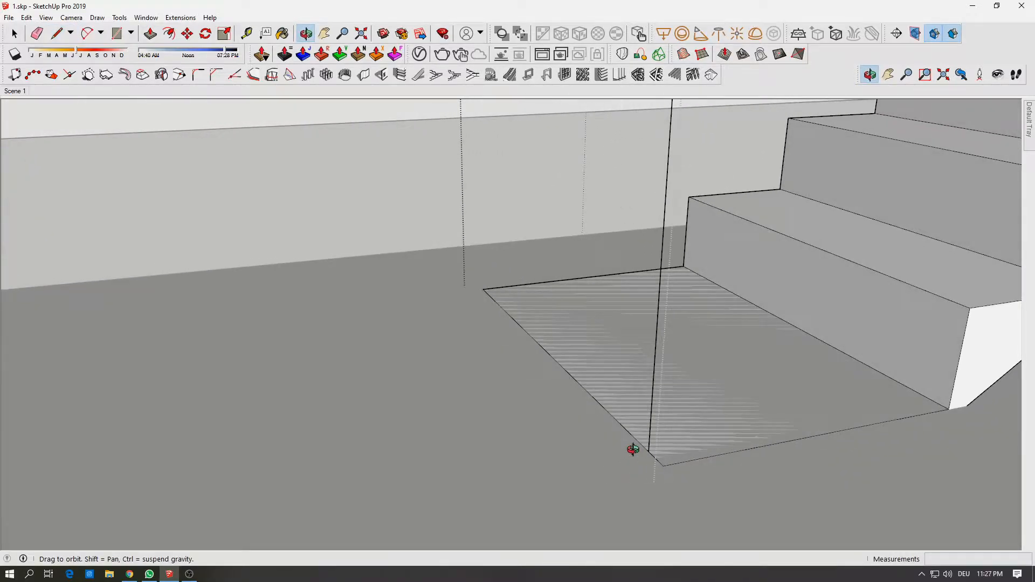
click(702, 399)
key(Delete)
middle_drag(703, 397, 601, 412)
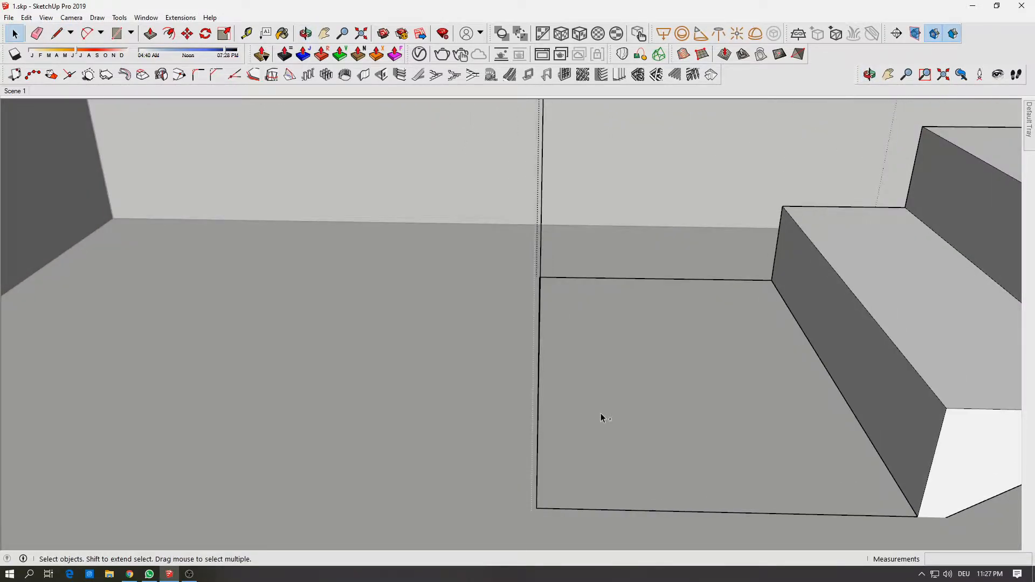
Try to outline the stair side with vertical lines from the lower and upper handrail ends down to the landings.
scroll(601, 413, down, 6)
scroll(665, 378, down, 3)
middle_drag(665, 378, 590, 328)
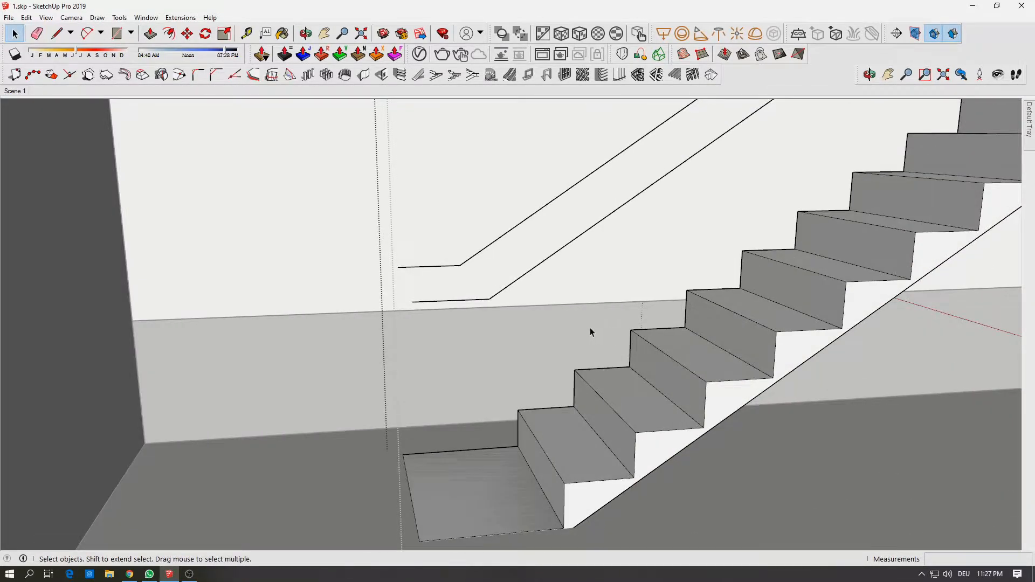
key(l)
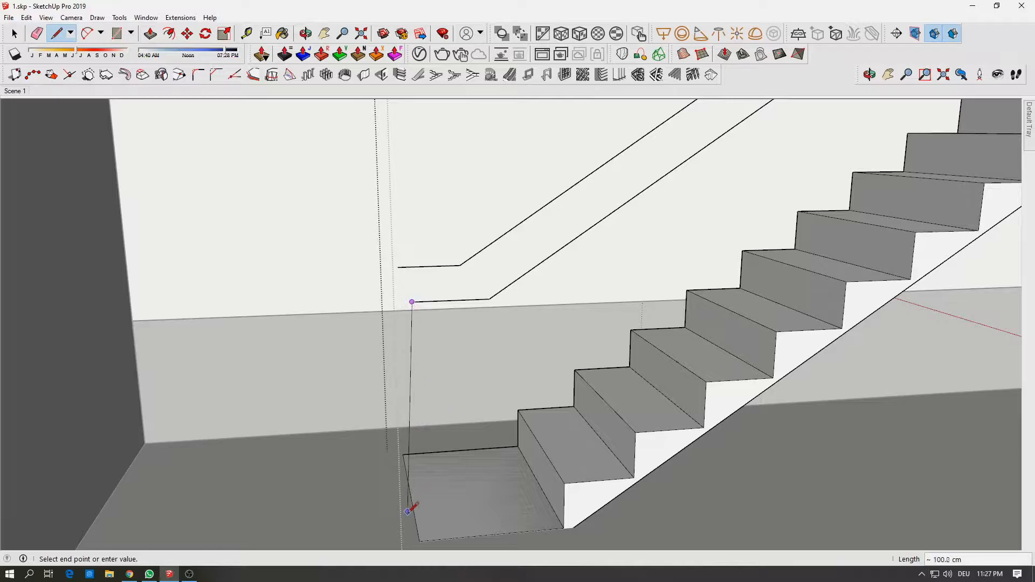
scroll(512, 385, down, 5)
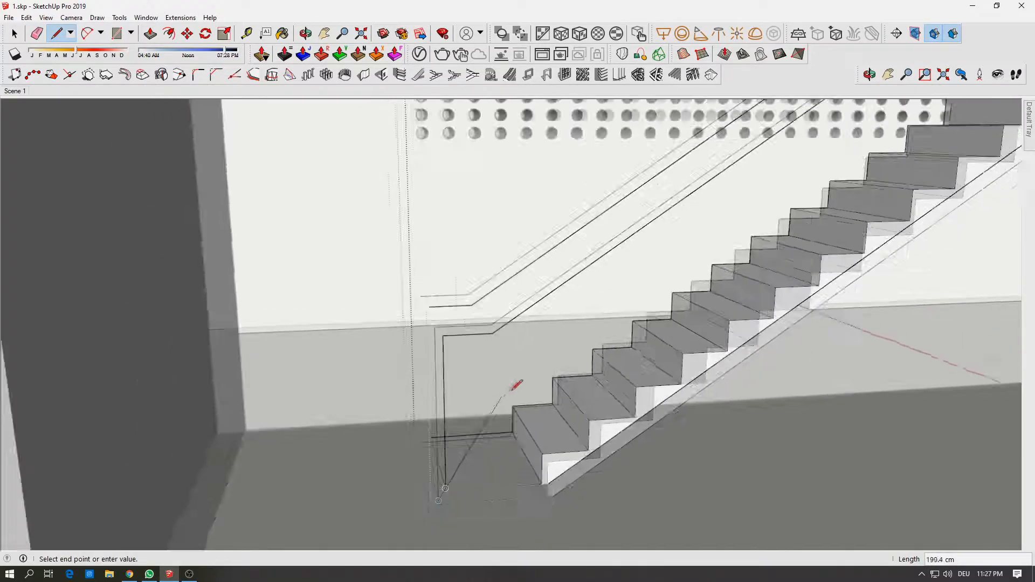
middle_drag(485, 415, 366, 561)
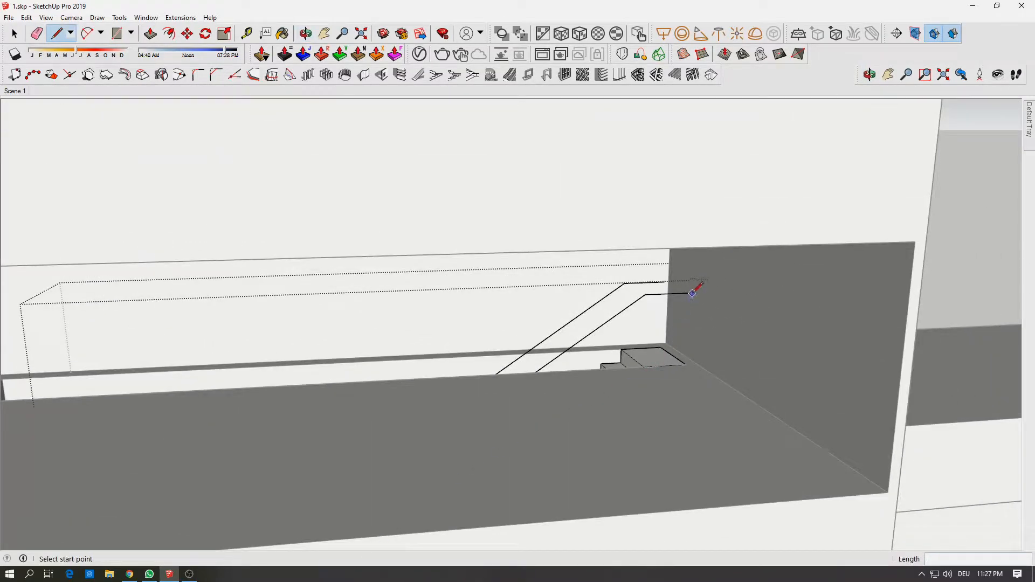
middle_drag(684, 364, 619, 350)
scroll(619, 352, down, 4)
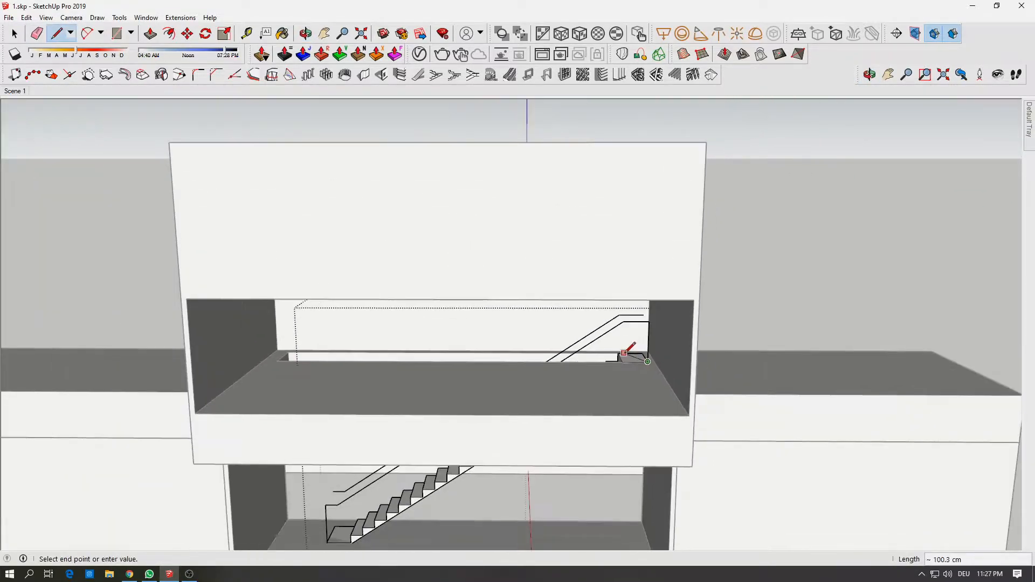
middle_drag(450, 351, 1003, 384)
middle_drag(501, 363, 439, 363)
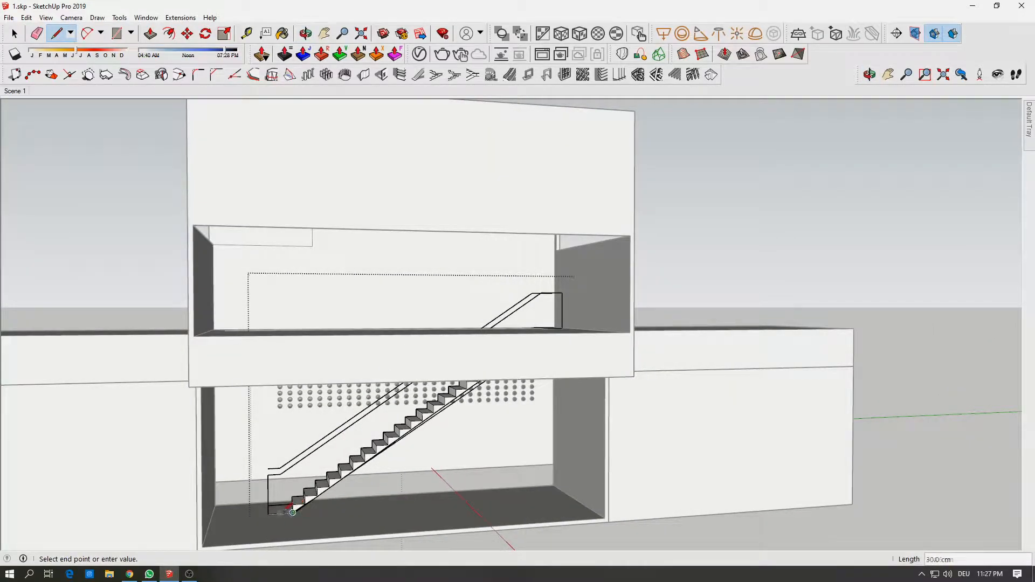
Clear the trial outline lines drawn between the handrail and the staircase.
scroll(284, 493, up, 3)
mouse_move(512, 398)
middle_down()
mouse_move(422, 273)
mouse_move(607, 315)
middle_up()
key(e)
middle_drag(644, 273, 557, 399)
key(space)
scroll(351, 451, up, 3)
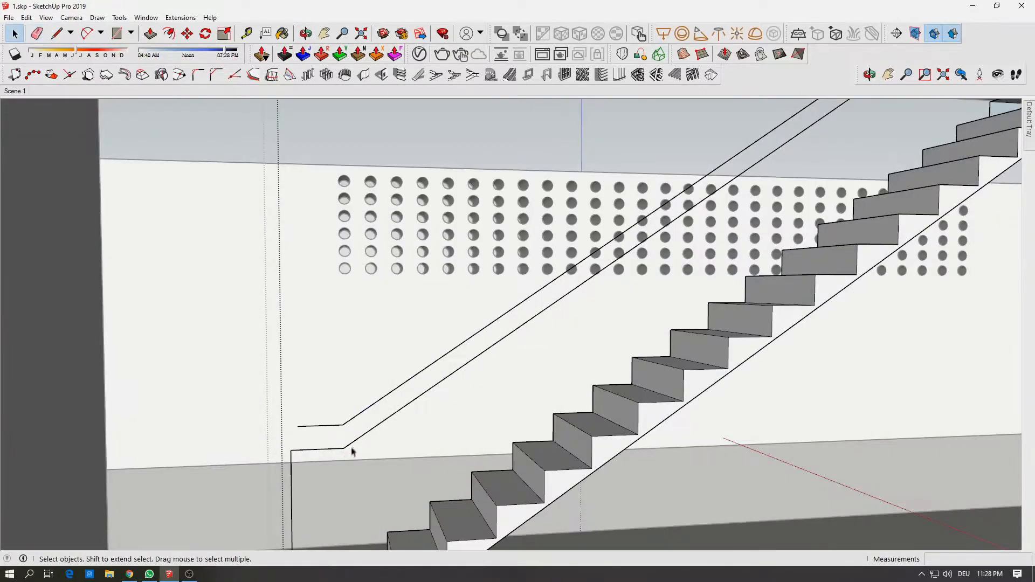
triple_click(351, 450)
scroll(353, 447, down, 1)
click(311, 468)
click(376, 428)
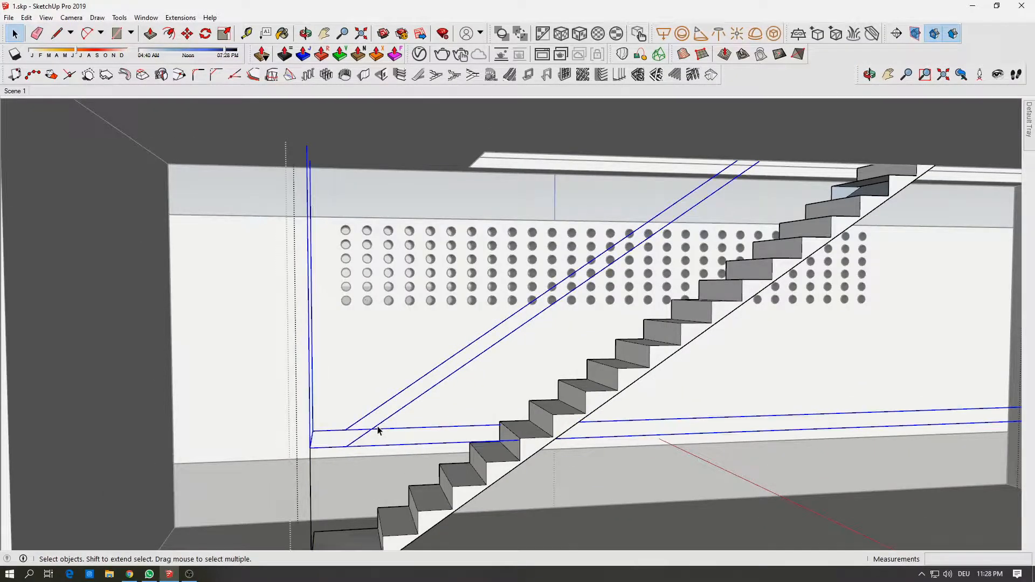
click(309, 457)
Open the handrail group and draw vertical lines from its lower and upper ends down to the staircase landings.
key(space)
double_click(342, 447)
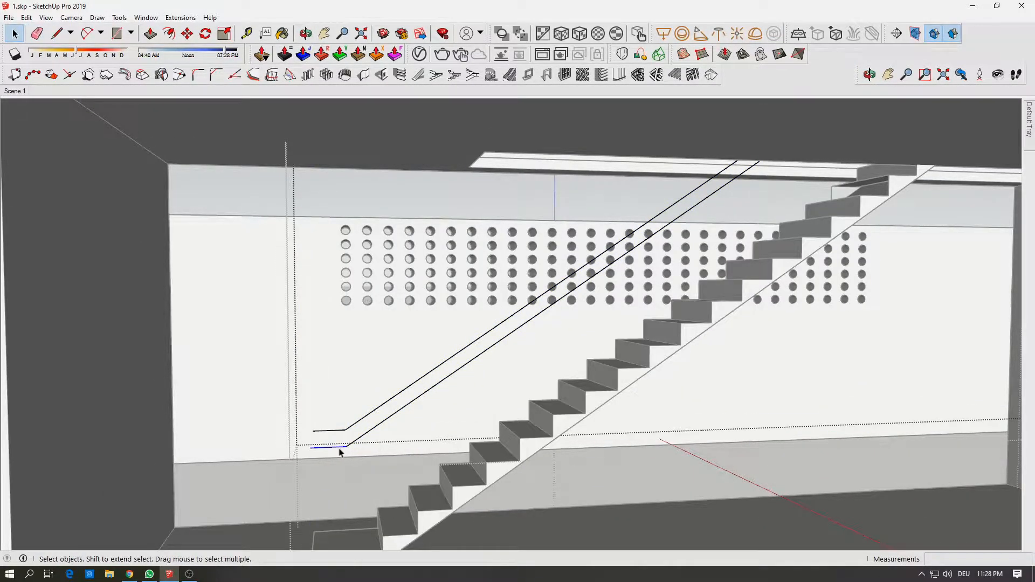
key(l)
middle_drag(340, 452, 335, 386)
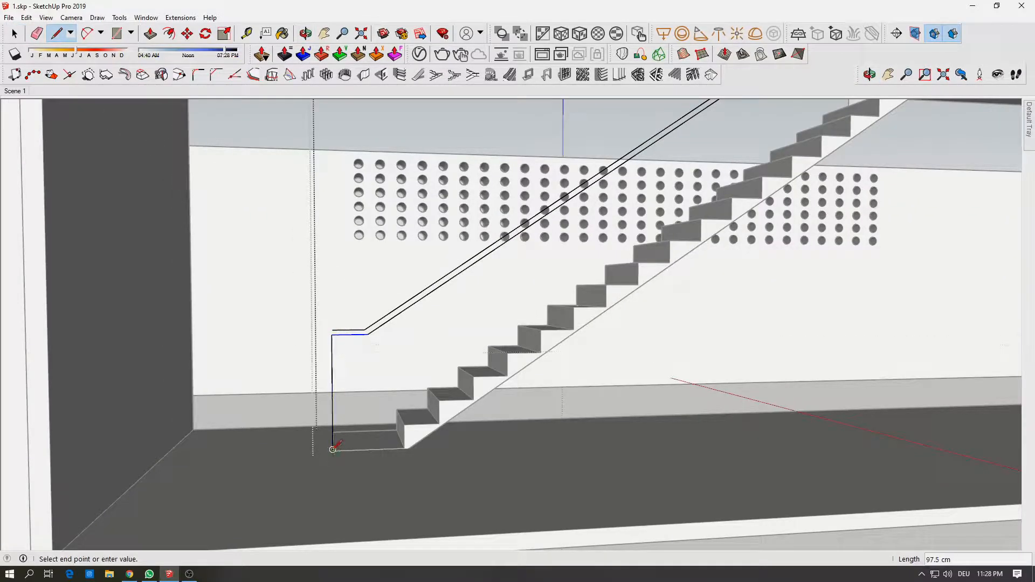
middle_drag(409, 448, 408, 447)
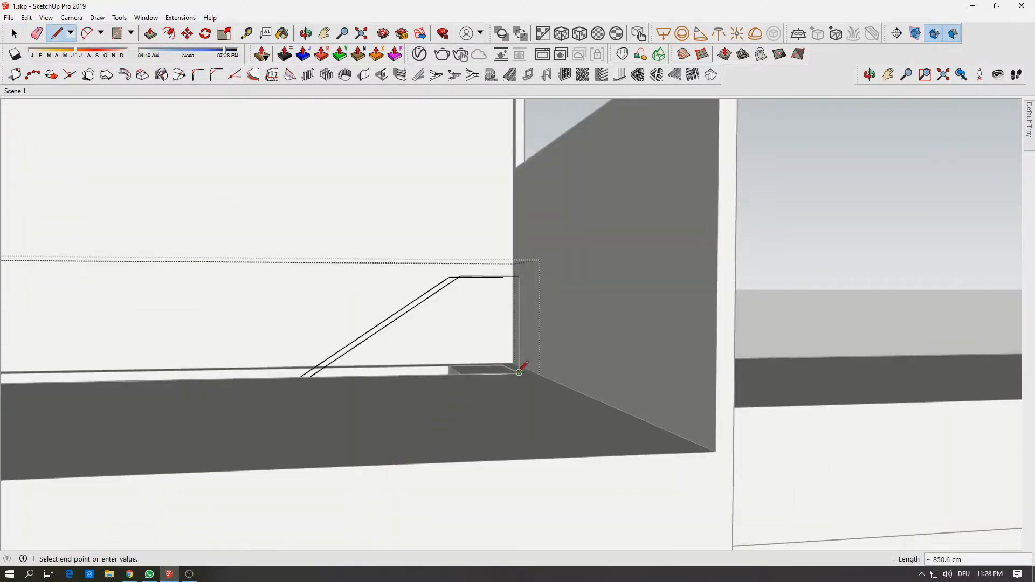
middle_drag(519, 276, 505, 324)
Erase the misaligned base line along the lower landing's front edge.
key(e)
scroll(162, 490, up, 5)
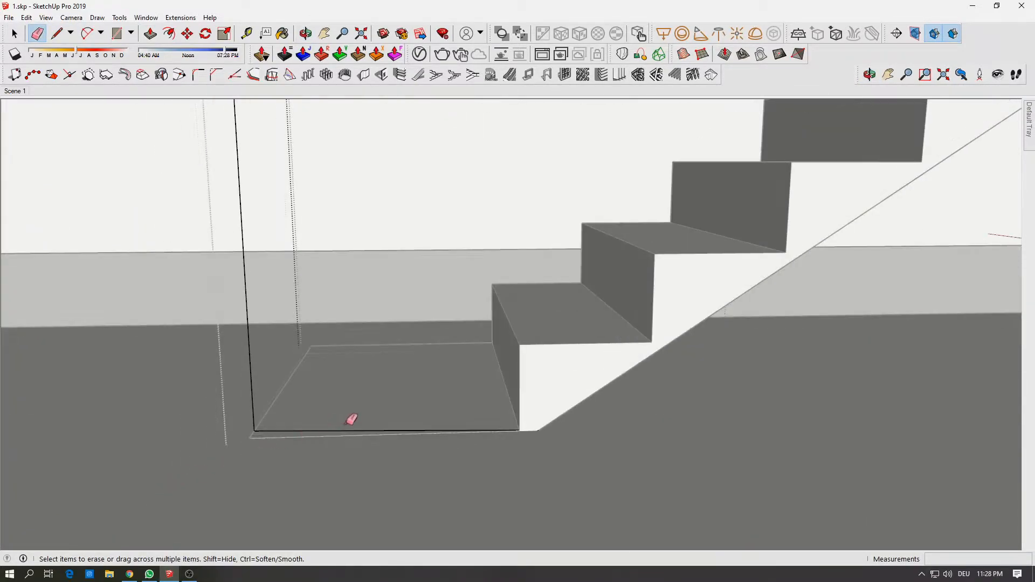
scroll(311, 434, down, 2)
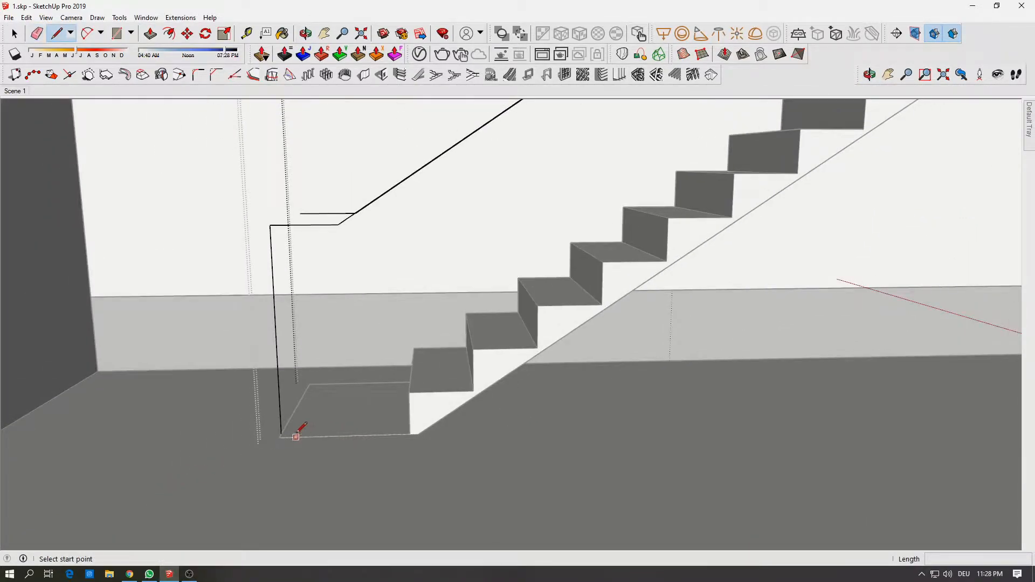
Draw a 97.5 cm vertical line up from the landing's front corner and connect it along the lower handrail end.
scroll(282, 433, up, 2)
shift+middle_drag(262, 150, 377, 396)
scroll(417, 413, up, 3)
scroll(417, 413, down, 1)
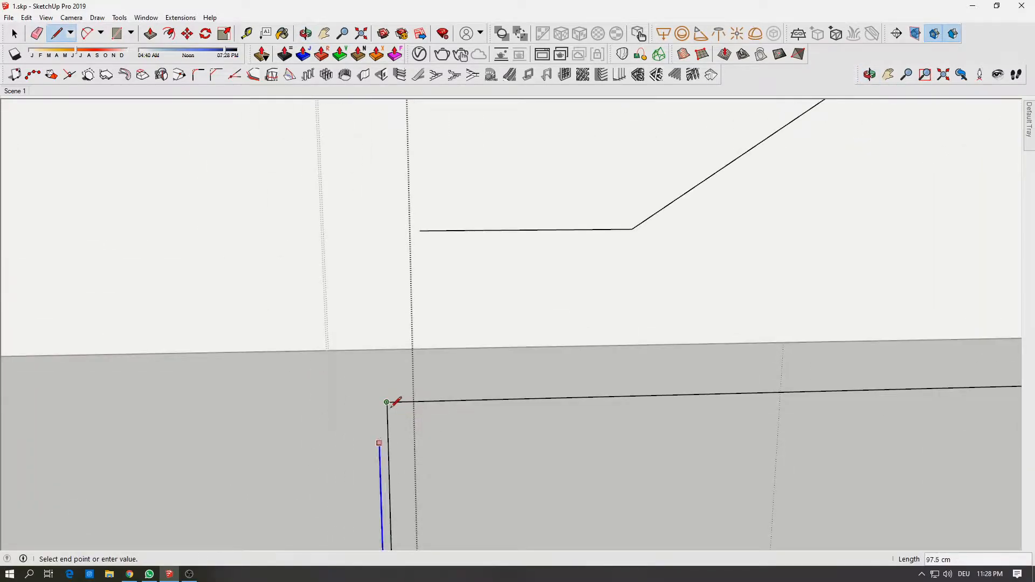
click(395, 402)
scroll(423, 451, down, 4)
click(397, 303)
middle_drag(397, 303, 458, 361)
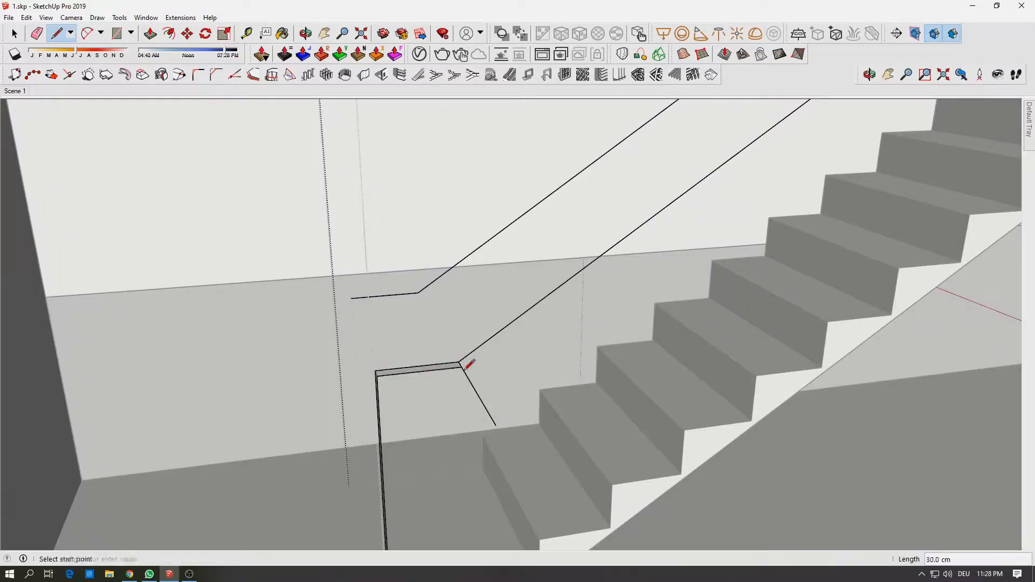
Join the new edge to the handrail's lower bend and erase the stray line descending from it.
click(461, 368)
key(e)
click(479, 396)
Draw the outline's base 60 cm along the landing edge and continue it to the stair's lowest underside corner.
scroll(474, 408, down, 5)
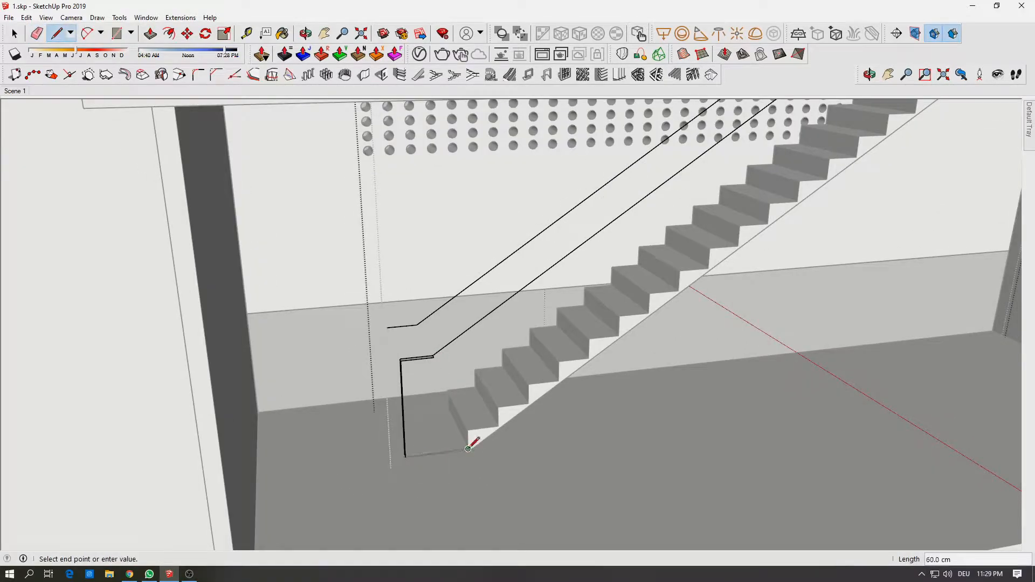
scroll(447, 445, up, 8)
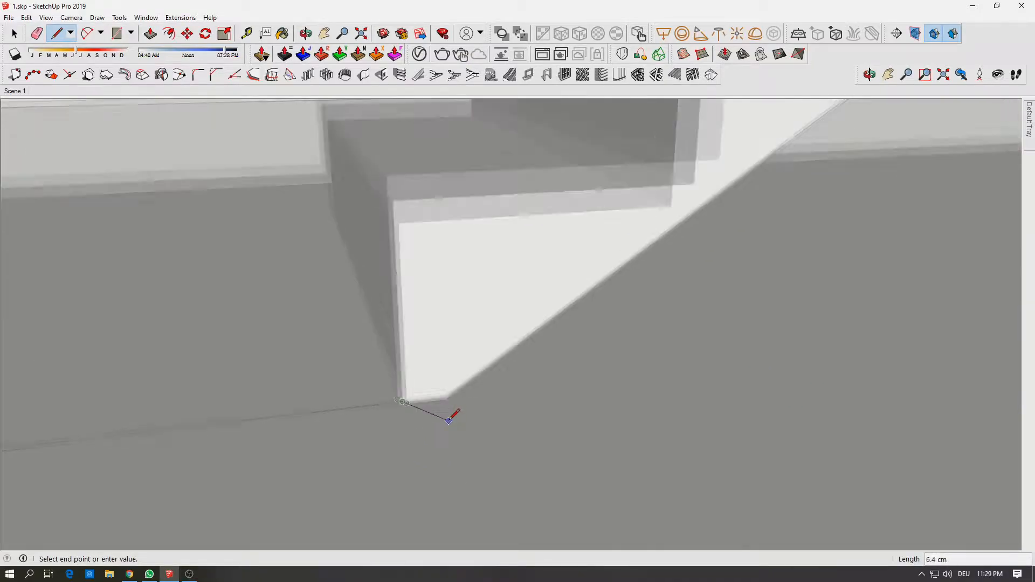
click(447, 385)
Continue the side outline up the staircase to the upper landing and erase the excess line.
scroll(662, 291, down, 15)
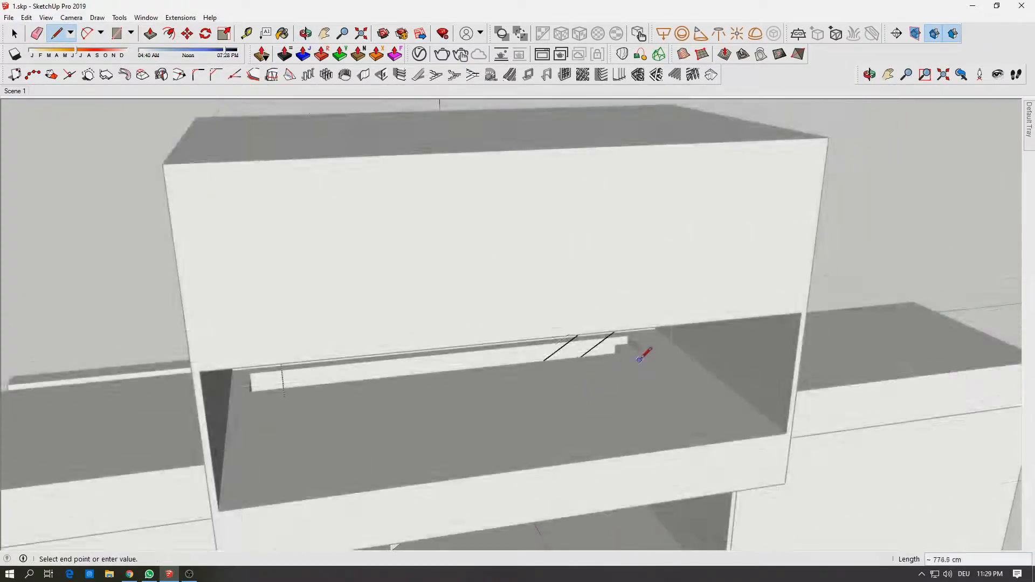
scroll(640, 358, up, 6)
middle_drag(672, 403, 597, 399)
key(Escape)
mouse_move(232, 405)
shift+middle_down()
mouse_move(350, 308)
mouse_move(329, 119)
shift+middle_up()
click(173, 469)
middle_drag(259, 432, 377, 242)
key(e)
click(625, 136)
mouse_move(523, 318)
middle_down()
mouse_move(576, 201)
mouse_move(540, 269)
middle_up()
Close the handrail and staircase groups and take the staircase out of the house model view.
scroll(532, 277, down, 5)
key(space)
key(Escape)
key(Escape)
click(512, 291)
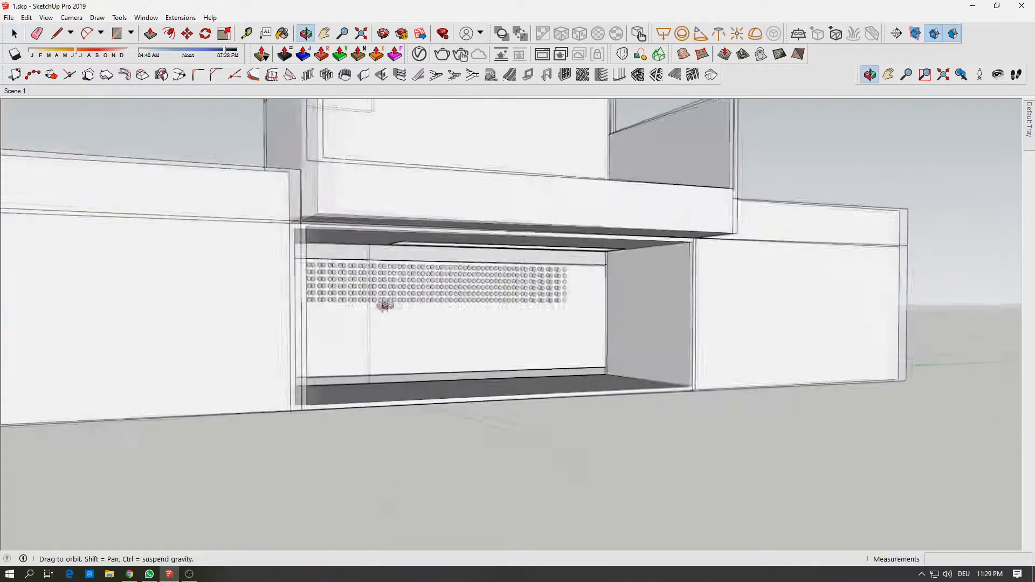
Move the right wing 100 cm away from the central block along the green axis.
scroll(386, 303, down, 5)
middle_drag(485, 339, 539, 302)
scroll(650, 309, up, 3)
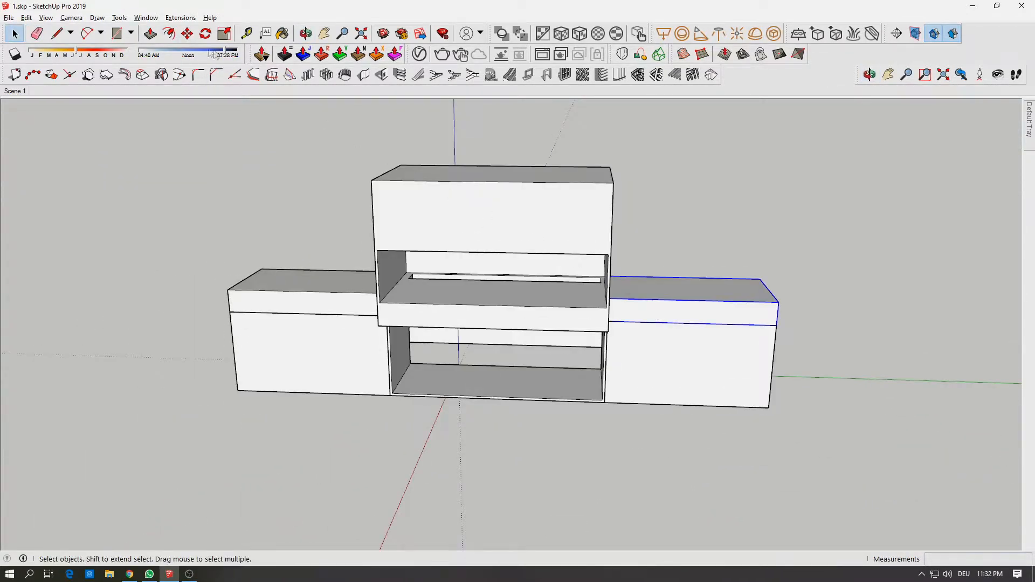
key(space)
click(679, 312)
middle_drag(685, 364, 680, 261)
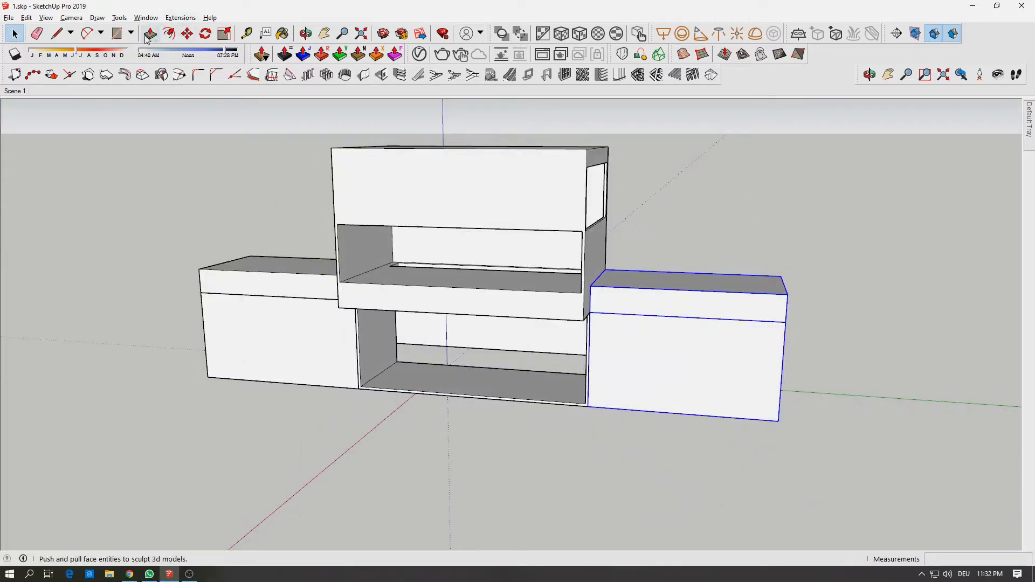
click(187, 33)
click(615, 341)
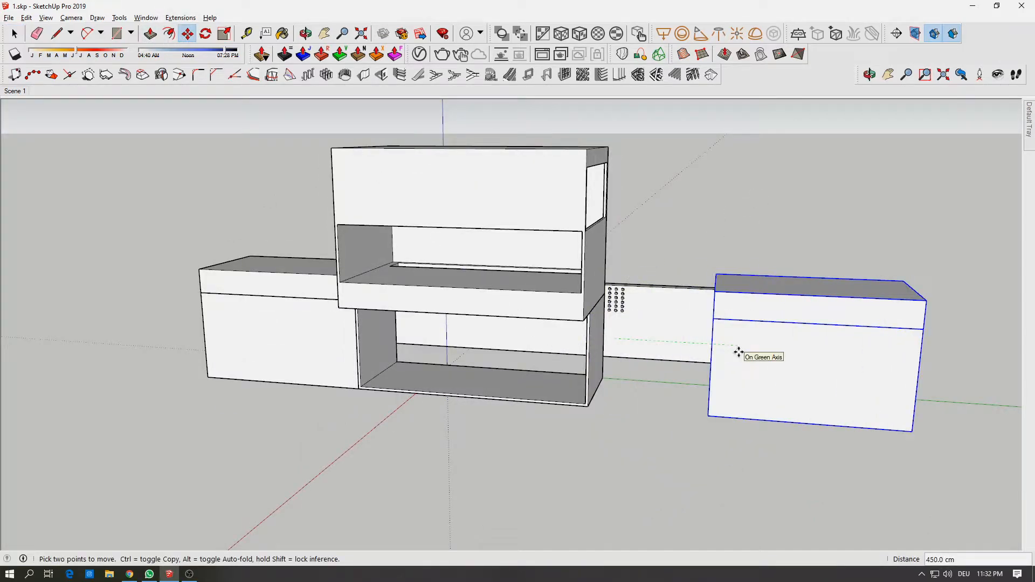
text(100)
key(Return)
Push/Pull the right outer face of the upper central block 100 cm outward.
scroll(634, 276, up, 4)
middle_drag(633, 276, 575, 270)
key(space)
triple_click(407, 159)
click(150, 34)
click(529, 263)
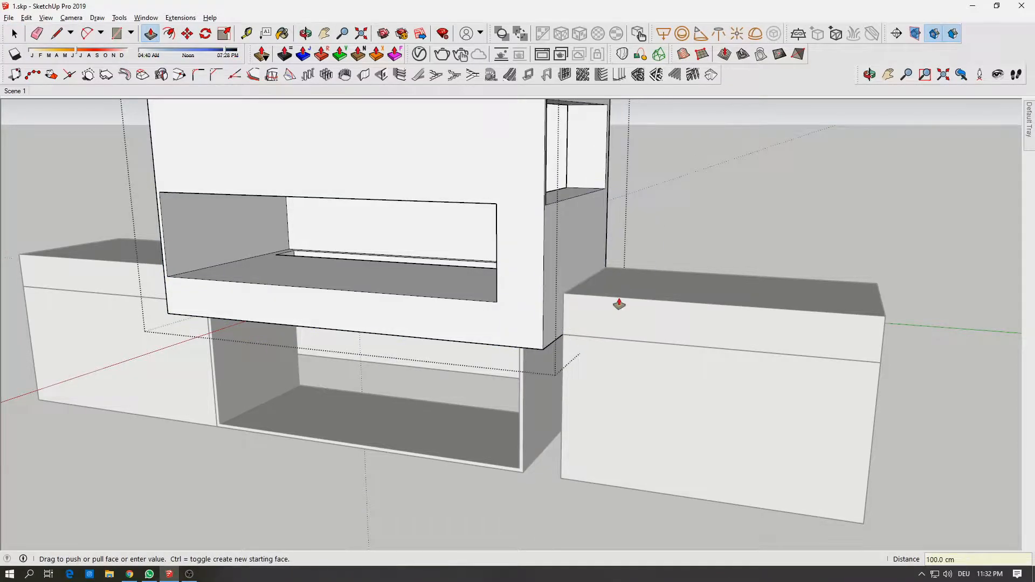
Push/Pull the right outer face and inner right wall of the ground-floor central block 100 cm outward.
double_click(546, 388)
key(p)
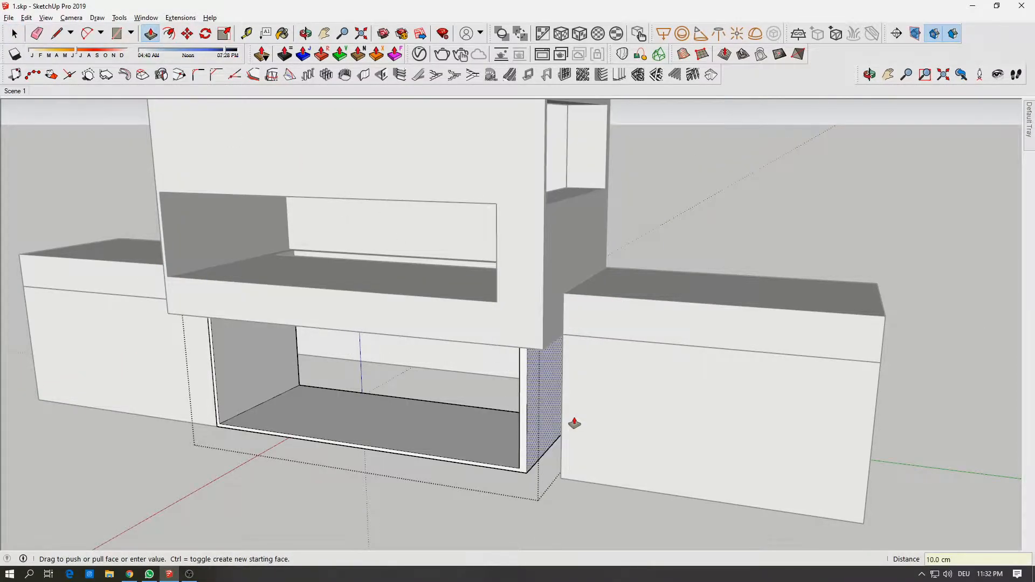
key(Return)
middle_drag(669, 387, 842, 358)
click(636, 360)
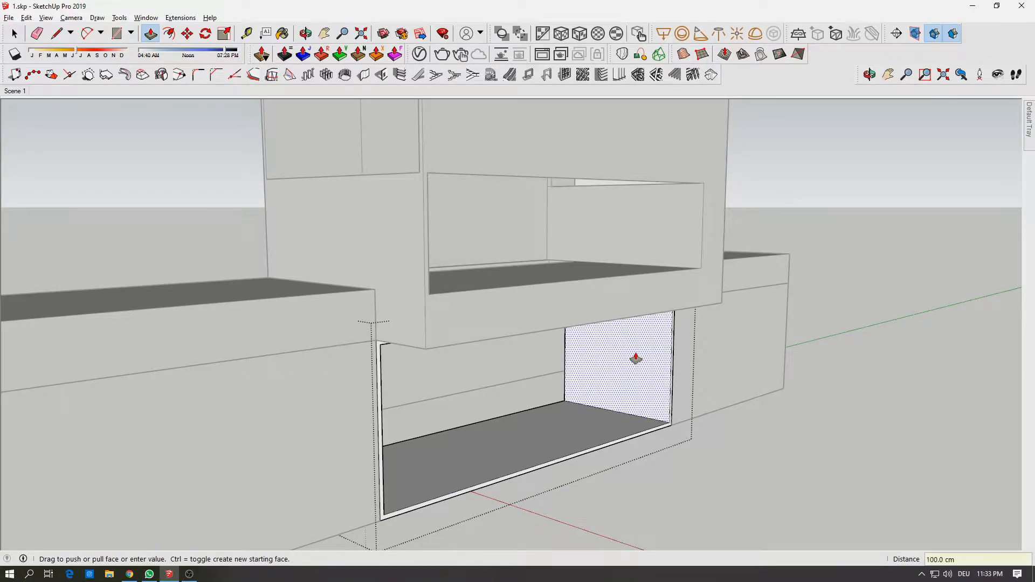
Push/Pull the inner right wall of the upper central block 100 cm outward inside its group.
key(space)
double_click(670, 222)
click(150, 34)
click(644, 228)
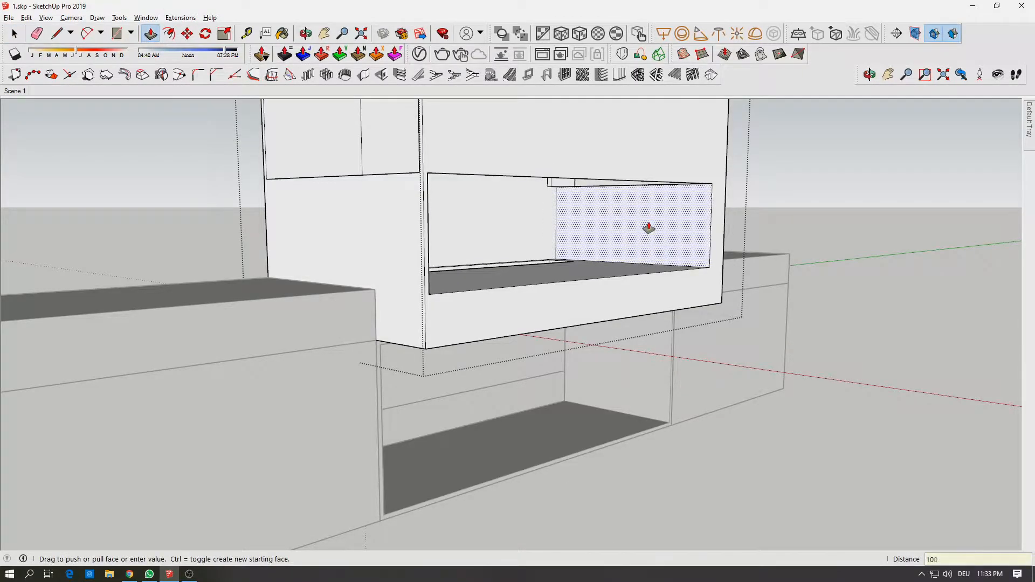
key(Return)
Push/Pull the right end face of the stair opening in the upper block's floor 50 cm outward.
scroll(597, 220, up, 6)
middle_drag(590, 240, 785, 221)
click(150, 33)
click(657, 507)
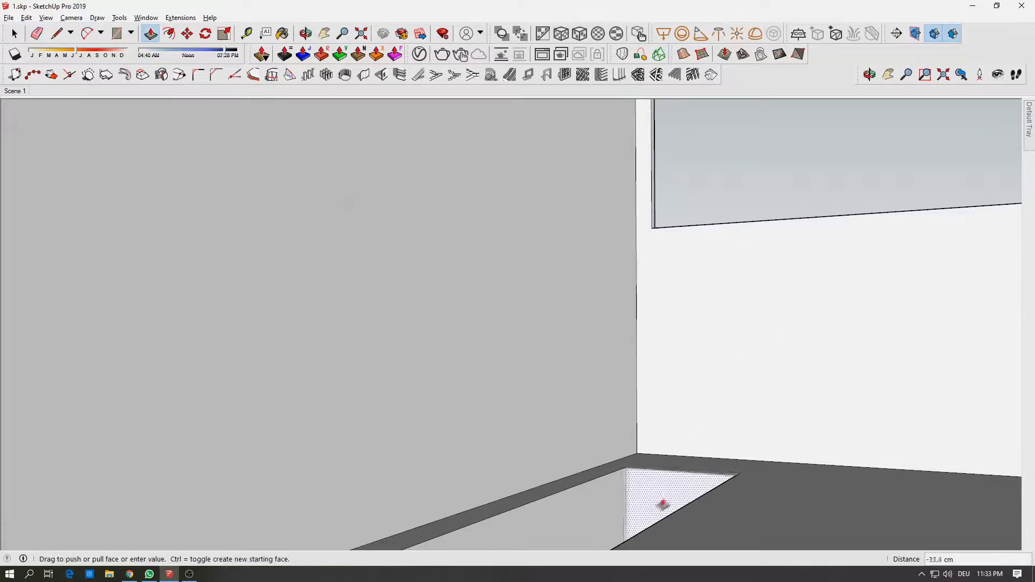
Push/Pull the dropped ceiling strip inside the upper block back to the wall and erase its leftover edges.
middle_drag(666, 503, 455, 194)
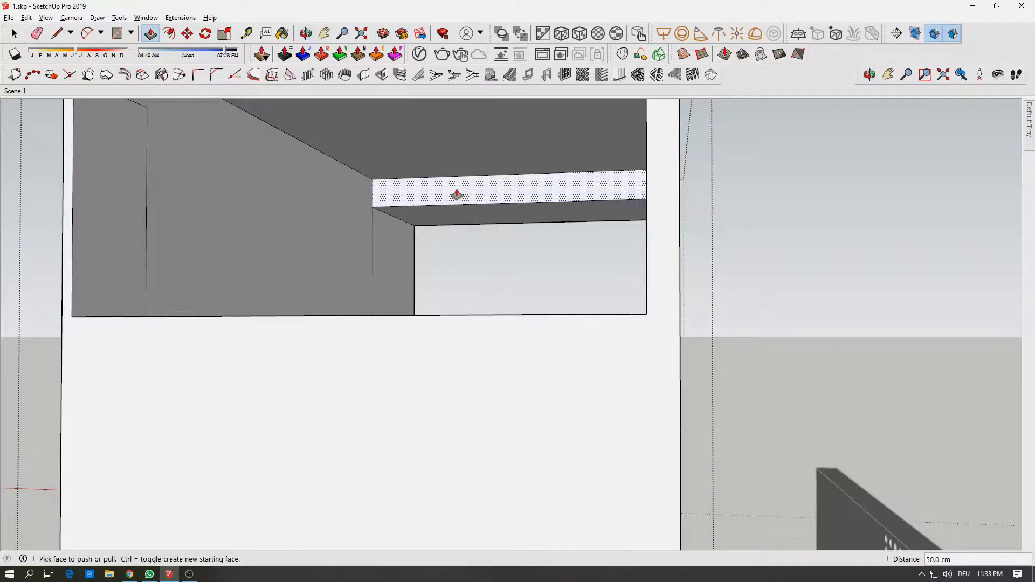
scroll(492, 208, down, 4)
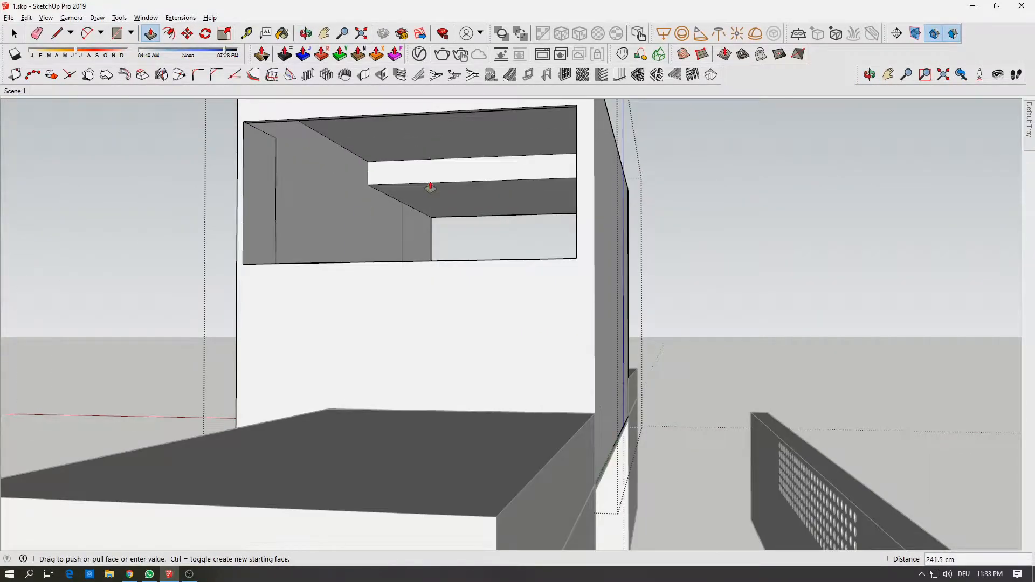
scroll(496, 203, up, 5)
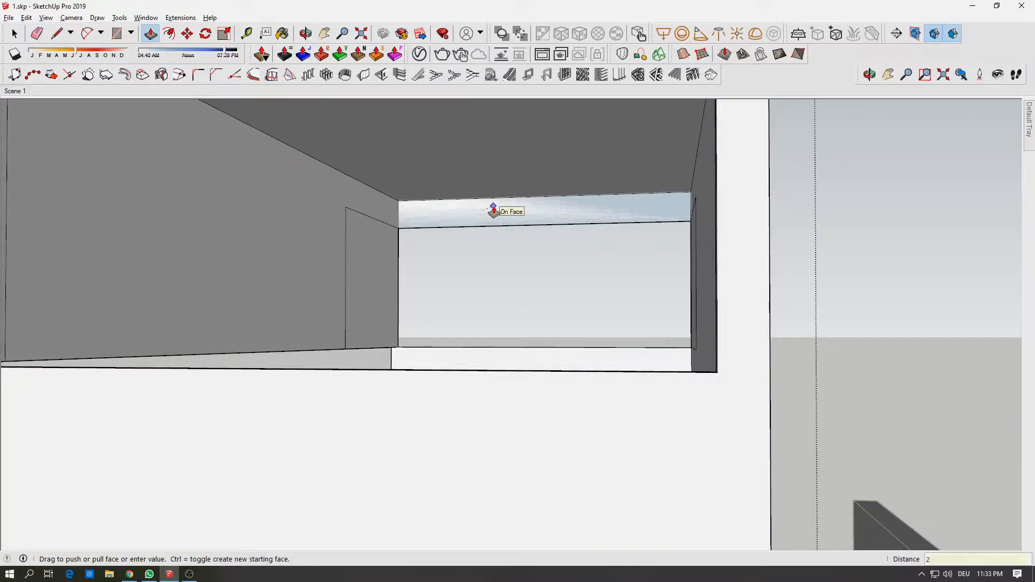
key(e)
mouse_move(358, 220)
middle_down()
mouse_move(739, 248)
mouse_move(761, 218)
mouse_move(936, 217)
mouse_move(628, 217)
middle_up()
scroll(769, 222, down, 3)
drag(286, 147, 305, 265)
mouse_move(304, 265)
middle_down()
mouse_move(619, 316)
mouse_move(642, 242)
middle_up()
scroll(612, 323, up, 4)
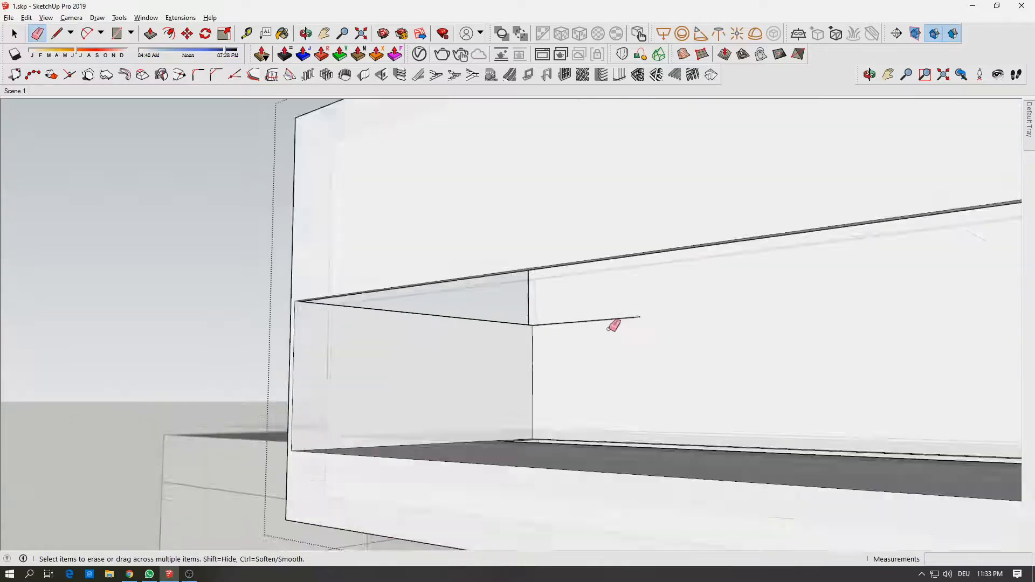
mouse_move(566, 307)
middle_down()
mouse_move(507, 255)
mouse_move(758, 240)
mouse_move(771, 364)
mouse_move(731, 353)
middle_up()
middle_drag(509, 350, 671, 285)
click(678, 260)
key(space)
Push/Pull the end face of the stair opening, seen from beneath the upper block, by 250 cm.
middle_drag(714, 344, 515, 393)
scroll(844, 411, down, 4)
scroll(624, 400, down, 4)
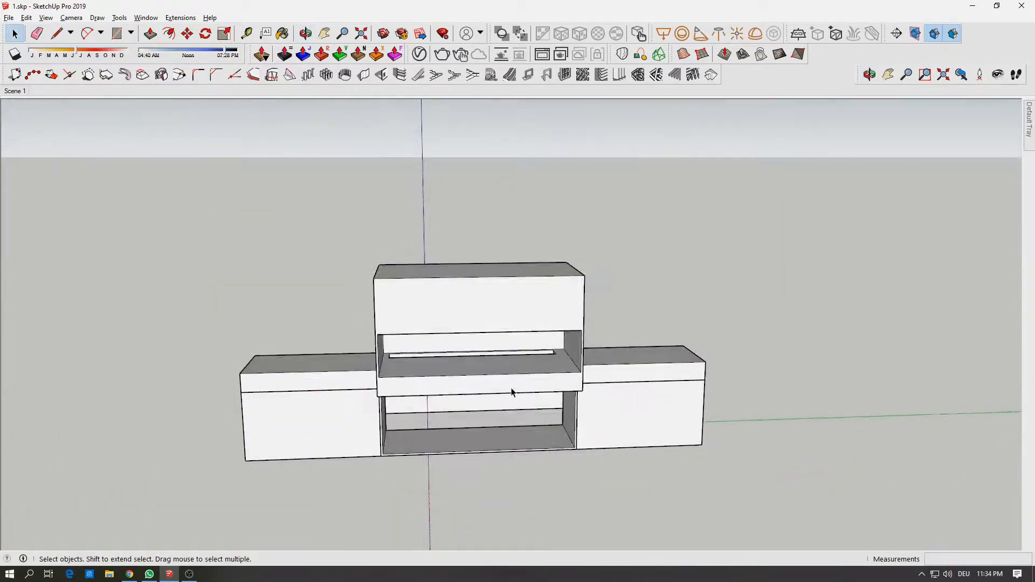
scroll(411, 363, up, 4)
middle_drag(411, 363, 300, 286)
scroll(345, 324, up, 5)
middle_drag(345, 323, 358, 421)
triple_click(402, 335)
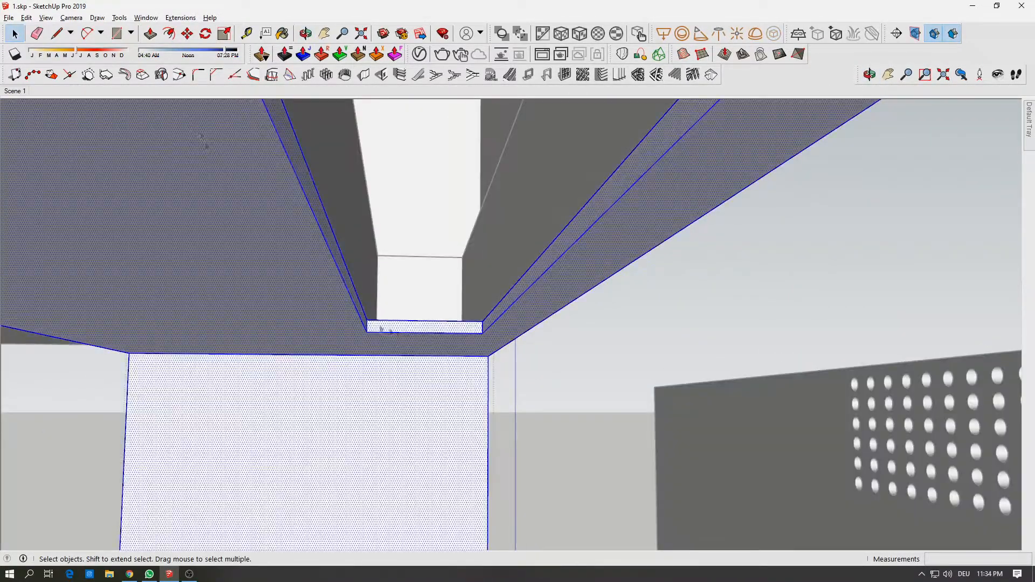
click(150, 33)
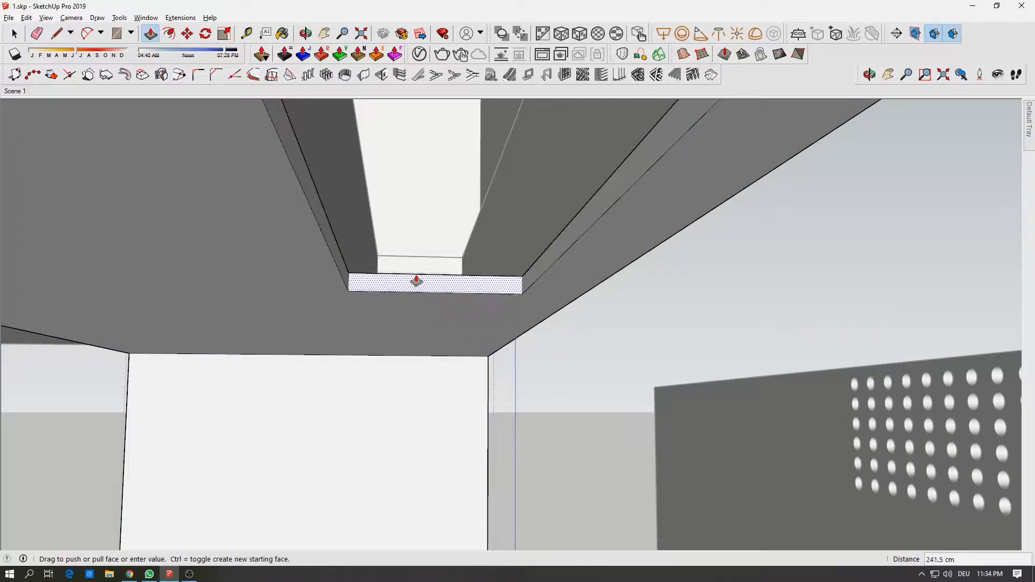
middle_drag(444, 261, 438, 517)
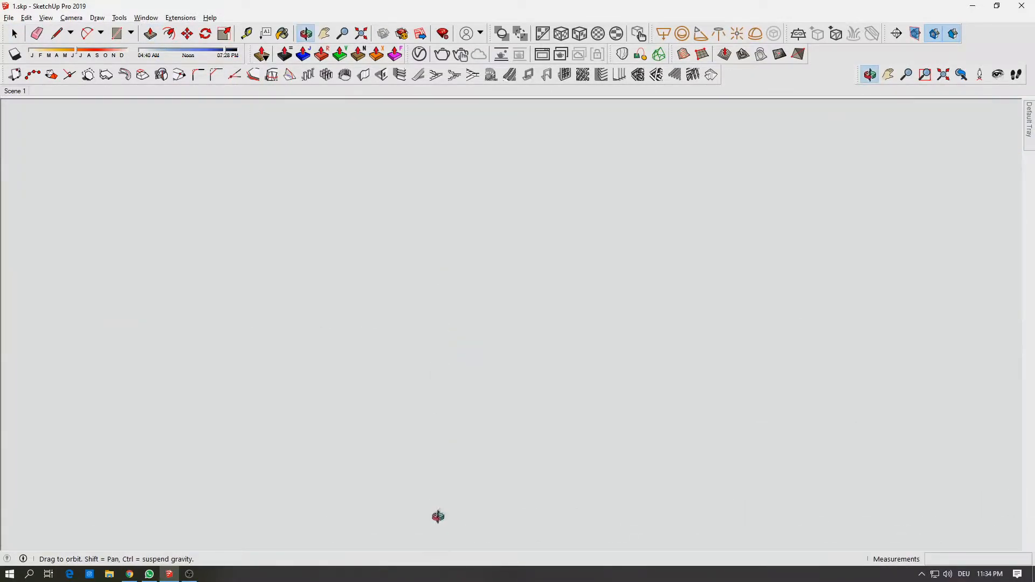
scroll(445, 462, down, 5)
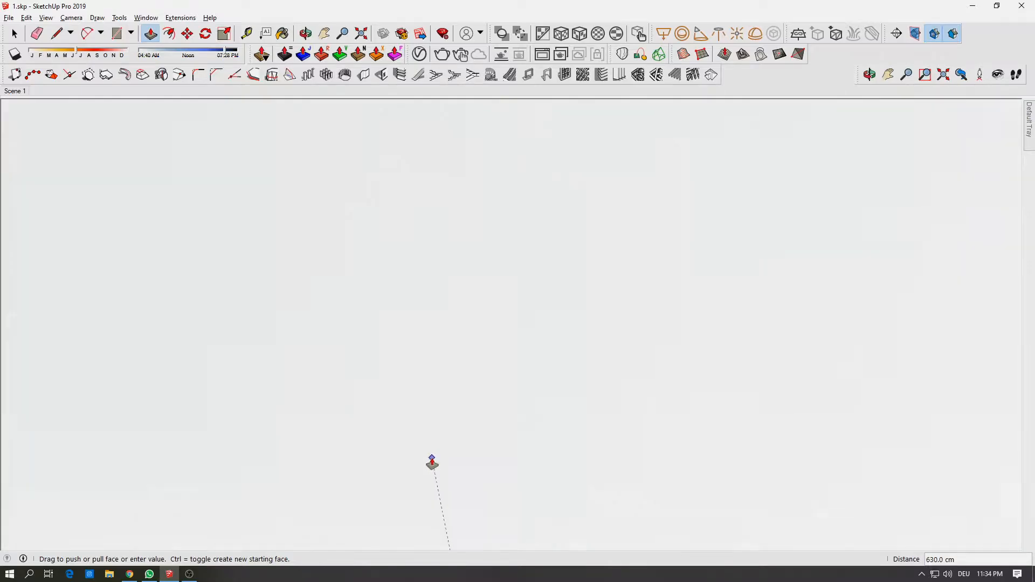
scroll(426, 462, down, 2)
scroll(337, 353, down, 3)
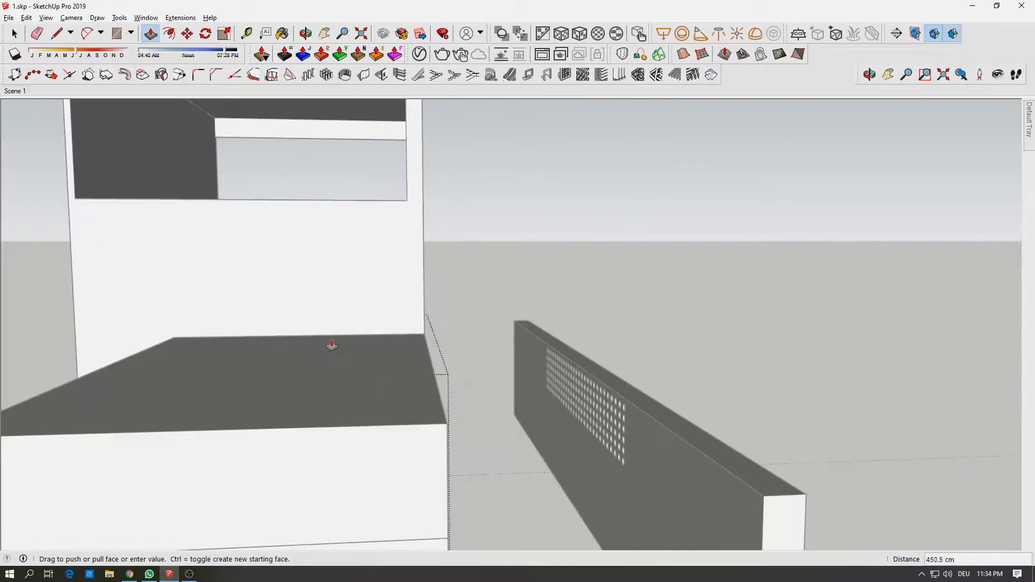
shift+middle_drag(329, 350, 445, 436)
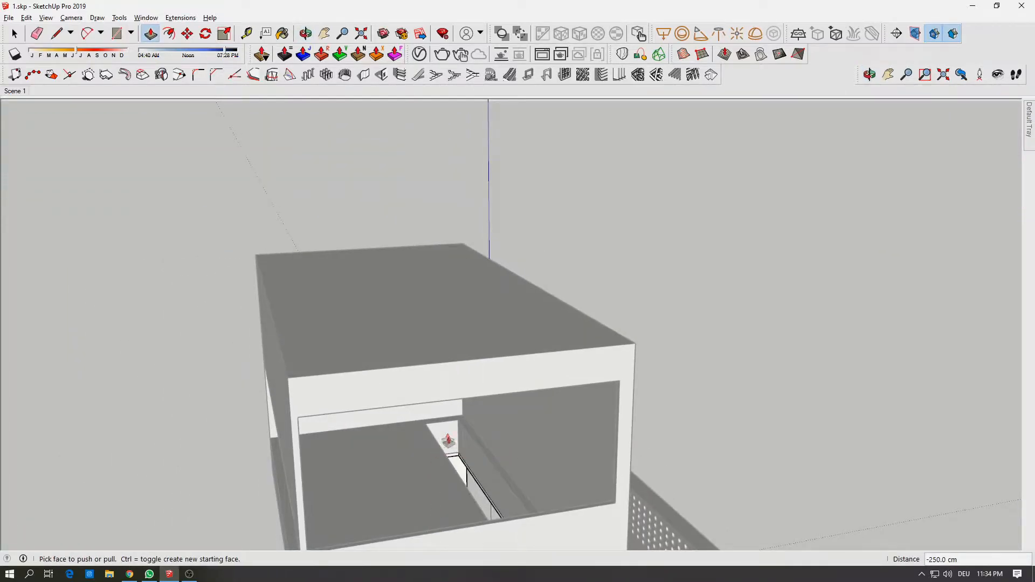
Close the upper block group and build a Type A single-flight staircase with 95 cm step width, 30 cm treads and 23 risers of 20 cm.
scroll(446, 483, up, 5)
middle_drag(168, 510, 525, 338)
scroll(423, 457, down, 3)
key(space)
click(411, 463)
scroll(411, 463, down, 3)
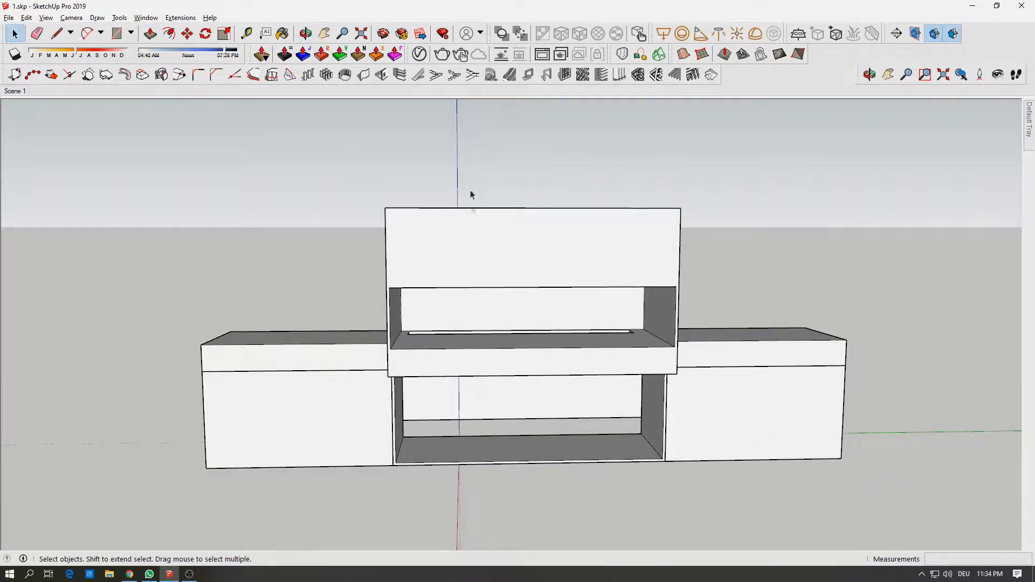
click(417, 77)
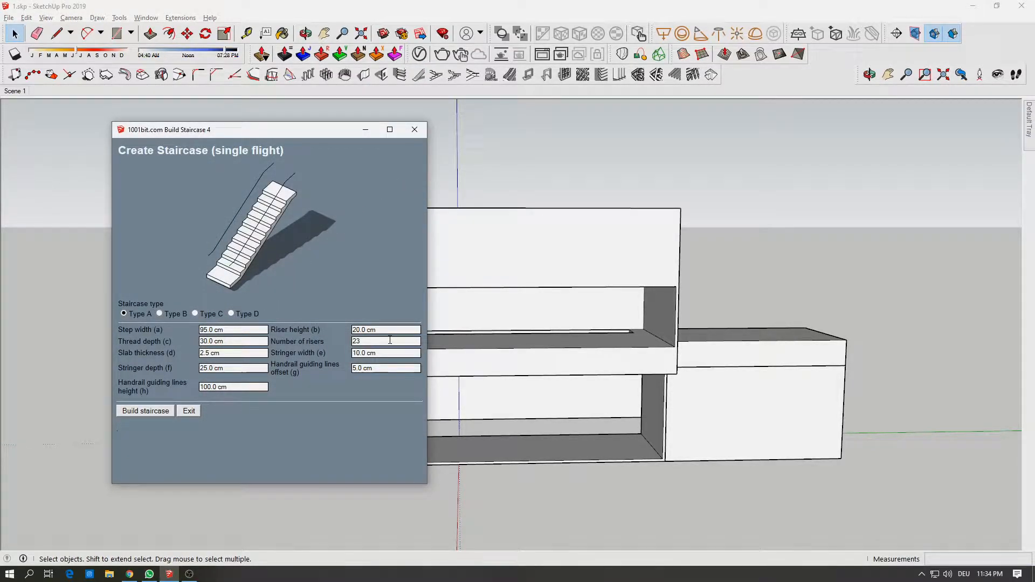
click(146, 411)
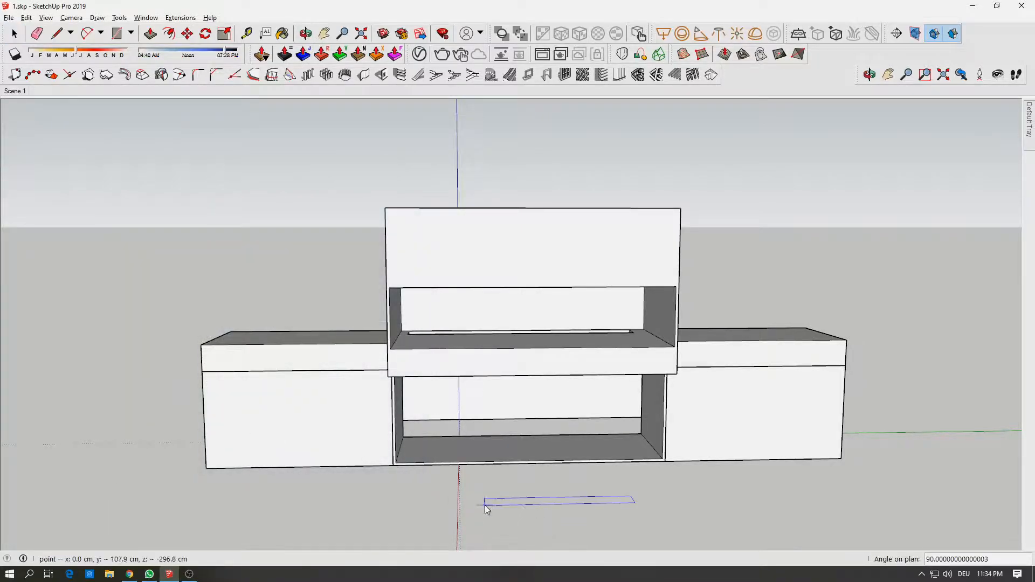
click(652, 502)
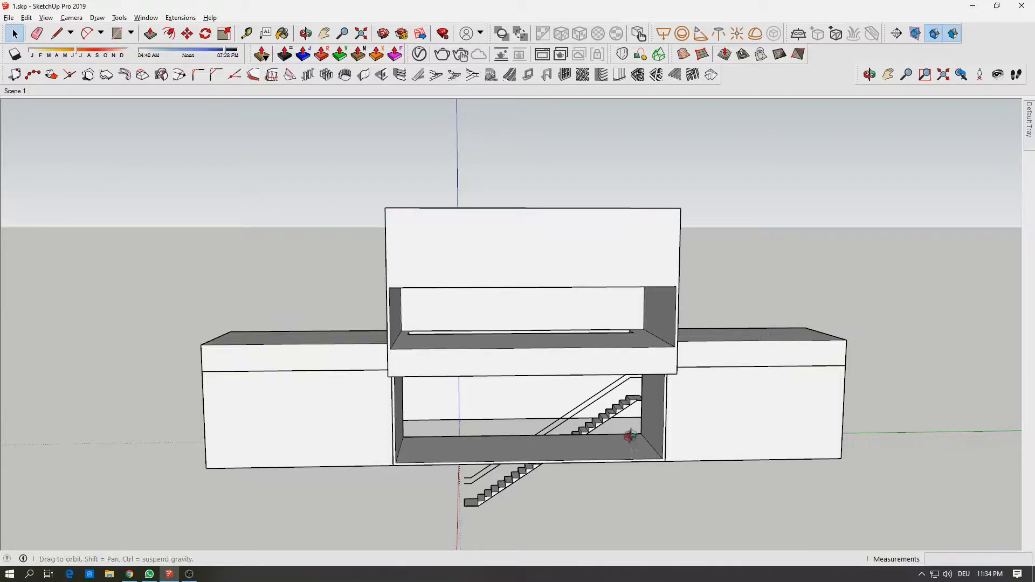
Move the new staircase by its bottom corner onto the ground-floor slab inside the central block.
middle_drag(652, 503, 729, 364)
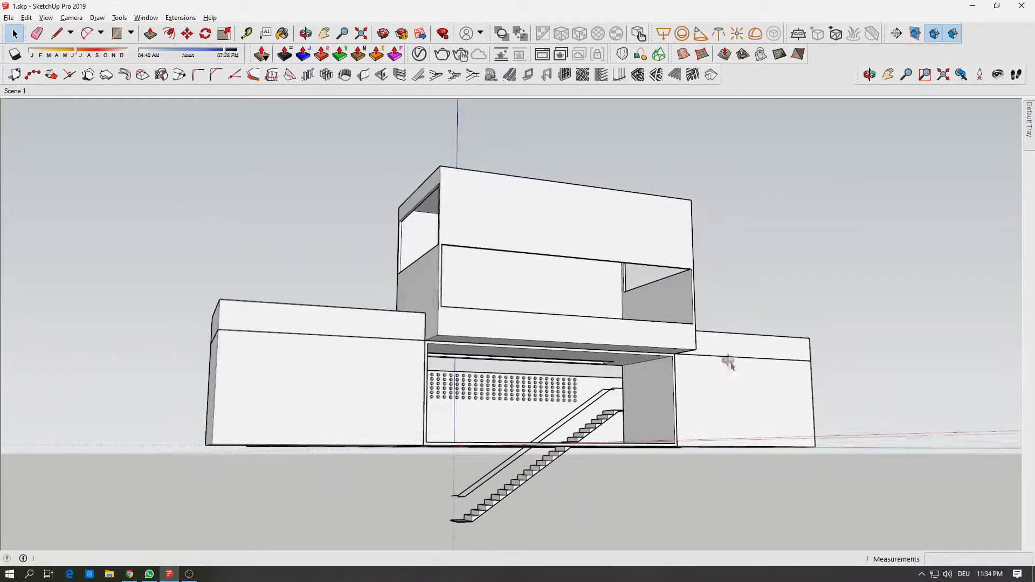
click(187, 34)
scroll(402, 513, up, 5)
scroll(402, 512, up, 3)
scroll(402, 512, up, 3)
click(398, 498)
scroll(411, 459, down, 5)
middle_drag(449, 229, 401, 378)
scroll(475, 189, down, 6)
shift+middle_drag(534, 142, 447, 474)
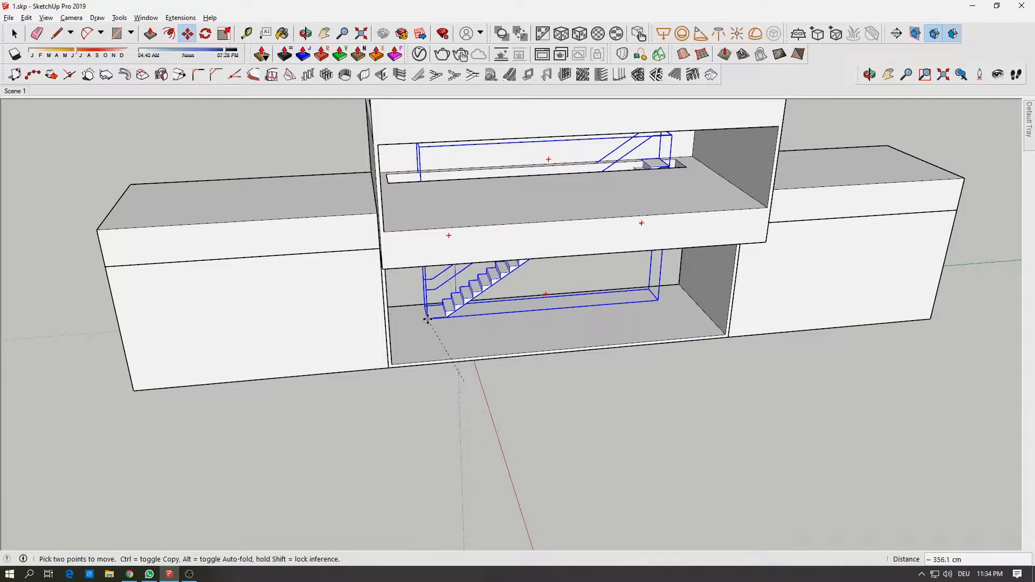
click(428, 321)
Move the staircase about 54 cm along the floor opening toward the opening's right end.
scroll(689, 191, up, 10)
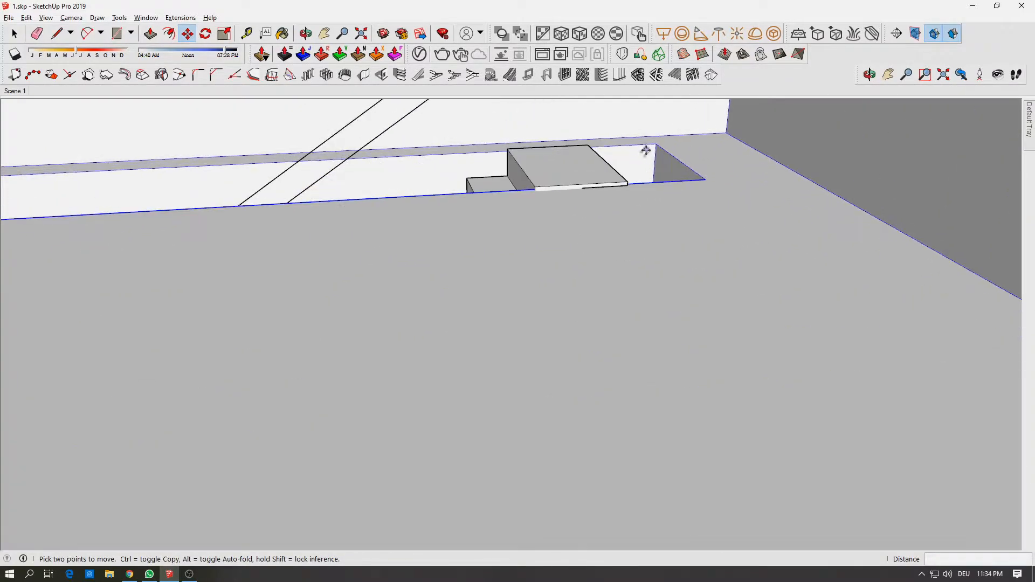
click(620, 196)
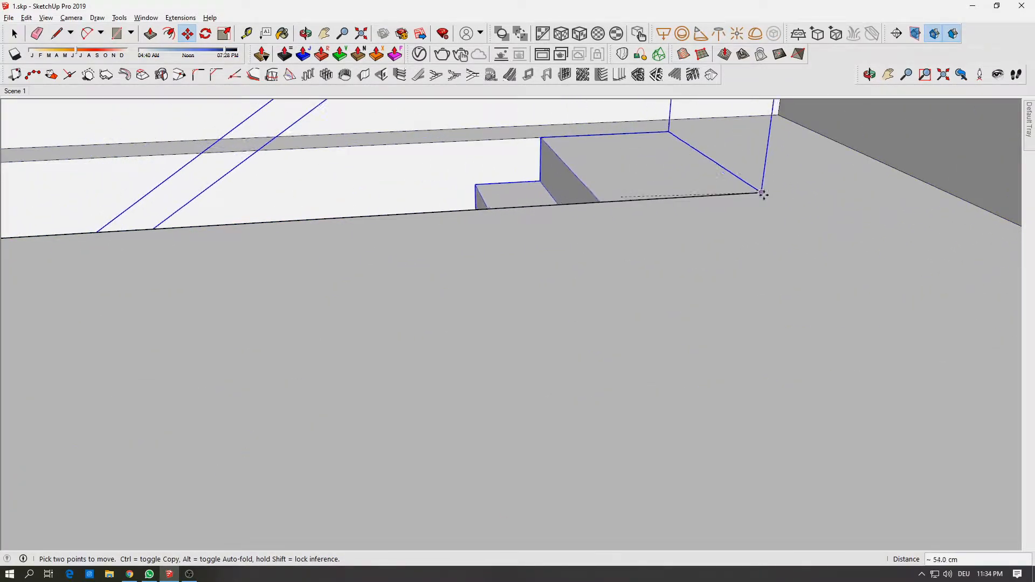
click(762, 192)
Push/Pull the underside of the staircase's bottom landing 1.5 cm to flatten it and erase the landing.
scroll(469, 473, down, 10)
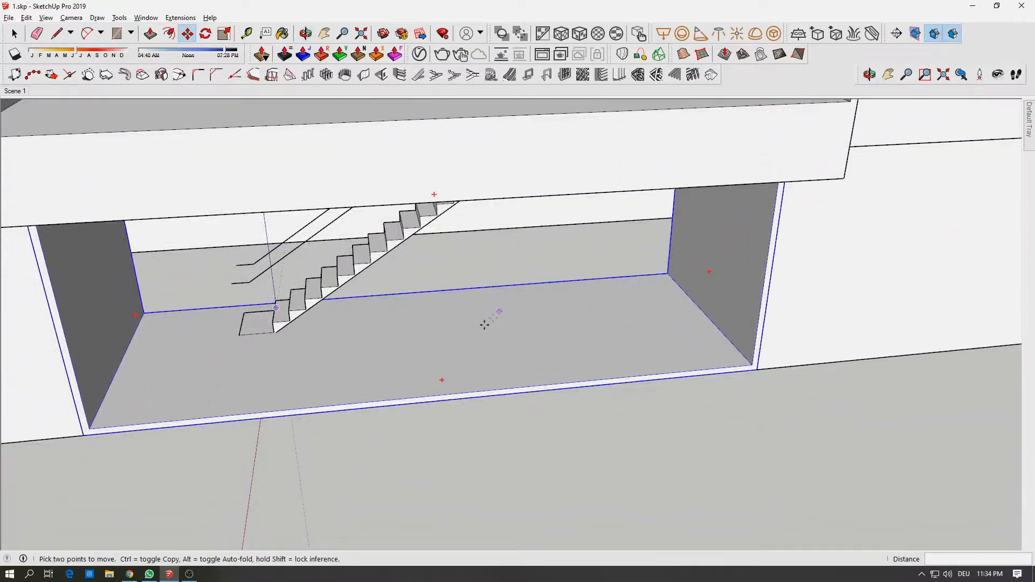
scroll(226, 332, up, 6)
middle_drag(238, 358, 326, 331)
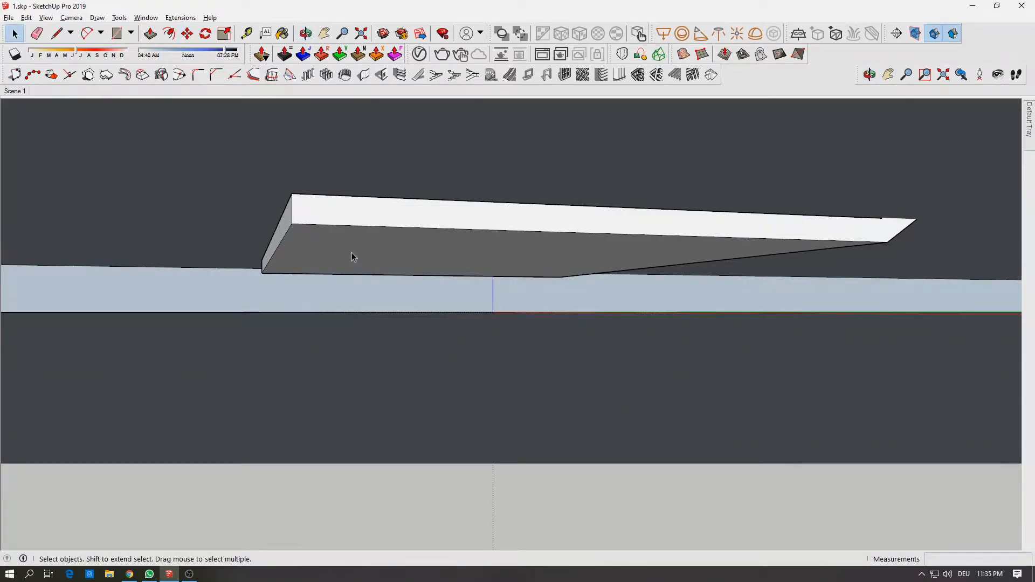
click(351, 247)
drag(346, 222, 418, 165)
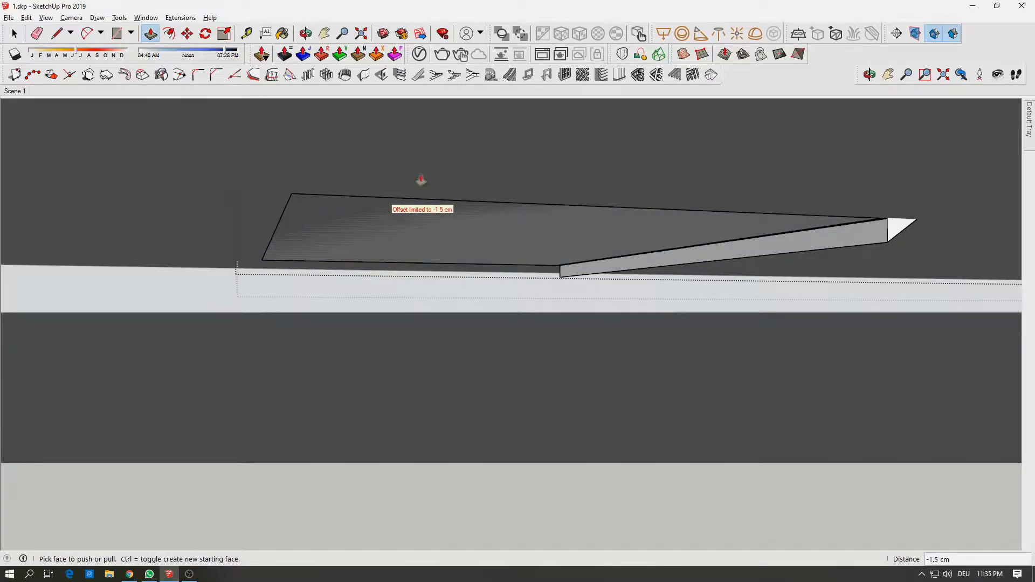
click(275, 224)
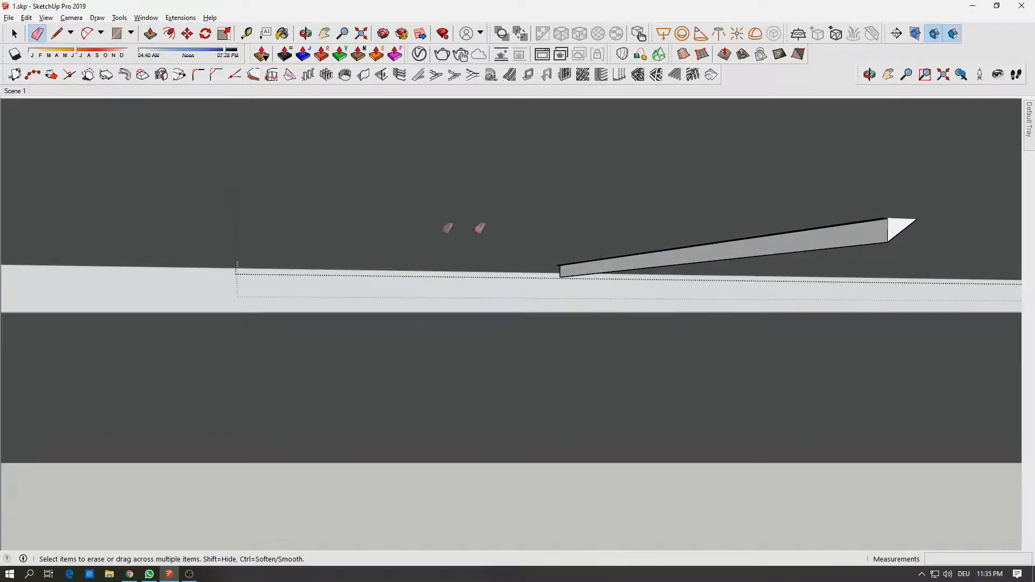
Try to erase the leftover edges at the foot of the staircase, and undo the erasing.
scroll(816, 203, up, 5)
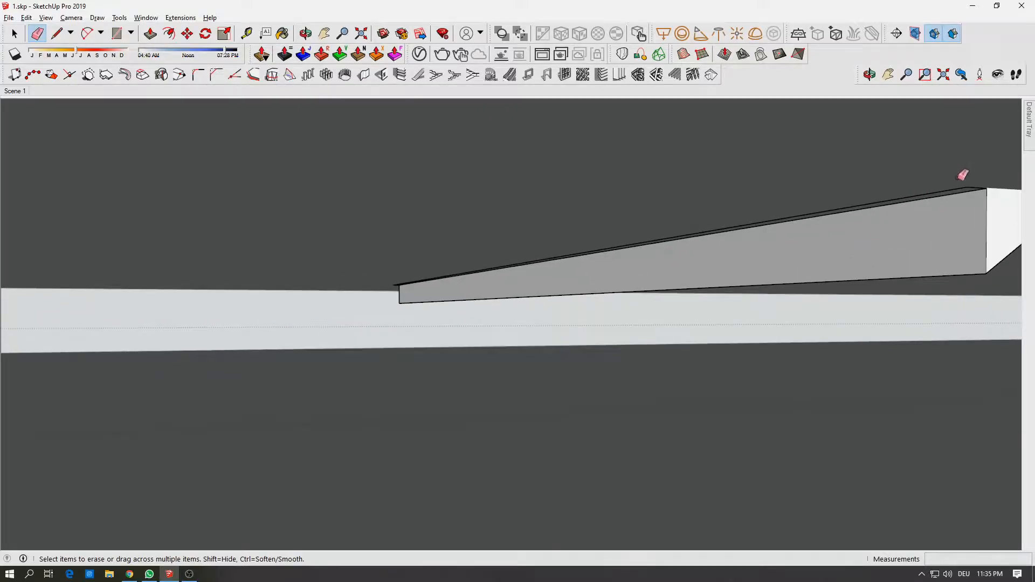
click(974, 185)
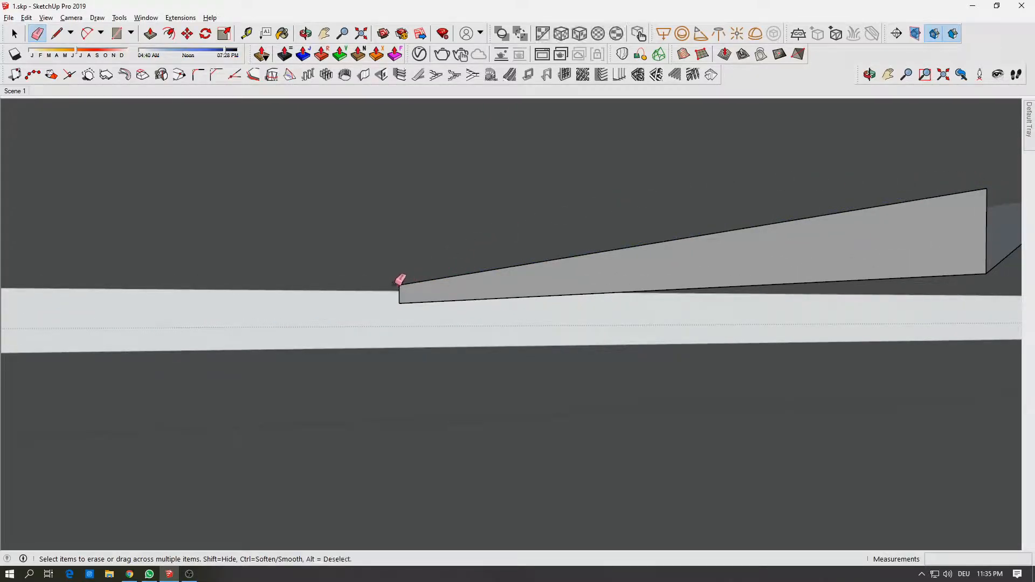
middle_drag(472, 195, 443, 223)
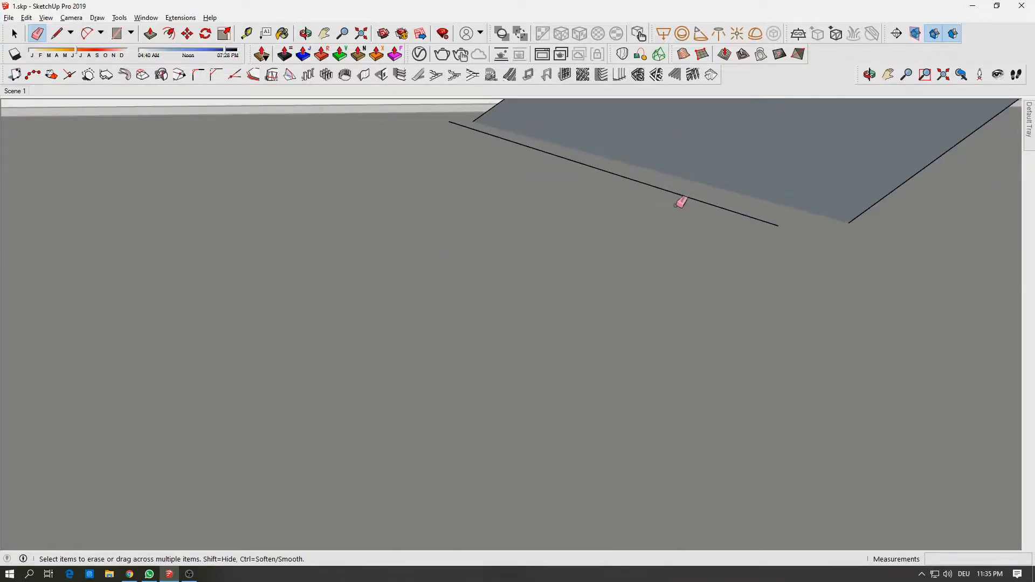
scroll(712, 203, down, 8)
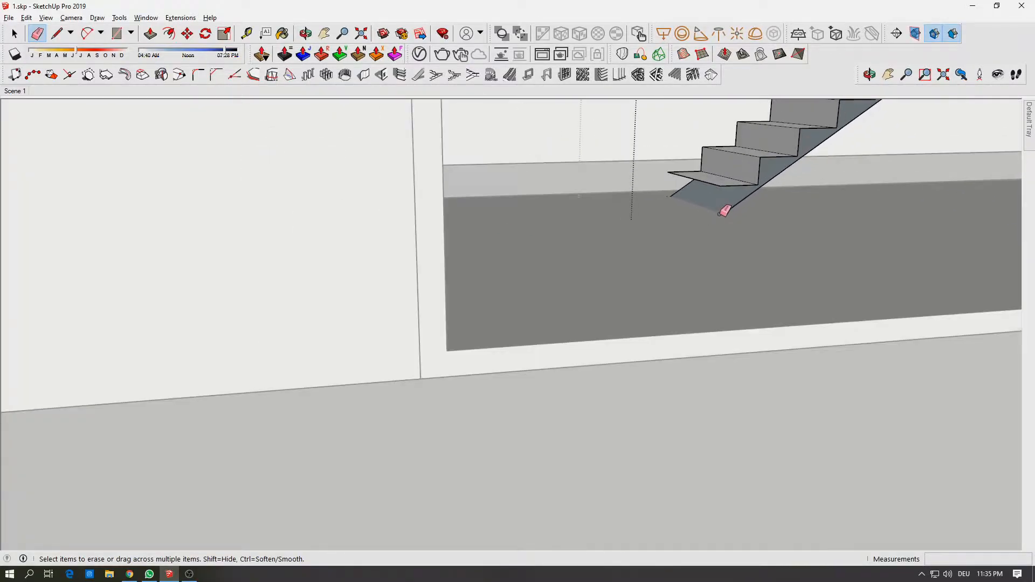
middle_drag(724, 210, 487, 239)
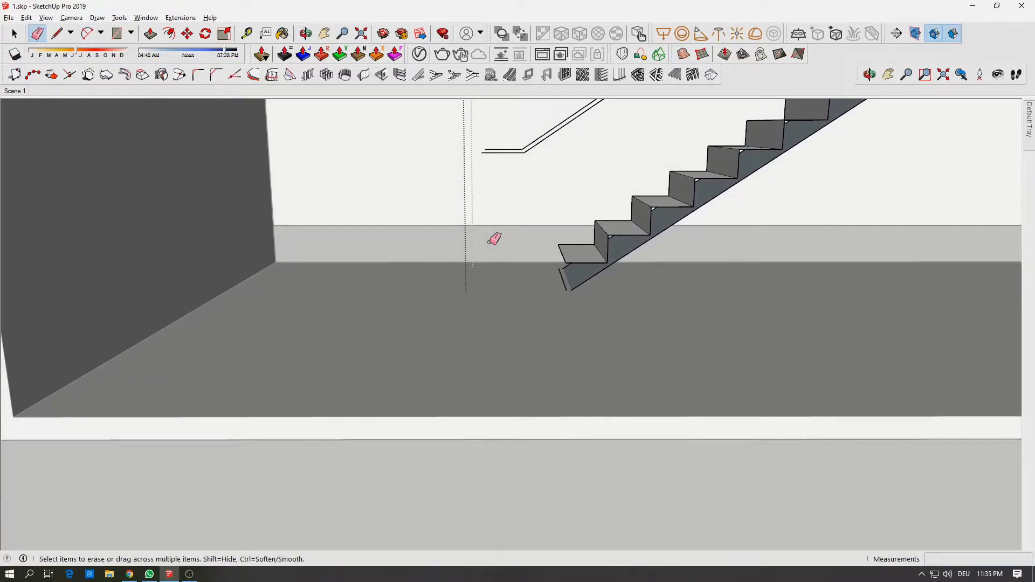
key(ctrl+z)
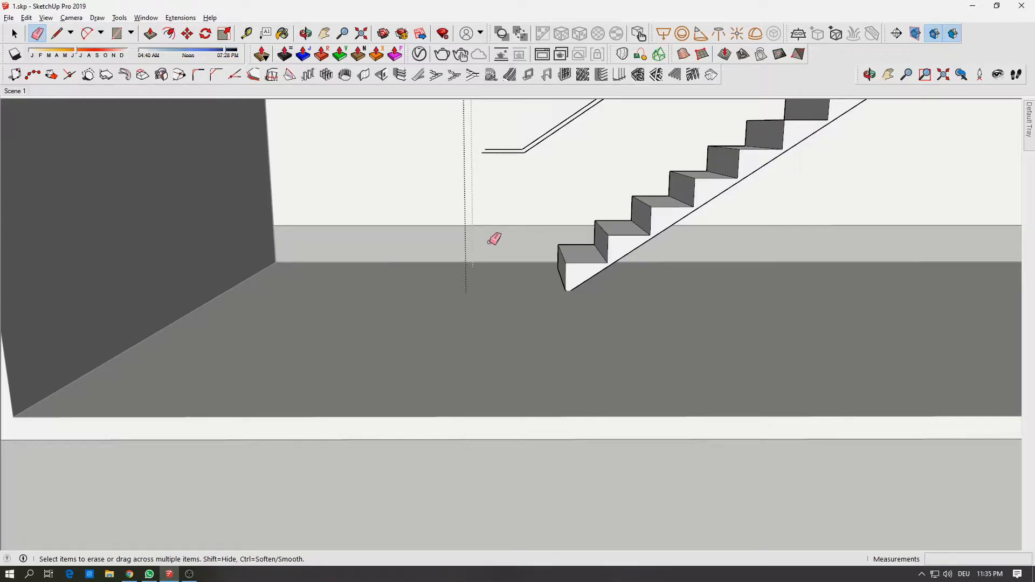
Try to erase the top edge of the small leftover face at the staircase's foot, and undo it.
scroll(606, 307, up, 3)
middle_drag(606, 308, 609, 255)
scroll(565, 277, up, 5)
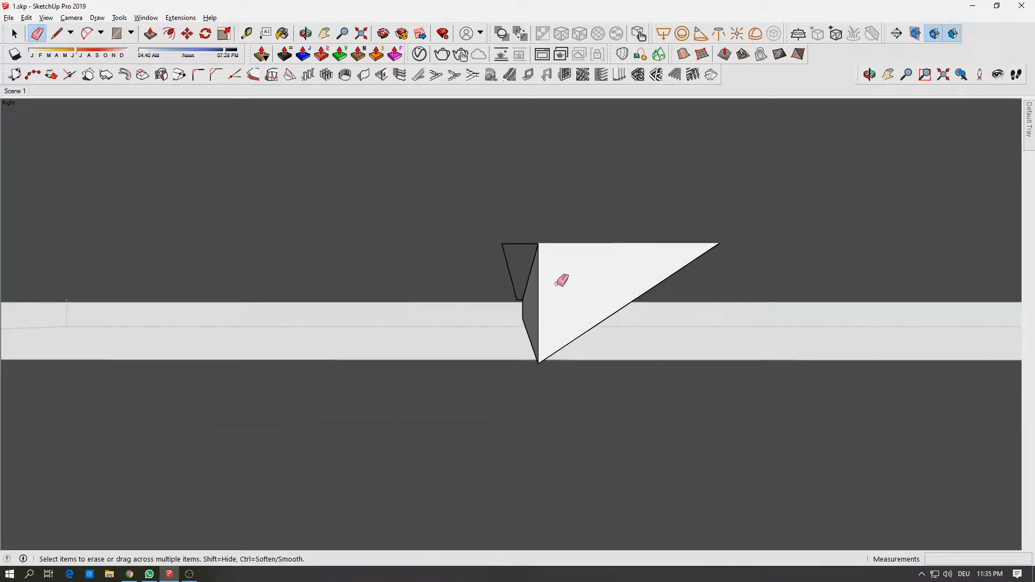
key(space)
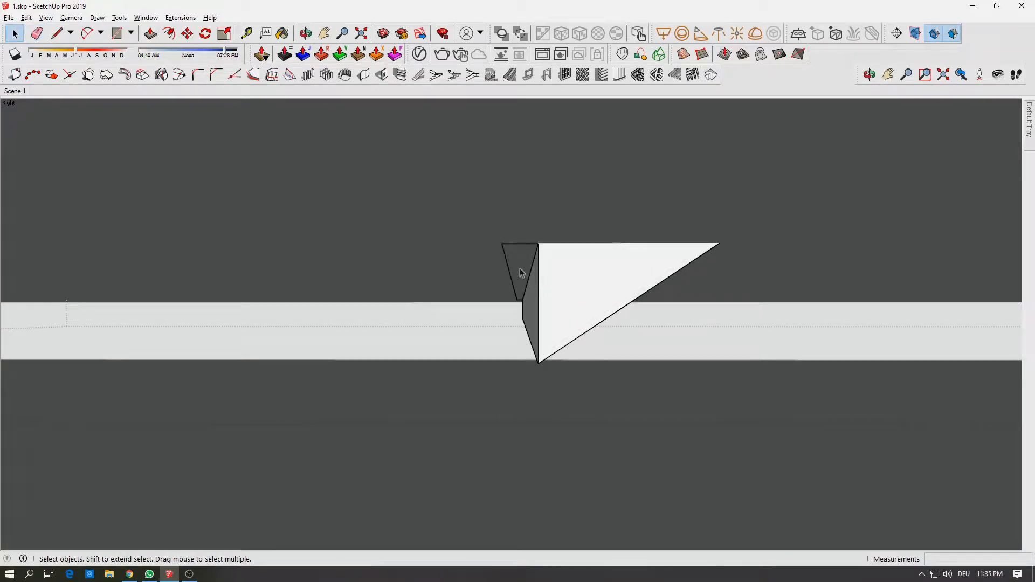
key(e)
click(514, 253)
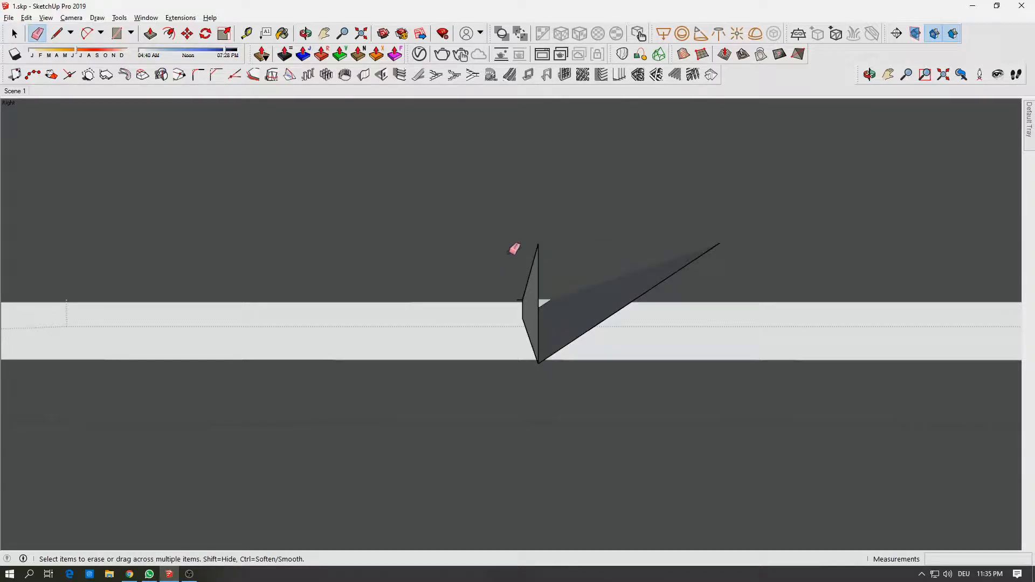
key(ctrl+z)
Draw a line across the side of the lowest step at slab level and erase the stringer edges below it.
scroll(545, 244, up, 5)
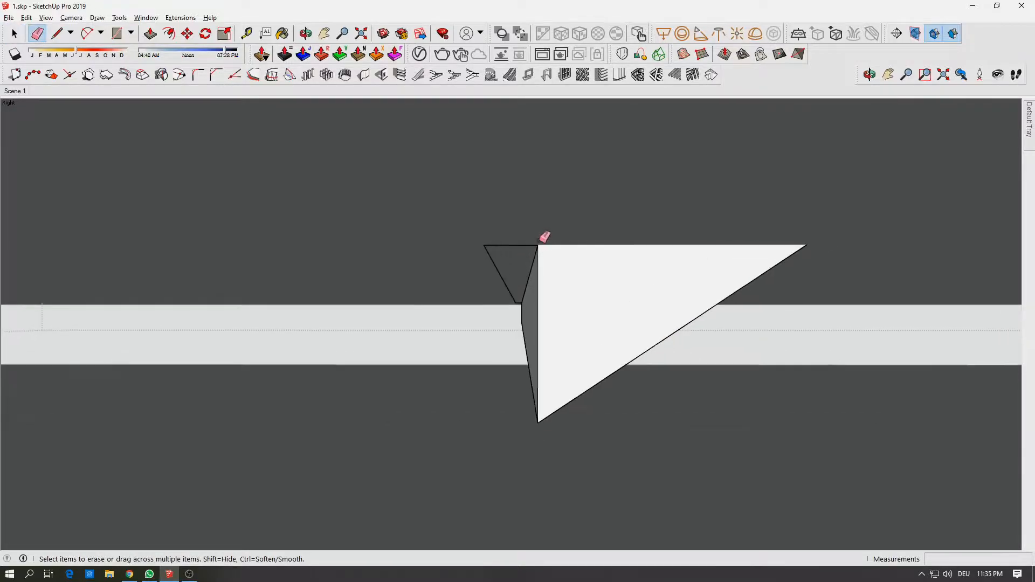
middle_drag(544, 244, 552, 271)
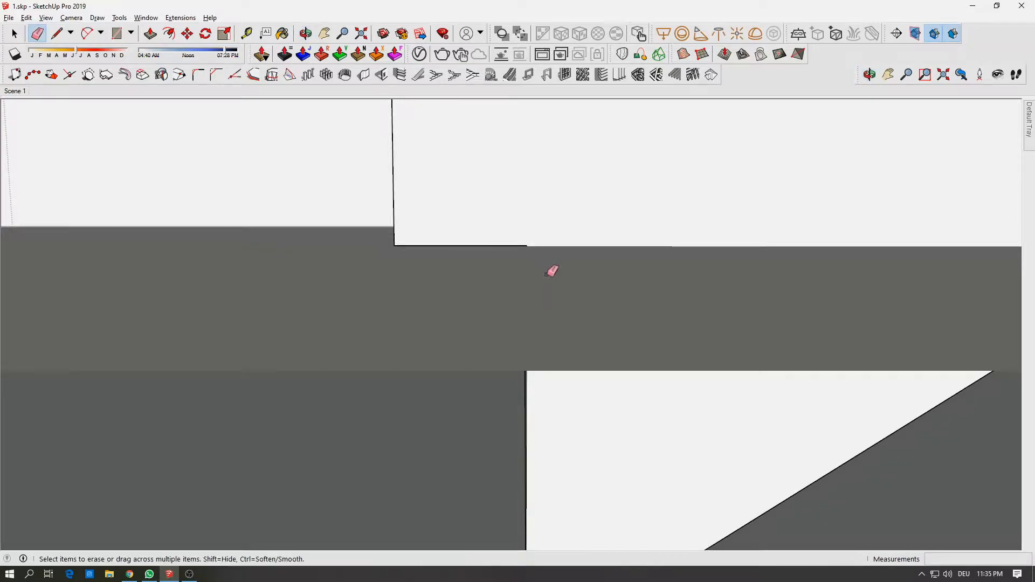
key(l)
click(528, 246)
middle_drag(648, 238, 774, 248)
click(779, 249)
mouse_move(514, 291)
middle_down()
mouse_move(698, 185)
mouse_move(691, 194)
middle_up()
key(e)
mouse_move(393, 342)
mouse_down()
mouse_move(617, 384)
mouse_move(549, 383)
mouse_up()
click(215, 281)
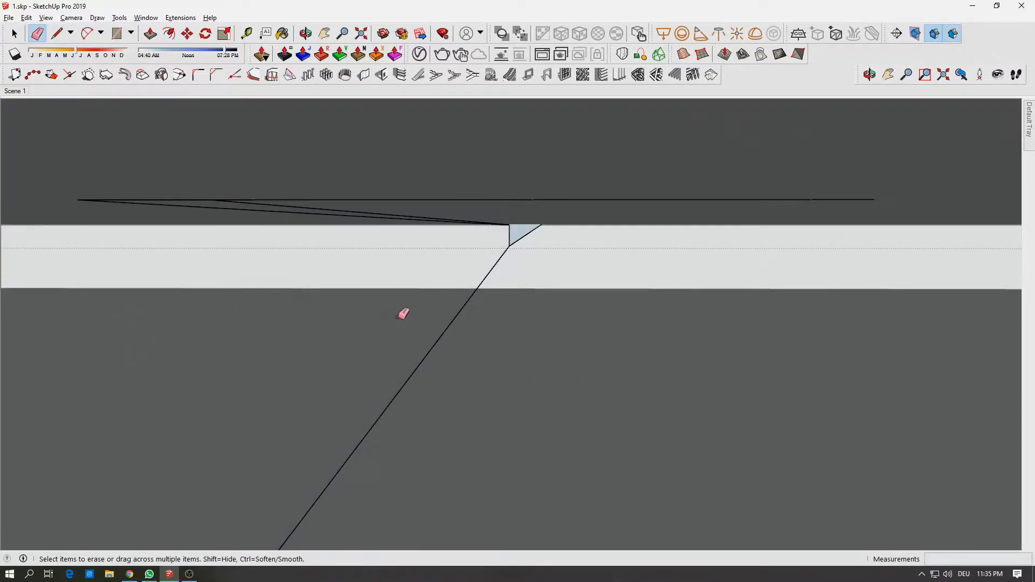
Draw a line about 3.8 cm long across the stringer's opposite side at slab level and erase the tip below it.
key(l)
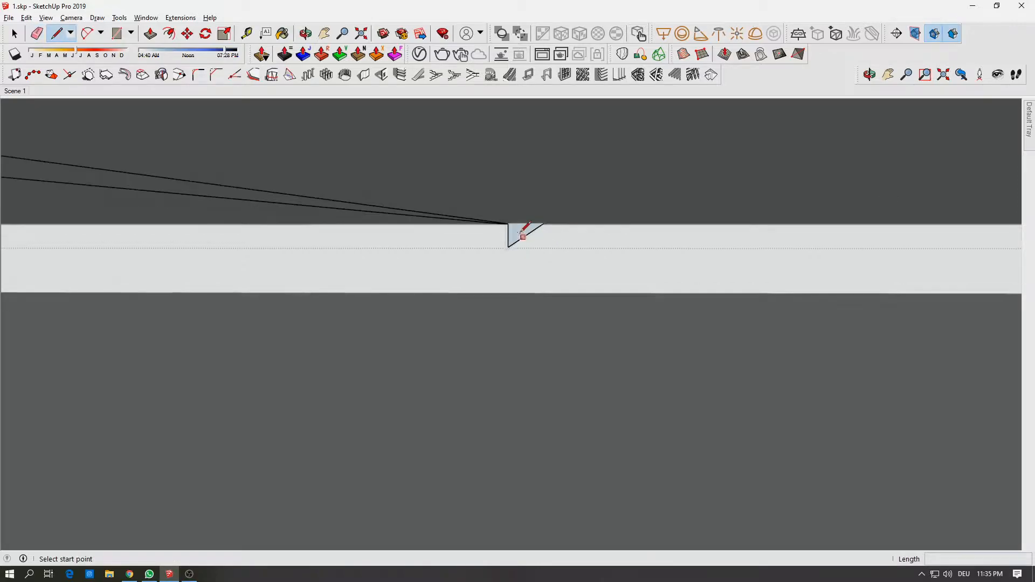
scroll(521, 232, up, 3)
click(497, 216)
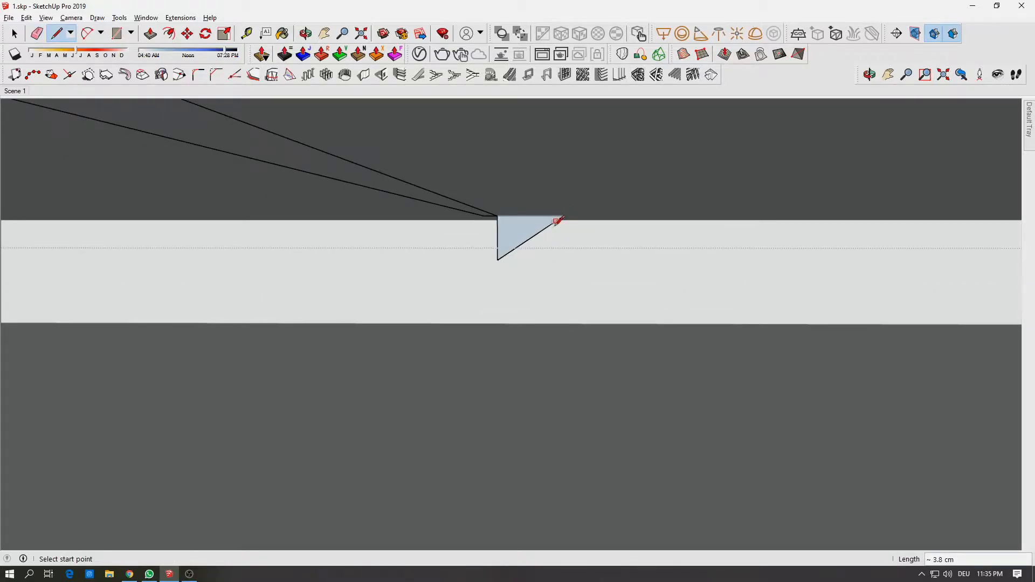
key(e)
drag(538, 233, 493, 233)
scroll(437, 200, down, 5)
mouse_move(451, 206)
middle_down()
mouse_move(473, 273)
mouse_move(539, 293)
mouse_move(580, 289)
mouse_move(624, 309)
mouse_move(513, 310)
middle_up()
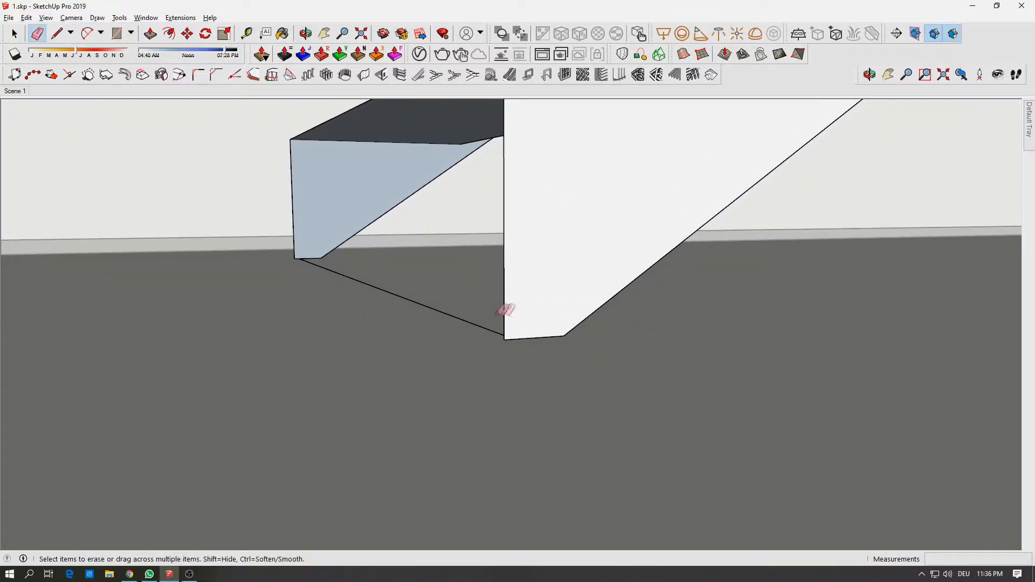
Draw the missing edges across the staircase's foot to close its front riser and sloping underside.
mouse_move(435, 326)
middle_down()
mouse_move(406, 243)
mouse_move(412, 308)
mouse_move(435, 337)
middle_up()
key(l)
click(310, 233)
click(467, 255)
middle_drag(506, 252, 501, 323)
click(827, 286)
middle_drag(351, 297, 381, 338)
key(space)
scroll(432, 319, down, 5)
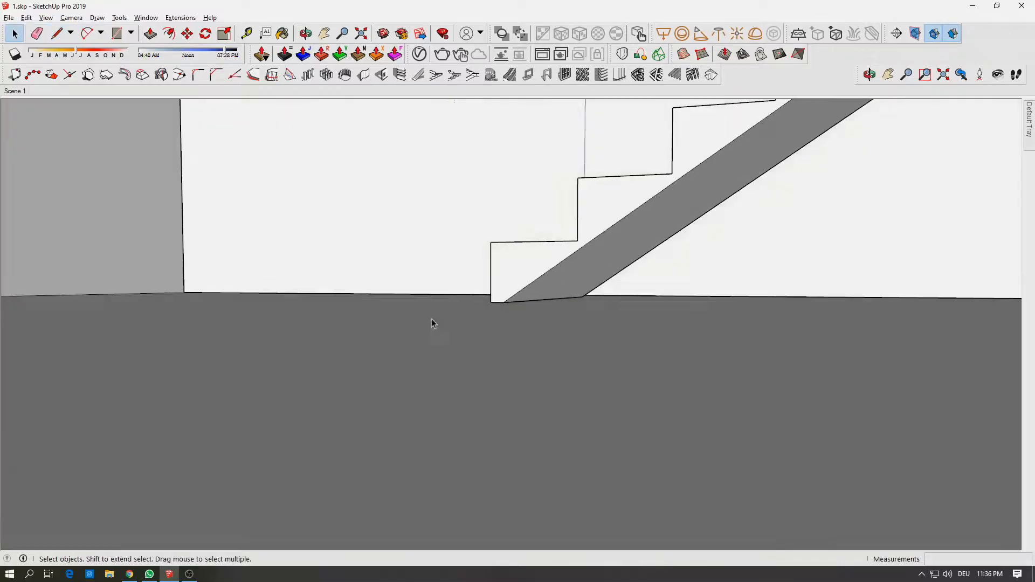
Erase the staircase's railing lines.
middle_drag(439, 316, 442, 428)
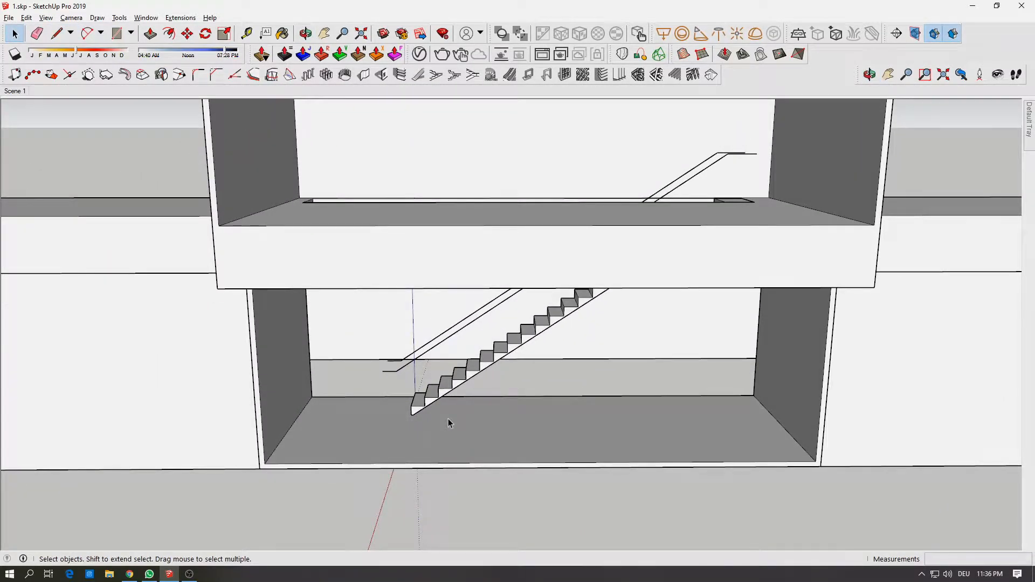
scroll(445, 409, up, 6)
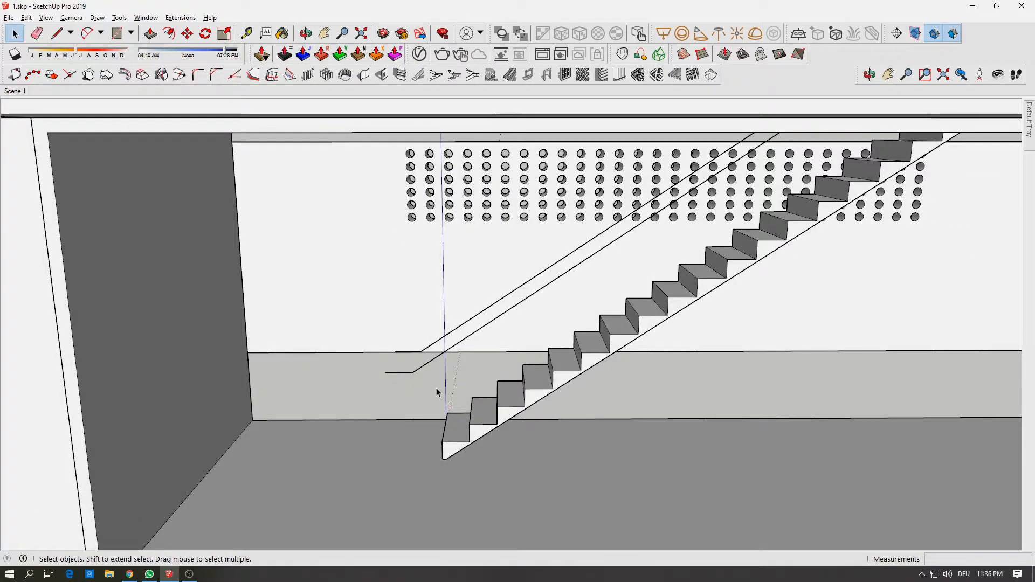
scroll(436, 387, up, 2)
mouse_move(469, 411)
middle_down()
mouse_move(561, 358)
mouse_move(670, 385)
mouse_move(540, 419)
mouse_move(490, 411)
middle_up()
scroll(507, 397, down, 5)
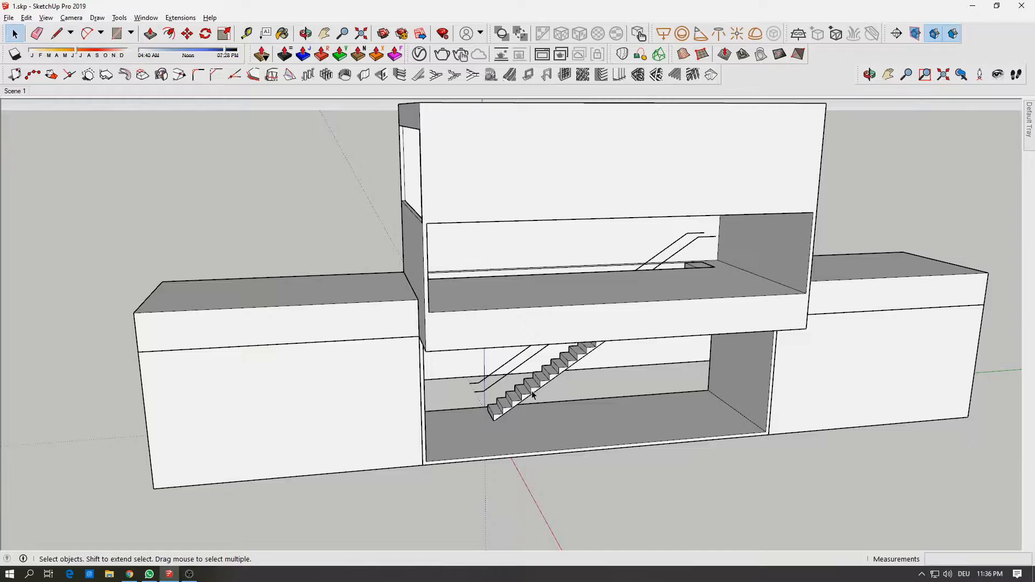
key(e)
click(504, 370)
key(space)
Push/Pull the end face of the stair opening in the upper floor slab 50 cm to lengthen the opening.
middle_drag(544, 388, 472, 331)
scroll(628, 326, up, 4)
middle_drag(630, 325, 610, 203)
middle_drag(674, 252, 849, 384)
scroll(1008, 147, down, 5)
double_click(836, 435)
key(ctrl+a)
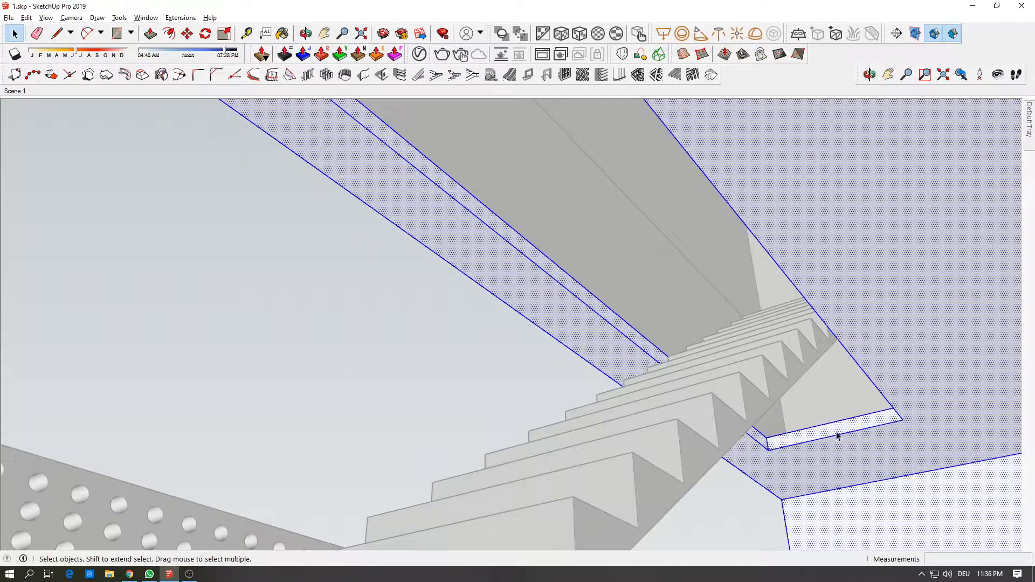
click(150, 34)
click(846, 426)
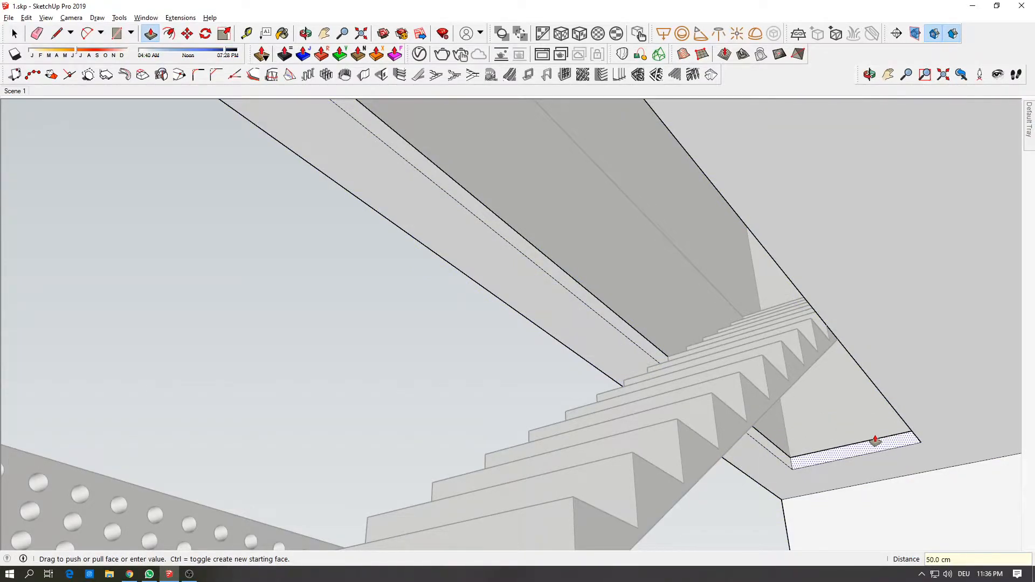
click(876, 442)
middle_drag(893, 432, 472, 504)
scroll(497, 515, down, 5)
key(space)
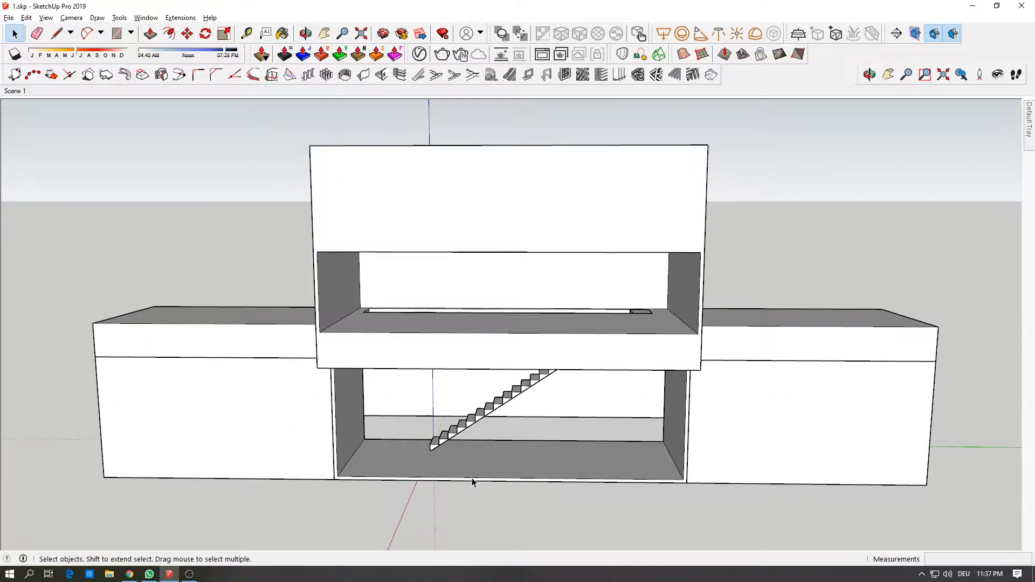
Measure the upper central block's full width and divide 1050 by 10 in the Windows calculator.
scroll(473, 481, up, 3)
key(t)
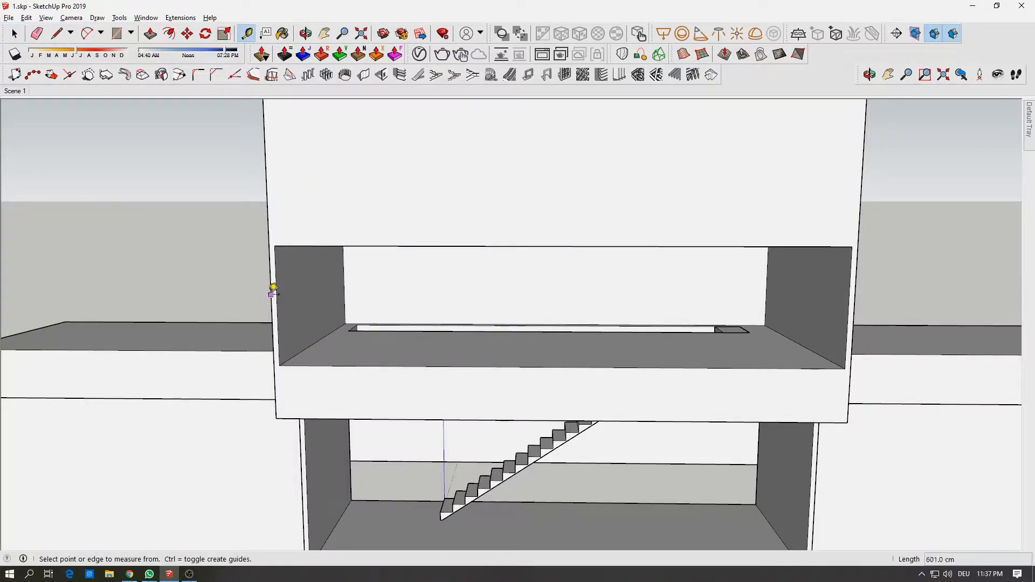
click(271, 294)
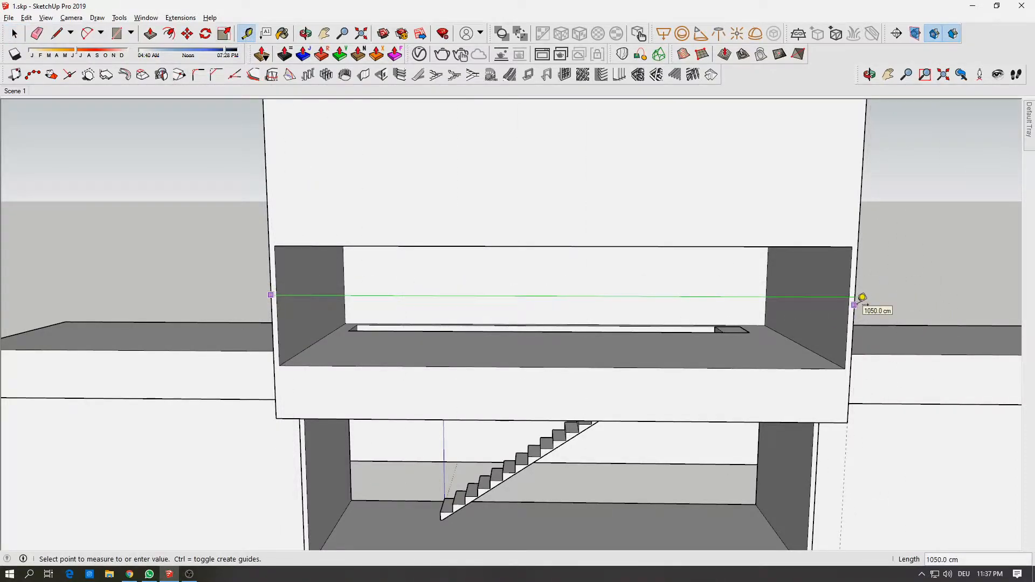
click(29, 575)
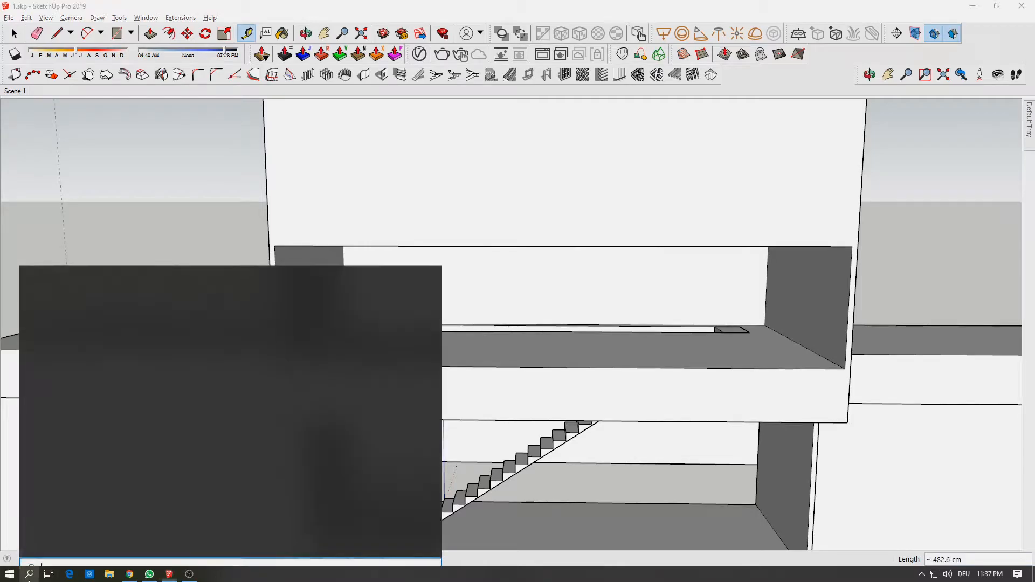
text(rec)
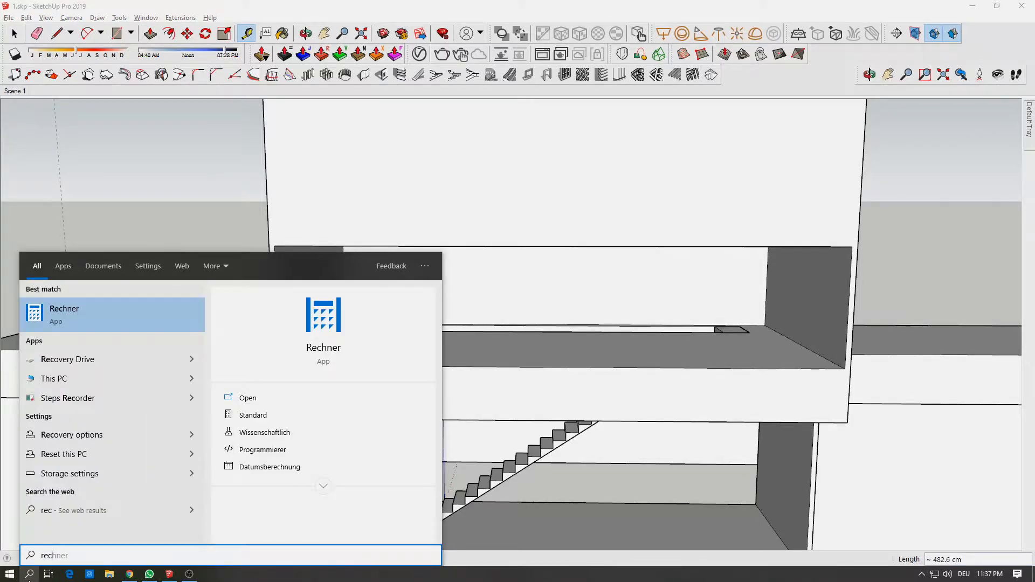
key(Return)
text(1050)
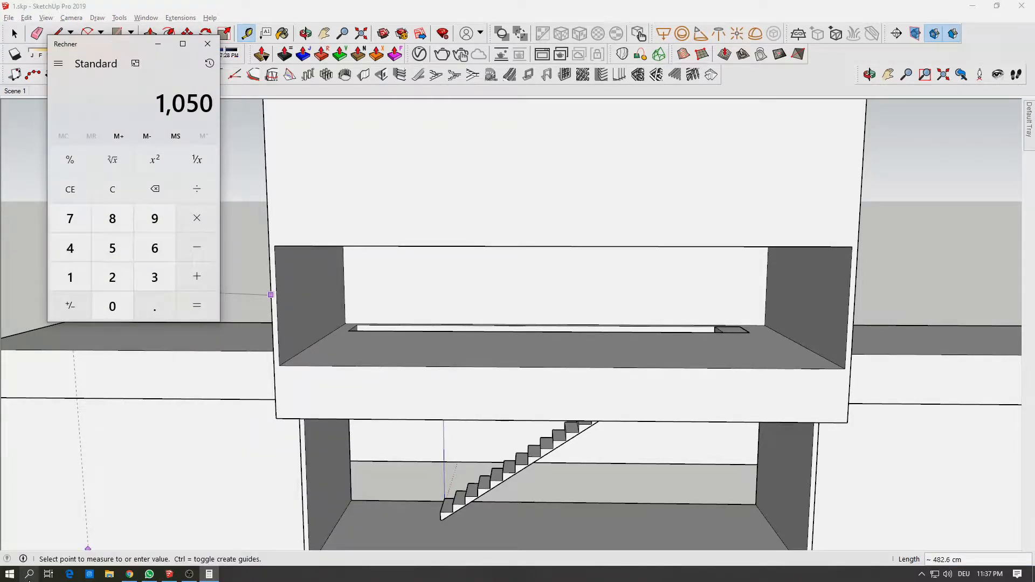
text(10)
key(Return)
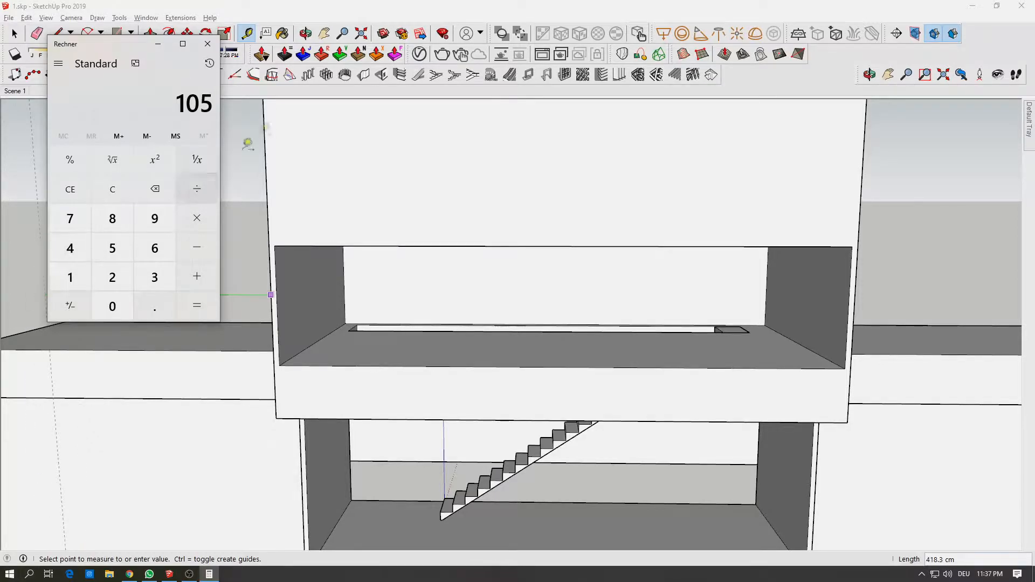
Back in SketchUp, place a vertical guide 105 cm inward from the upper block's left outer edge.
key(alt+Tab)
click(163, 48)
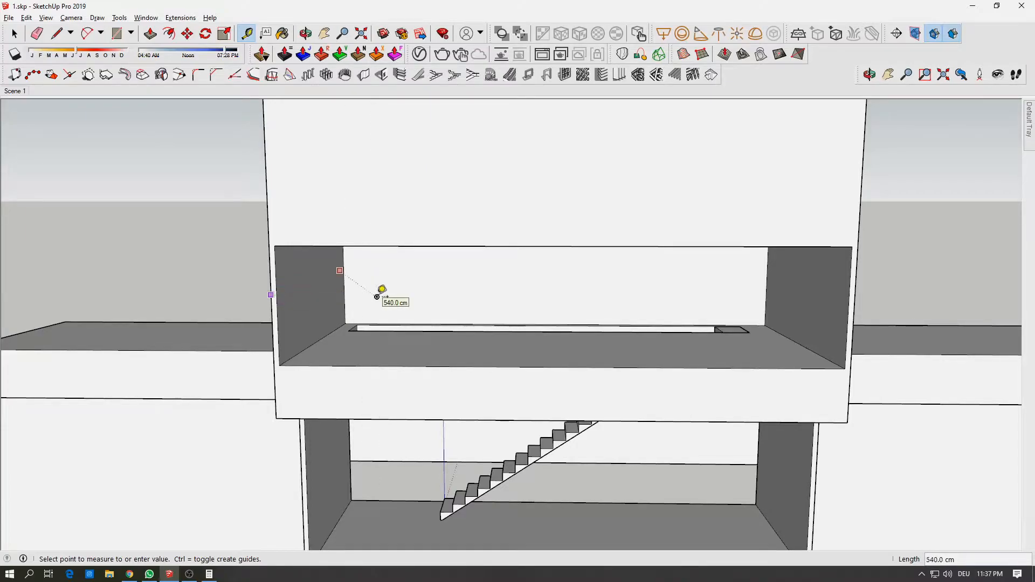
text(105)
key(Return)
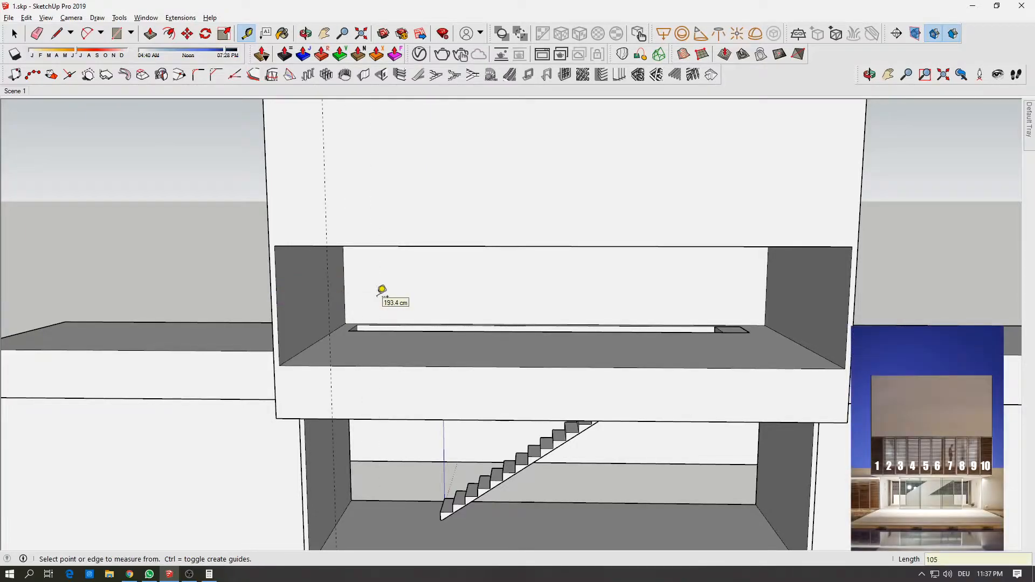
Try to repeat the vertical guide across the facade with a *10 multiplier.
text(*10)
key(Return)
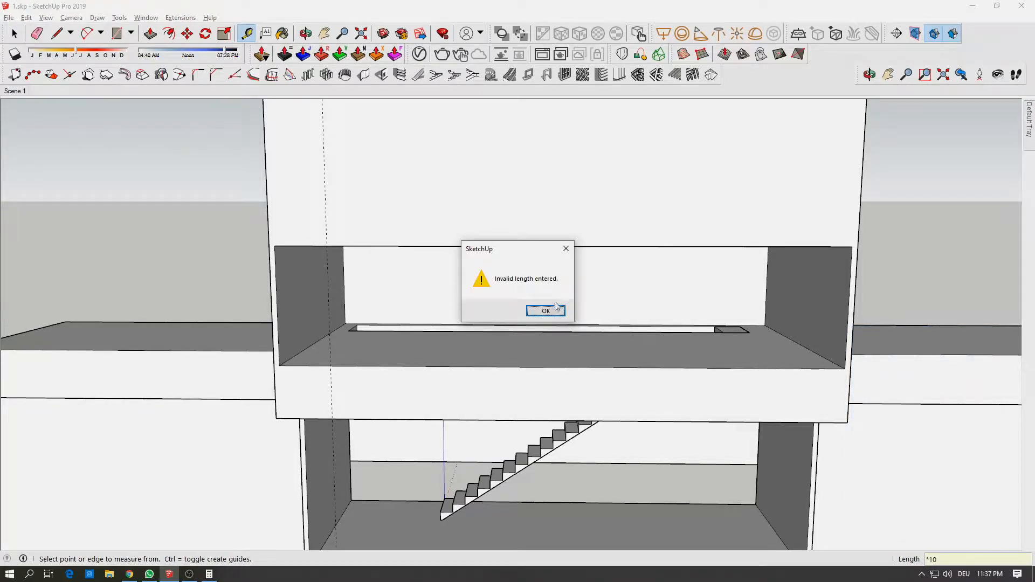
click(555, 307)
Split a narrow strip off the upper opening's left side wall with a vertical line and Push/Pull it 95 cm to the guide.
scroll(173, 237, up, 5)
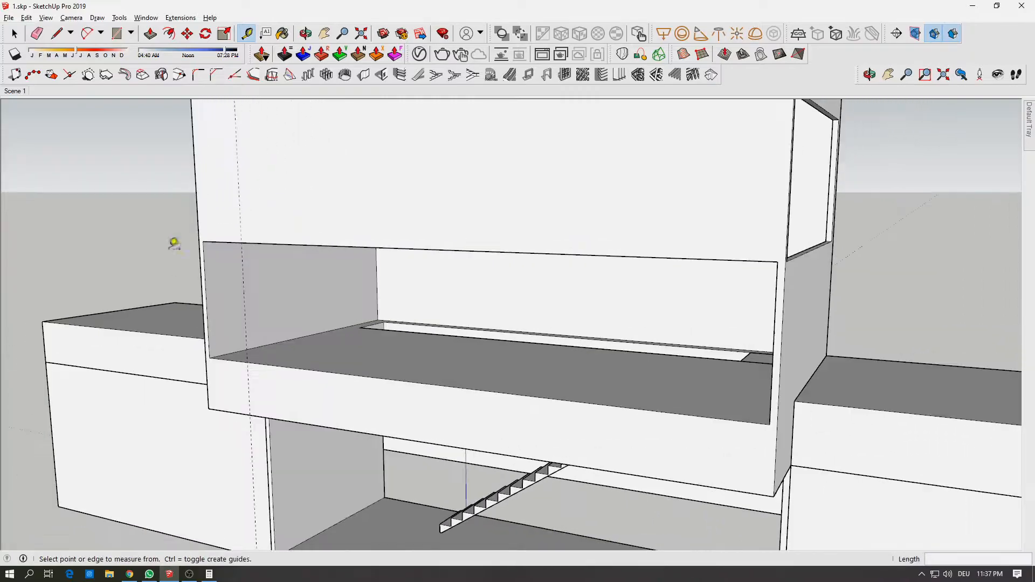
key(space)
middle_drag(213, 277, 122, 243)
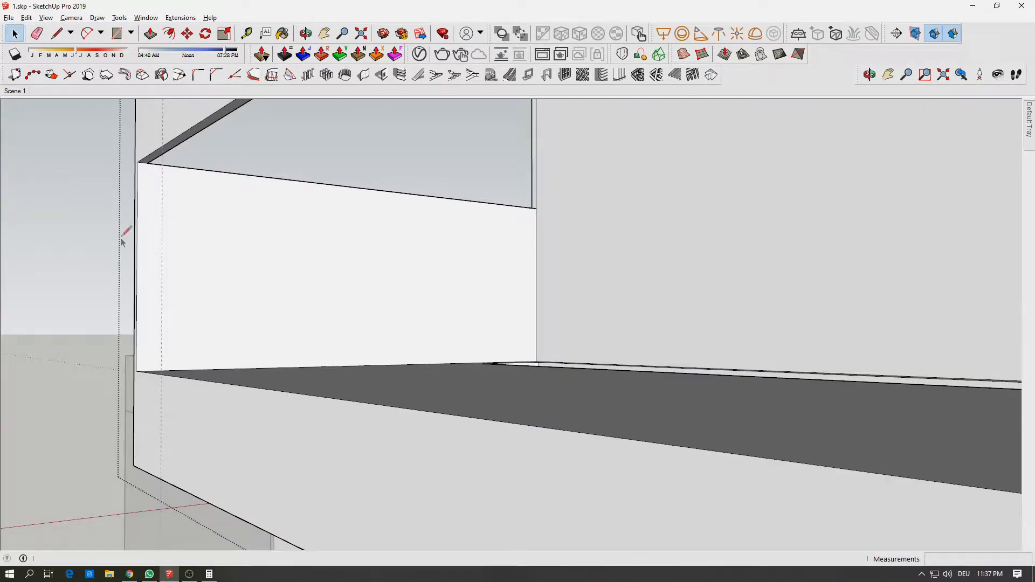
key(l)
click(148, 163)
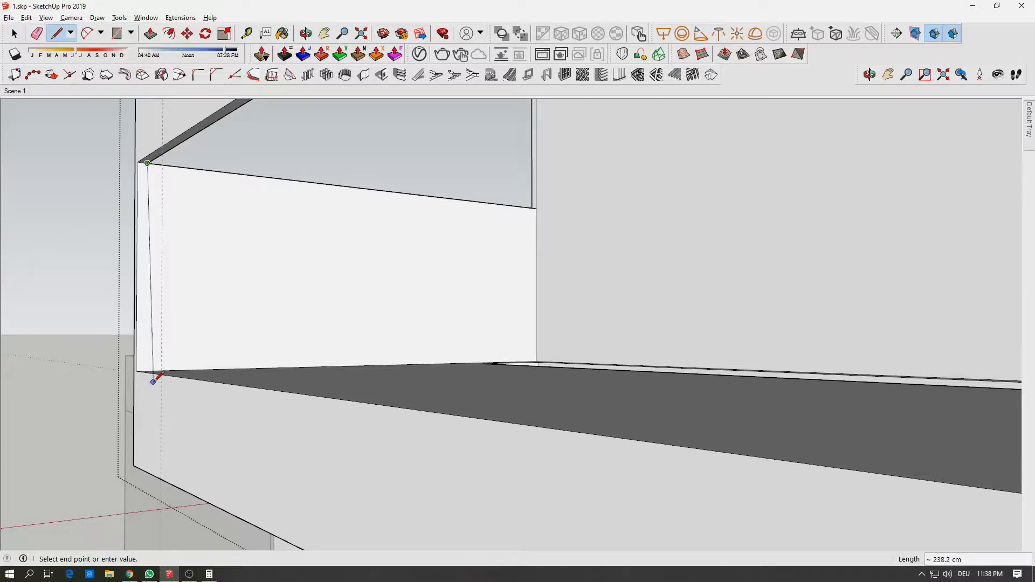
key(space)
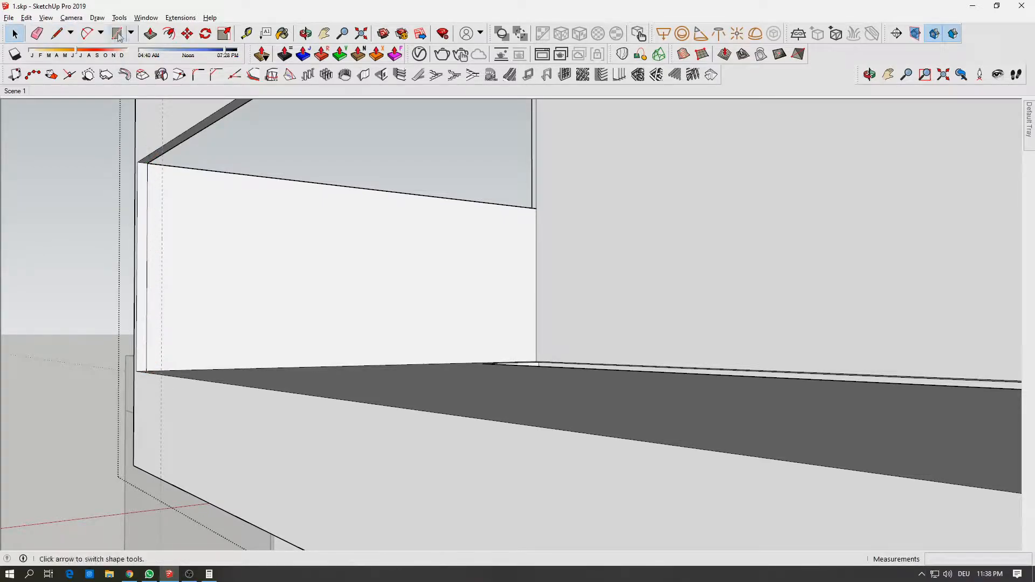
click(156, 35)
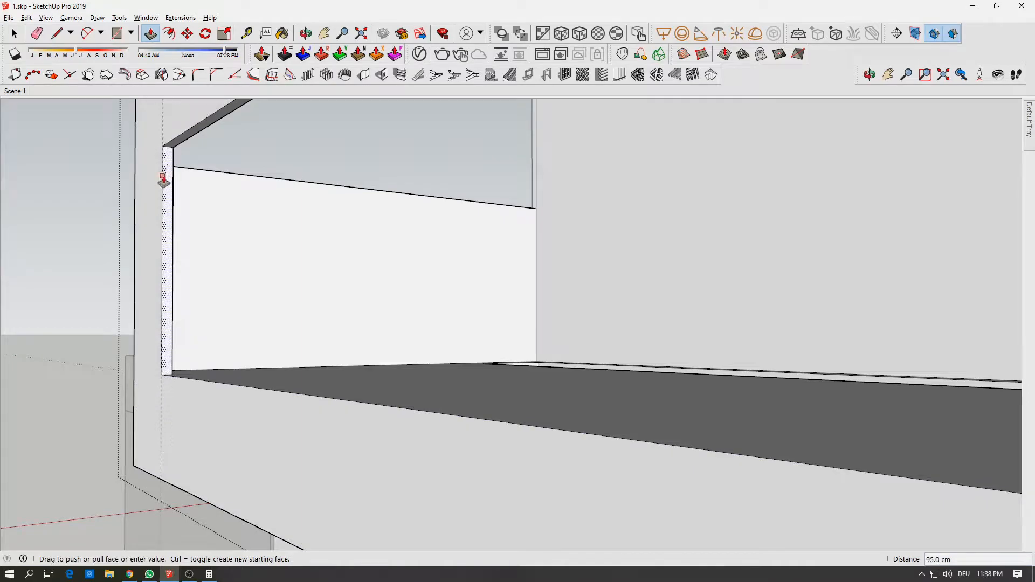
middle_drag(164, 178, 487, 278)
Place a matching guide at the upper opening's right end, split off a front wall strip there and Push/Pull it to the guide.
key(t)
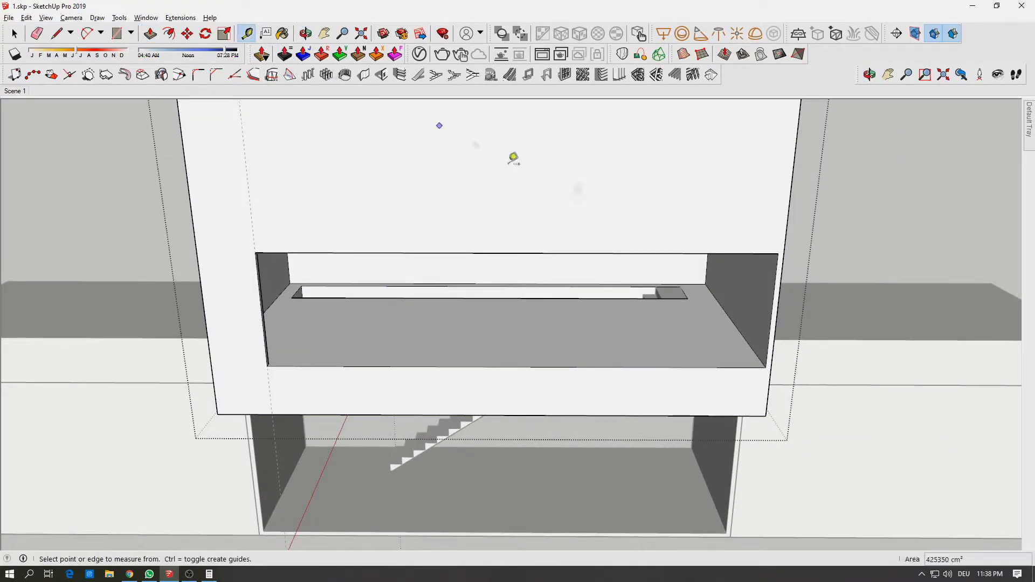
click(781, 299)
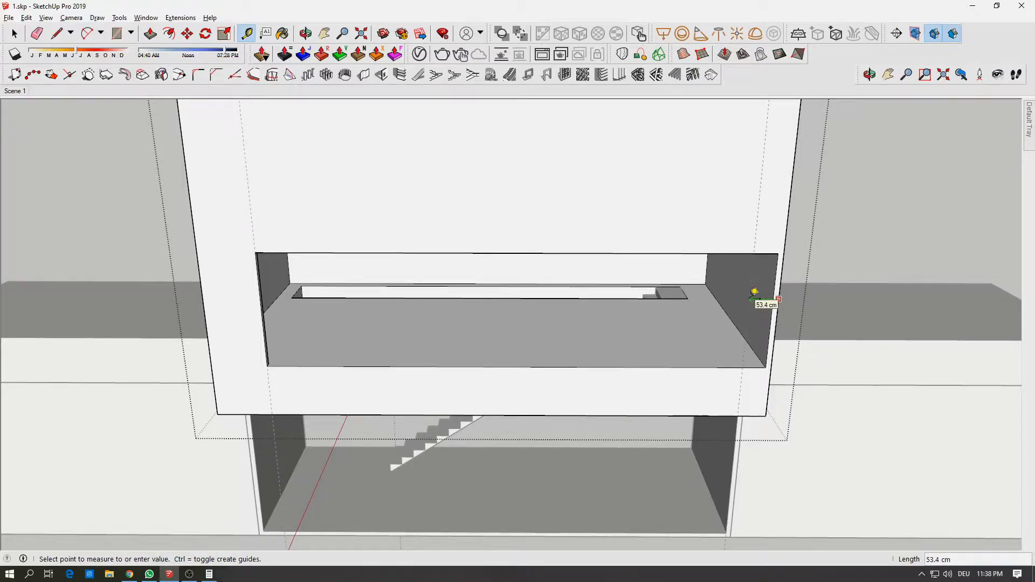
scroll(745, 298, up, 2)
middle_drag(745, 298, 826, 175)
key(l)
click(812, 159)
middle_drag(809, 261, 818, 409)
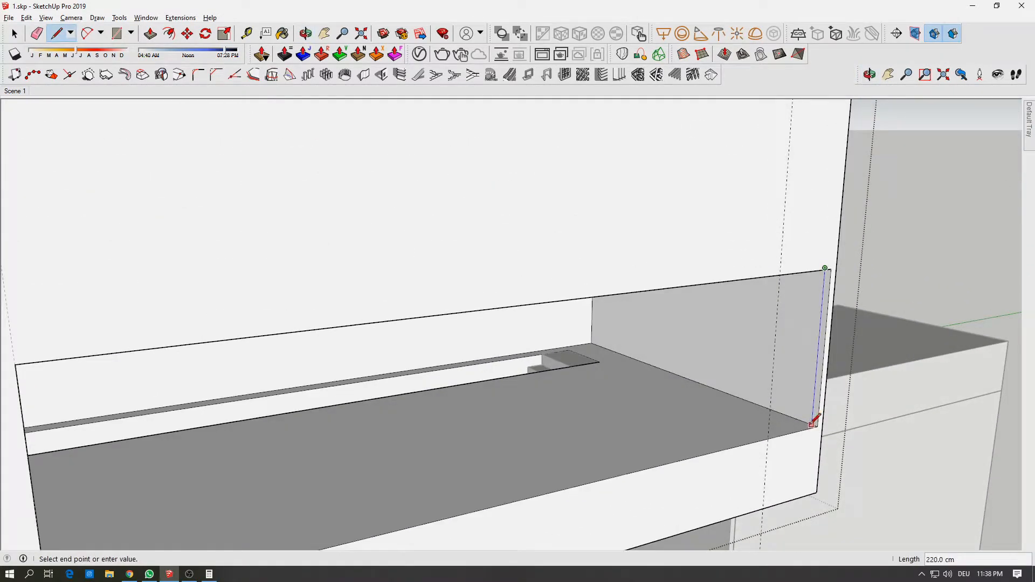
key(p)
click(820, 363)
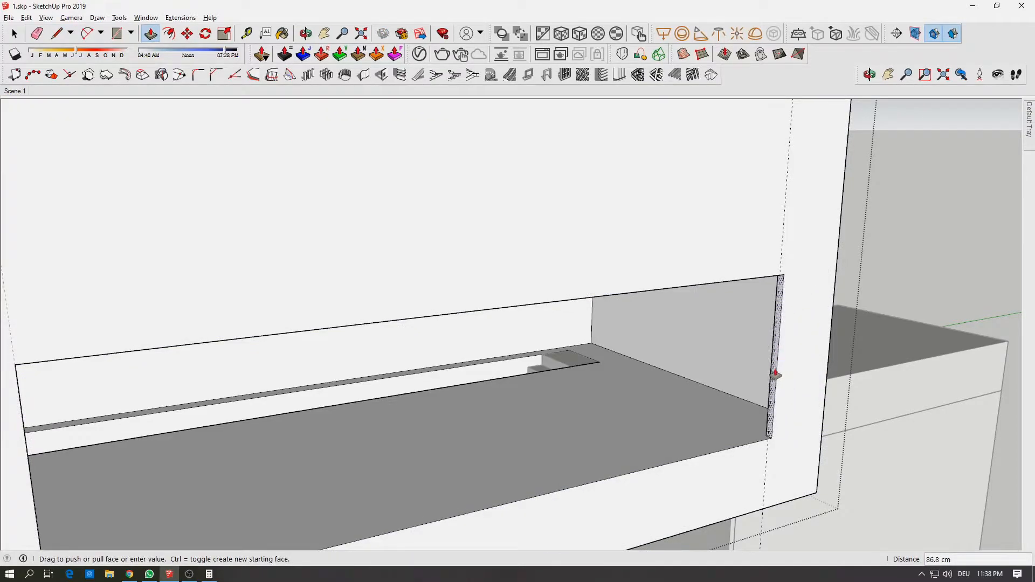
click(773, 378)
Copy the upper opening's left vertical guide across the facade at 105 cm spacing with a *8 multiplier.
middle_drag(781, 361, 661, 322)
scroll(659, 319, down, 4)
mouse_move(545, 295)
middle_down()
mouse_move(605, 291)
mouse_move(596, 291)
middle_up()
key(e)
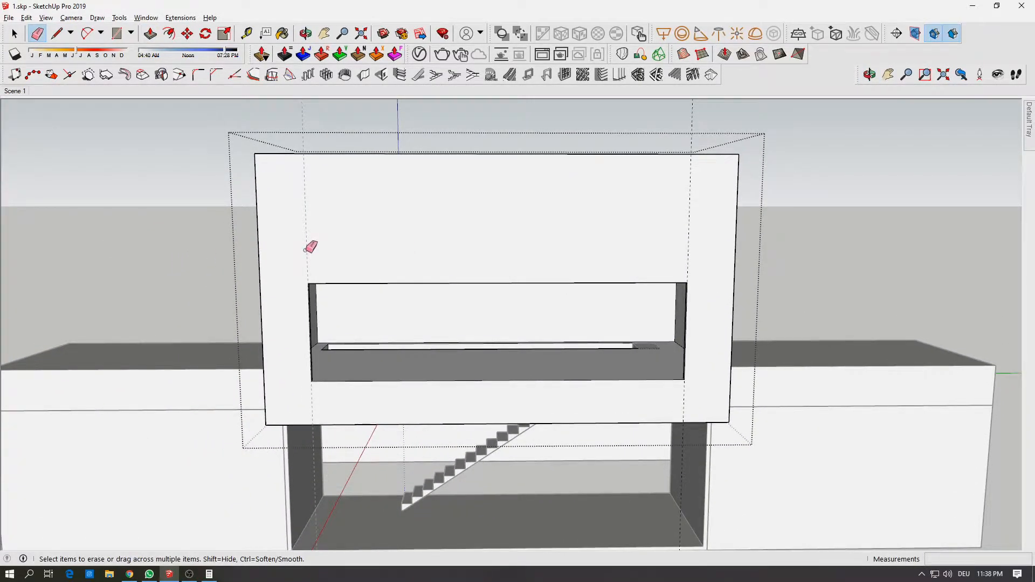
key(space)
click(306, 253)
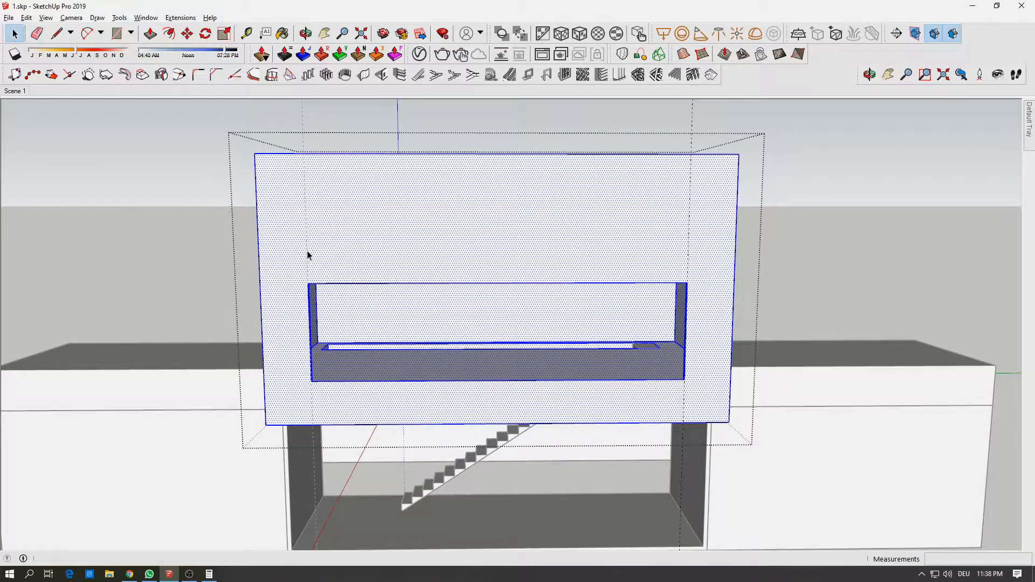
scroll(306, 258, up, 5)
middle_drag(315, 275, 317, 249)
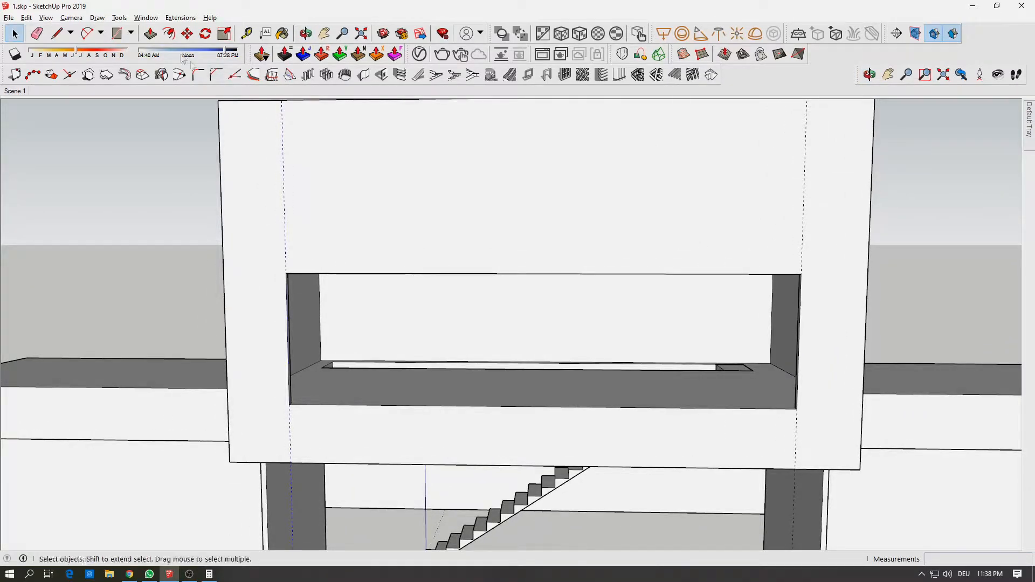
click(187, 33)
key(ctrl)
click(285, 179)
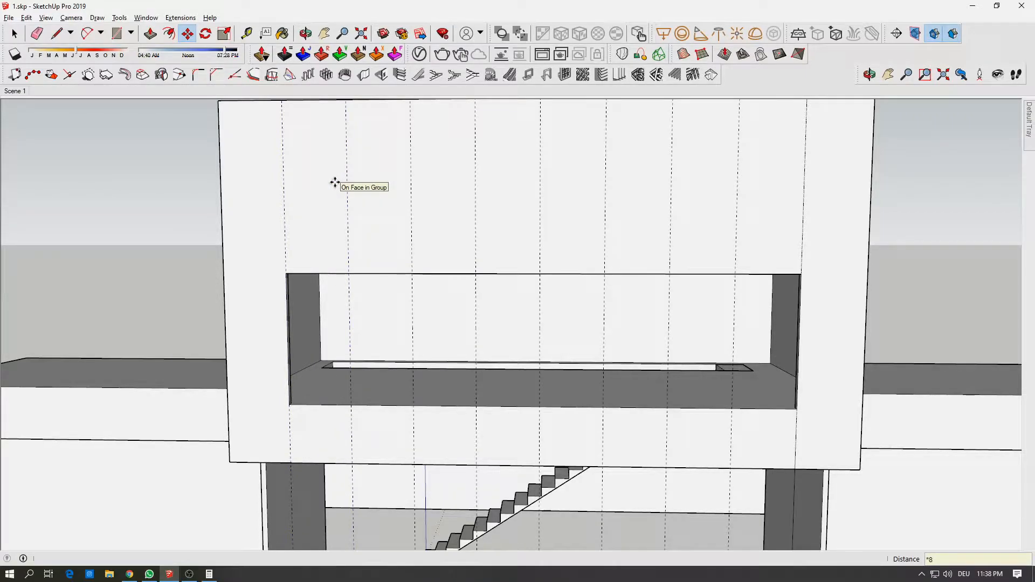
mouse_move(411, 231)
middle_down()
mouse_move(215, 215)
mouse_move(224, 233)
mouse_move(493, 266)
mouse_move(407, 230)
middle_up()
scroll(493, 265, down, 4)
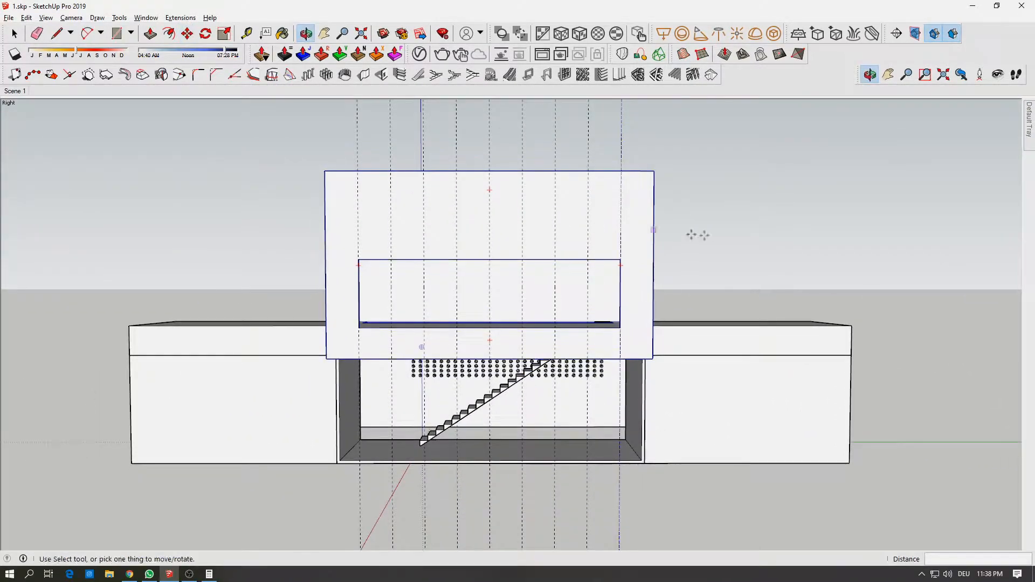
key(space)
middle_drag(611, 266, 163, 539)
middle_drag(396, 264, 590, 261)
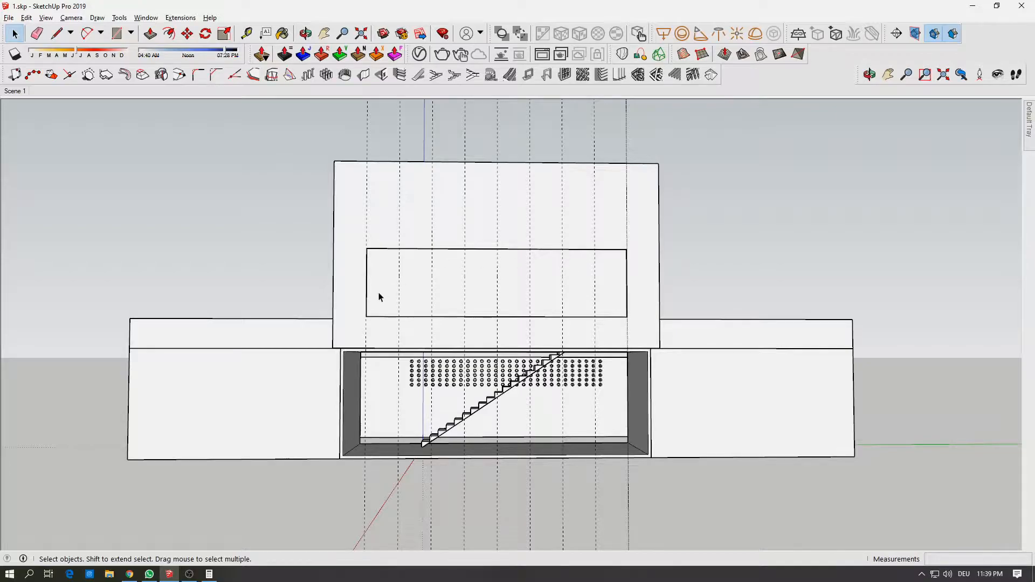
click(189, 573)
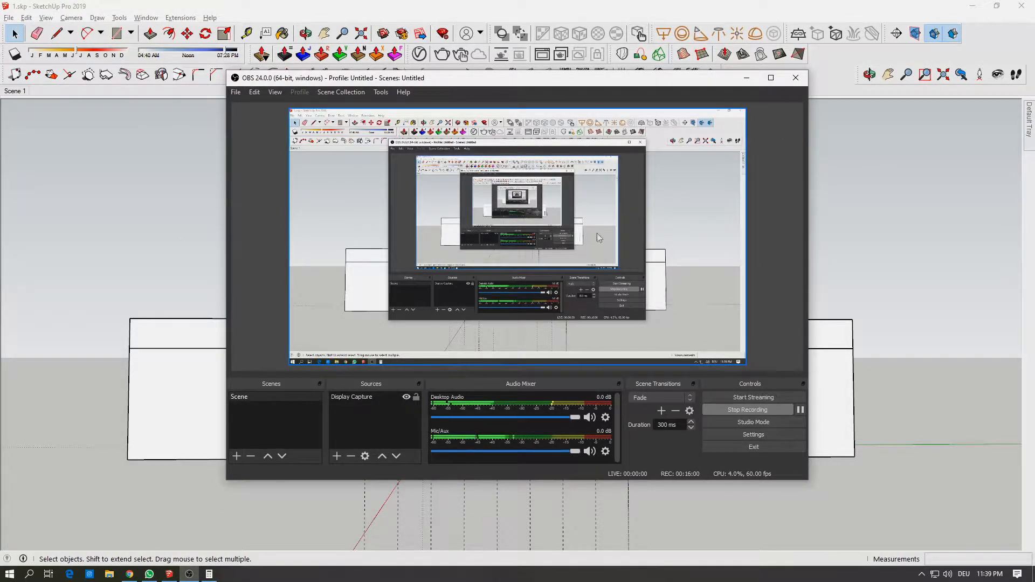
click(747, 79)
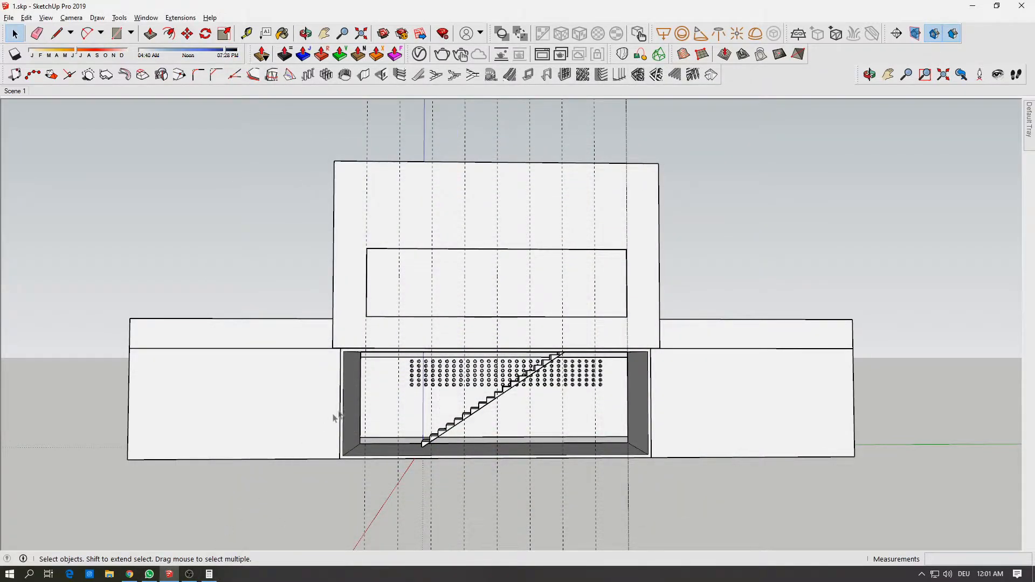
Draw a rectangle over the upper opening's first bay between the guides and offset its outline 5 cm inward.
middle_drag(417, 378, 445, 332)
scroll(445, 331, up, 2)
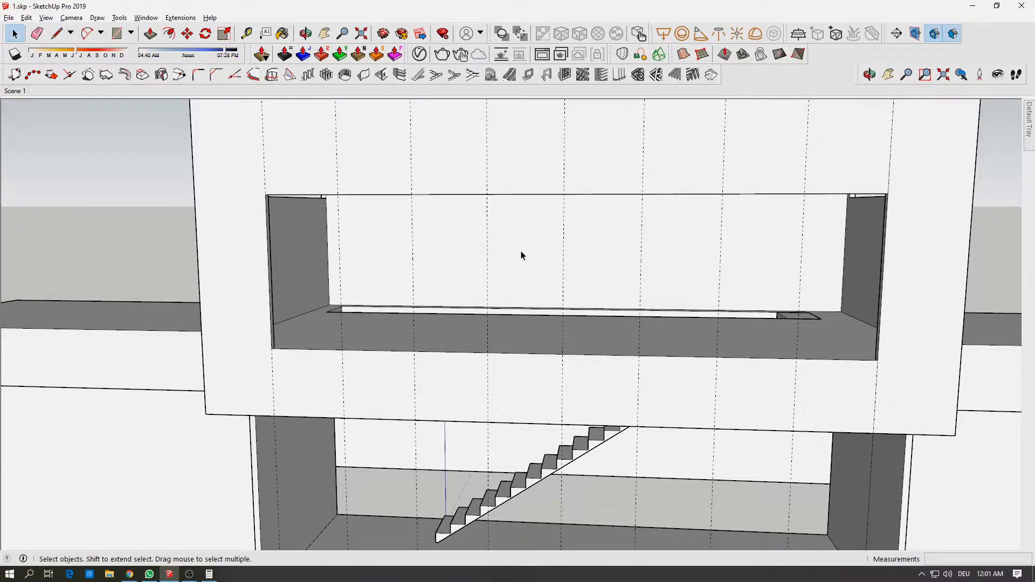
scroll(270, 203, up, 4)
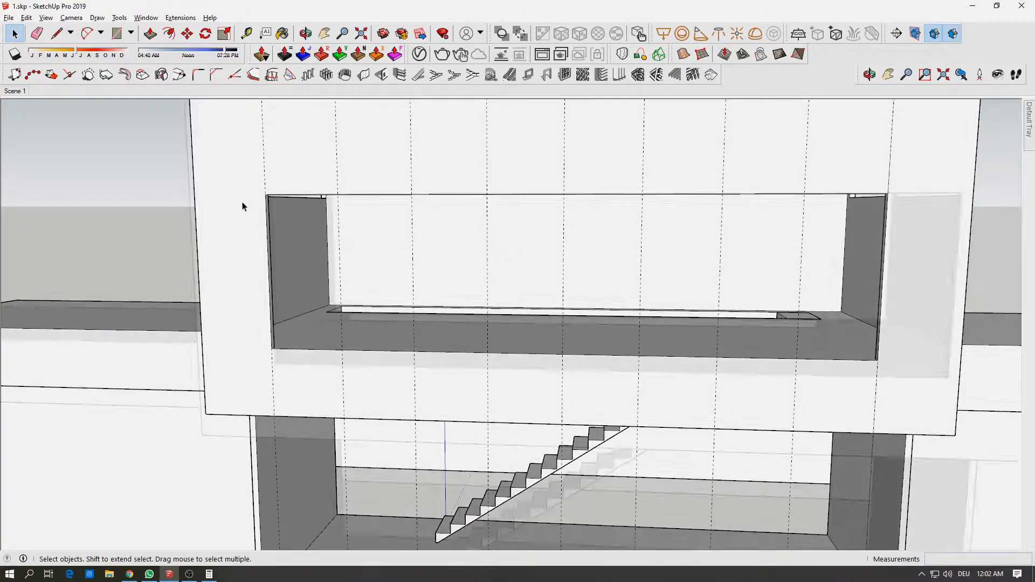
key(r)
click(265, 185)
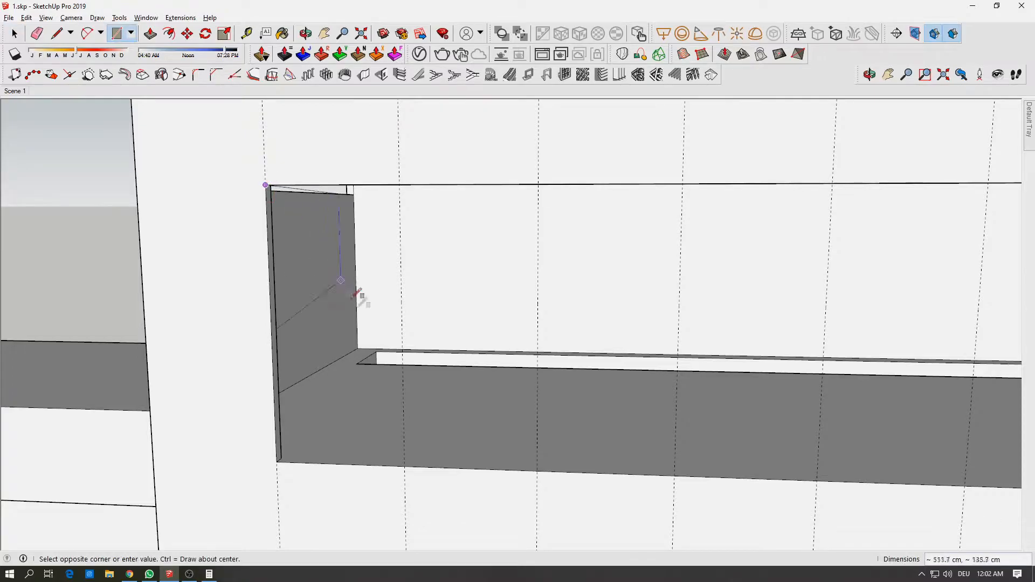
click(404, 465)
key(space)
click(354, 353)
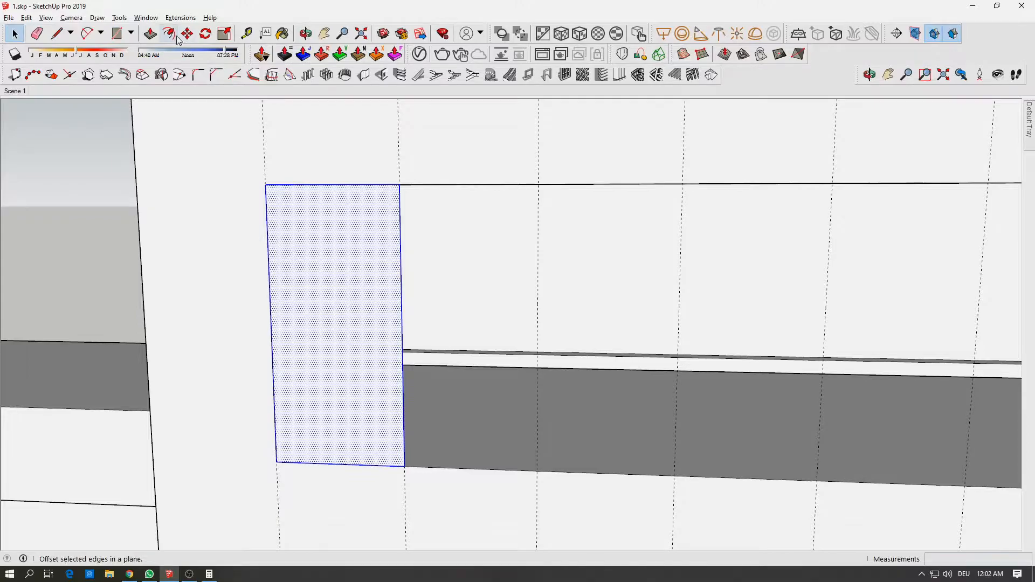
click(166, 35)
click(338, 184)
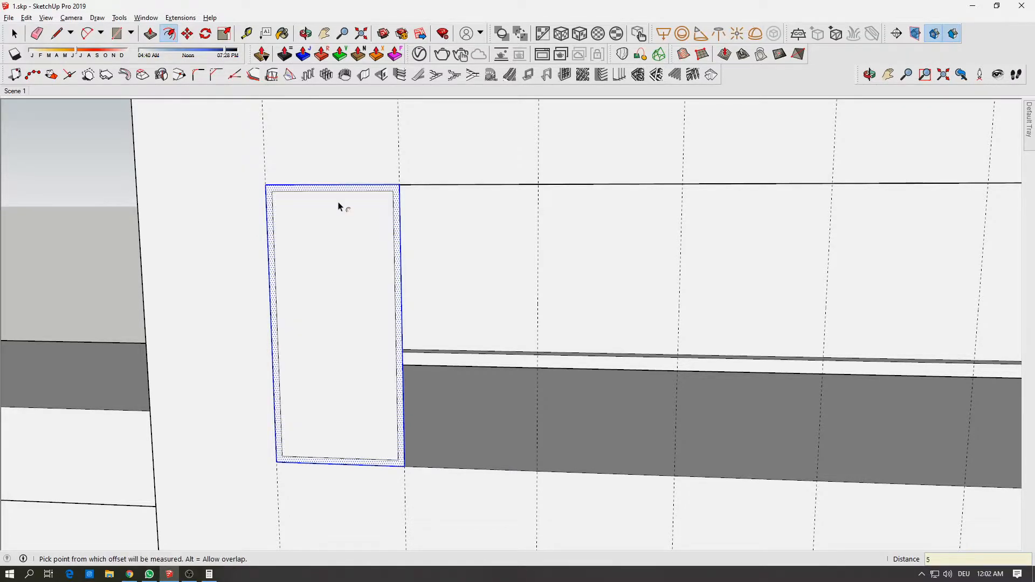
Switch to WhatsApp to examine how far the panels extend in the reference facade photo, and return to SketchUp.
middle_drag(349, 206, 268, 220)
key(alt+Tab)
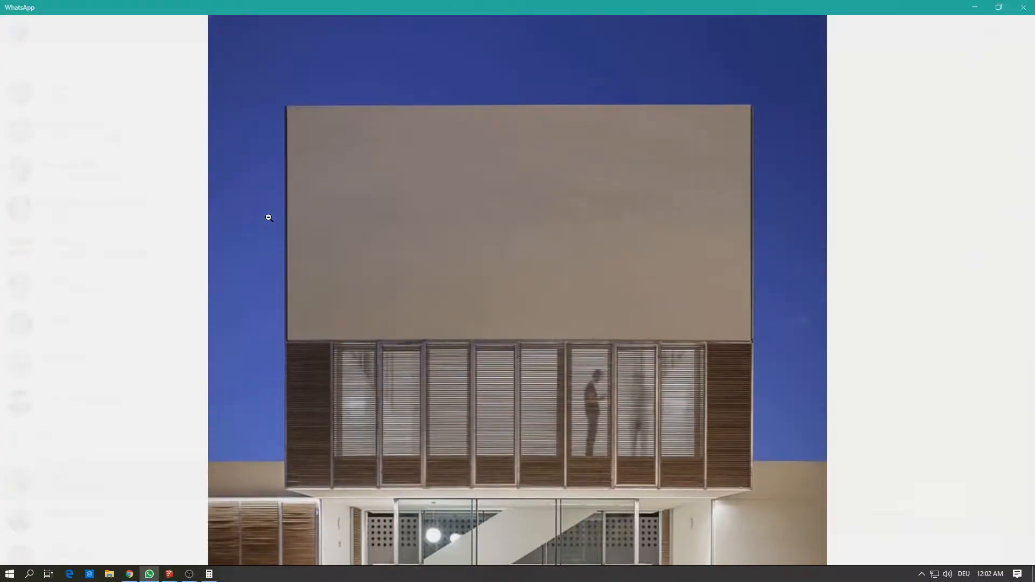
key(alt+Tab)
Face the facade and set the camera to Two-Point Perspective with the upper opening in view.
mouse_move(335, 254)
middle_down()
mouse_move(370, 277)
mouse_move(412, 273)
mouse_move(514, 212)
mouse_move(481, 190)
mouse_move(486, 200)
middle_up()
key(f)
key(o)
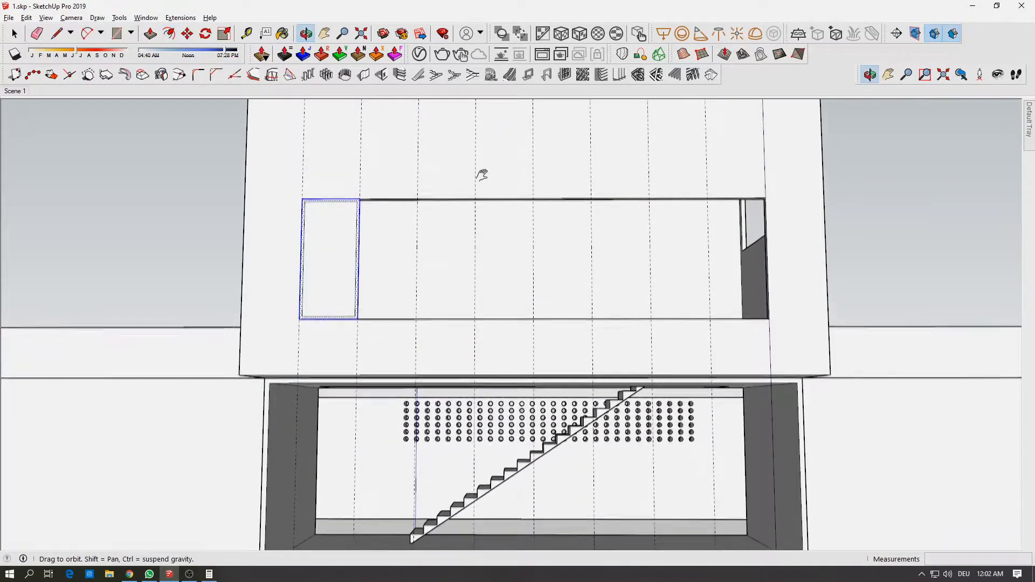
scroll(484, 127, up, 4)
drag(482, 122, 471, 131)
key(f)
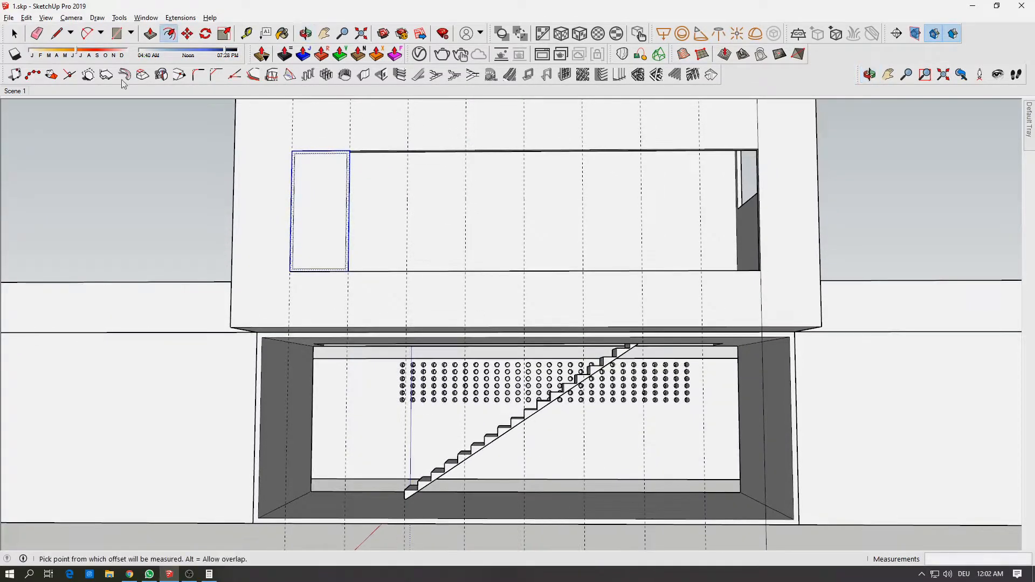
click(69, 20)
click(133, 93)
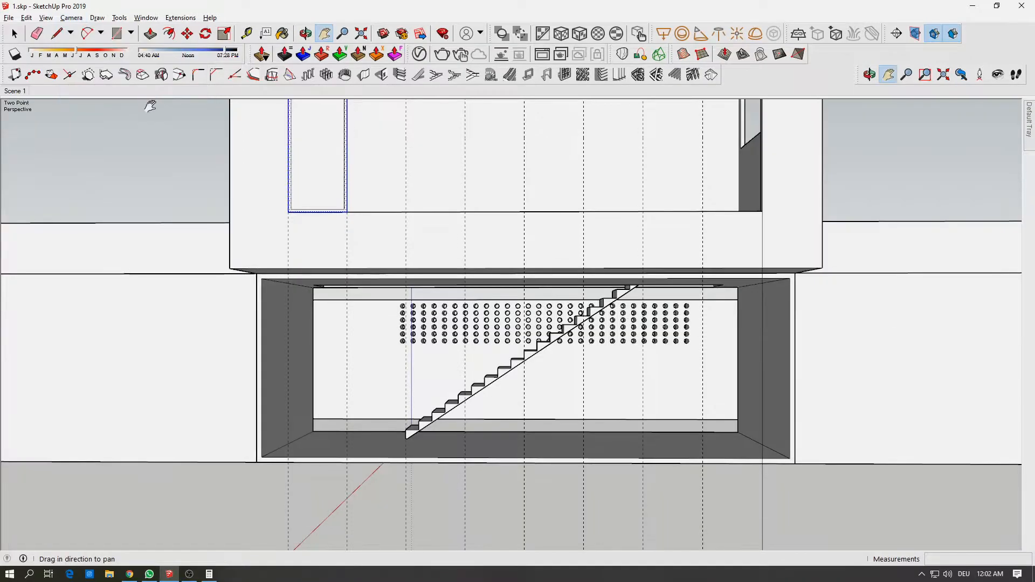
scroll(427, 221, down, 3)
shift+middle_drag(425, 220, 432, 291)
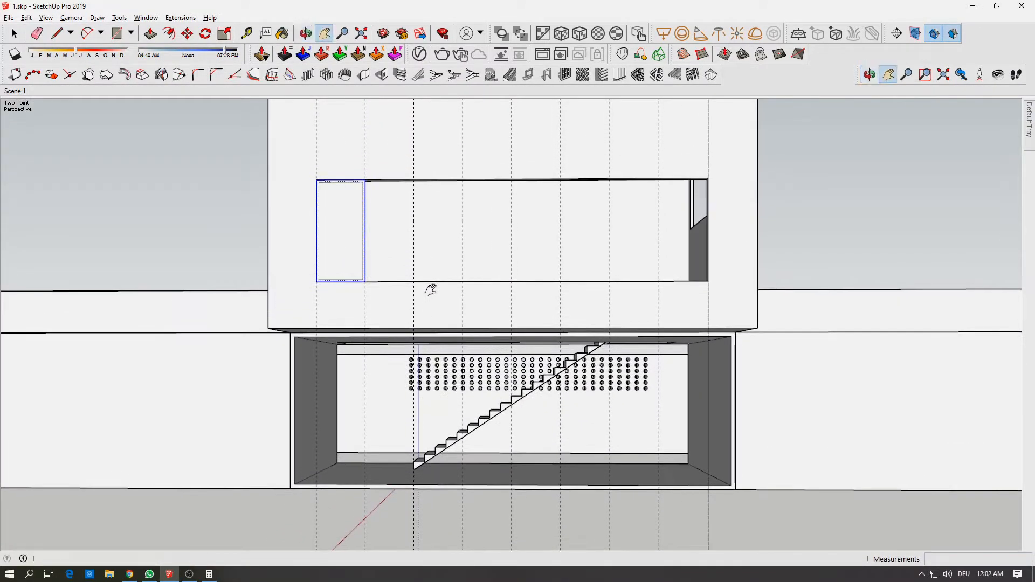
Delete the framed rectangle covering the upper opening's first bay.
key(space)
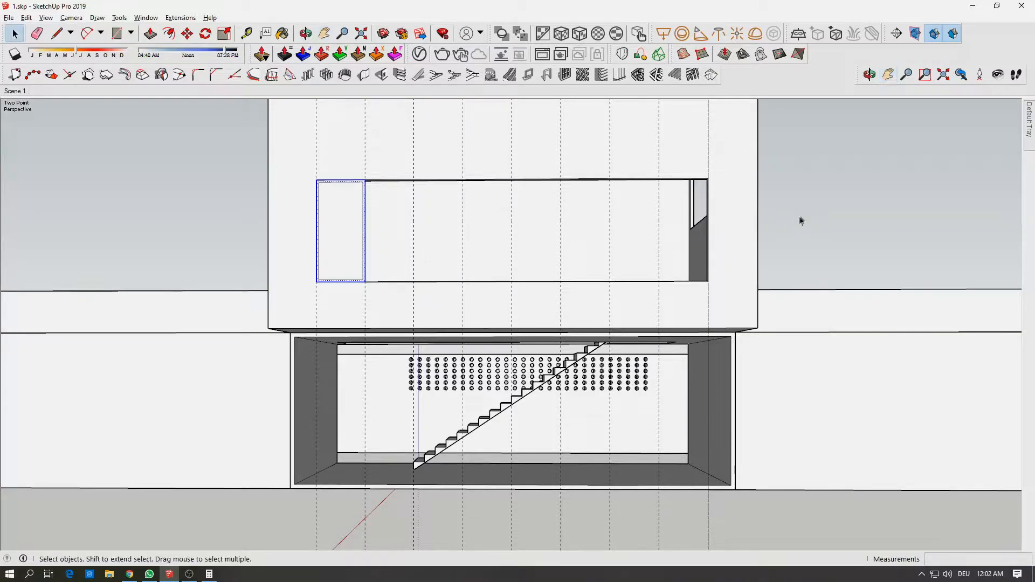
scroll(348, 223, up, 2)
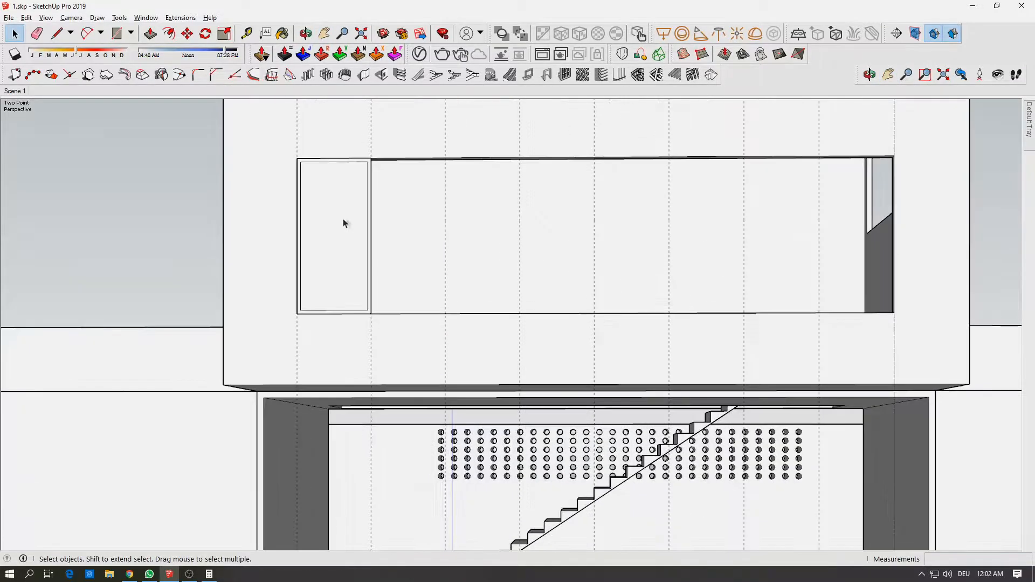
click(324, 218)
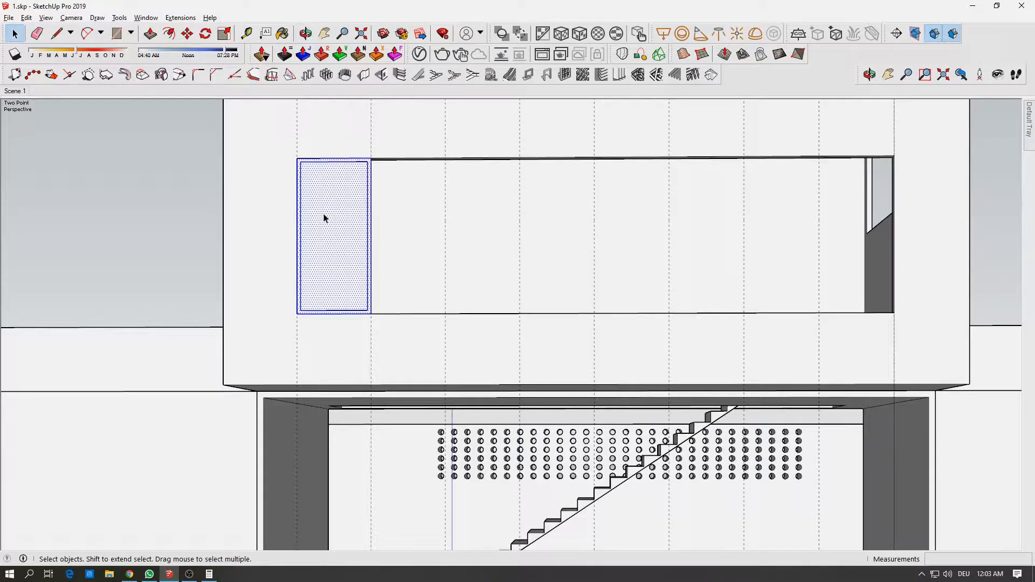
key(Delete)
Draw a 320 x 105 cm rectangle from the opening's upper left corner to the block's lower edge and group it.
key(r)
click(297, 158)
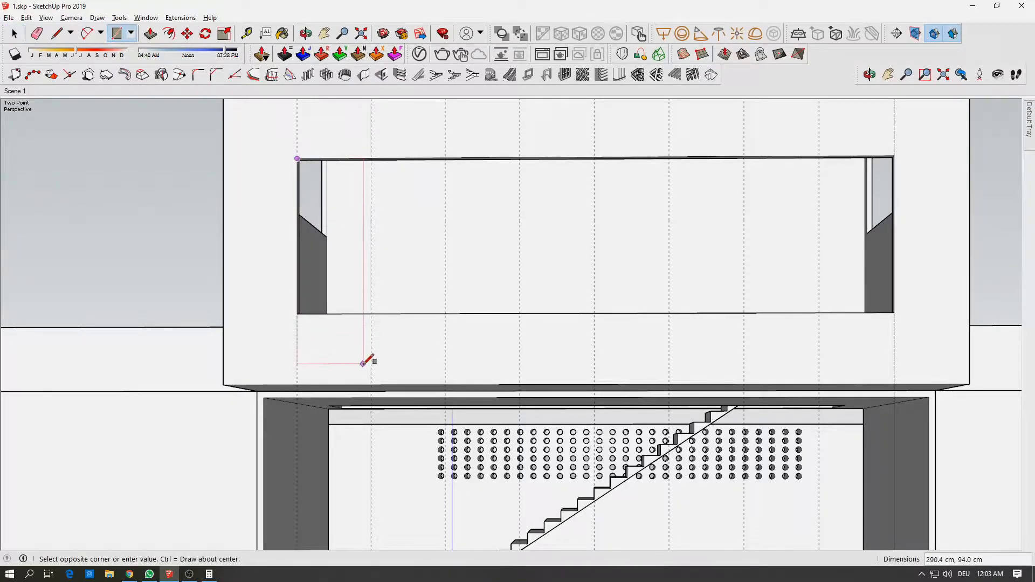
click(371, 385)
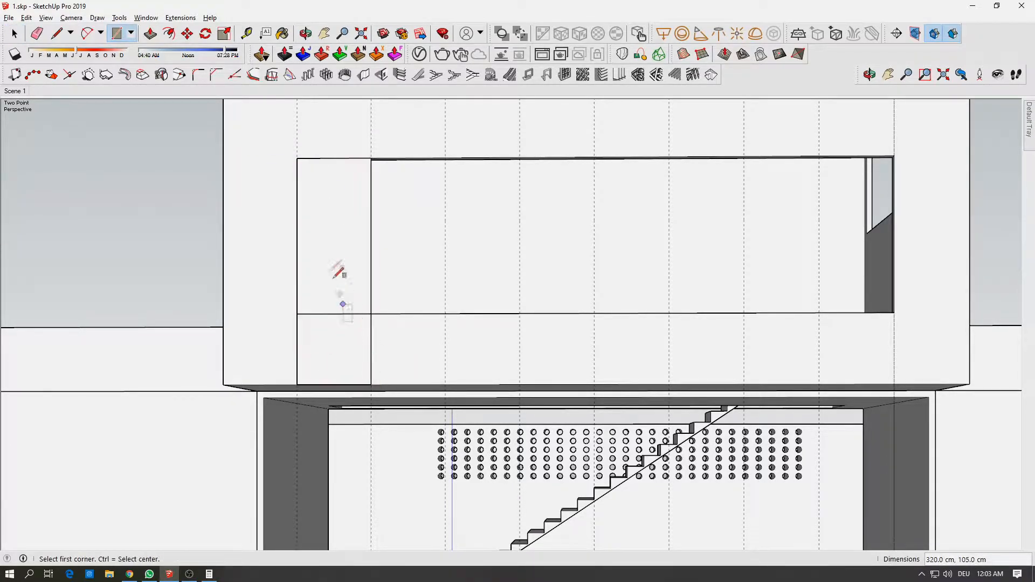
click(226, 37)
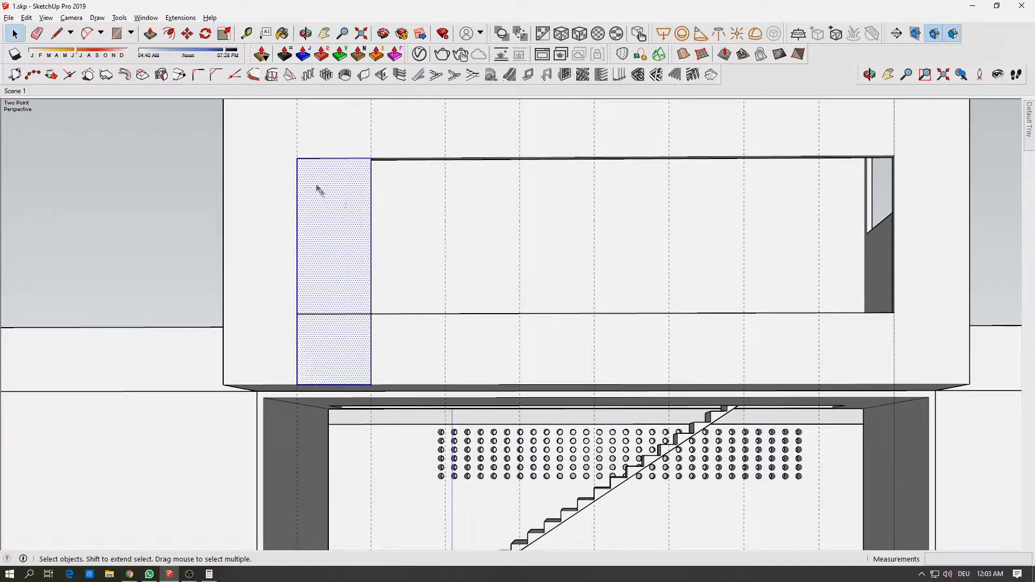
right_click(323, 236)
click(366, 329)
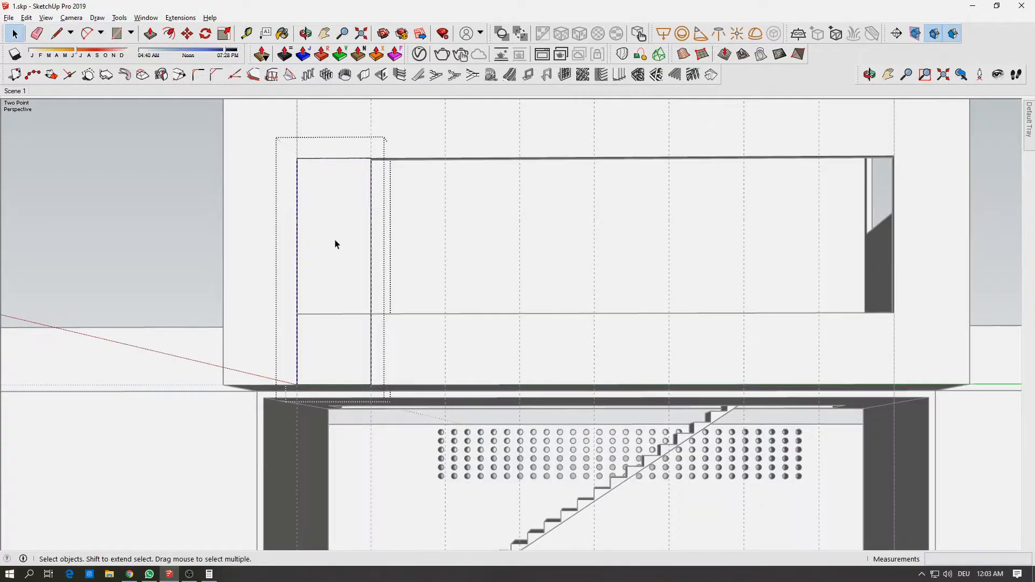
Inside the panel group, offset the rectangle's outline 5 cm inward to form a frame.
click(335, 244)
click(169, 34)
click(306, 194)
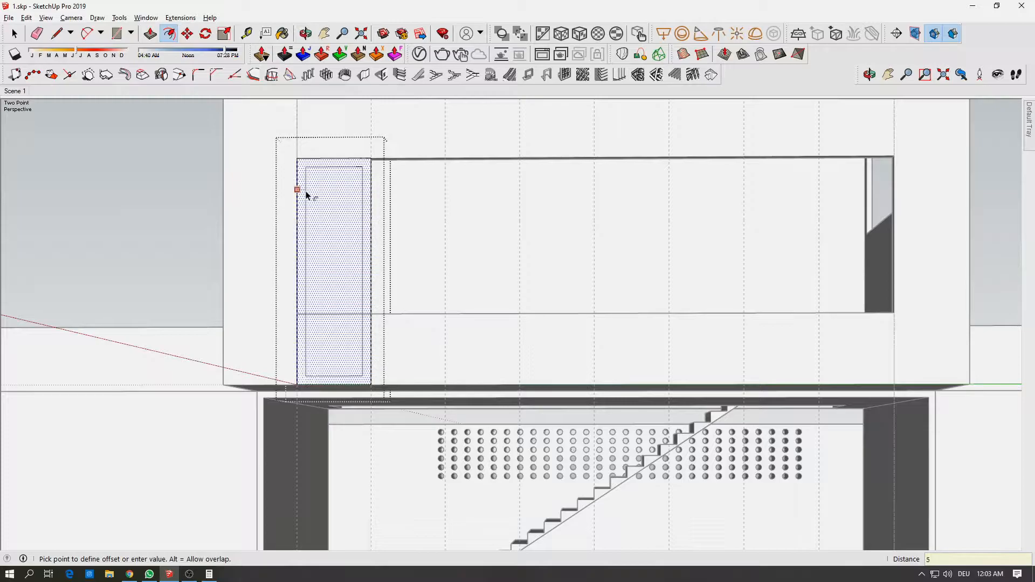
key(Return)
key(space)
key(Escape)
Open the panel group and delete the face inside the frame.
scroll(378, 329, up, 1)
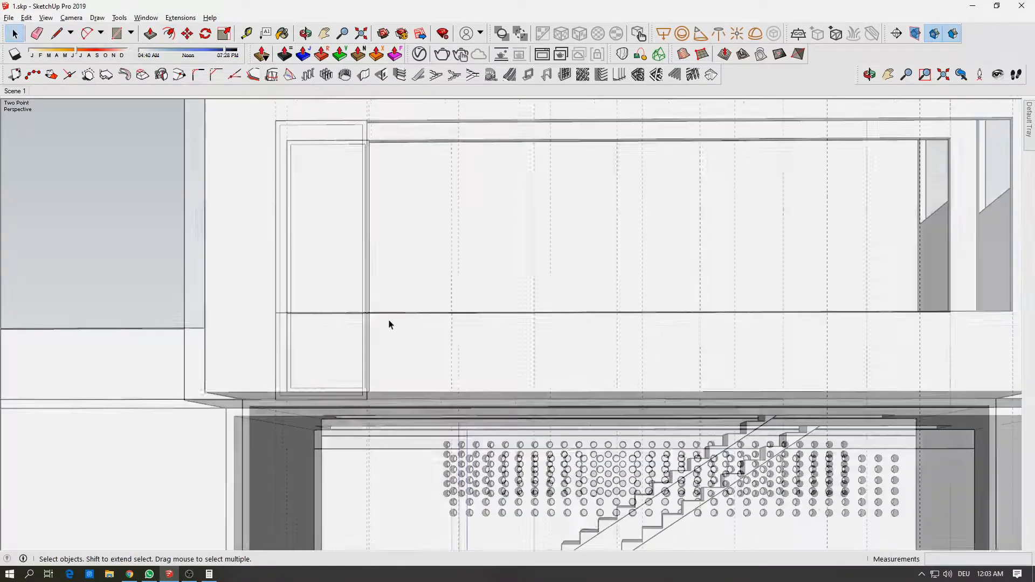
scroll(390, 324, down, 1)
middle_drag(388, 324, 484, 314)
double_click(466, 279)
click(466, 279)
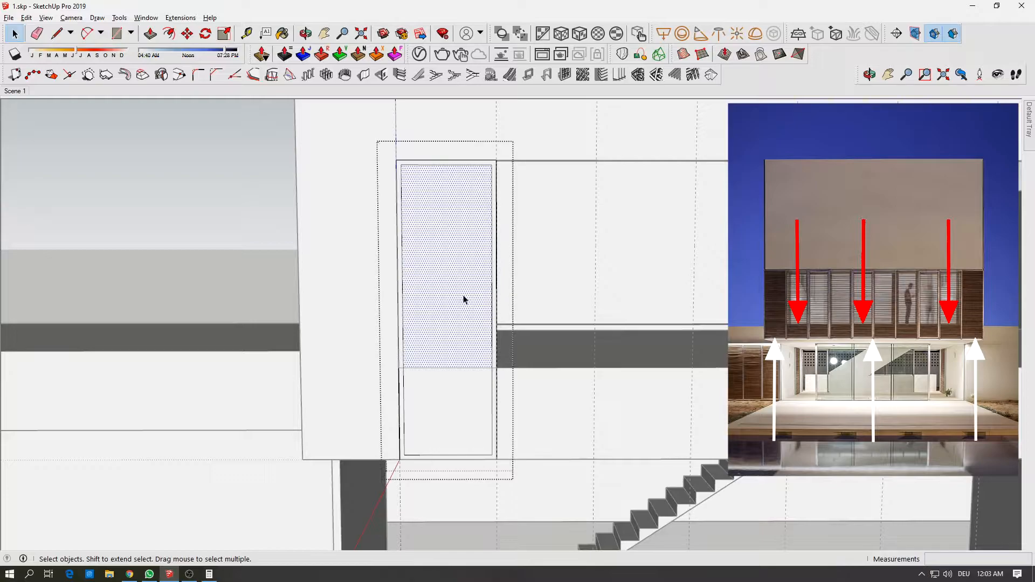
key(Delete)
In the upper block, draw an 840 cm wide rectangle from the opening's lower left corner to the block's bottom edge at the last guide.
middle_drag(469, 397, 349, 367)
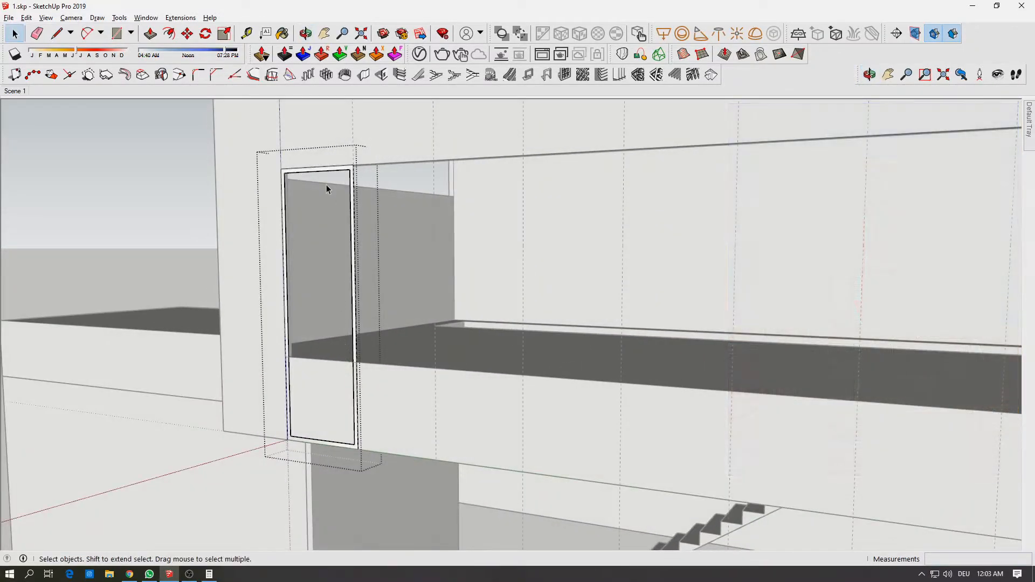
scroll(325, 184, up, 3)
middle_drag(325, 184, 196, 384)
scroll(196, 384, up, 2)
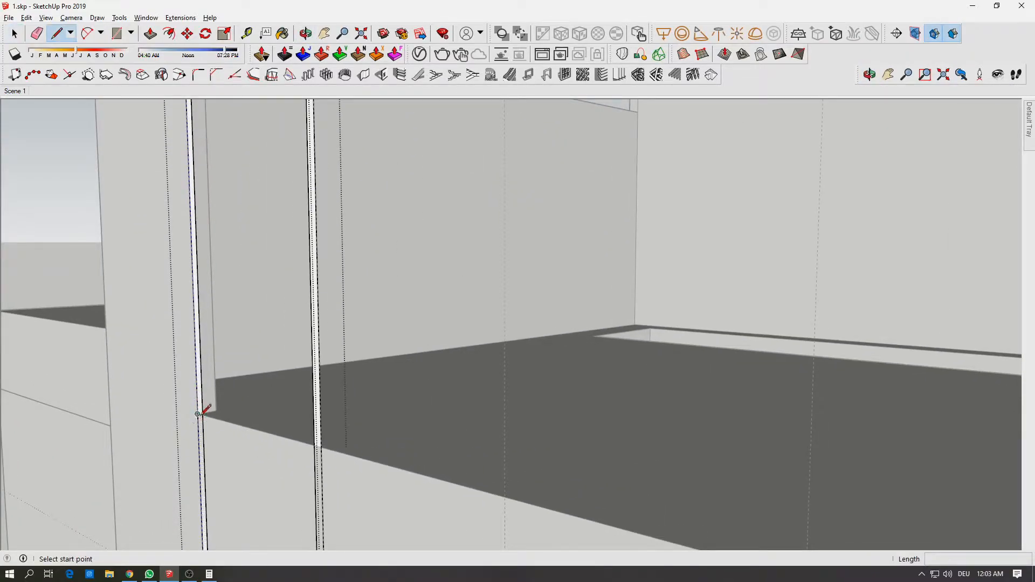
middle_drag(237, 437, 243, 413)
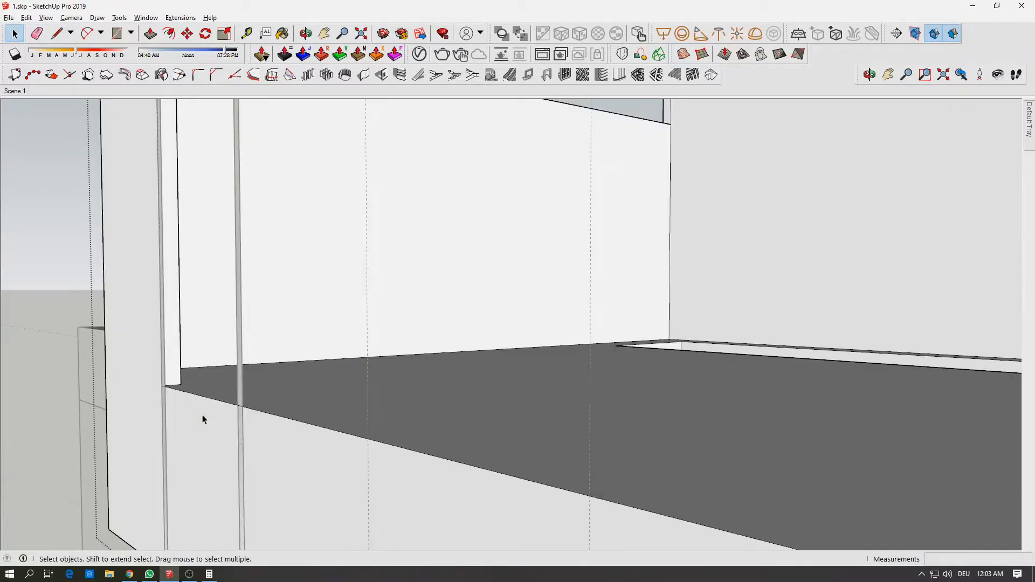
key(ctrl+a)
middle_drag(203, 415, 479, 396)
key(r)
click(463, 371)
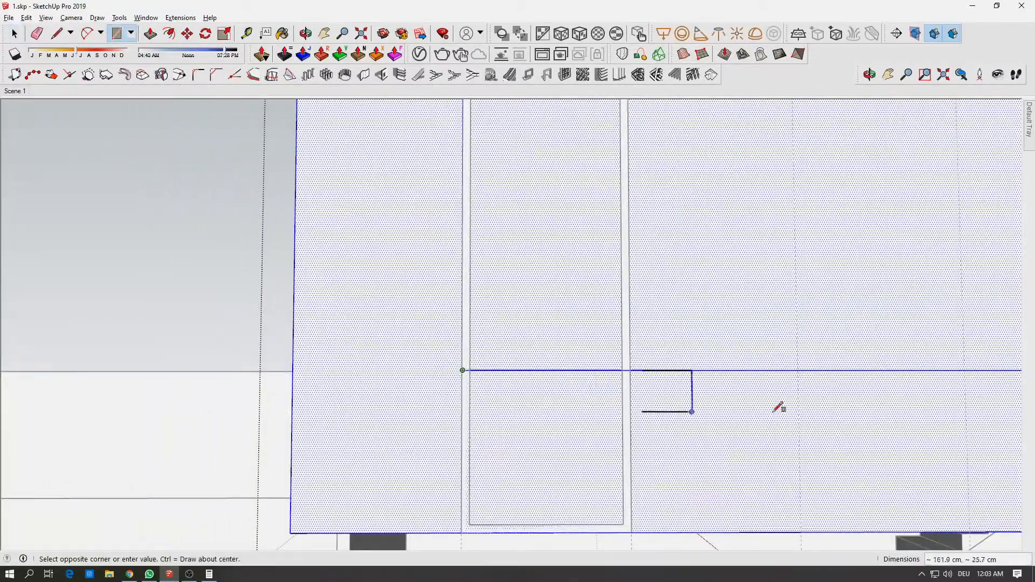
shift+middle_drag(809, 411, 399, 388)
scroll(431, 386, down, 5)
shift+middle_drag(755, 405, 695, 407)
scroll(713, 431, up, 2)
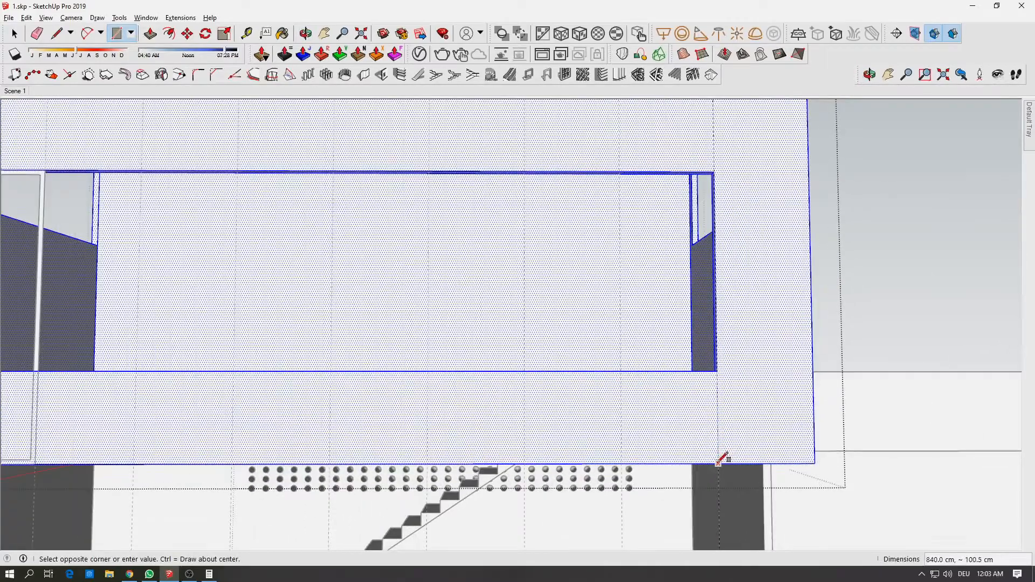
click(718, 464)
Delete the face that fills the upper facade opening.
middle_drag(439, 364, 357, 358)
key(space)
click(311, 330)
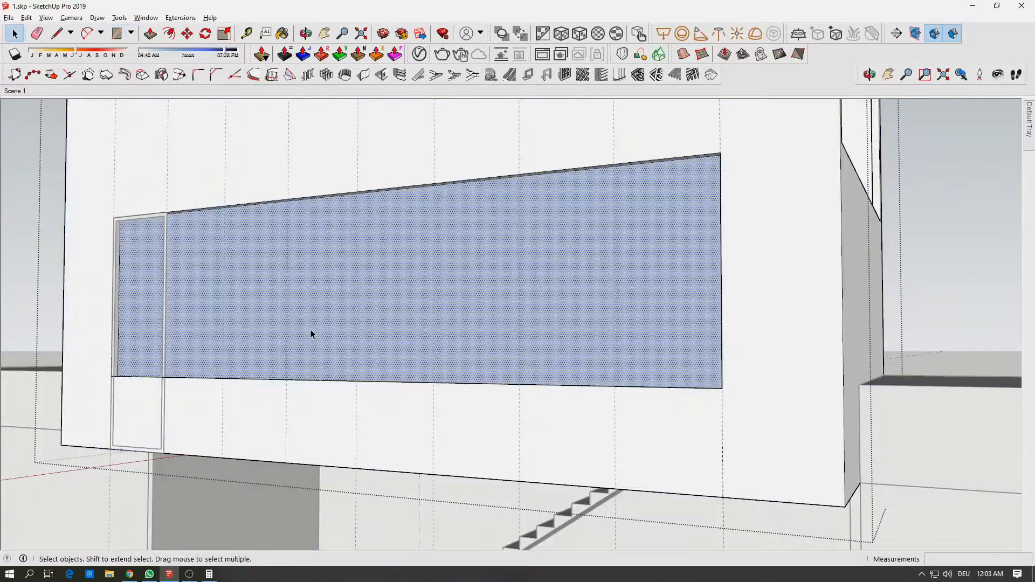
key(Delete)
Draw 100 cm vertical lines from the opening's two lower corners down to the block's bottom edge.
middle_drag(335, 336, 244, 398)
click(152, 35)
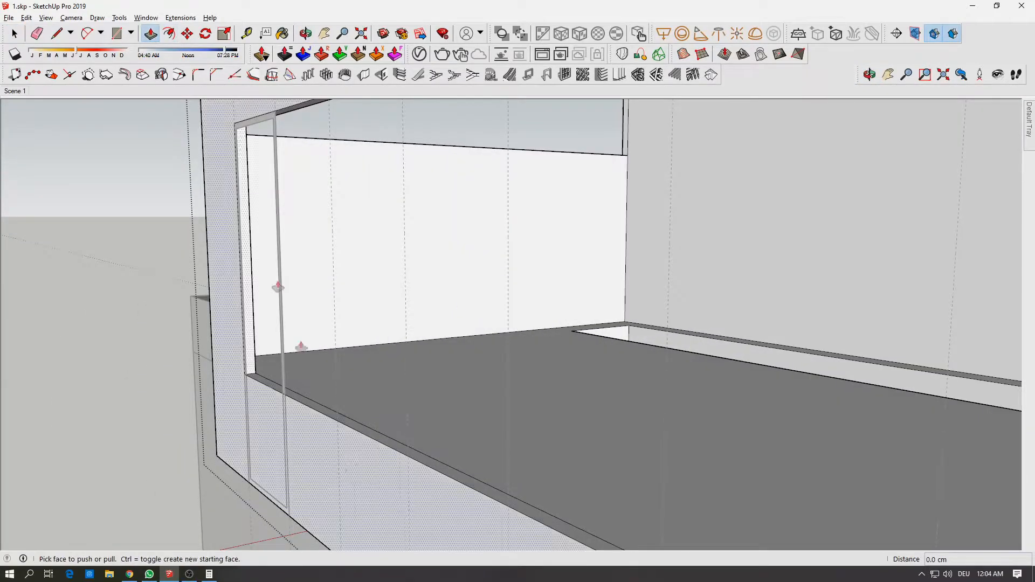
middle_drag(300, 455, 513, 282)
scroll(512, 409, up, 5)
scroll(512, 398, down, 2)
key(l)
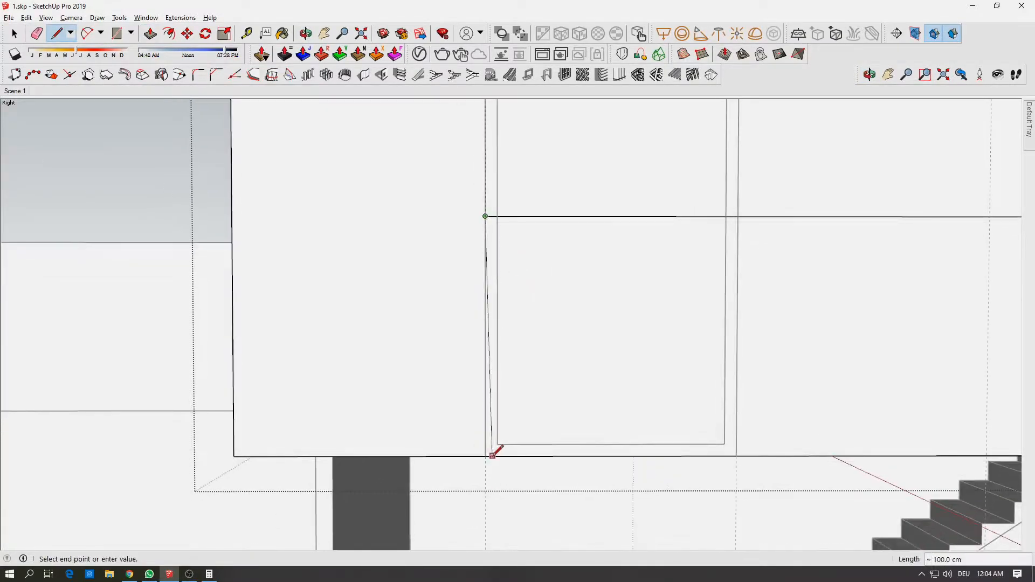
scroll(738, 409, down, 3)
shift+middle_drag(879, 405, 155, 405)
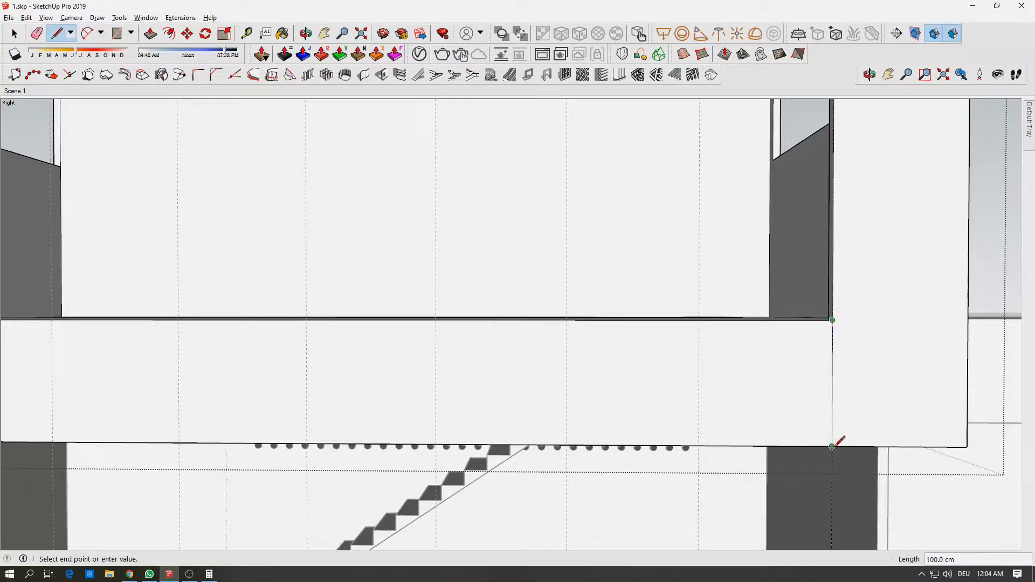
middle_drag(838, 441, 593, 398)
Try to push the facade strip below the opening 10 cm inward.
key(p)
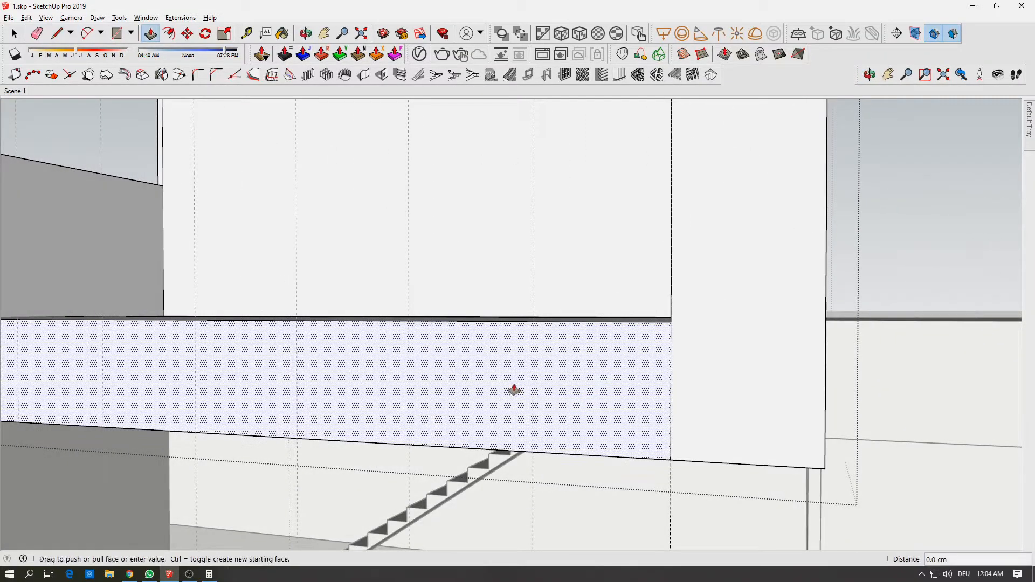
middle_drag(520, 389, 333, 549)
scroll(533, 355, up, 2)
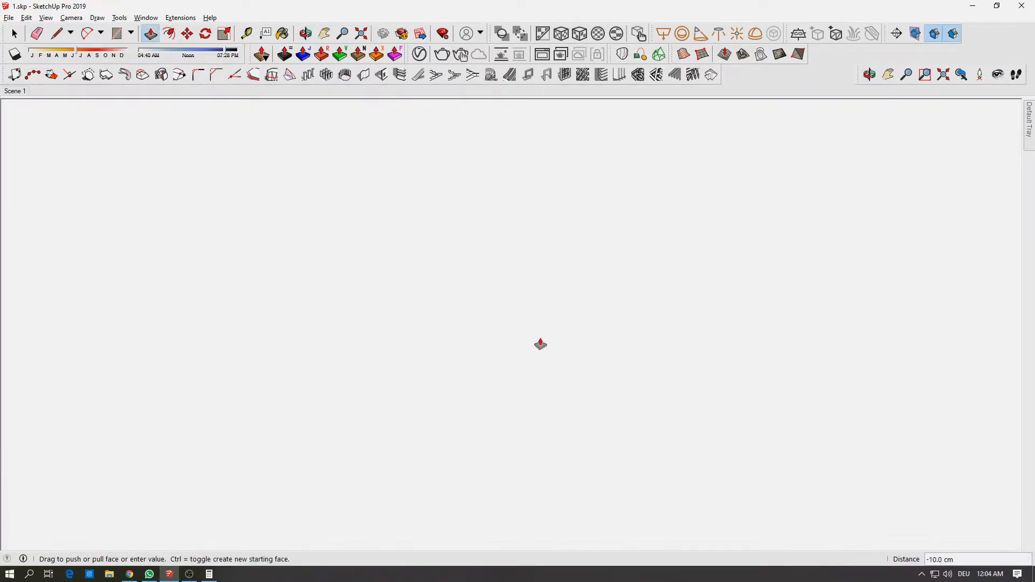
scroll(488, 383, up, 1)
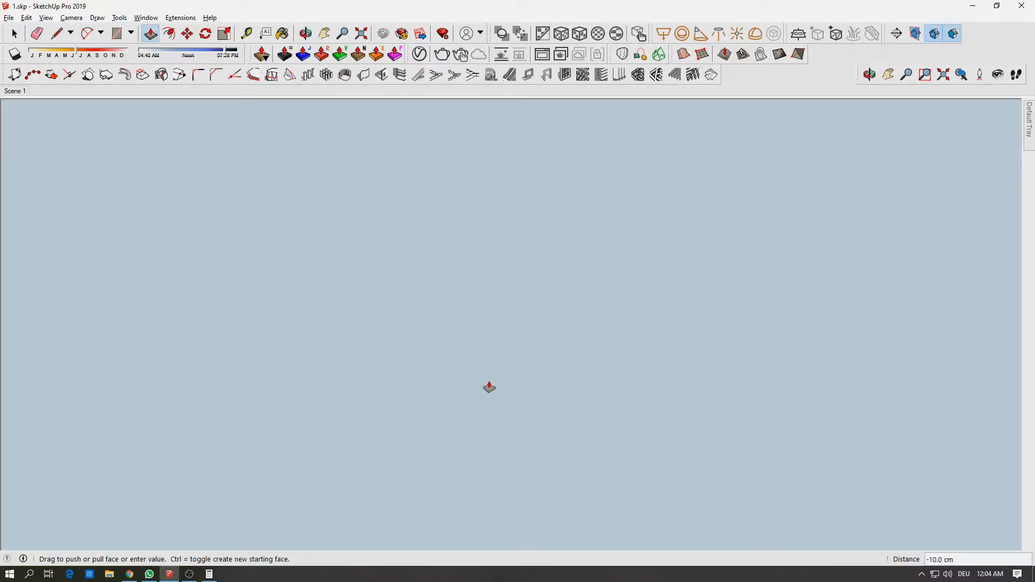
scroll(475, 380, down, 1)
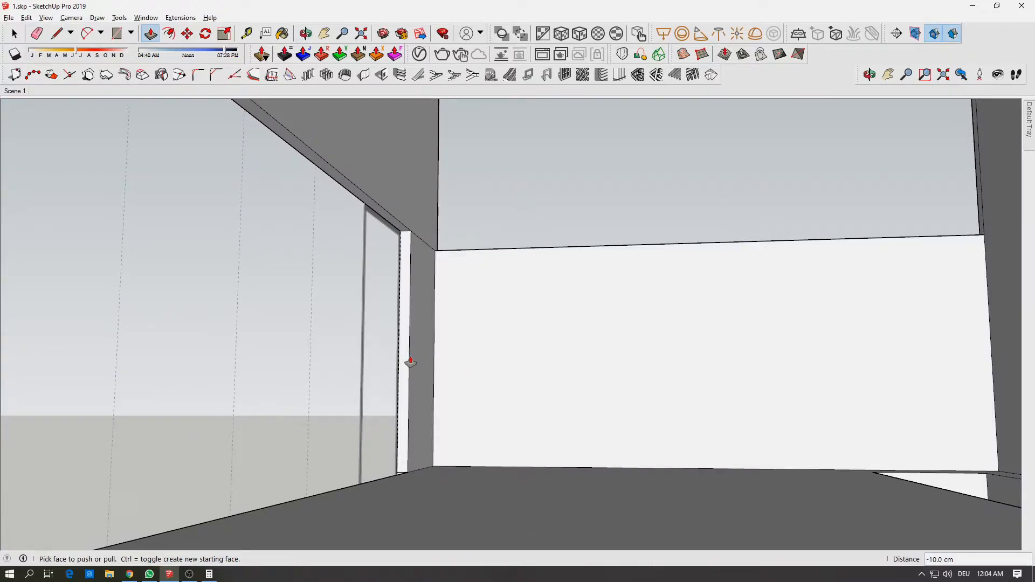
middle_drag(411, 363, 610, 372)
key(space)
key(Escape)
middle_drag(466, 380, 282, 369)
scroll(291, 368, up, 4)
middle_drag(344, 361, 288, 356)
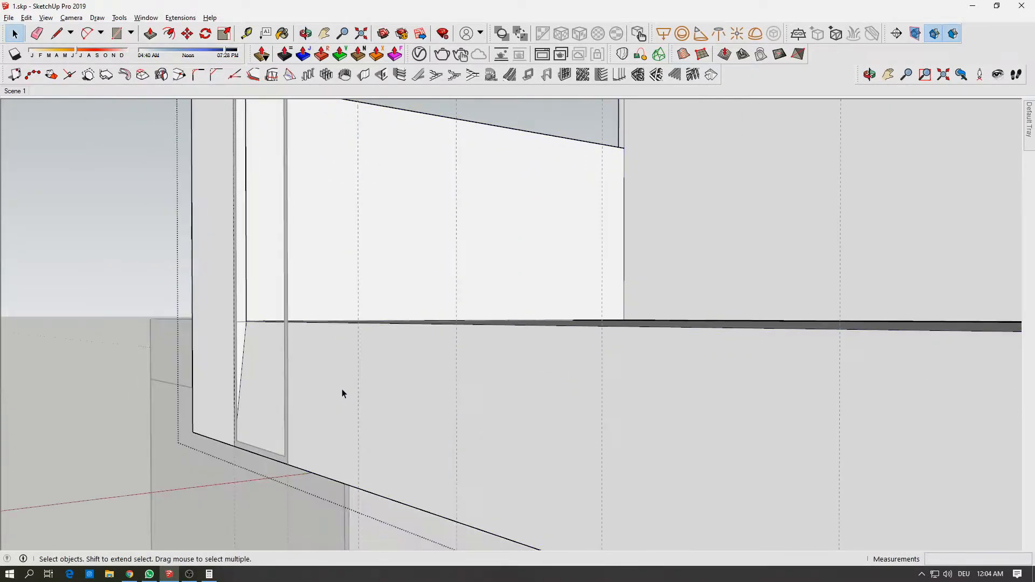
In the upper block, push the facade strip below the opening back to the floor slab's edge.
click(342, 393)
double_click(342, 394)
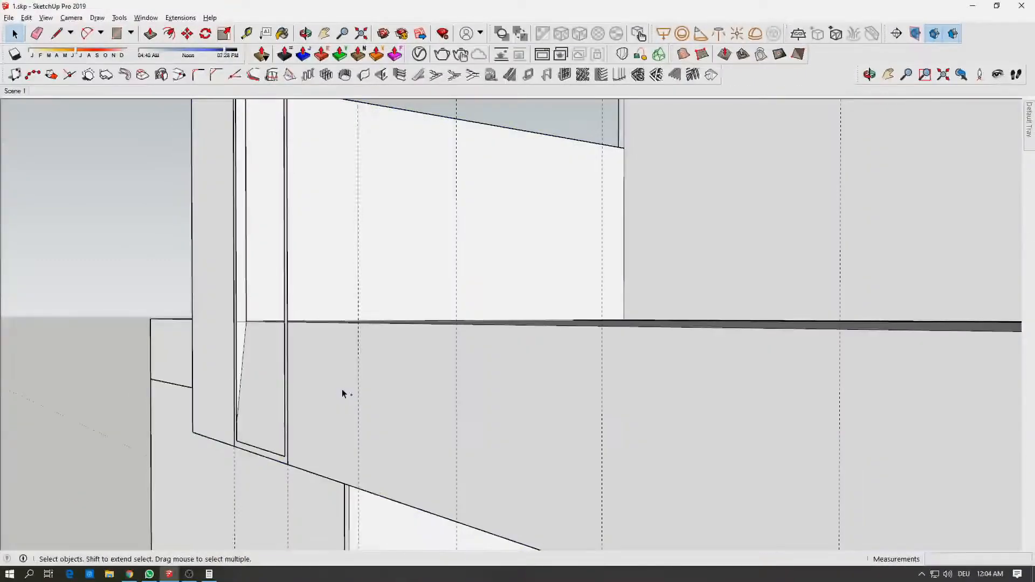
click(342, 393)
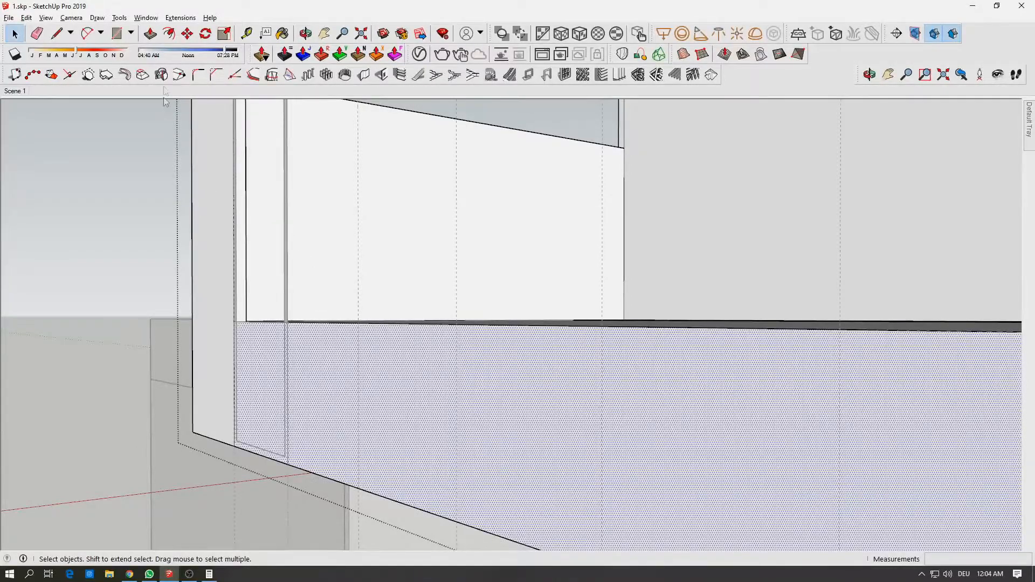
click(151, 36)
click(431, 438)
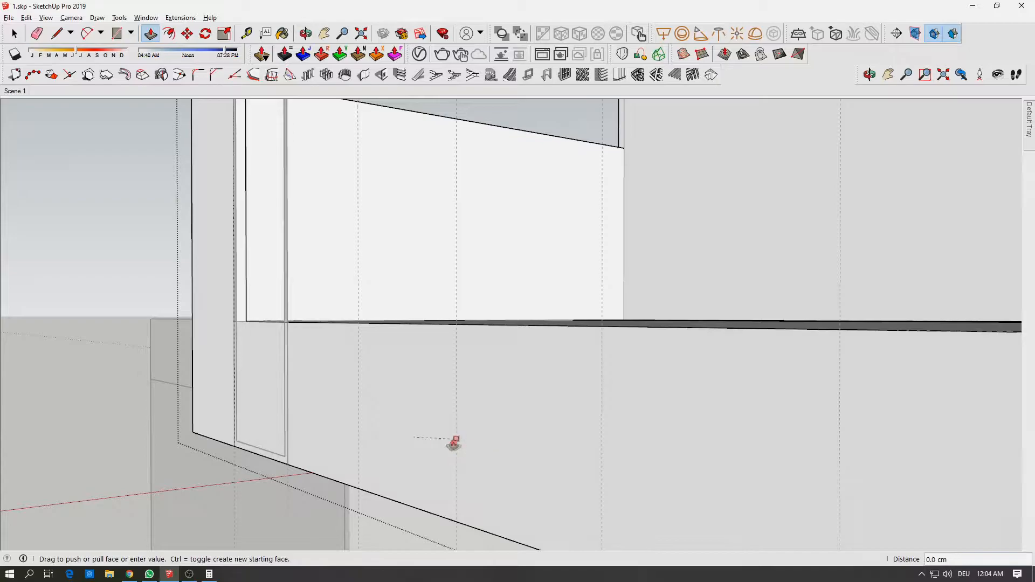
middle_drag(455, 449, 654, 434)
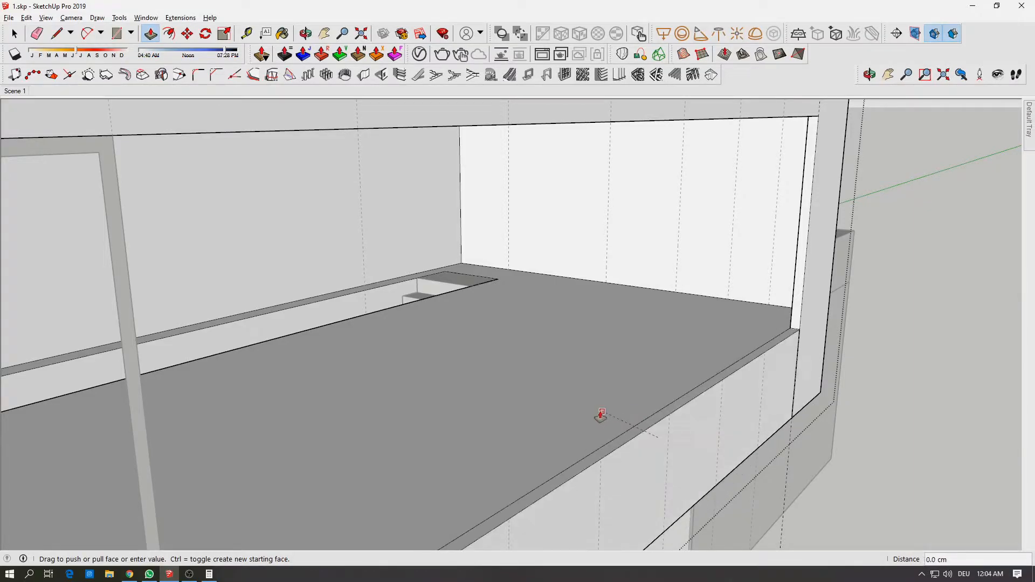
click(624, 423)
Try deleting the selected face beside the floor slab's edge, and undo the deletion.
scroll(777, 425, up, 5)
middle_drag(858, 378, 994, 439)
key(space)
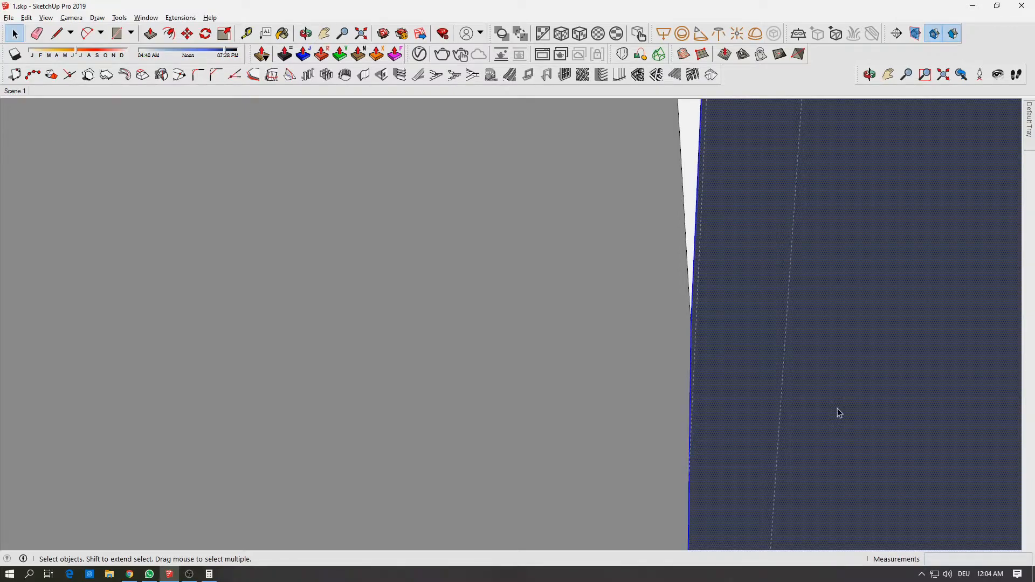
key(Delete)
middle_drag(833, 406, 610, 374)
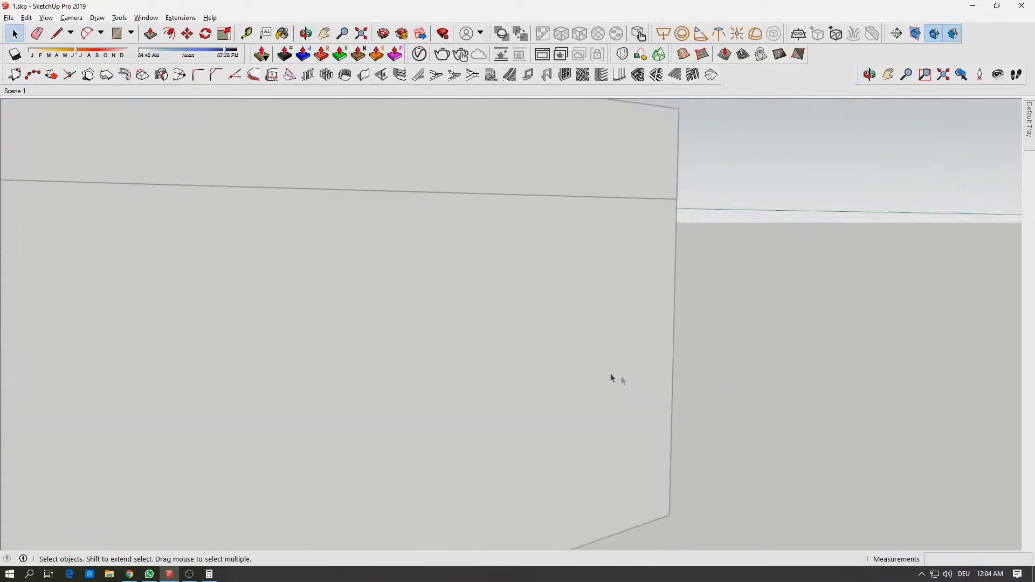
scroll(120, 235, down, 5)
shift+middle_drag(121, 237, 331, 340)
scroll(348, 303, up, 4)
key(ctrl+z)
Erase the leftover edge beside the floor slab at the corner of the opening.
scroll(371, 287, up, 2)
scroll(289, 254, up, 4)
mouse_move(290, 254)
middle_down()
mouse_move(275, 237)
mouse_move(153, 199)
mouse_move(77, 209)
middle_up()
key(e)
click(232, 173)
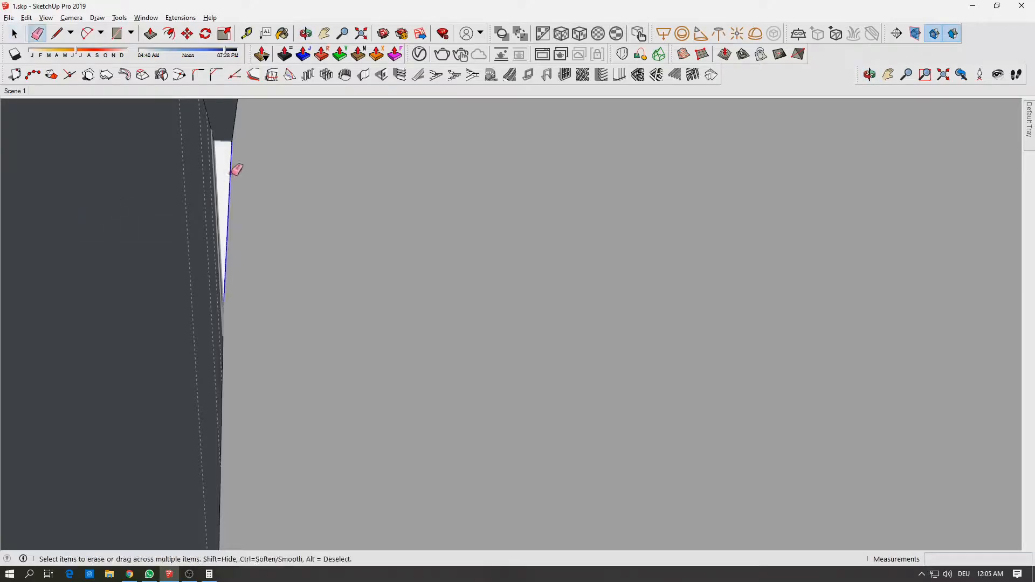
mouse_move(256, 209)
middle_down()
mouse_move(388, 291)
mouse_move(754, 307)
mouse_move(510, 412)
mouse_move(370, 427)
mouse_move(527, 377)
middle_up()
key(e)
mouse_move(813, 233)
middle_down()
mouse_move(770, 307)
mouse_move(578, 335)
mouse_move(640, 333)
middle_up()
Inside the first panel's group, give the frame thickness with Push/Pull.
click(150, 34)
mouse_move(654, 293)
mouse_down()
mouse_move(843, 233)
mouse_move(946, 179)
mouse_up()
middle_drag(857, 270, 300, 169)
key(space)
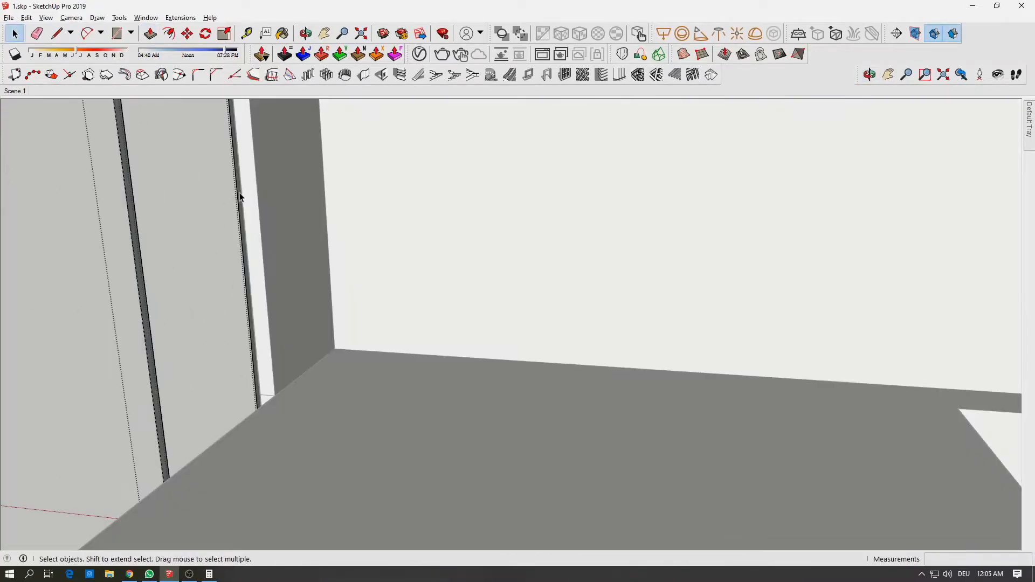
drag(132, 181, 154, 498)
click(154, 493)
middle_drag(128, 339, 587, 333)
key(space)
click(655, 312)
Select the first panel's frame and check the facade's panel layout in the reference photo in WhatsApp.
scroll(656, 313, down, 5)
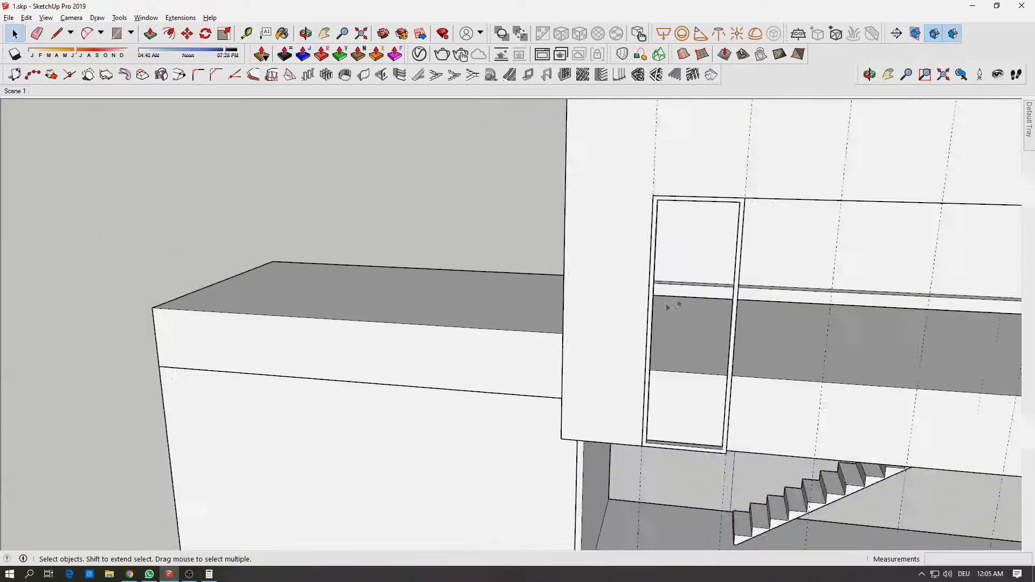
scroll(655, 313, down, 3)
middle_drag(656, 313, 557, 259)
scroll(560, 273, up, 8)
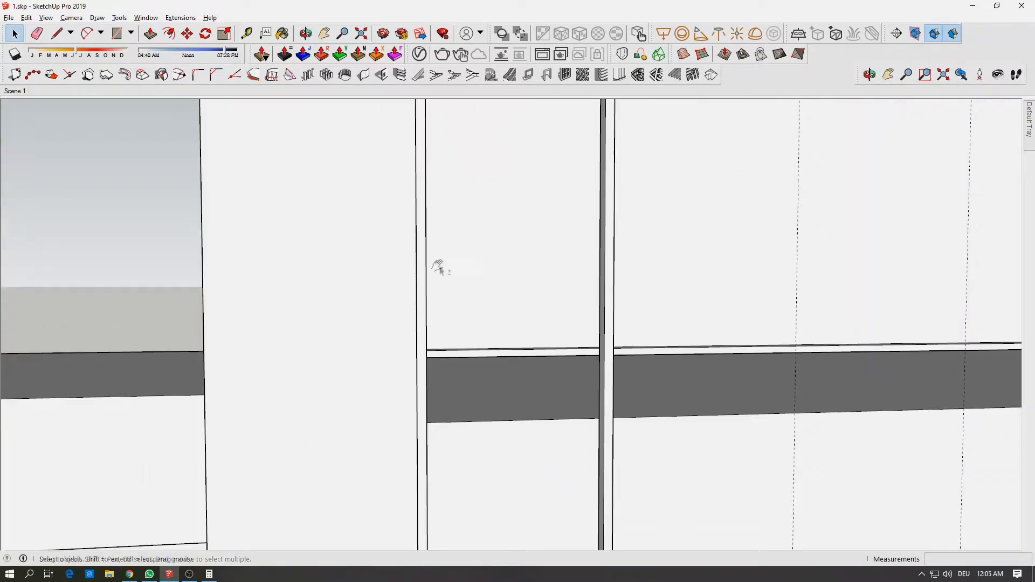
shift+middle_drag(438, 268, 330, 277)
click(272, 267)
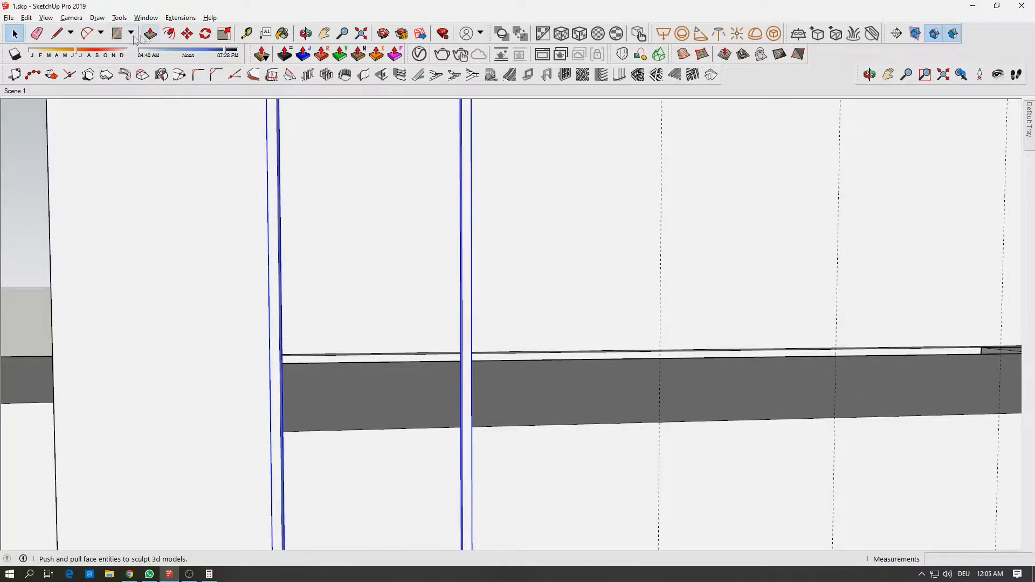
key(alt+Tab)
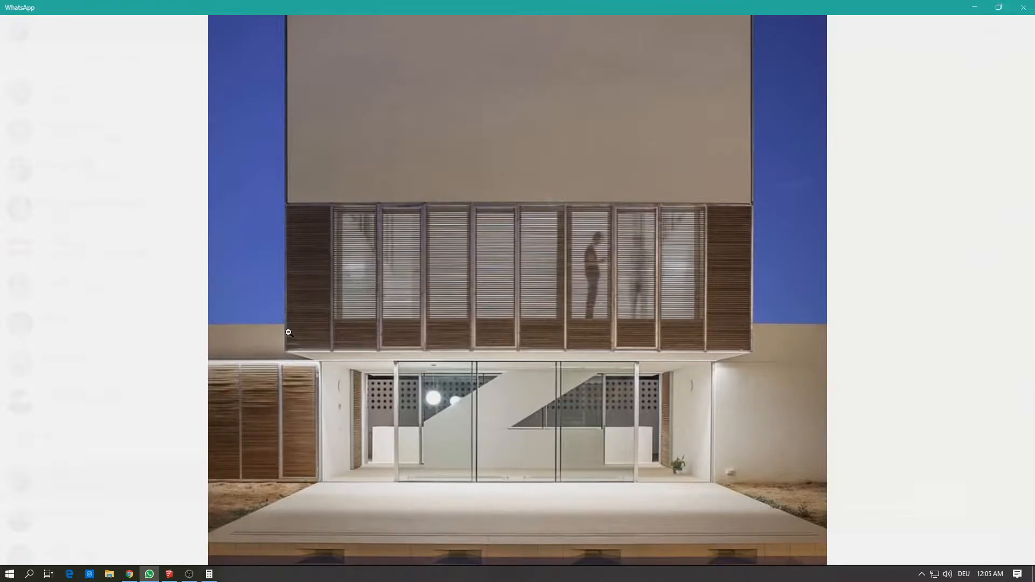
key(alt+Tab)
Copy the panel frame one bay across and repeat the copy so frames fill all eight bays of the opening.
scroll(288, 334, down, 5)
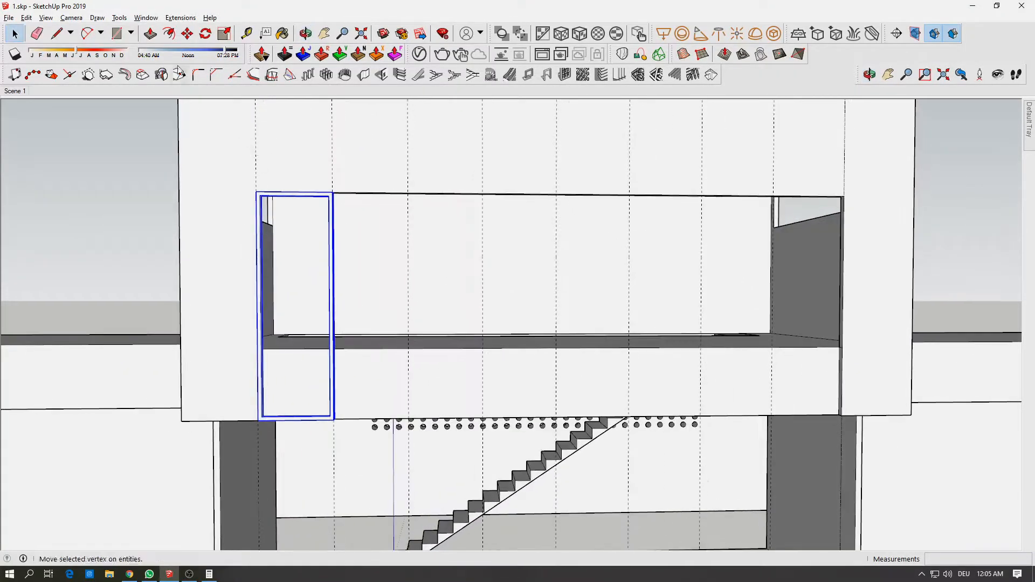
key(m)
key(ctrl)
click(258, 191)
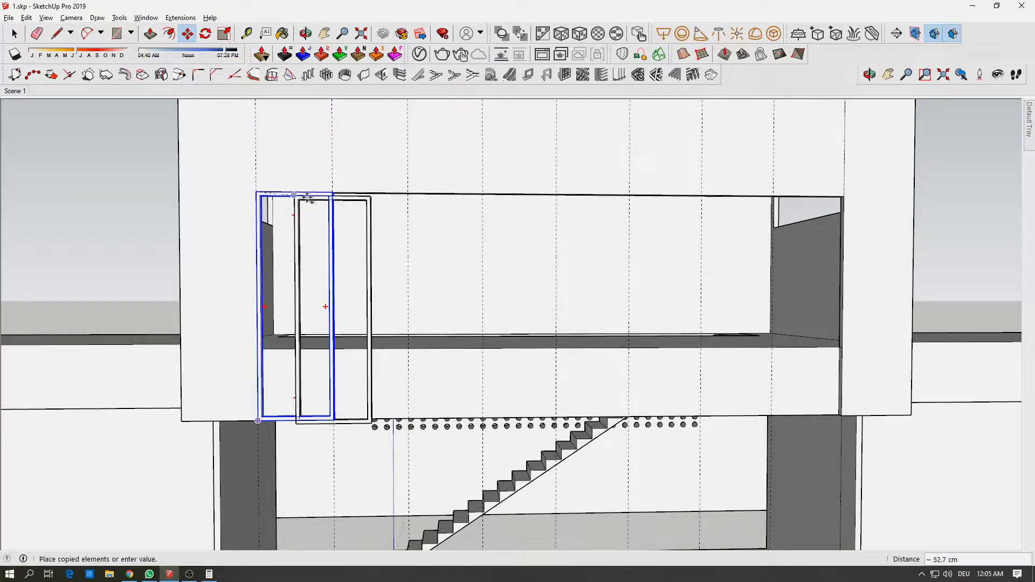
click(335, 192)
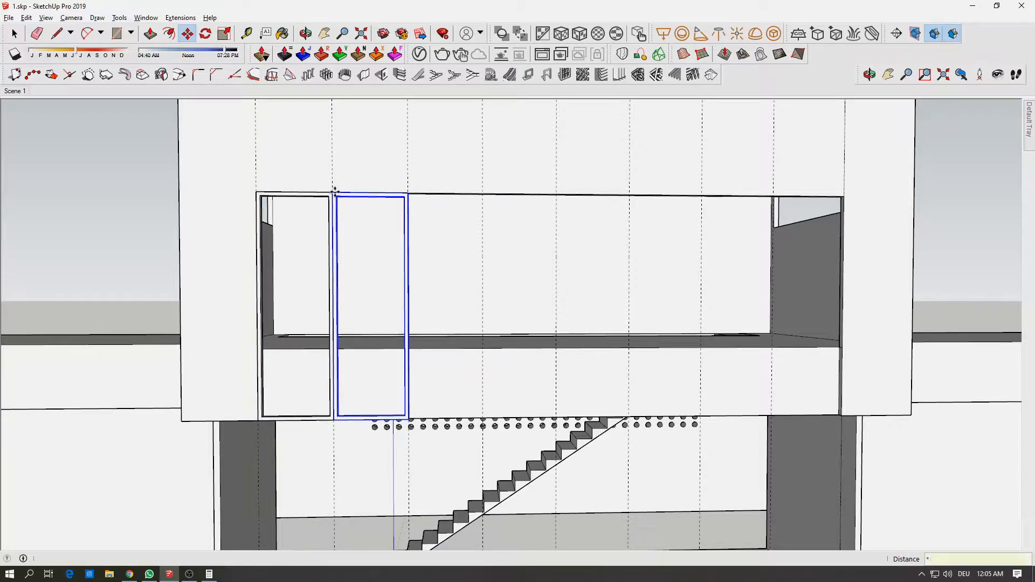
key(Return)
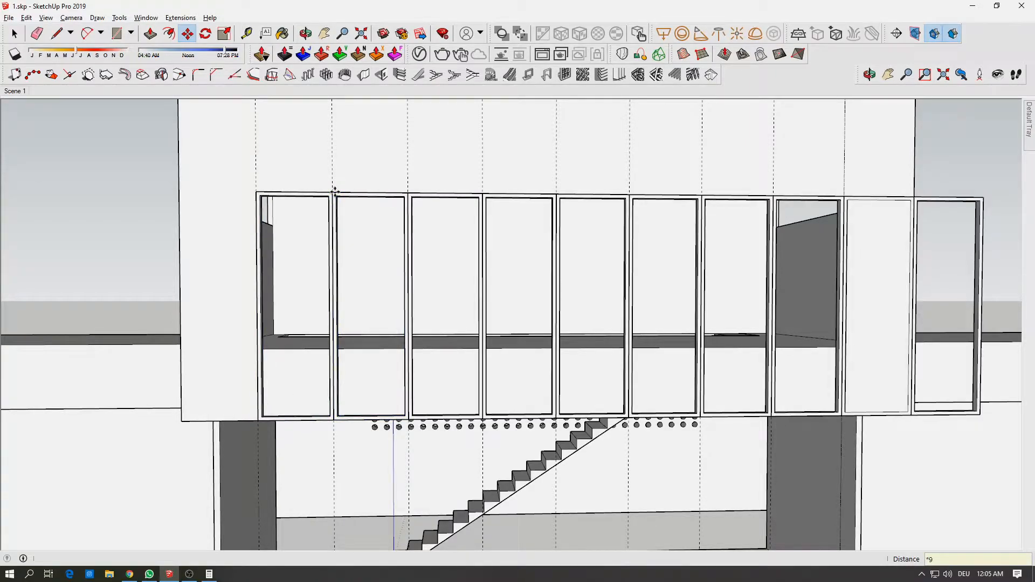
key(Return)
Erase the vertical bay guides from the upper facade.
middle_drag(363, 201, 191, 208)
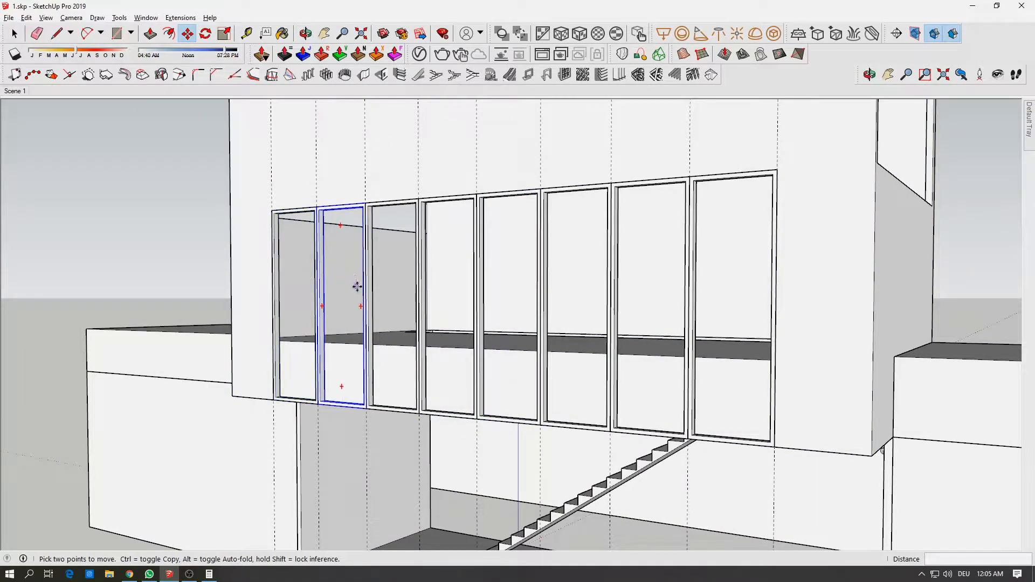
middle_drag(659, 253, 756, 286)
scroll(760, 268, down, 2)
middle_drag(618, 256, 221, 247)
mouse_move(551, 253)
middle_down()
mouse_move(794, 238)
mouse_move(620, 222)
mouse_move(405, 171)
middle_up()
key(e)
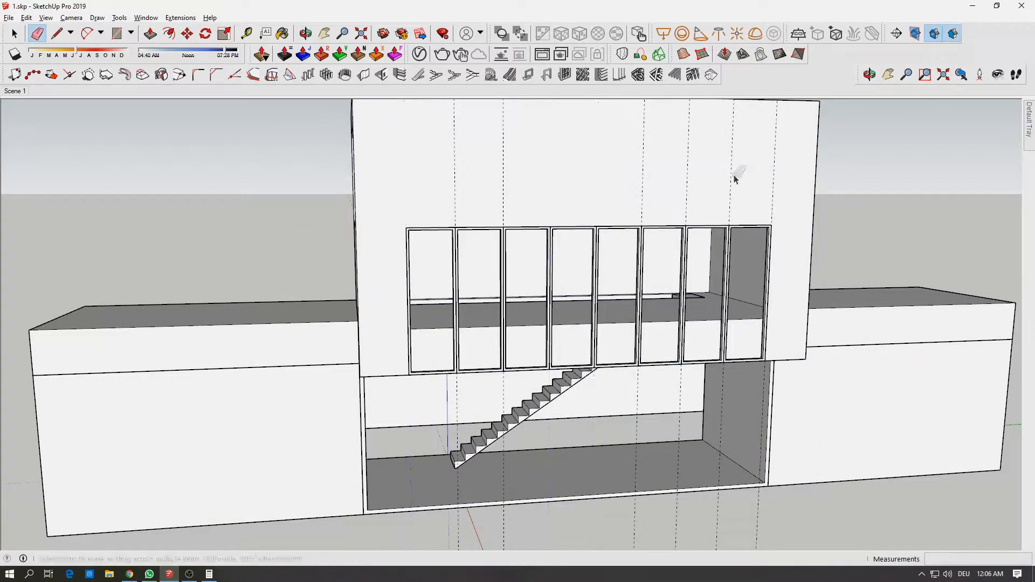
key(space)
key(e)
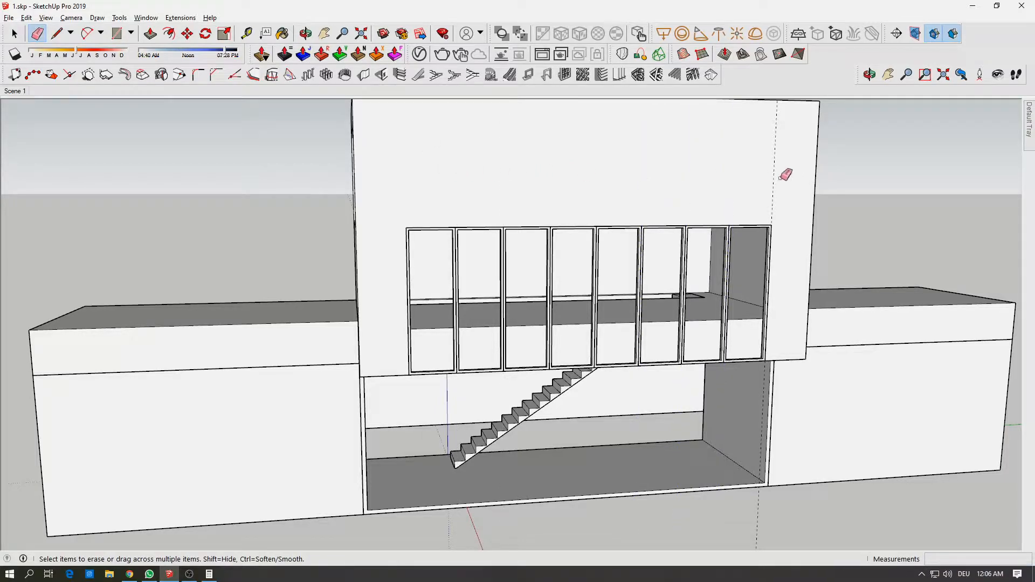
key(space)
click(778, 175)
double_click(777, 175)
key(e)
key(space)
key(Escape)
Open the end panel's group and draw a rectangle between opposite corners of its frame.
mouse_move(762, 185)
middle_down()
mouse_move(575, 164)
mouse_move(388, 171)
middle_up()
scroll(379, 262, up, 4)
middle_drag(379, 263, 370, 226)
scroll(367, 221, up, 3)
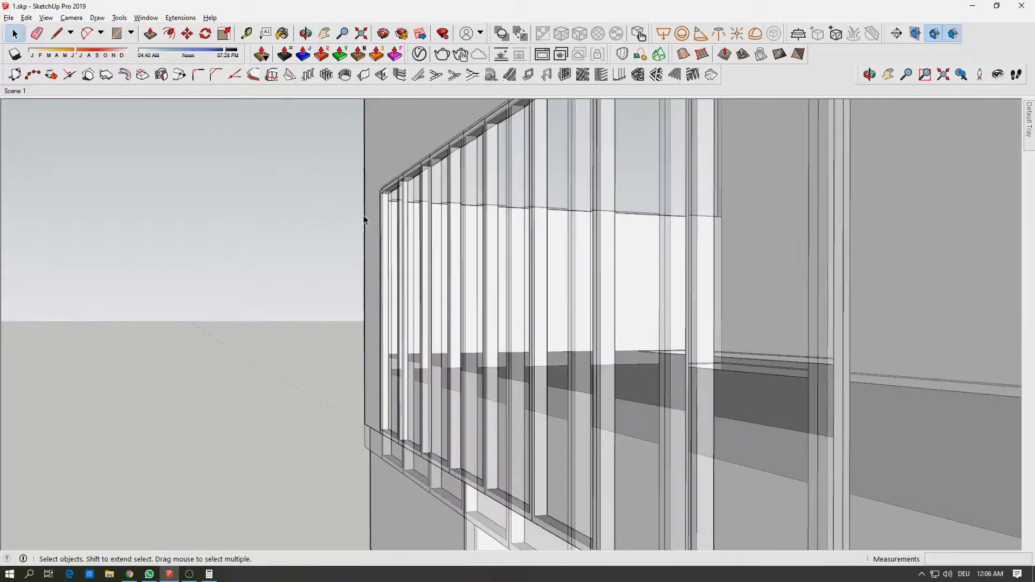
click(391, 217)
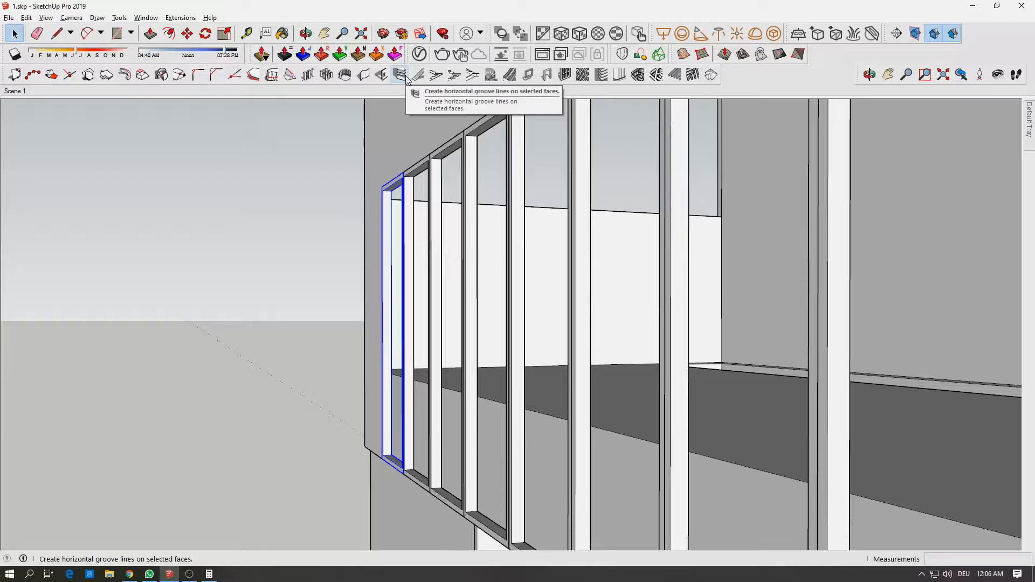
middle_drag(528, 215, 398, 157)
double_click(358, 183)
key(r)
click(319, 173)
click(432, 522)
Try to fill the end panel's opening by drawing a diagonal across the frame and erasing it.
mouse_move(453, 317)
middle_down()
mouse_move(373, 316)
mouse_move(330, 240)
middle_up()
key(l)
click(348, 500)
middle_drag(350, 472, 411, 157)
click(443, 152)
key(e)
click(412, 260)
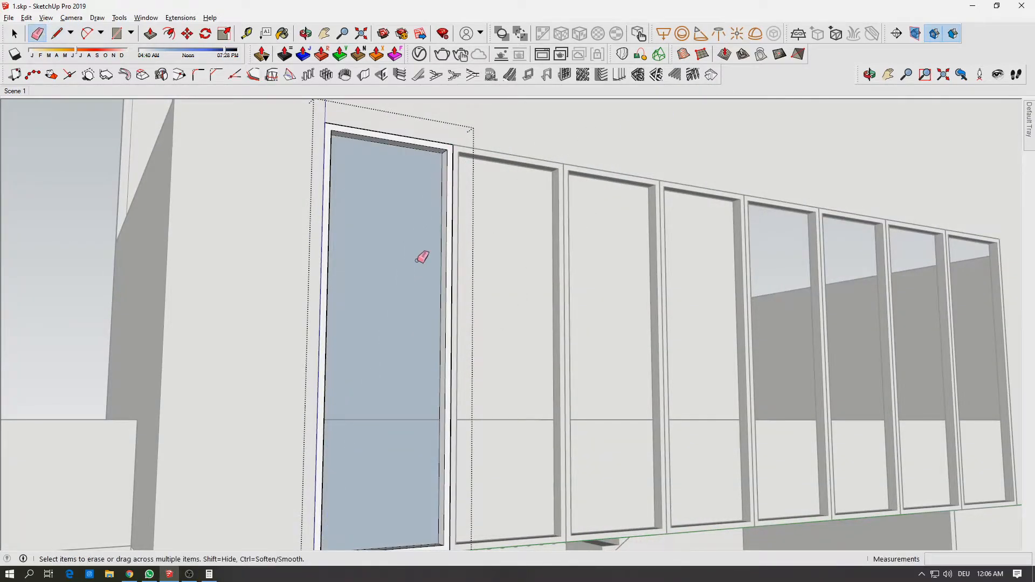
Redraw the diagonal between the frame's opposite corners and erase it, leaving a face that fills the end panel.
key(l)
click(453, 151)
mouse_move(331, 446)
middle_down()
mouse_move(351, 370)
mouse_move(342, 455)
mouse_move(389, 259)
middle_up()
click(340, 471)
key(e)
click(376, 252)
Try creating five grooves on the panel face, 5 cm wide outside and inside, 2.5 cm deep, spaced 30 cm, with softened edges.
key(space)
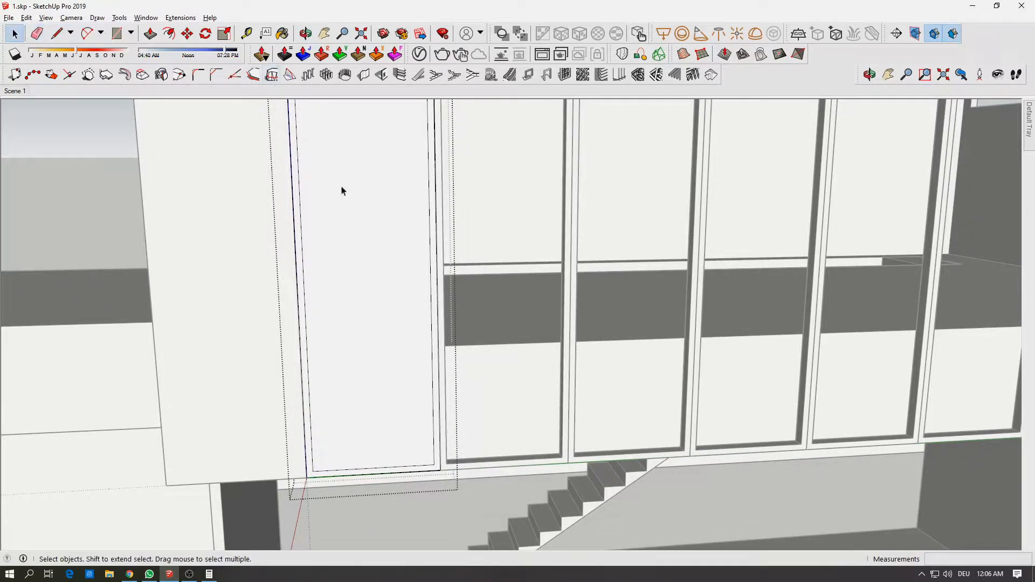
click(351, 187)
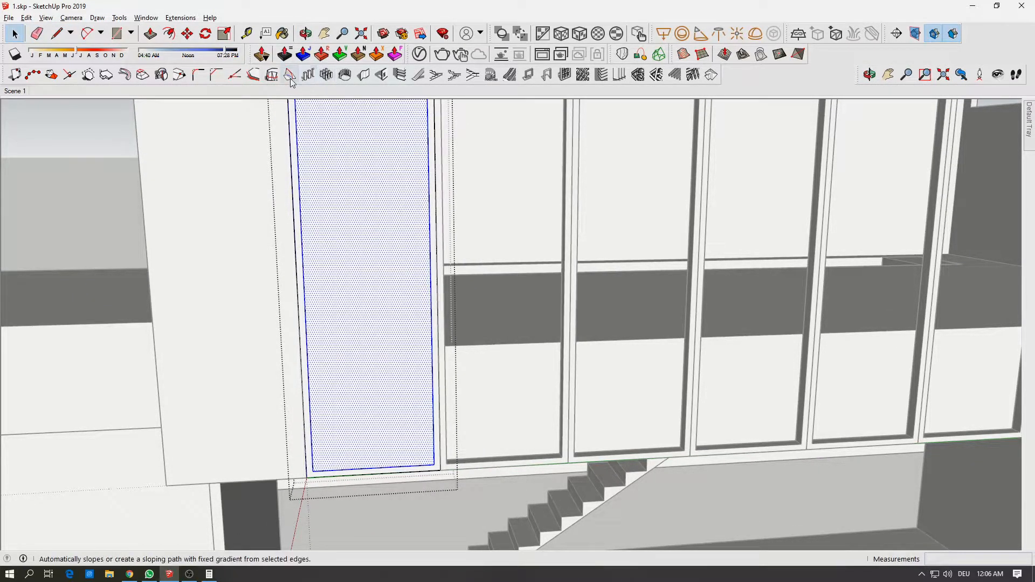
click(418, 74)
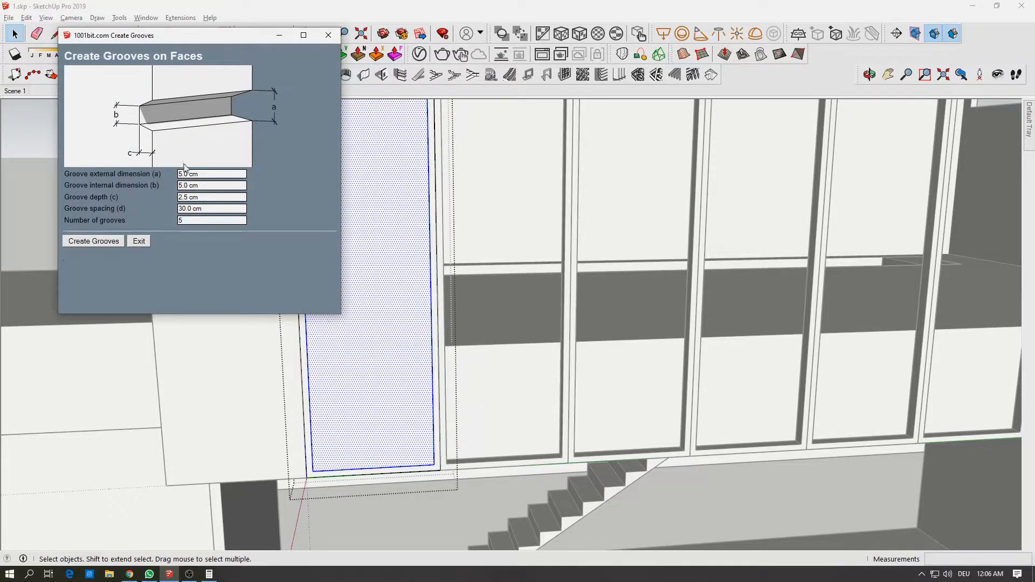
click(117, 243)
click(312, 233)
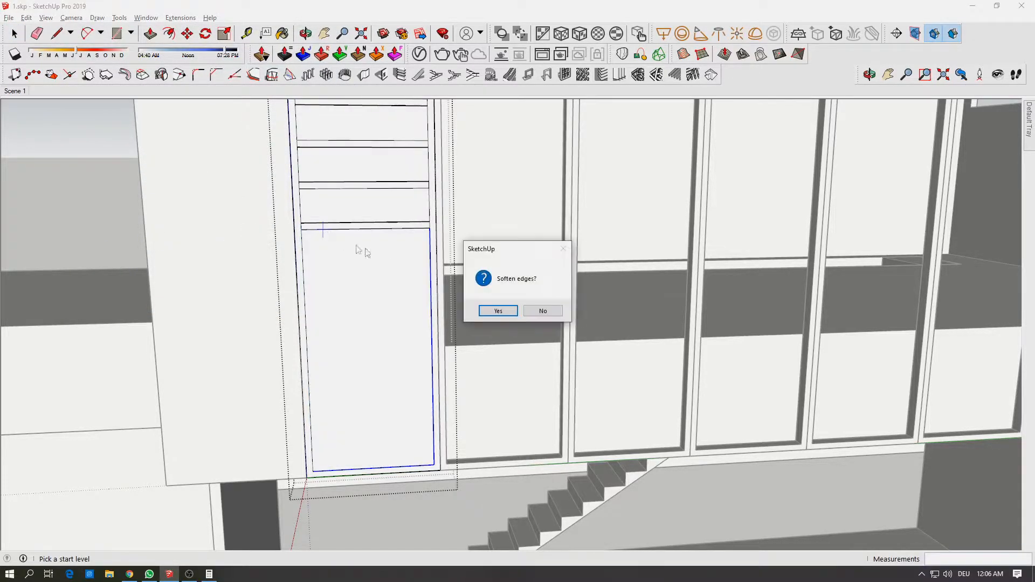
click(516, 313)
Undo the groove creation on the panel face.
middle_drag(381, 220, 154, 247)
key(ctrl+z)
key(ctrl+z)
key(ctrl+z)
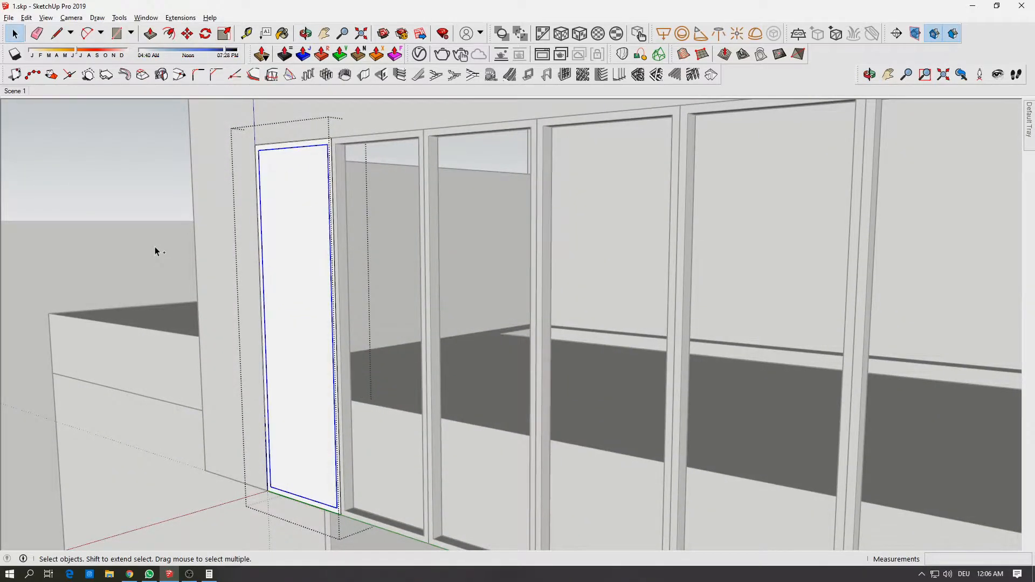
Close the panel group and review the house's facades against the reference photo.
click(384, 245)
middle_drag(384, 245, 462, 251)
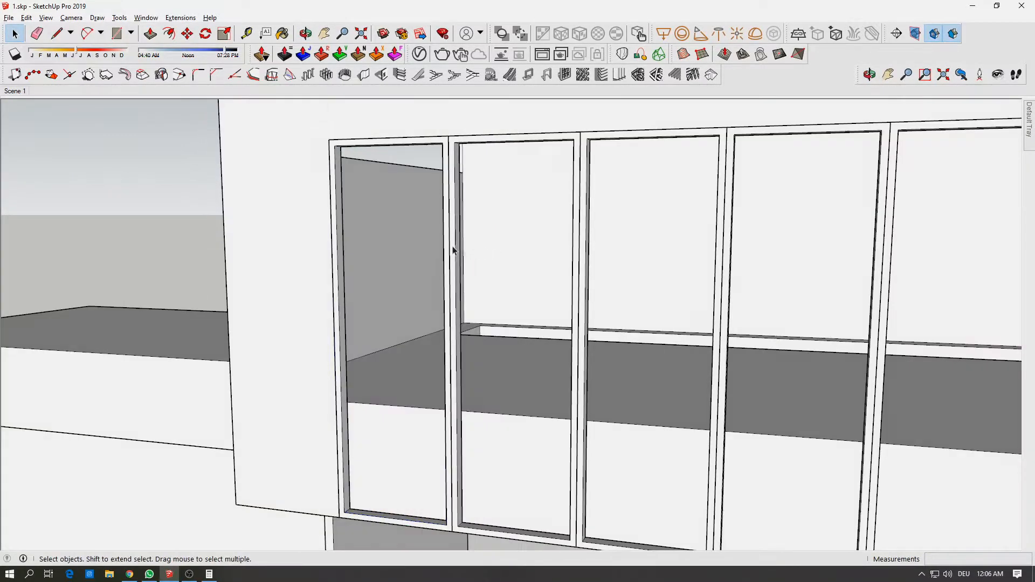
scroll(485, 249, down, 5)
mouse_move(571, 264)
shift+middle_down()
mouse_move(399, 247)
mouse_move(543, 238)
mouse_move(661, 248)
mouse_move(591, 220)
shift+middle_up()
key(alt+Tab)
key(alt+Tab)
mouse_move(559, 296)
middle_down()
mouse_move(661, 280)
mouse_move(777, 305)
middle_up()
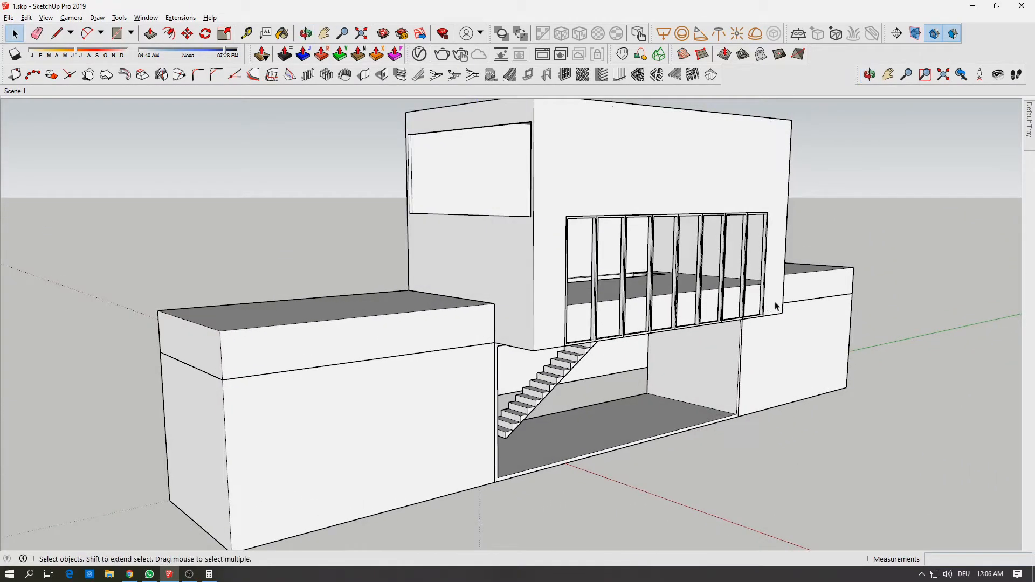
Draw a 105 cm wide, full-height rectangle at one end of the side wall's upper opening.
click(597, 258)
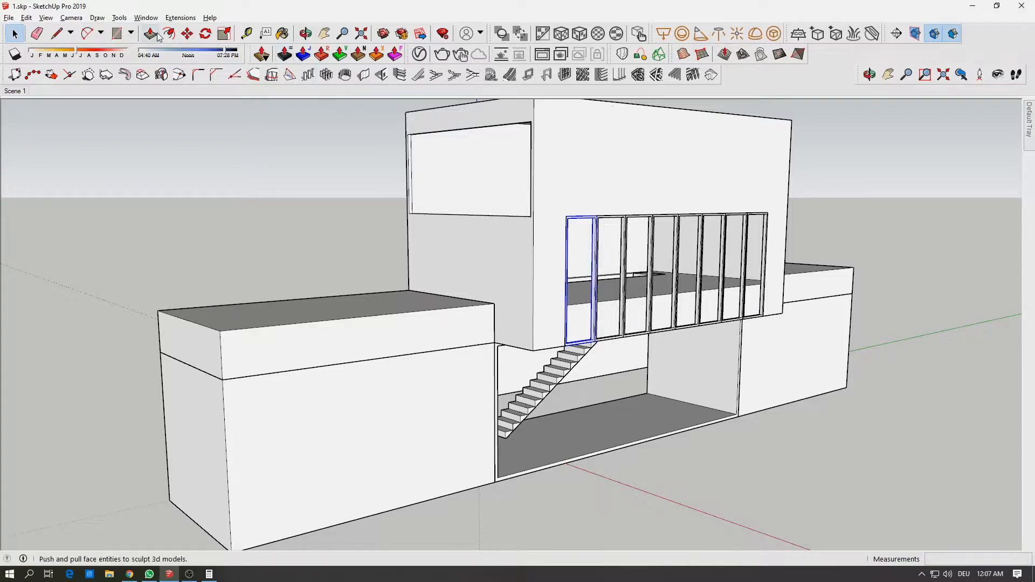
middle_drag(560, 215, 542, 176)
scroll(446, 156, up, 5)
key(r)
click(439, 153)
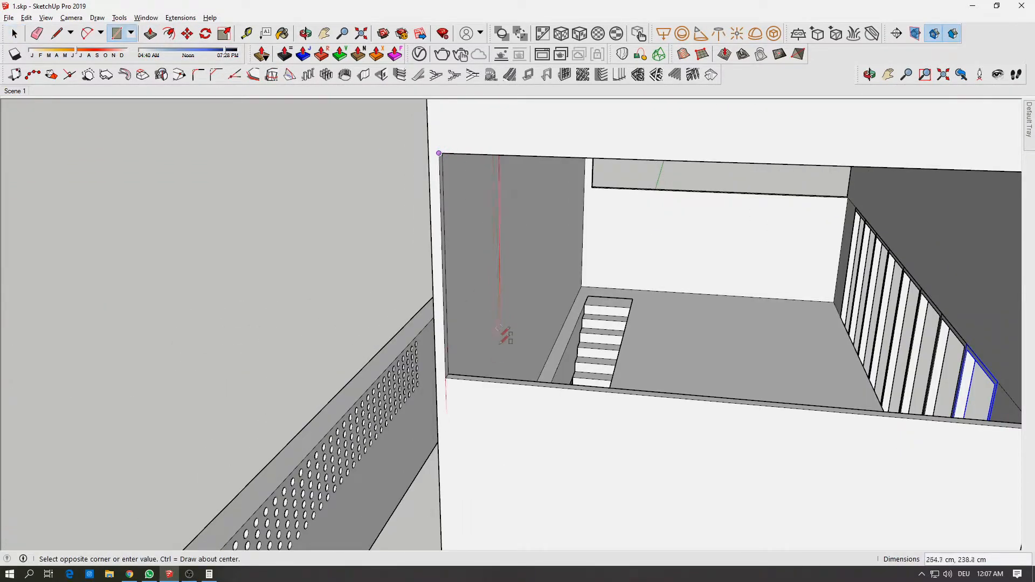
click(513, 383)
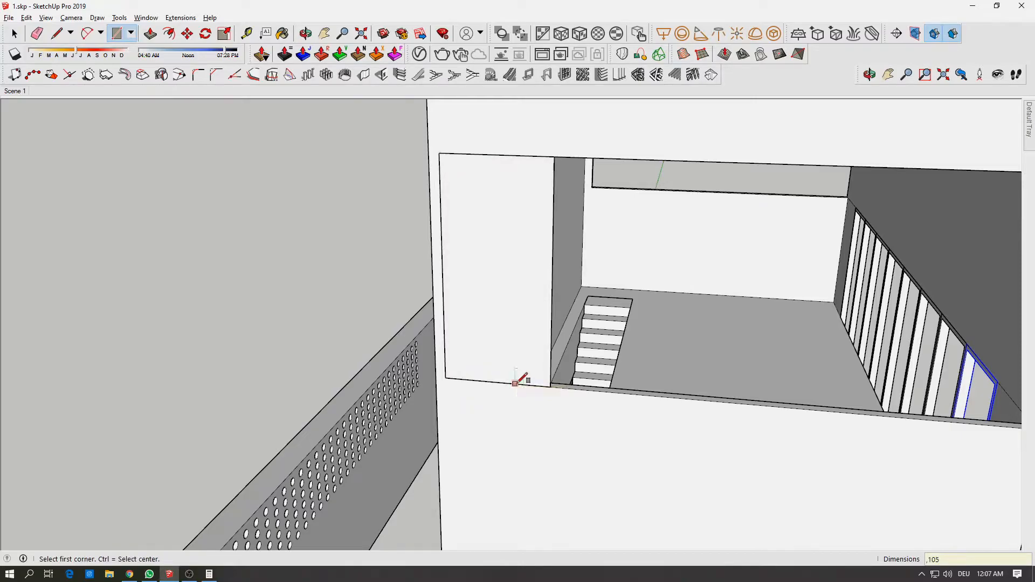
Measure the width of the end framed panel on the front facade.
scroll(654, 294, down, 5)
middle_drag(654, 294, 353, 199)
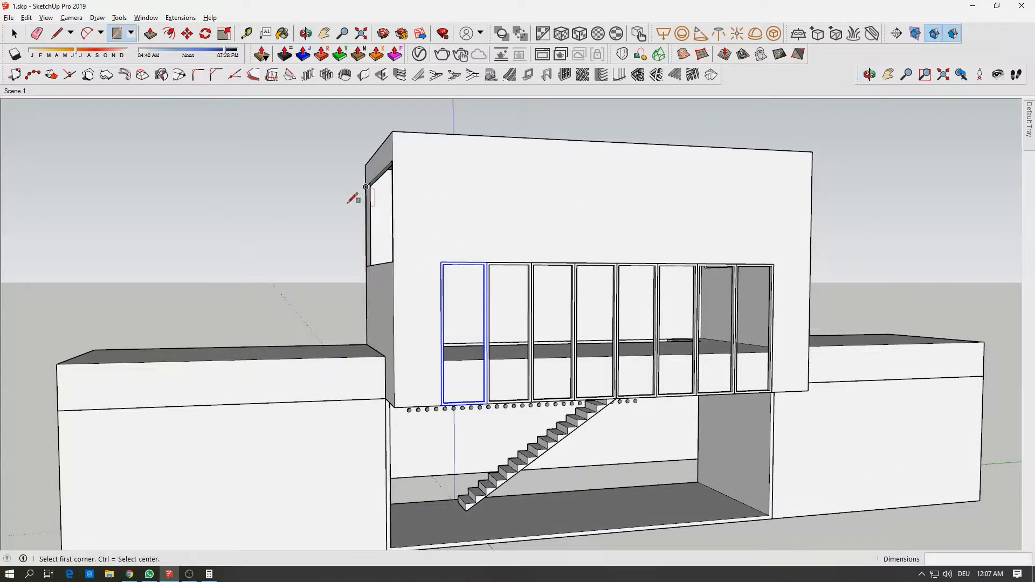
click(247, 33)
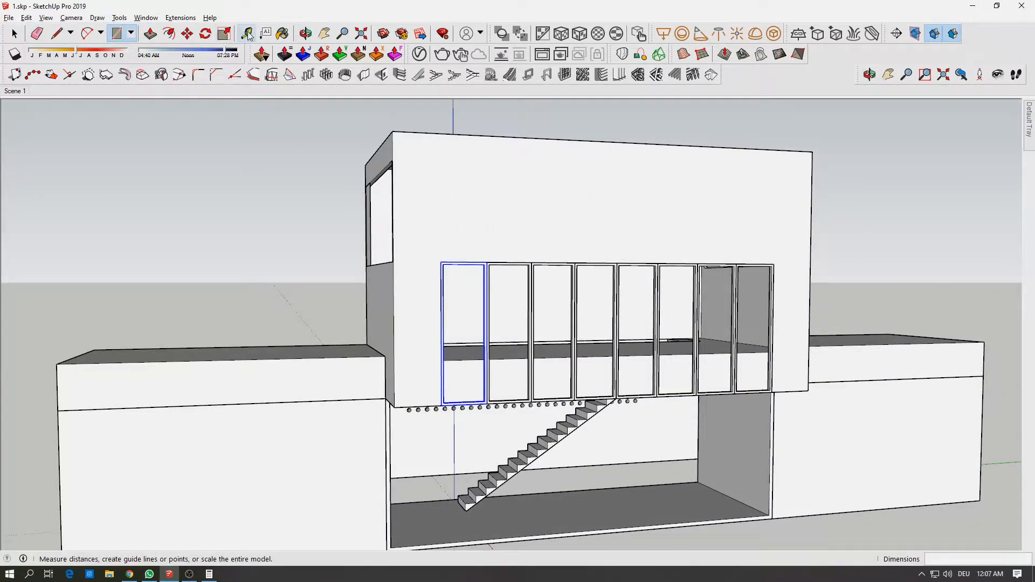
click(448, 281)
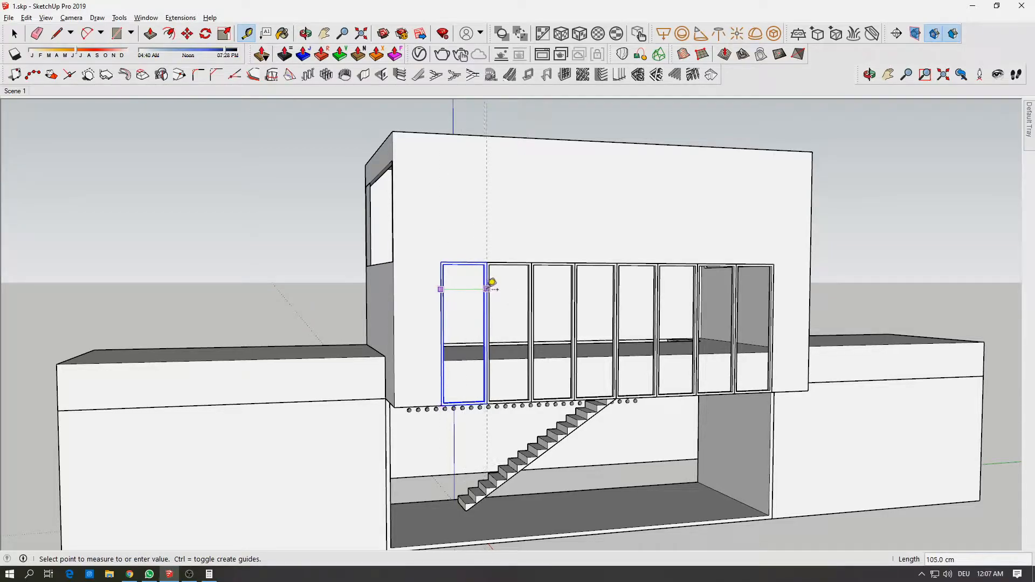
click(492, 282)
Offset the rectangle's outline inward to form a frame border in the side opening.
middle_drag(326, 203, 569, 230)
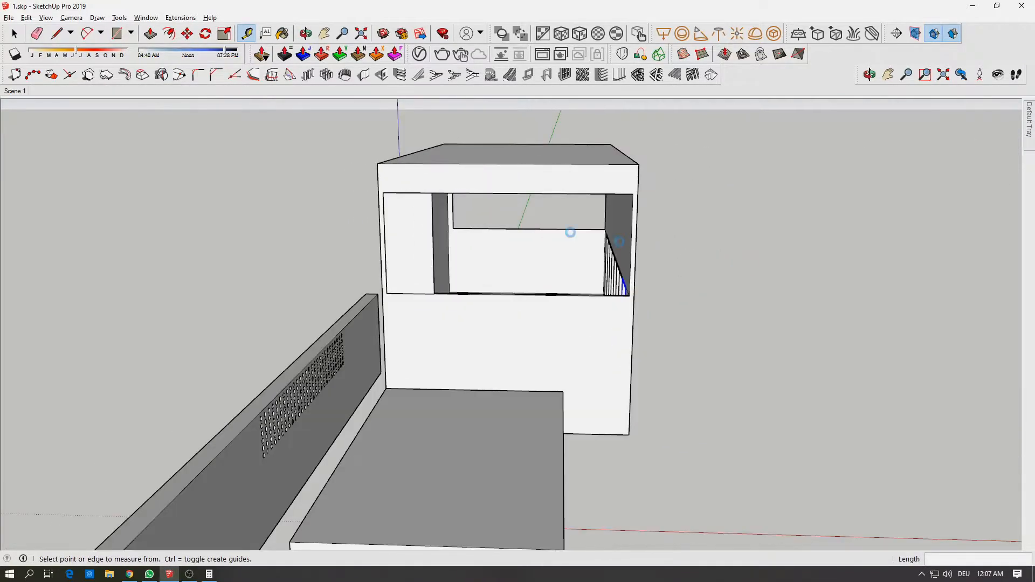
scroll(453, 219, up, 5)
click(169, 33)
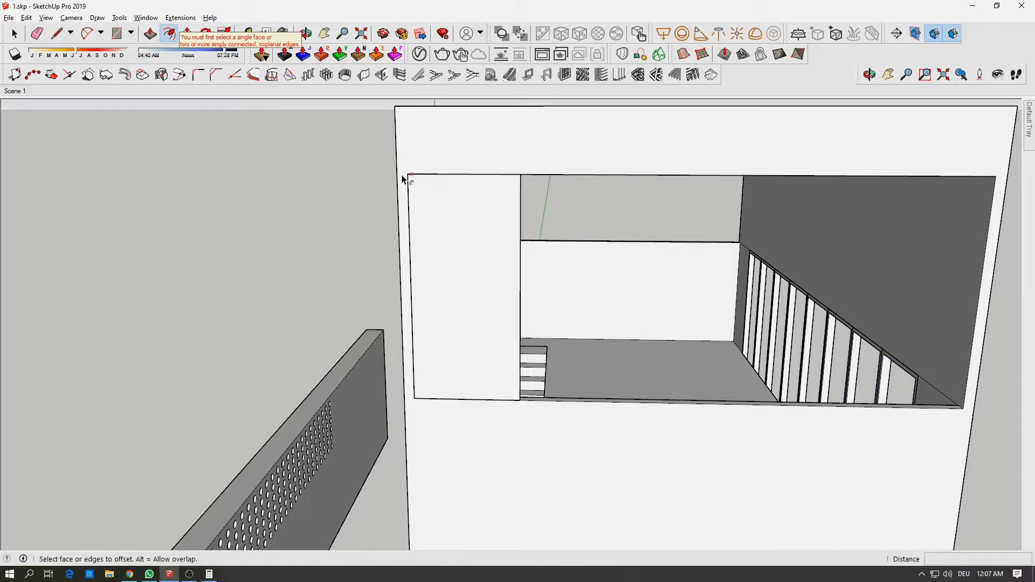
click(411, 219)
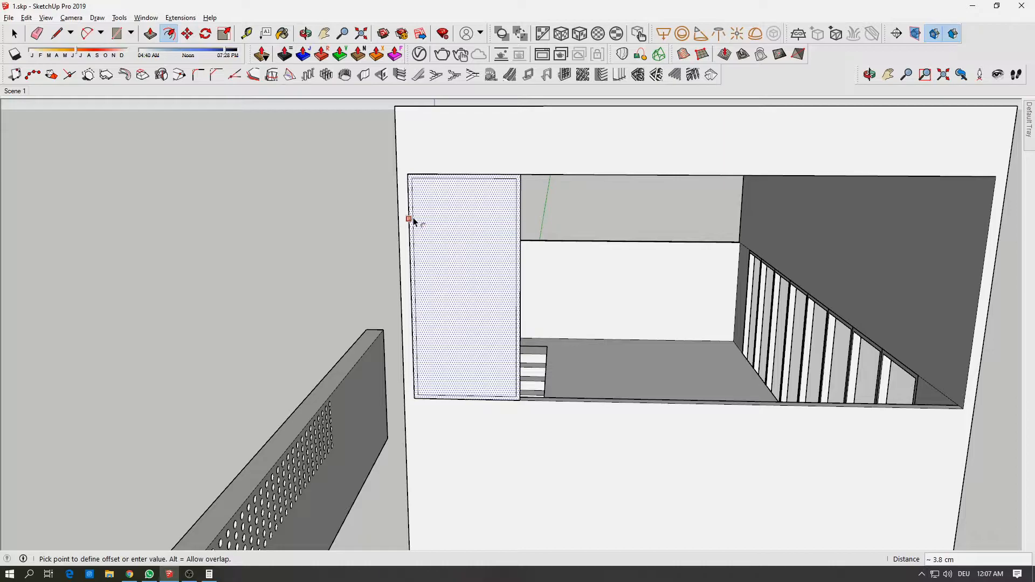
click(413, 221)
Measure the full width of the side wall's upper opening.
scroll(416, 222, down, 5)
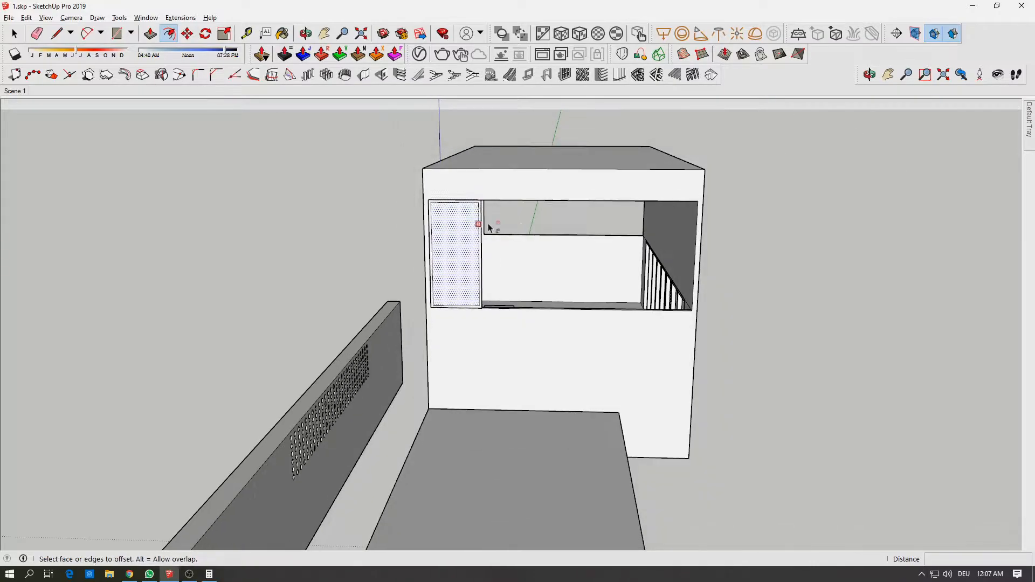
middle_drag(478, 224, 407, 220)
click(247, 33)
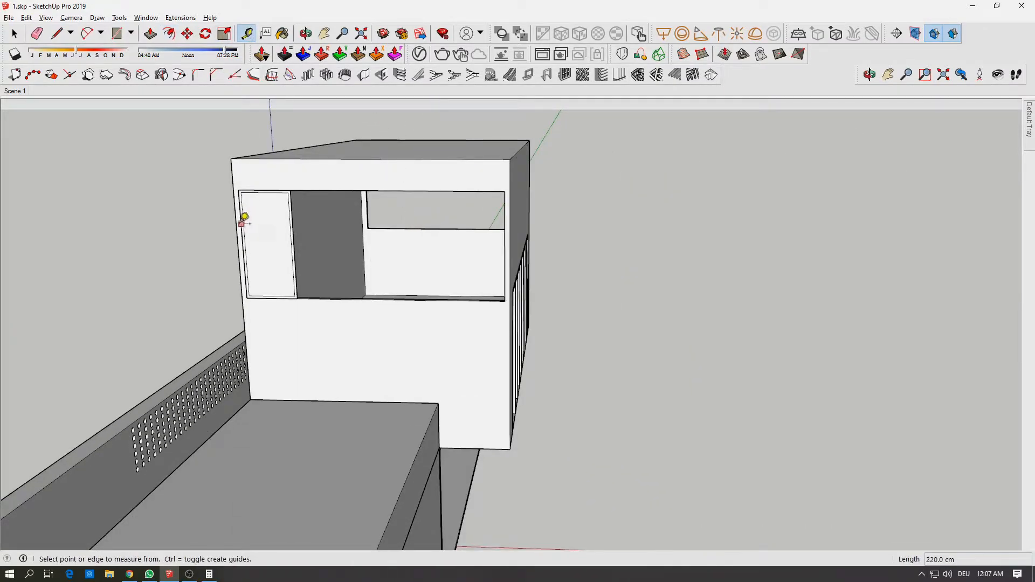
click(241, 222)
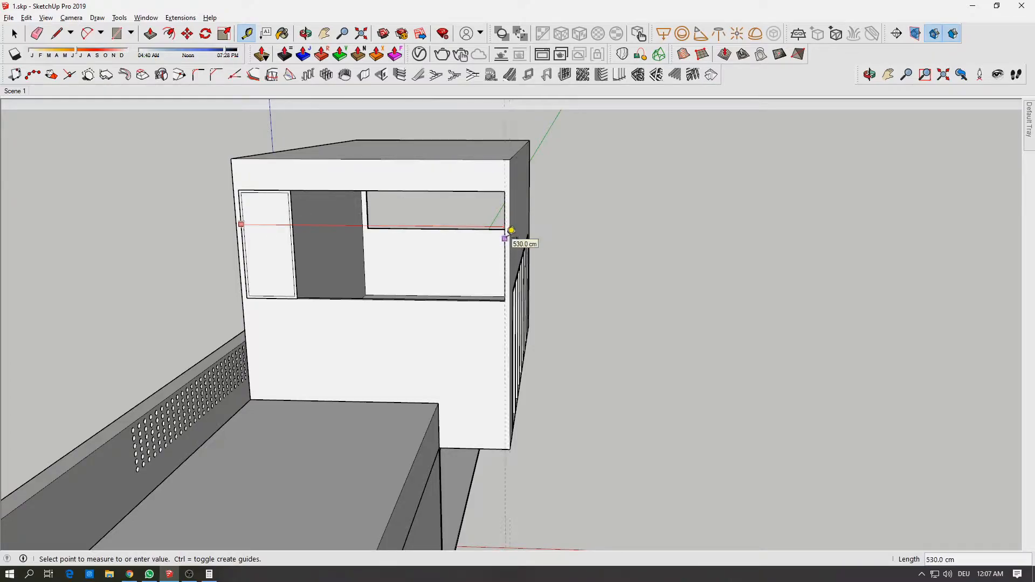
click(511, 230)
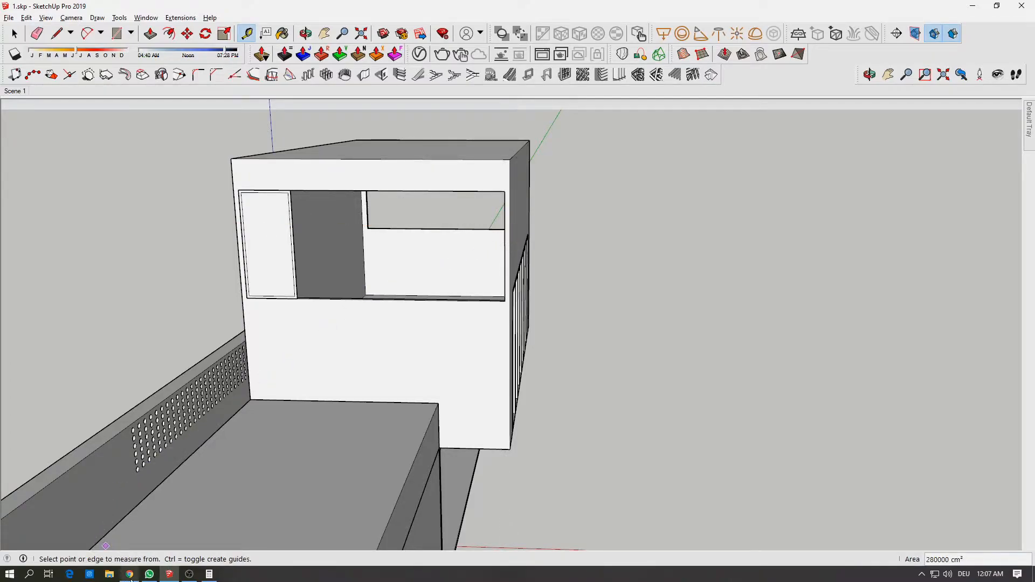
Switch to Calculator and try dividing the 530 cm opening width into 7 and 8 panels.
click(209, 574)
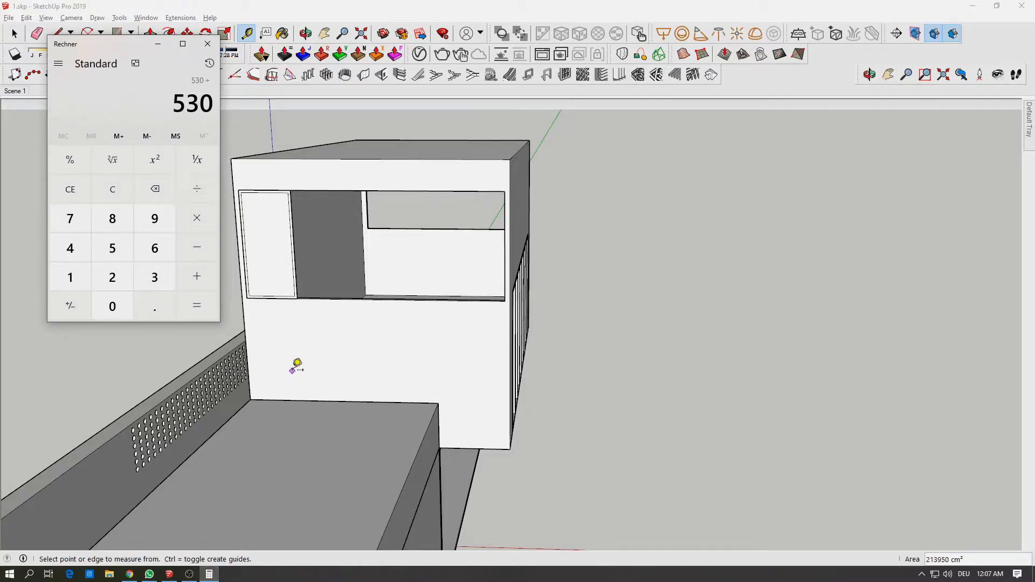
text(7)
key(Return)
text(530/8)
key(Return)
key(BackSpace)
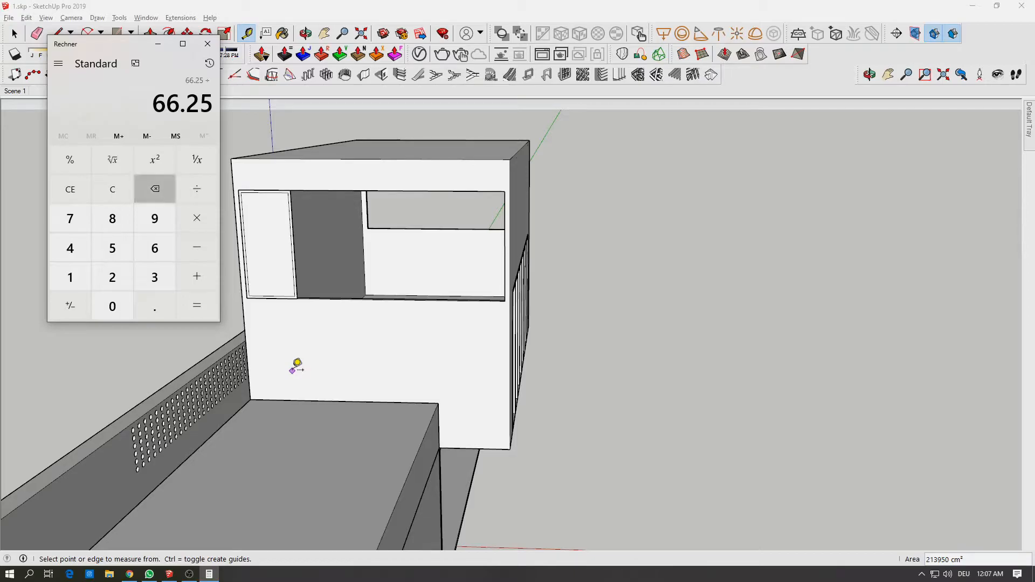
text(530/)
text(63)
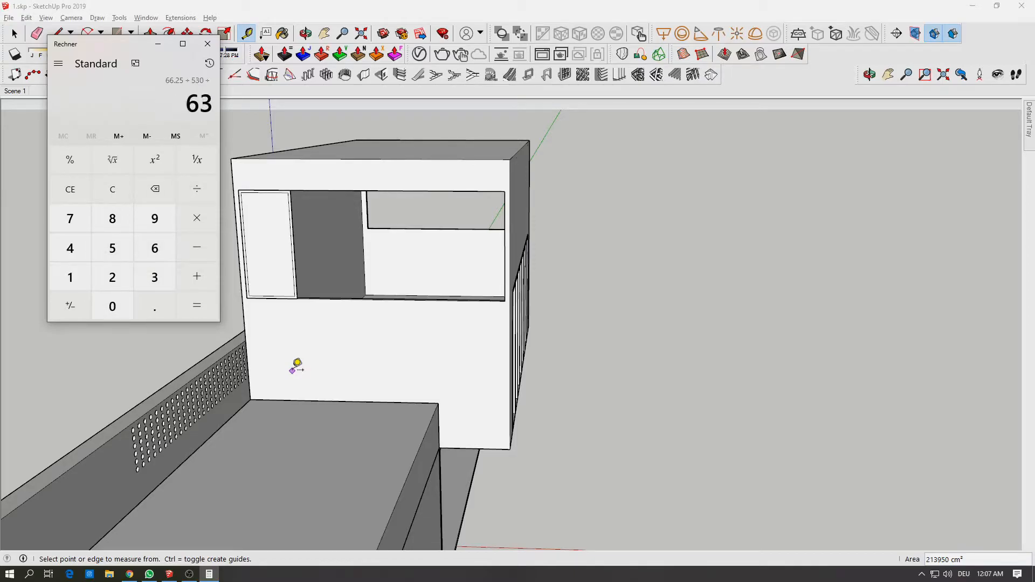
key(Return)
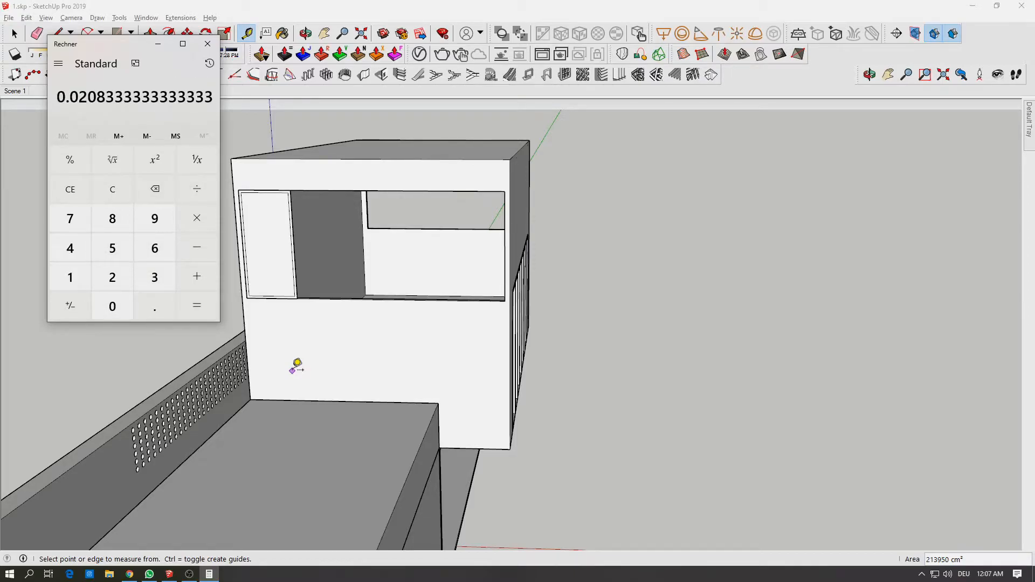
Calculate the panel widths for 530 cm divided by 6 and by 10.
text(5030/6)
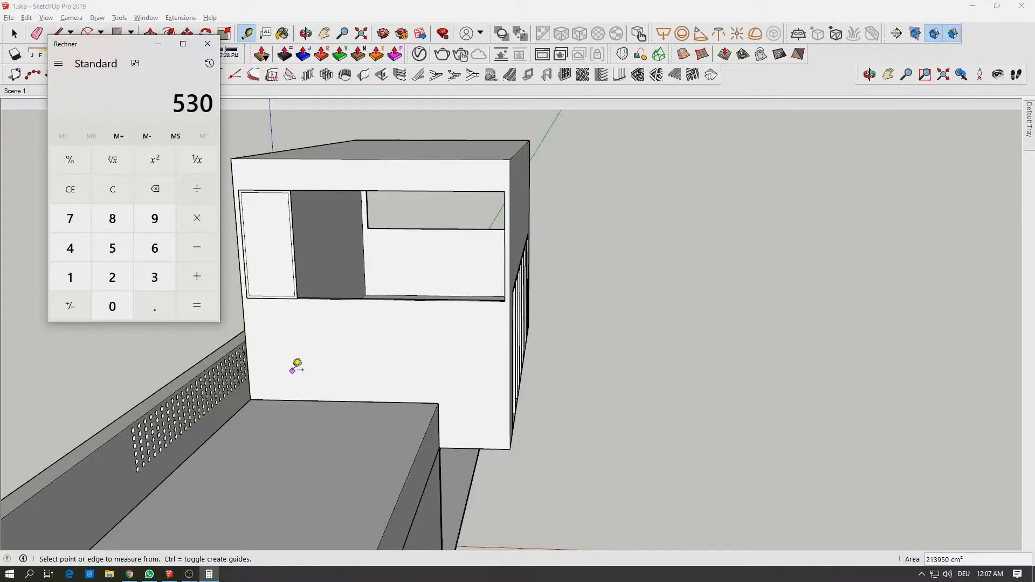
key(Return)
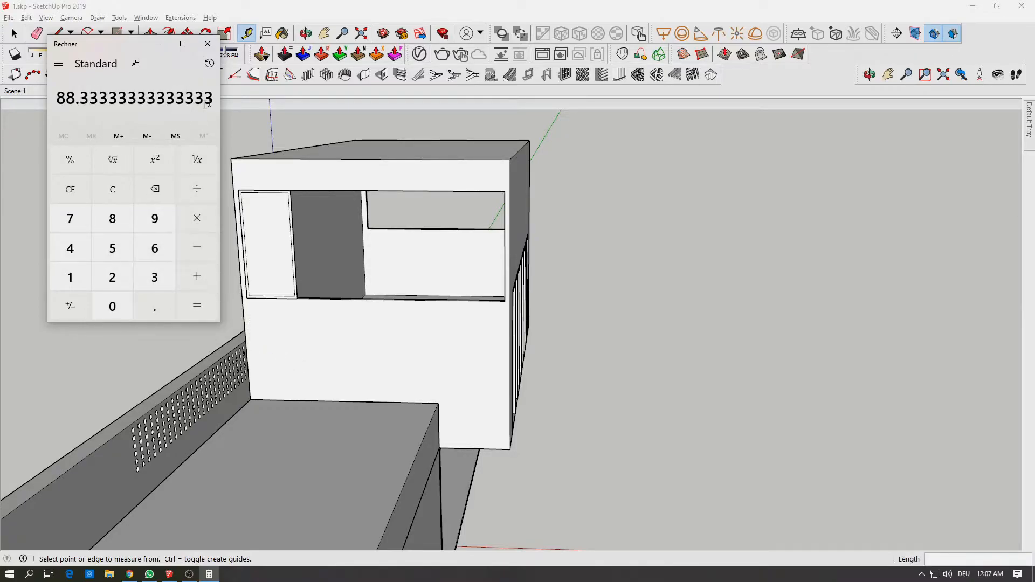
text(53)
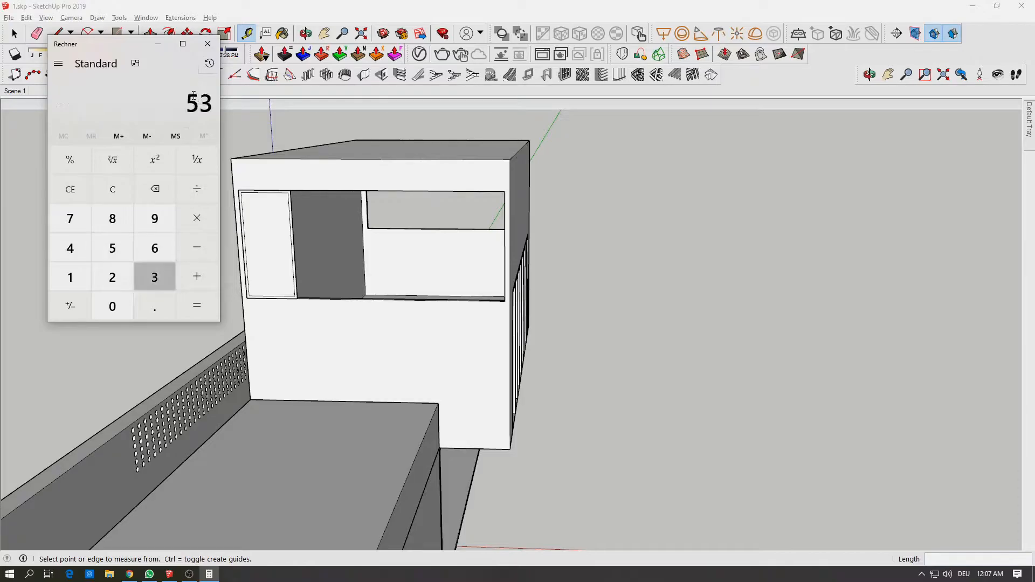
text(0/)
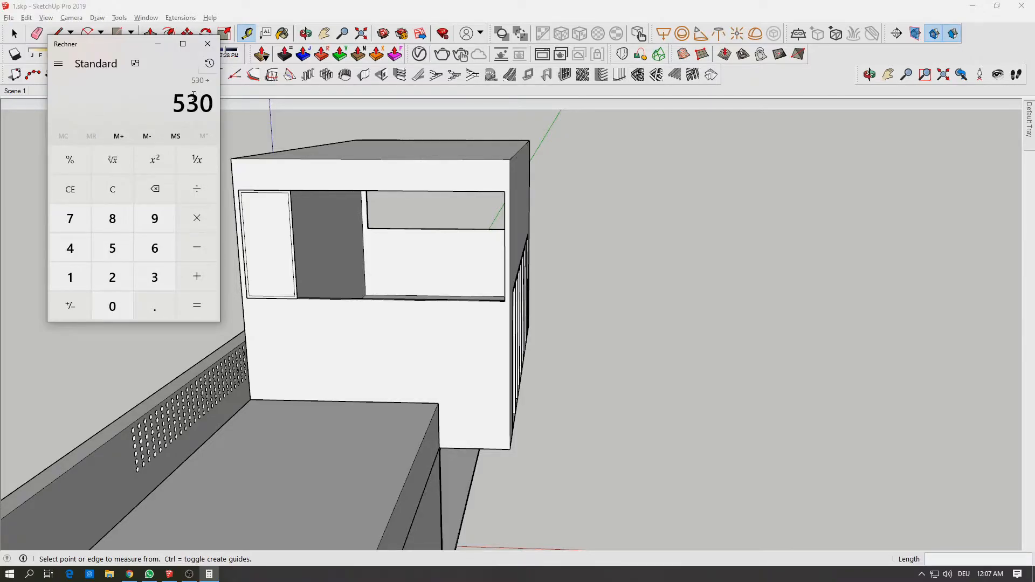
text(10)
key(Return)
key(Escape)
Return to SketchUp and delete the wide framed rectangle from the side opening.
click(291, 132)
middle_drag(273, 131, 377, 162)
scroll(377, 162, up, 5)
key(e)
drag(453, 176, 454, 185)
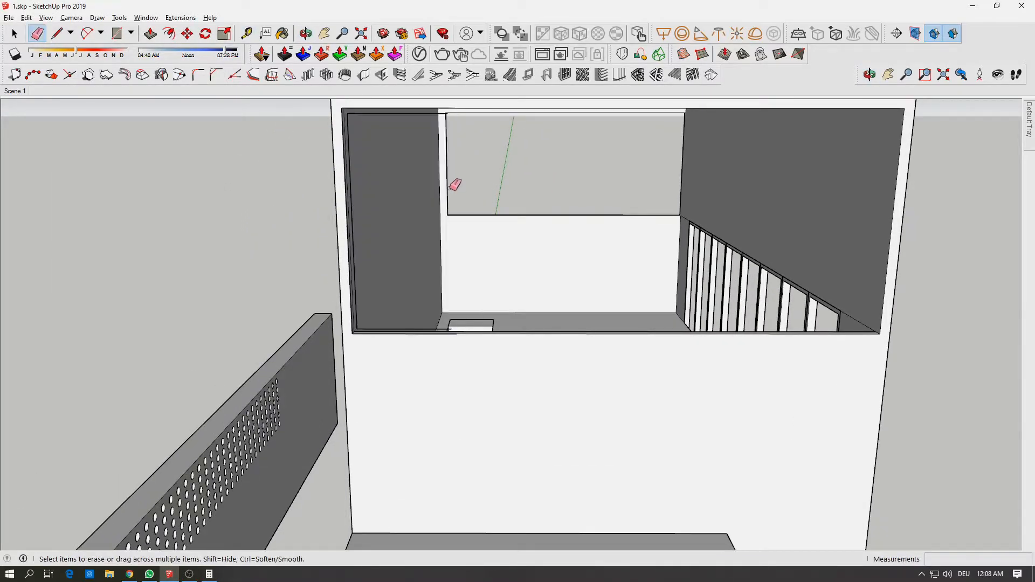
key(ctrl+z)
key(space)
click(366, 142)
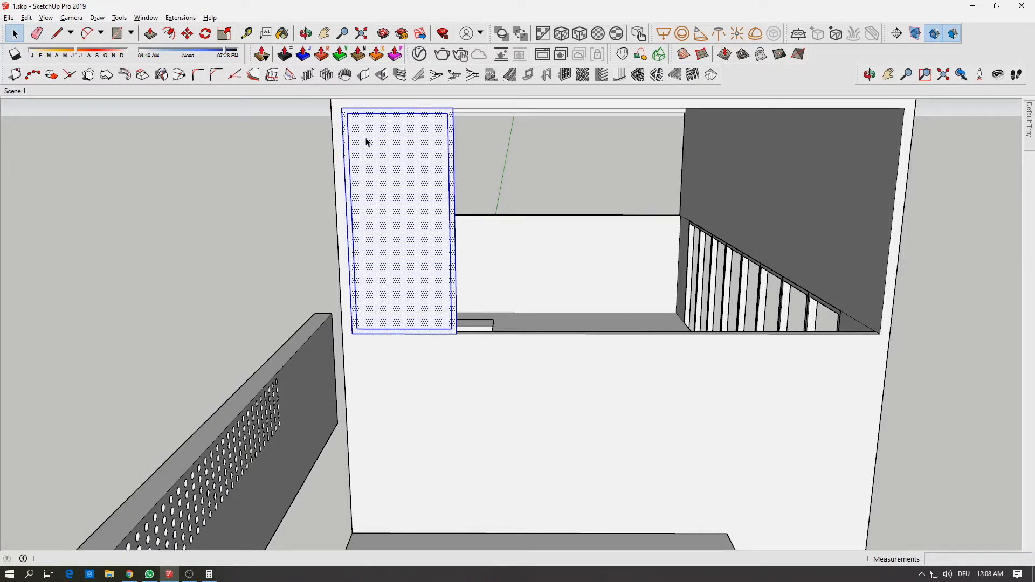
key(Delete)
Draw a full-height rectangle one tenth of the side opening's width at its end corner and make it a group.
key(r)
click(342, 108)
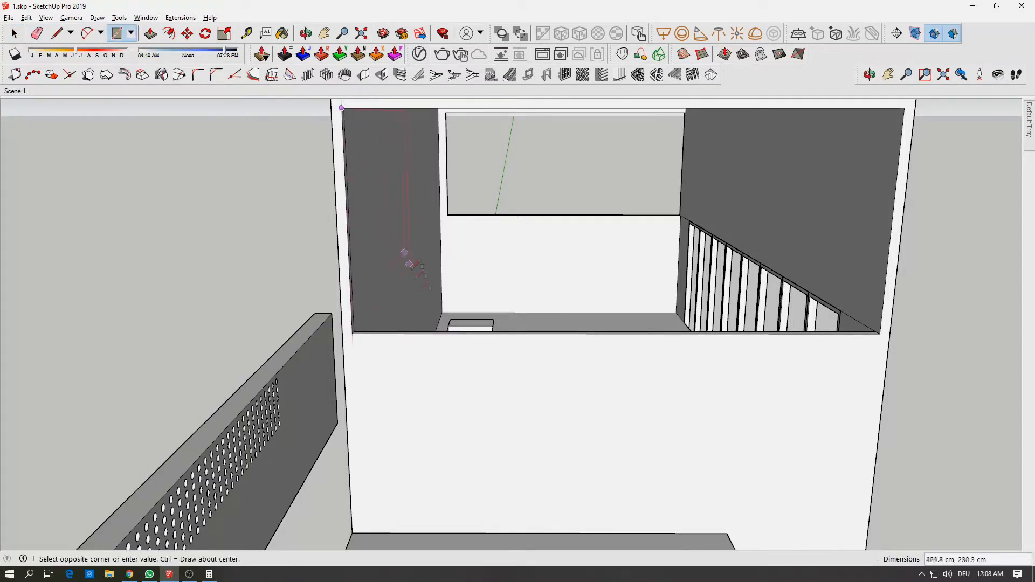
click(447, 332)
middle_drag(400, 301, 375, 272)
key(space)
click(372, 272)
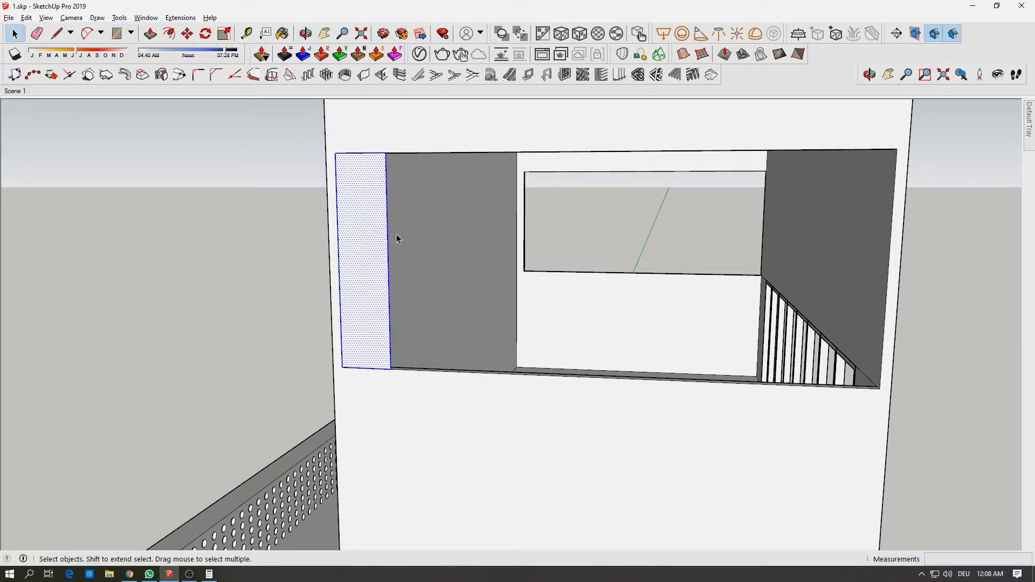
right_click(384, 231)
click(457, 326)
Inside the group, offset the rectangle 5 cm inward and delete the inner face to leave an open frame.
double_click(372, 276)
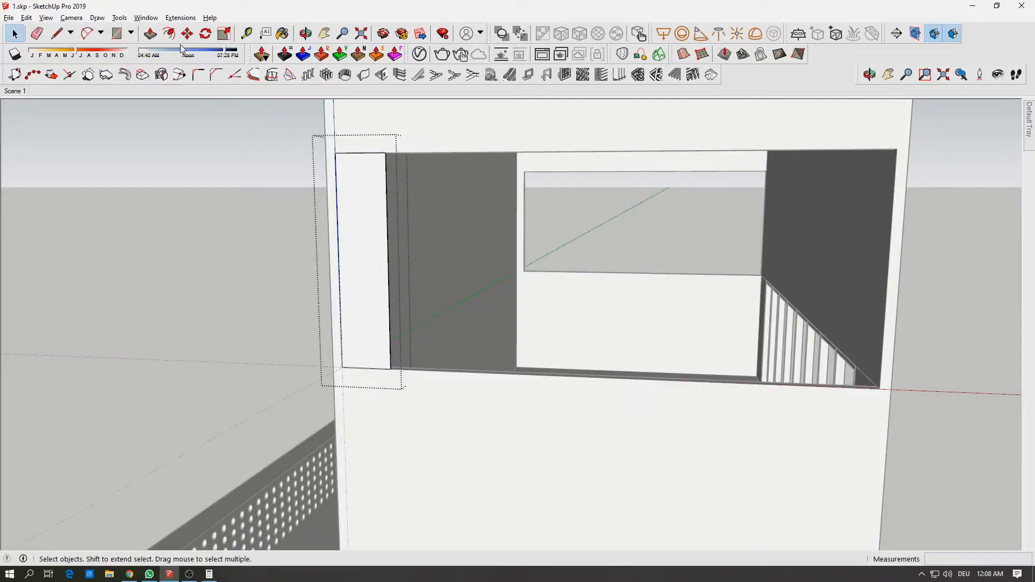
click(169, 34)
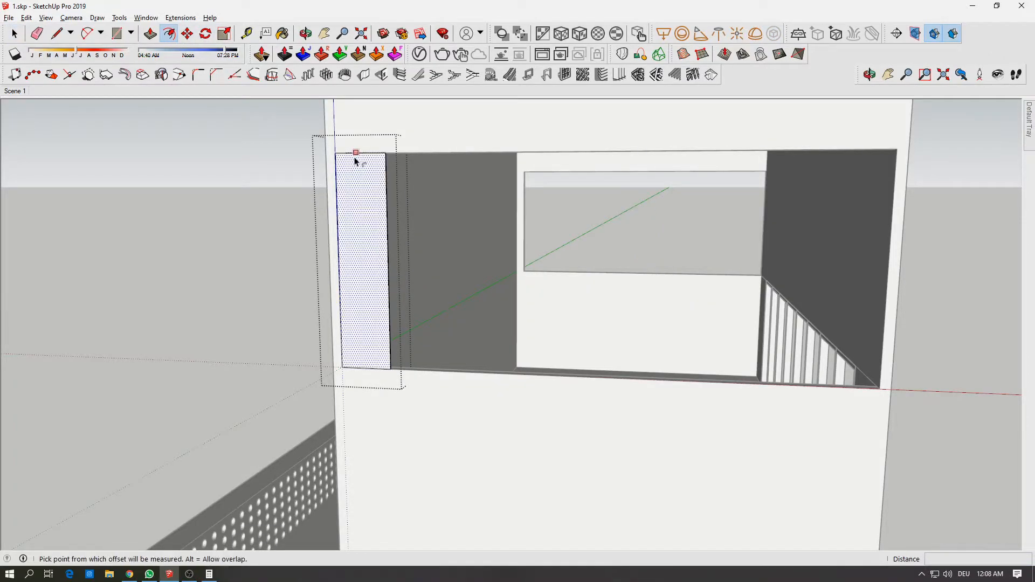
click(385, 158)
text(5)
key(Return)
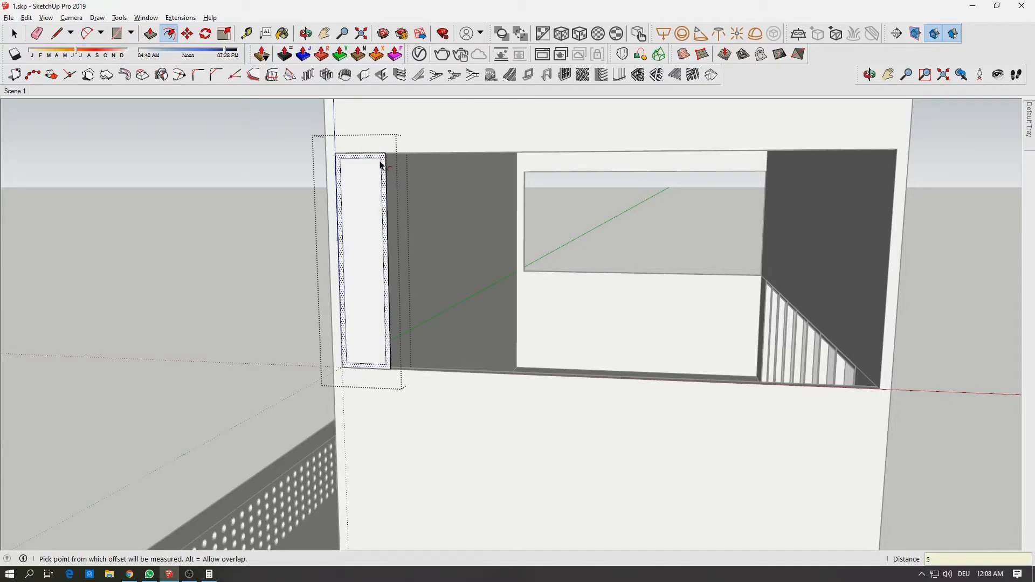
key(space)
middle_drag(396, 191, 54, 140)
click(220, 176)
key(Delete)
Push/Pull the frame face to give it depth, then close the group.
scroll(254, 174, up, 3)
shift+middle_drag(54, 141, 123, 209)
click(151, 33)
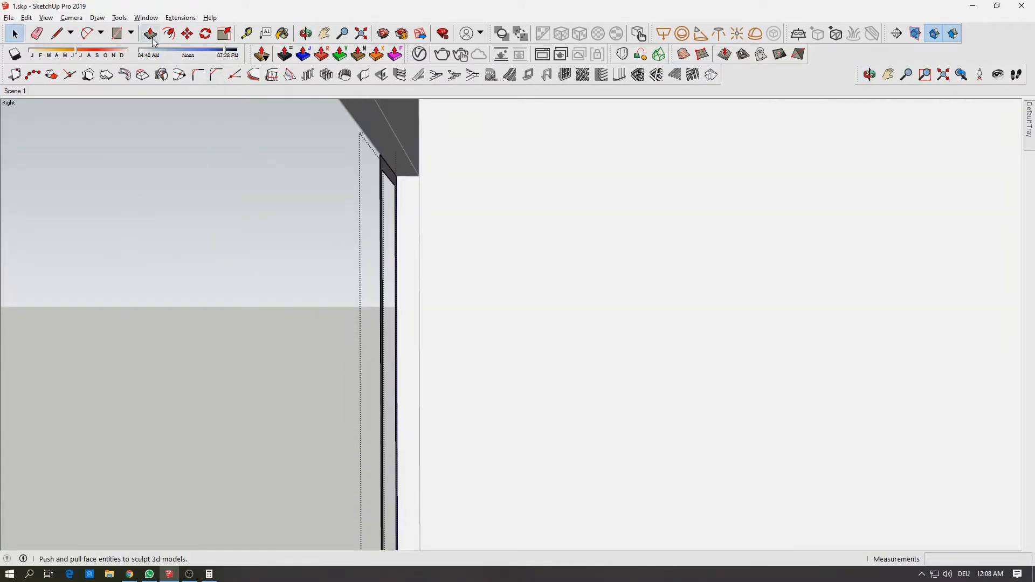
click(384, 174)
middle_drag(309, 162, 340, 199)
key(space)
click(316, 198)
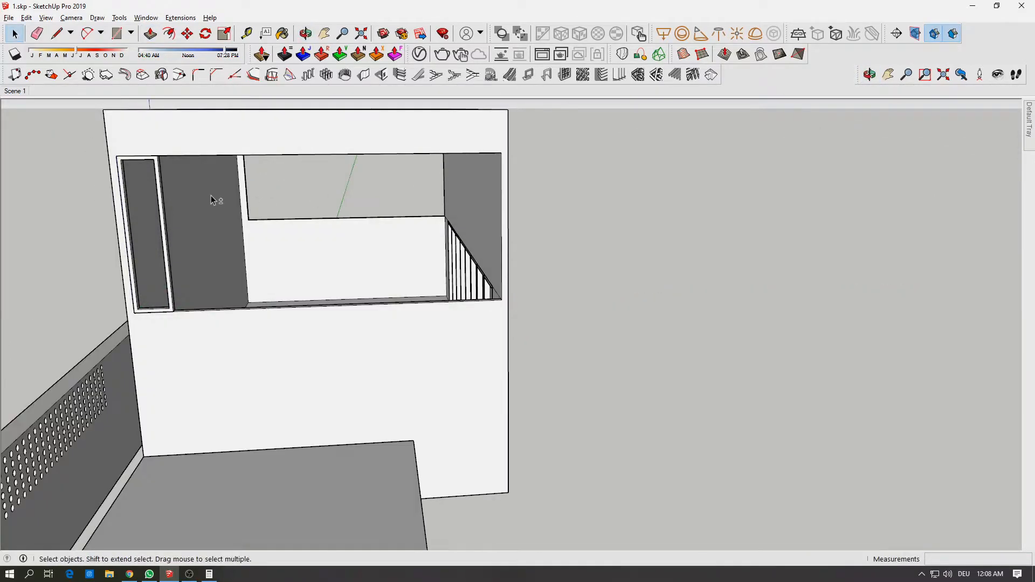
Copy the frame side by side along the side opening as an array of nine copies.
shift+middle_drag(128, 185, 262, 185)
click(260, 182)
click(187, 34)
click(269, 314)
key(ctrl)
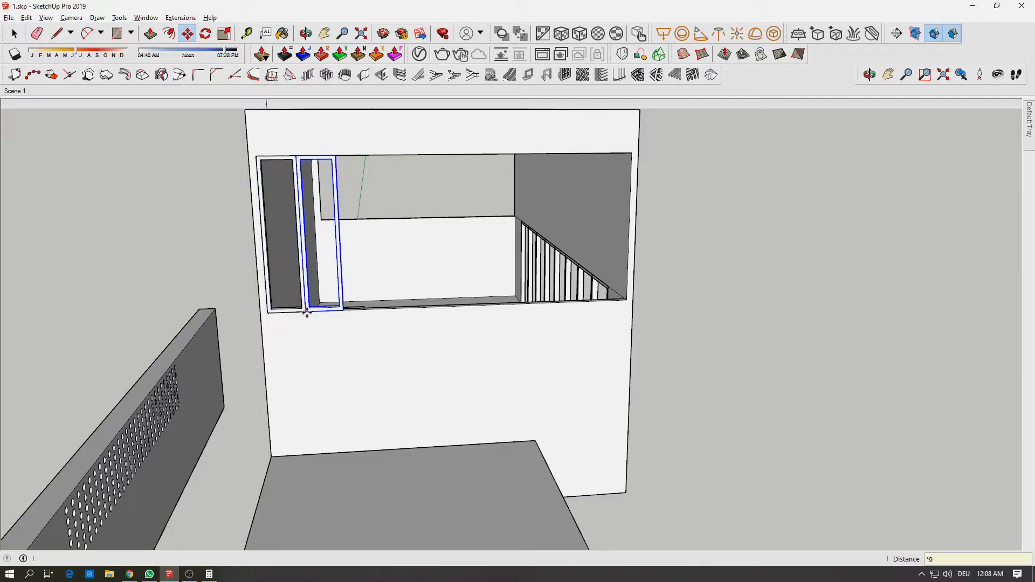
text(*9)
key(Return)
scroll(346, 309, down, 3)
middle_drag(393, 243, 486, 249)
key(space)
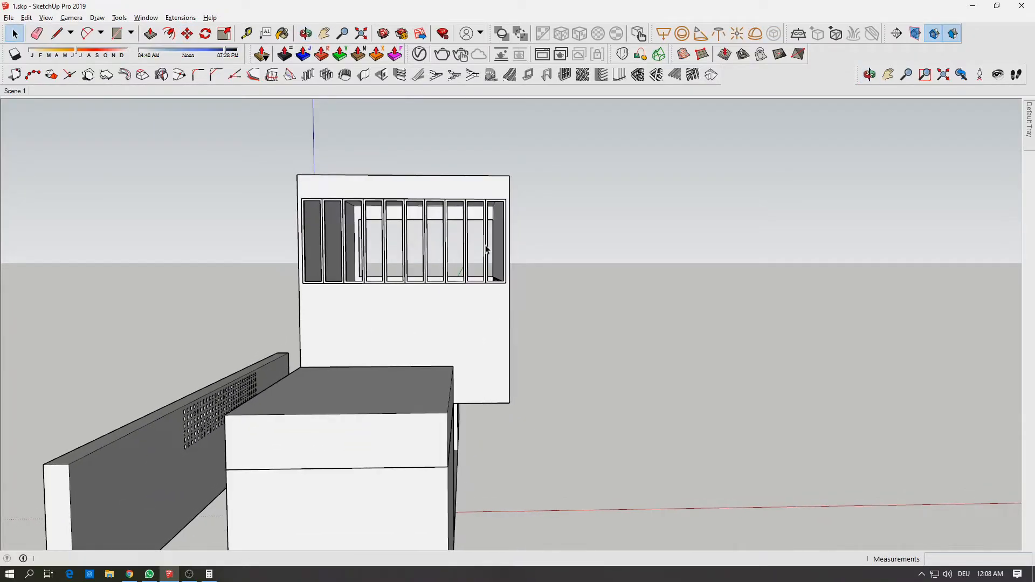
drag(492, 243, 343, 244)
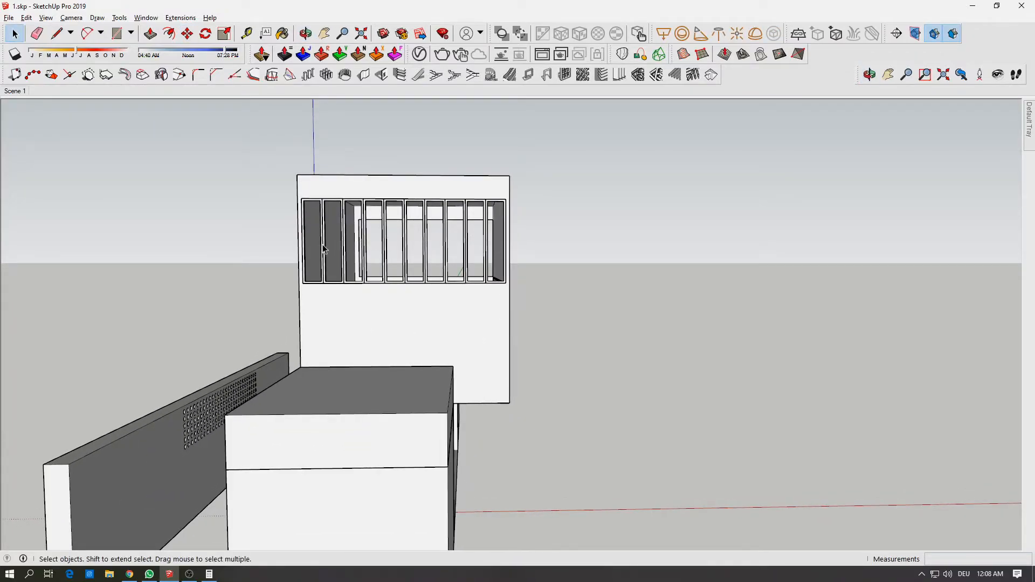
Select all ten frames of the side opening and copy the row from its lower corner to the opposite side's opening.
drag(364, 253, 363, 254)
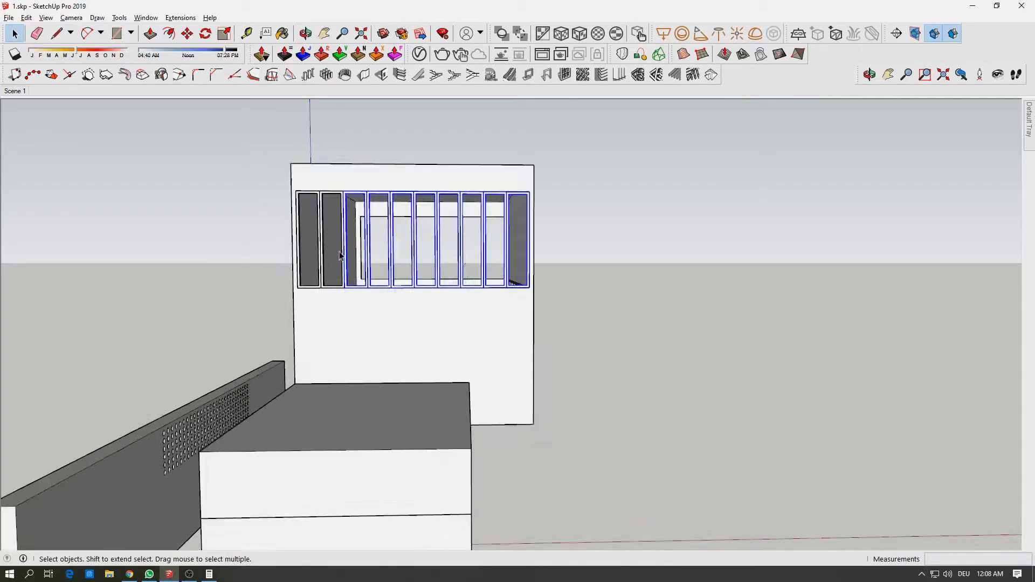
scroll(363, 253, up, 5)
shift+click(350, 249)
shift+click(277, 267)
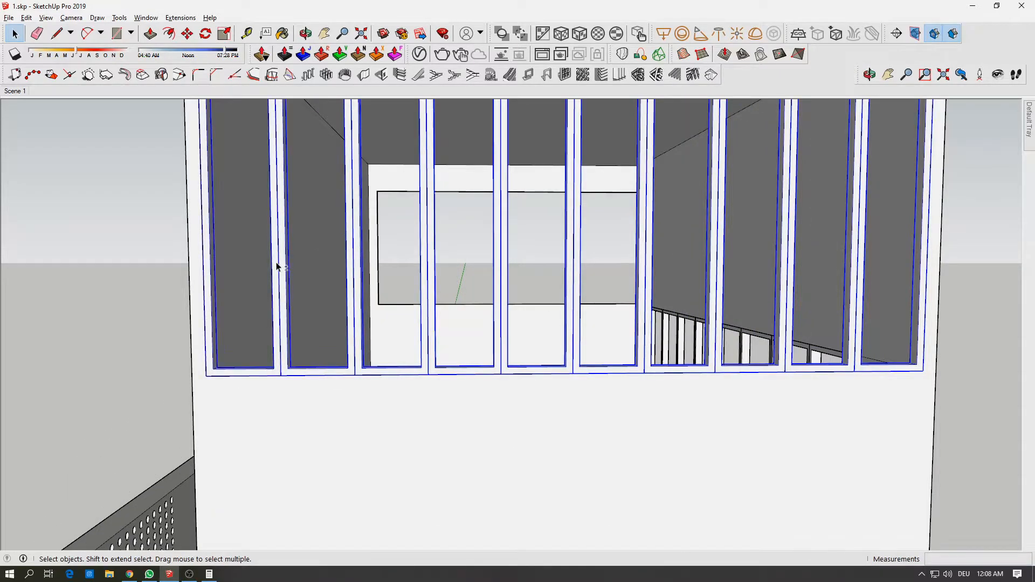
click(187, 34)
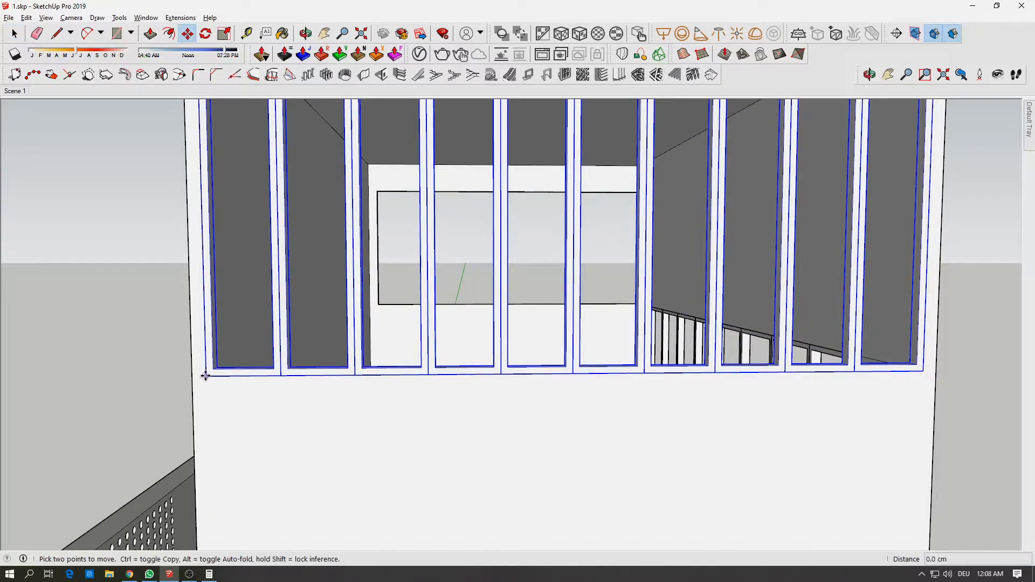
click(206, 376)
key(ctrl)
middle_drag(238, 318, 978, 555)
middle_drag(340, 459, 959, 480)
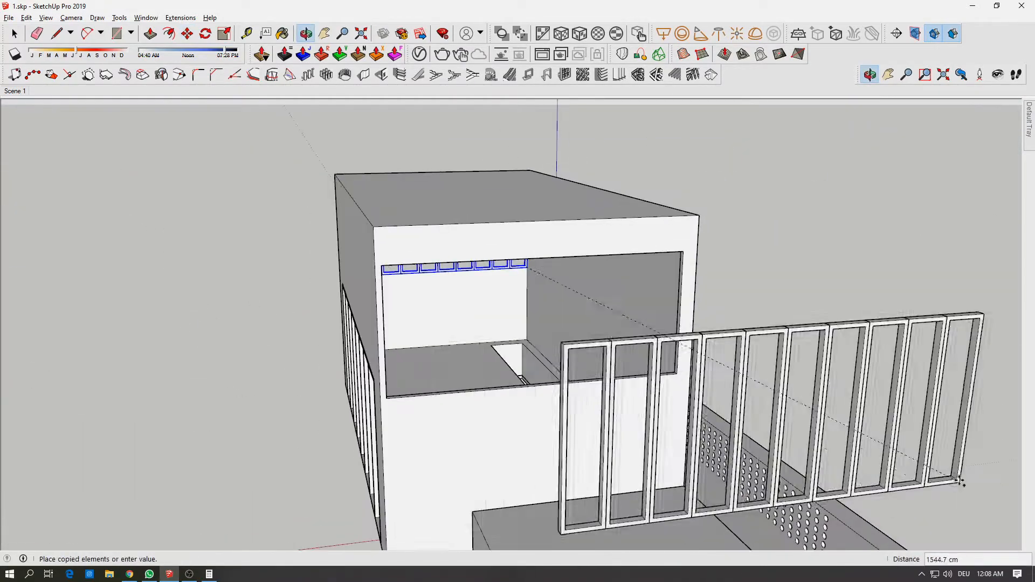
scroll(656, 361, up, 7)
middle_drag(661, 363, 711, 394)
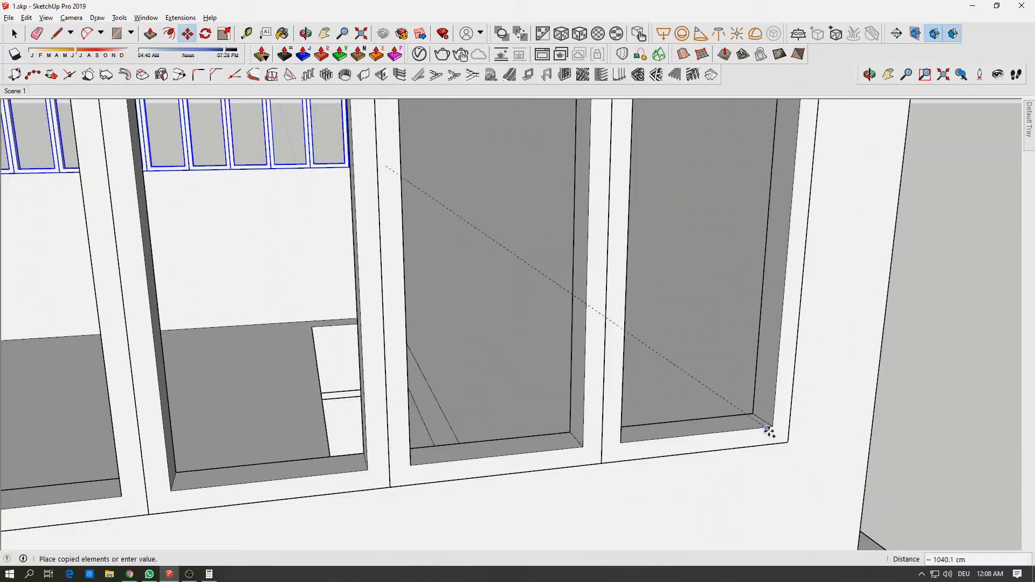
click(768, 429)
scroll(682, 481, down, 10)
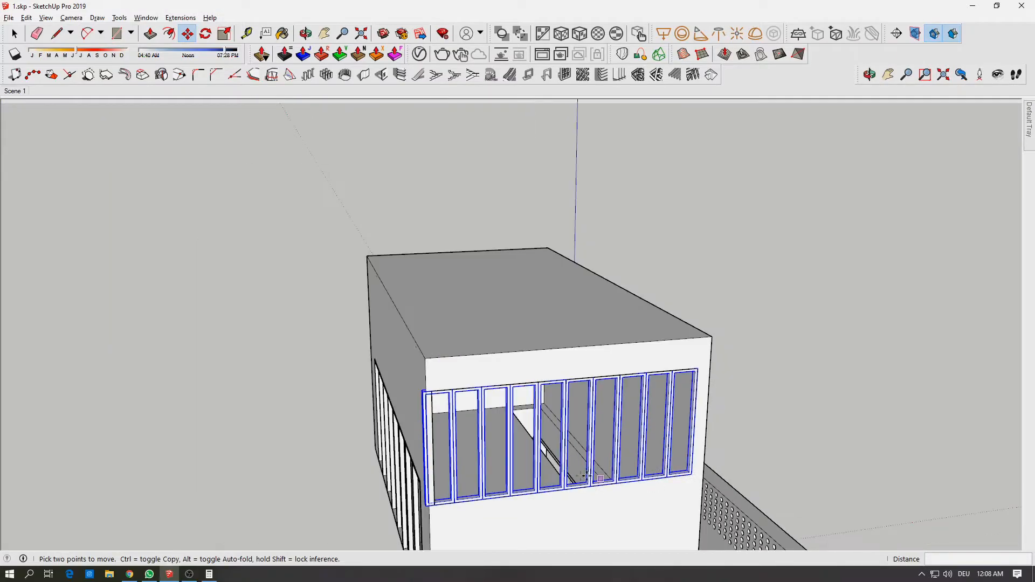
key(space)
Move the copied row of frames 36 cm sideways along the opposite opening.
middle_drag(500, 483, 458, 385)
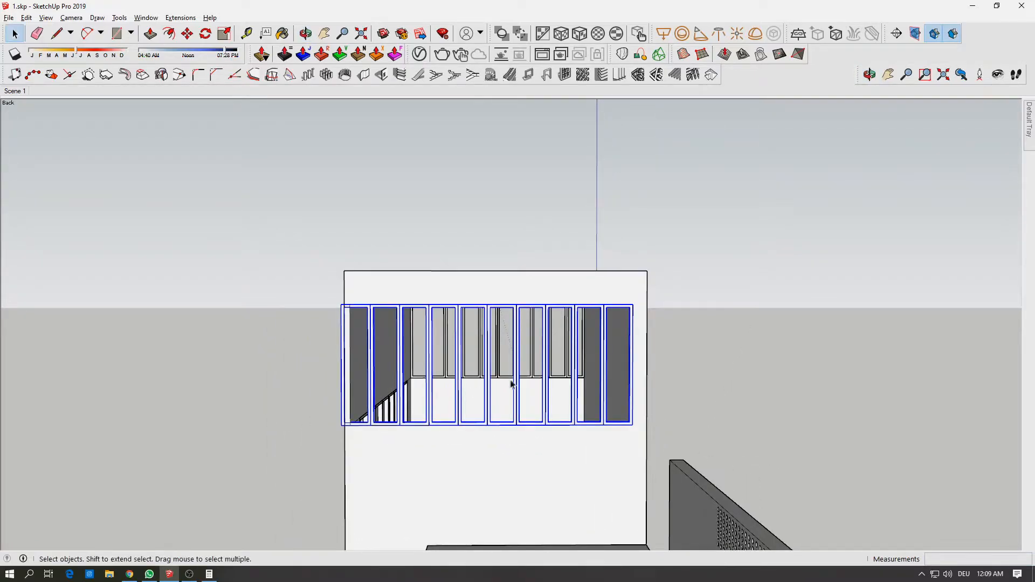
scroll(539, 383, up, 5)
scroll(723, 382, down, 2)
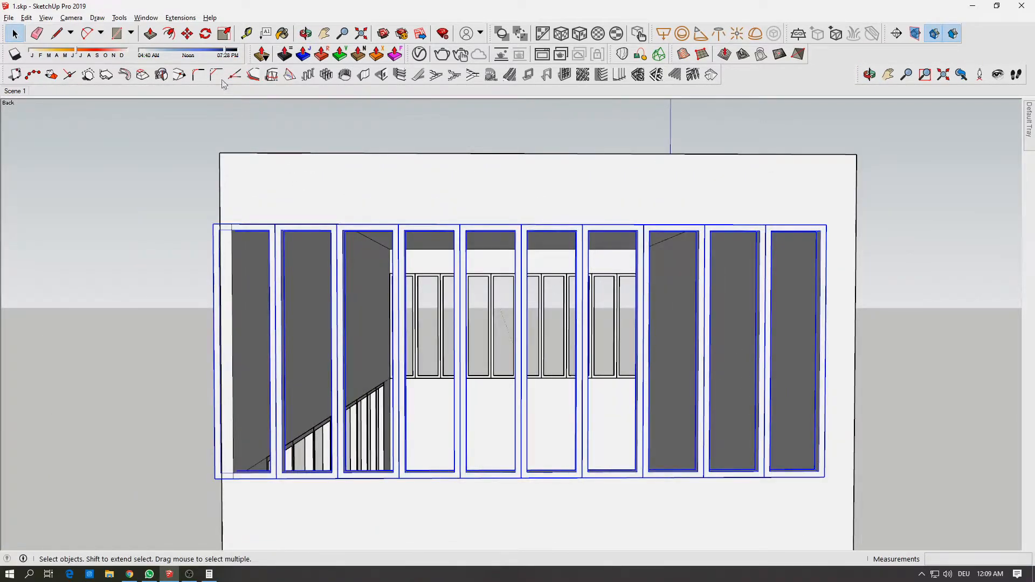
click(187, 35)
click(642, 286)
click(599, 286)
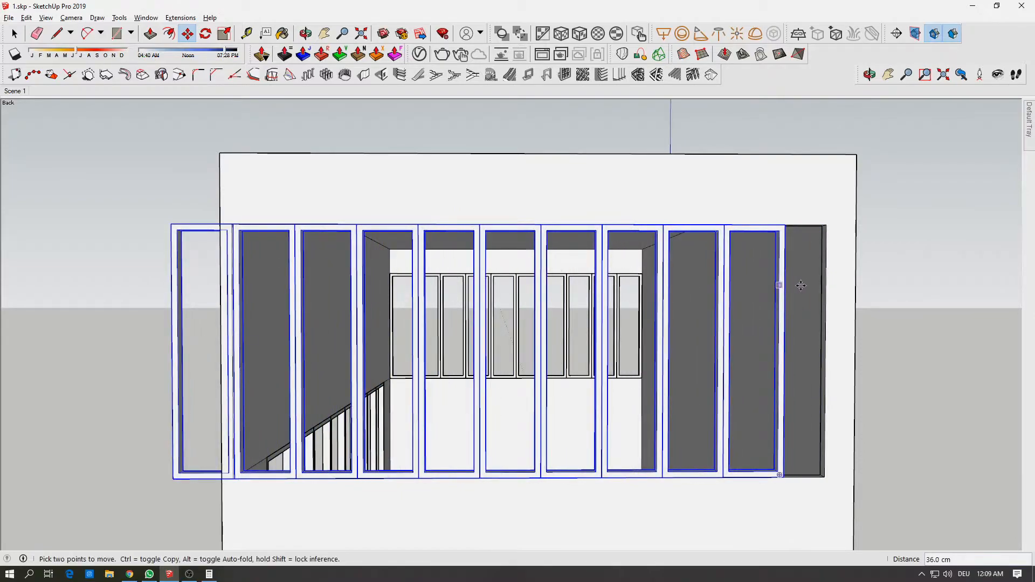
Push/Pull the end face of the opposite opening outward about 16 cm to widen it.
scroll(797, 286, up, 3)
scroll(498, 315, up, 3)
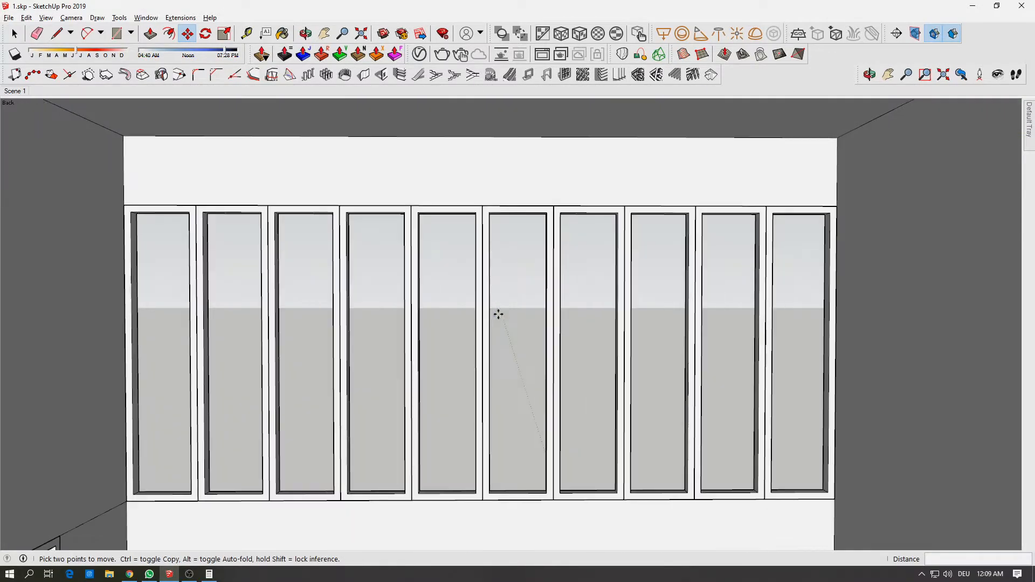
scroll(760, 335, down, 2)
scroll(832, 354, up, 4)
scroll(677, 345, down, 3)
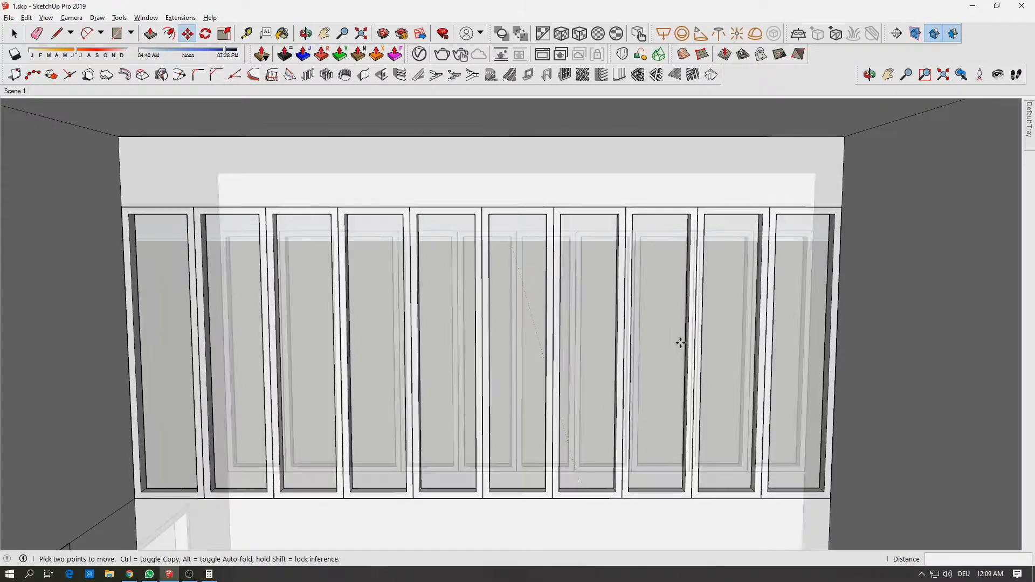
scroll(736, 357, up, 3)
scroll(722, 382, down, 6)
shift+middle_drag(774, 402, 620, 271)
scroll(620, 271, down, 1)
key(space)
triple_click(612, 267)
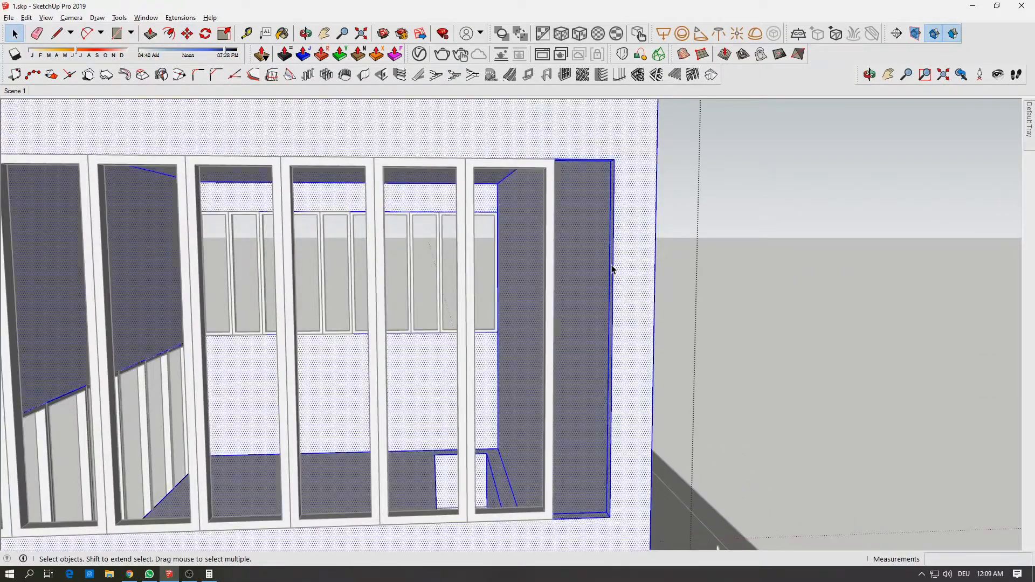
click(150, 33)
drag(613, 230, 497, 248)
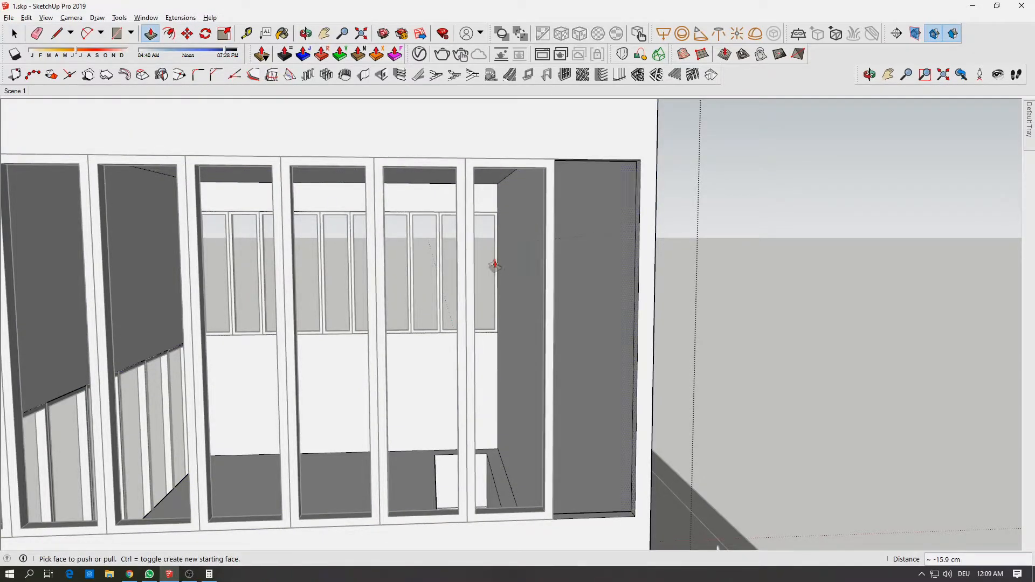
scroll(514, 274, down, 3)
scroll(514, 274, down, 3)
Select only the ten copied frames and move the row about 33 cm back toward the widened end of the opening.
key(space)
drag(270, 241, 549, 347)
middle_drag(549, 347, 382, 373)
drag(453, 406, 574, 429)
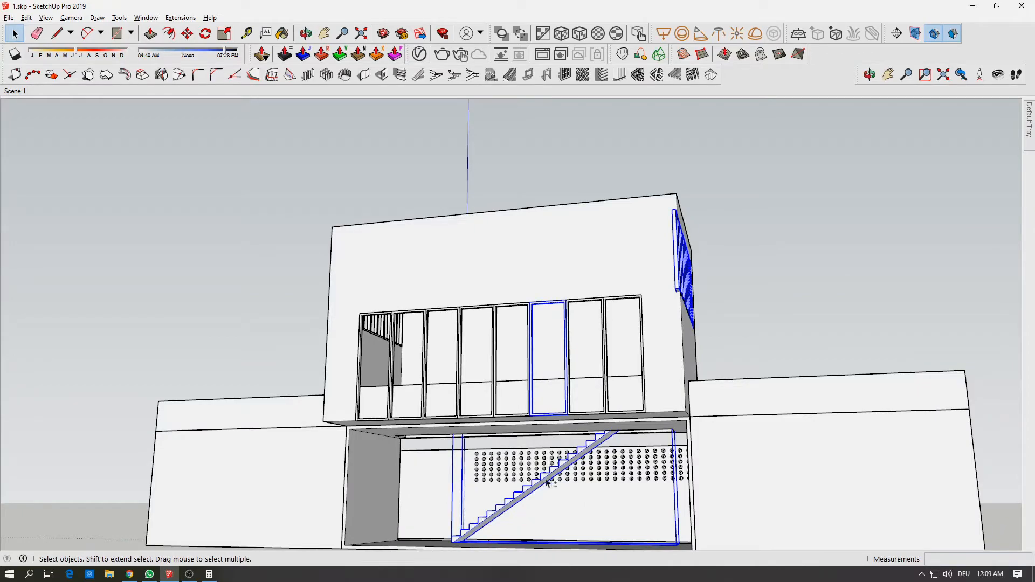
shift+click(567, 465)
shift+click(558, 309)
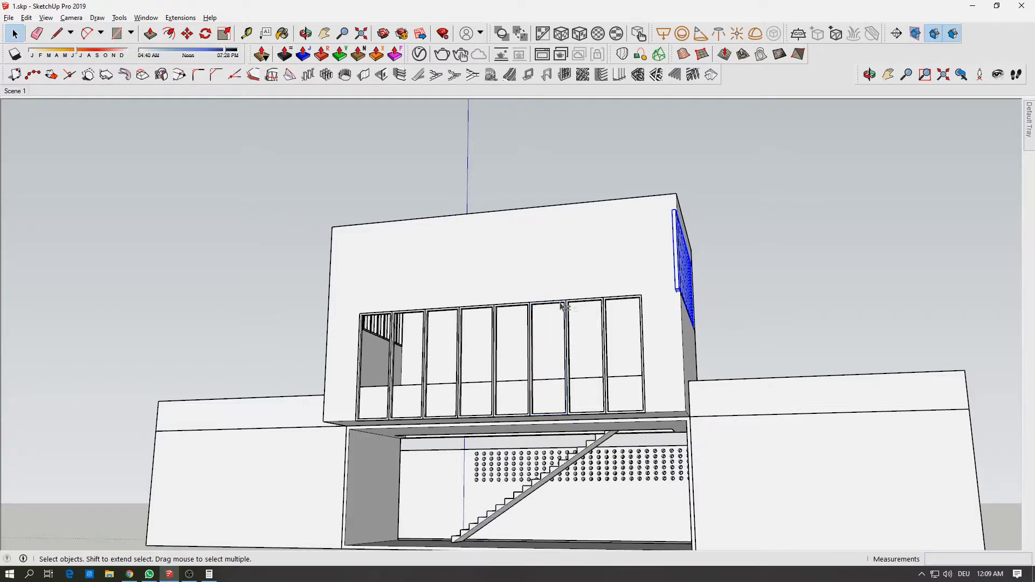
middle_drag(559, 309, 564, 370)
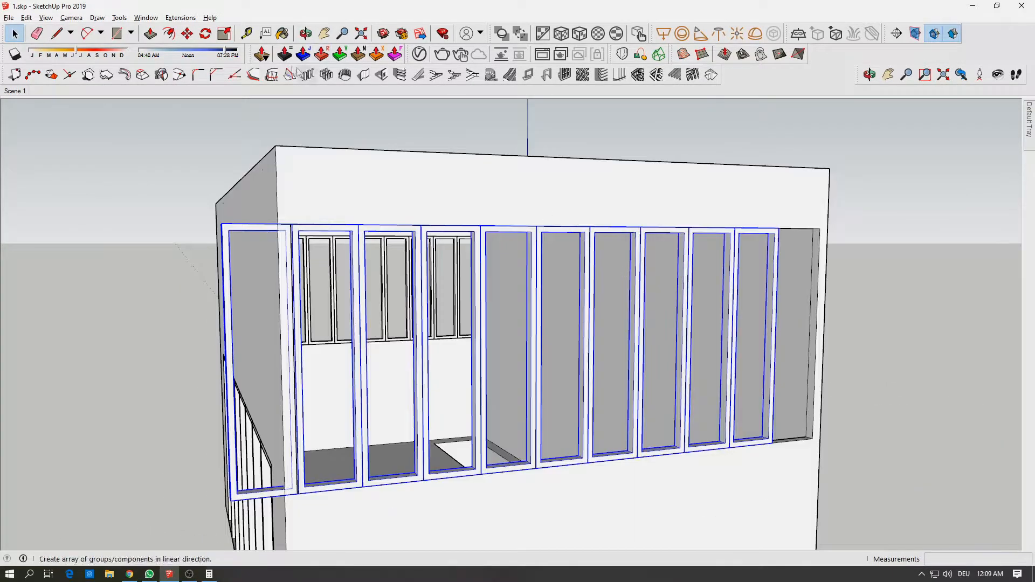
click(187, 34)
click(773, 449)
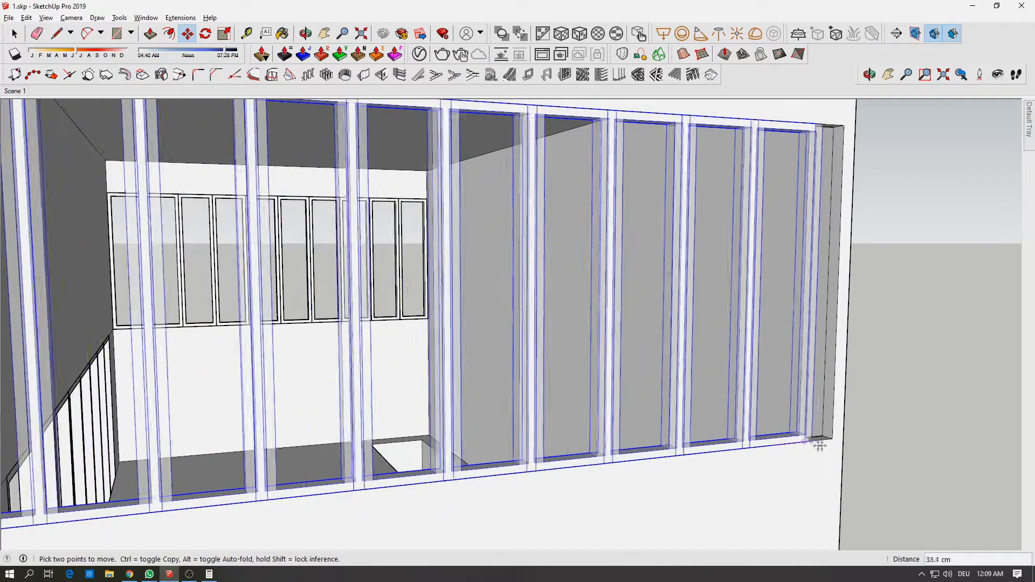
scroll(586, 342, down, 5)
key(space)
Measure the inner width of the ground floor's front opening.
middle_drag(340, 376, 696, 385)
scroll(447, 357, down, 2)
scroll(447, 357, down, 3)
middle_drag(518, 326, 544, 285)
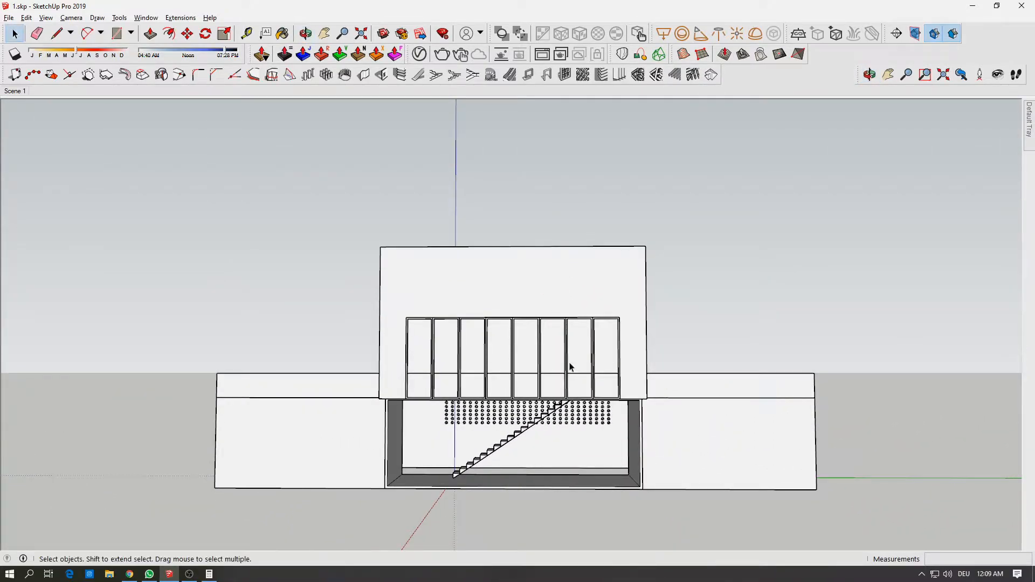
scroll(566, 372, up, 2)
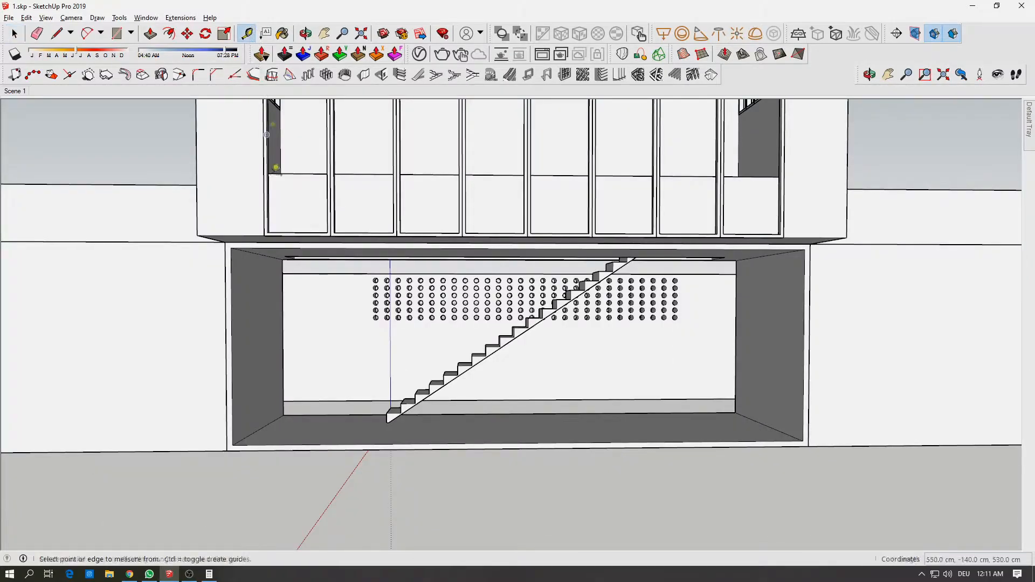
click(232, 309)
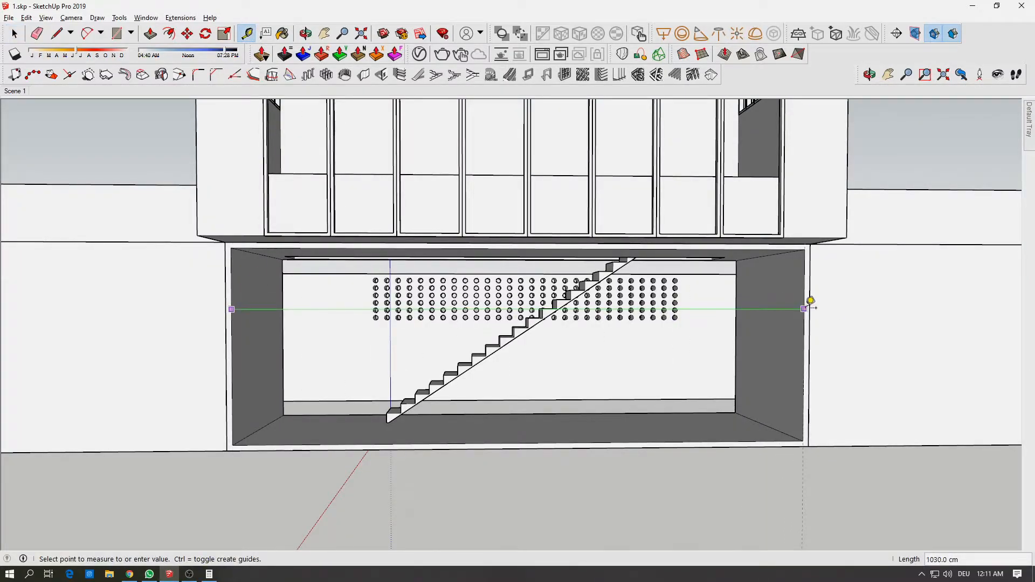
key(Escape)
Switch to the calculator and divide 1030 by 5 to get the width of one panel.
click(210, 575)
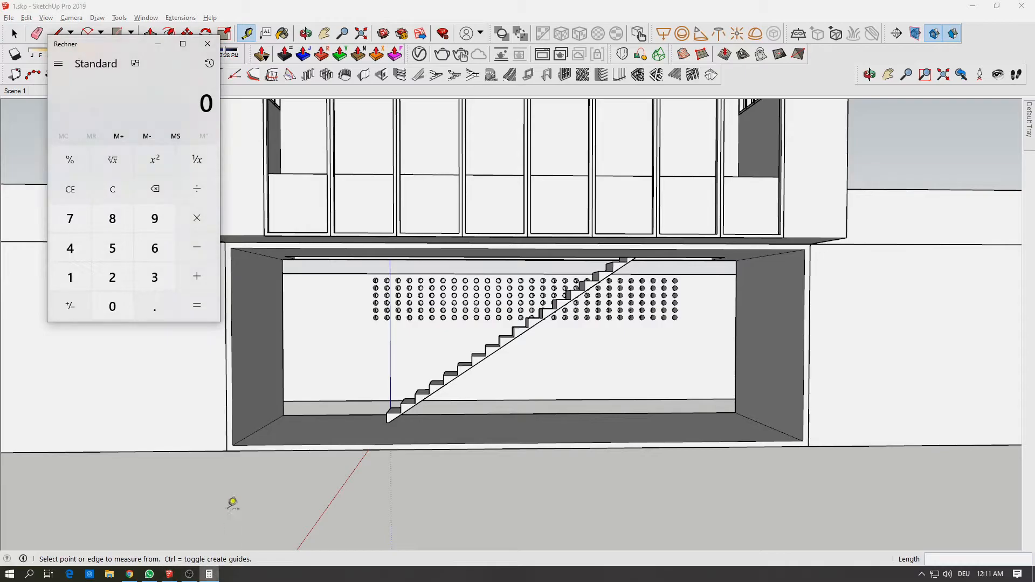
text(1030)
text(/5)
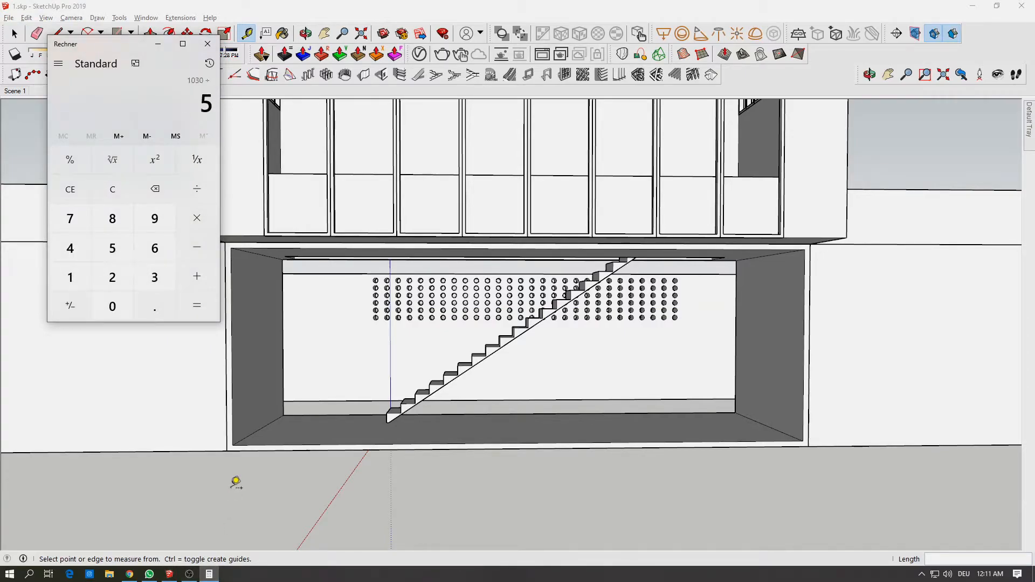
click(158, 44)
scroll(318, 460, down, 4)
shift+middle_drag(316, 460, 310, 377)
key(r)
click(285, 432)
key(Up)
key(Right)
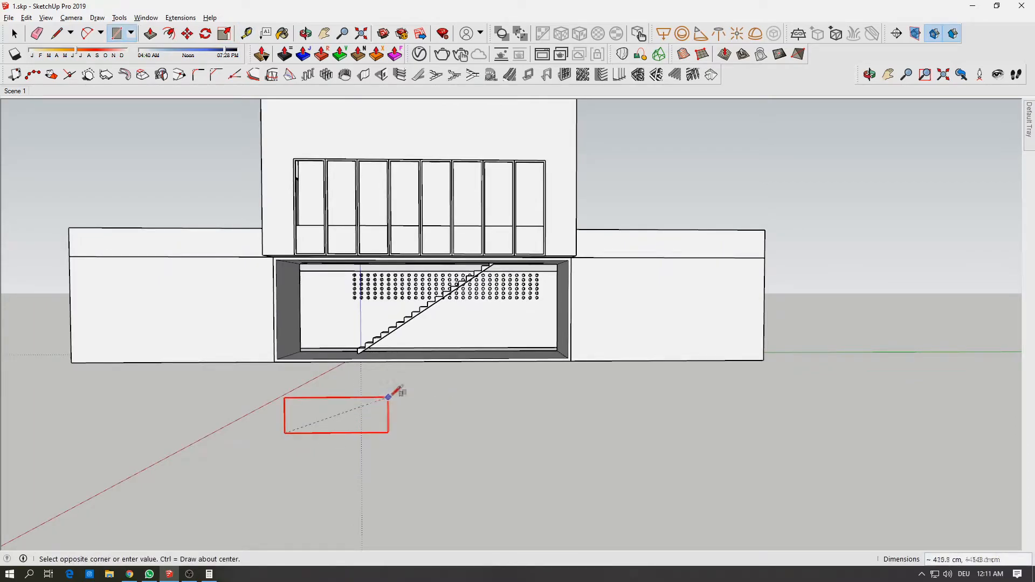
scroll(405, 406, down, 1)
middle_drag(405, 406, 436, 449)
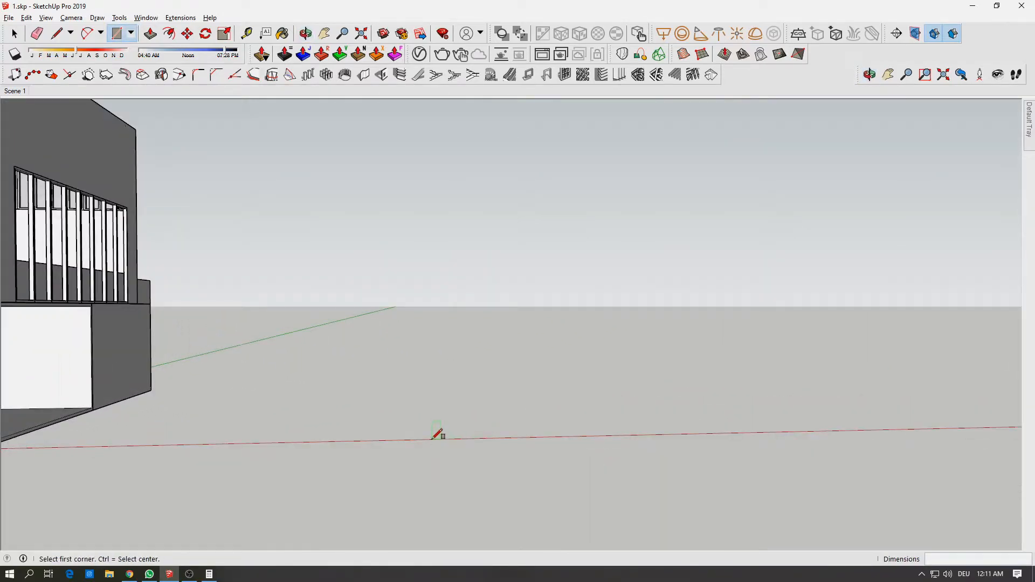
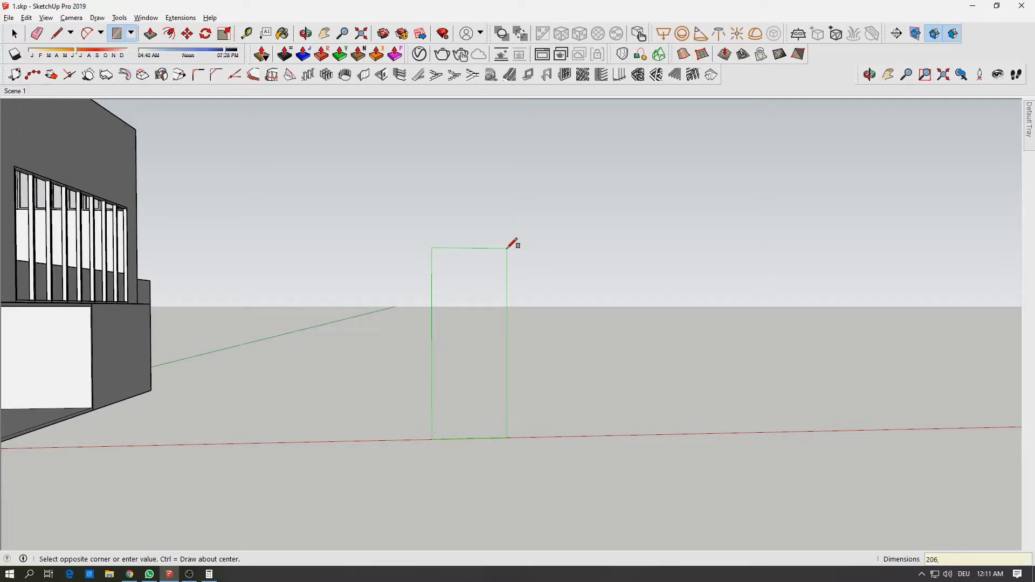
Measure the height of the ground floor's front opening from its bottom edge to its top edge.
middle_drag(224, 261, 175, 101)
click(246, 33)
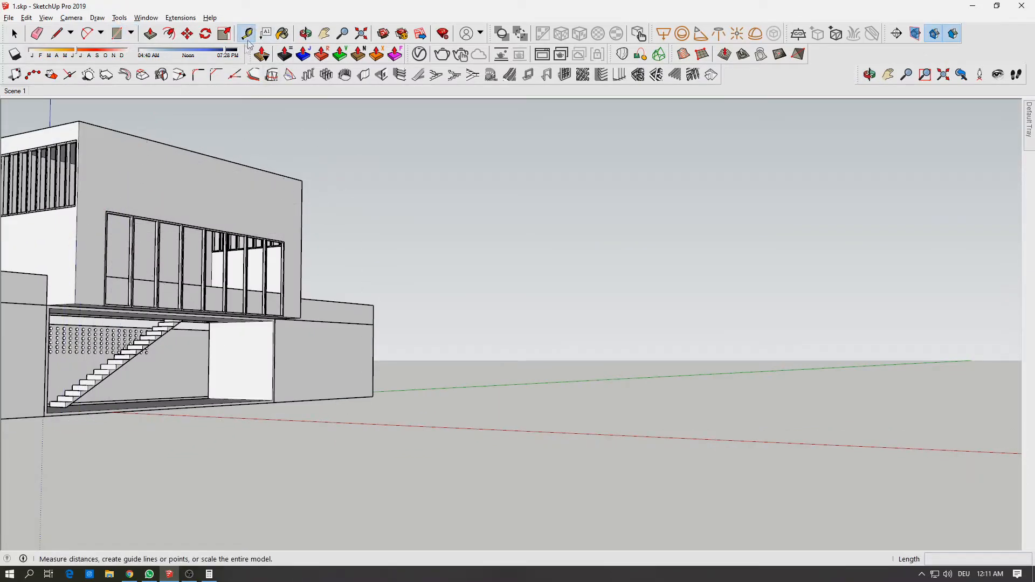
scroll(216, 399, up, 3)
click(252, 397)
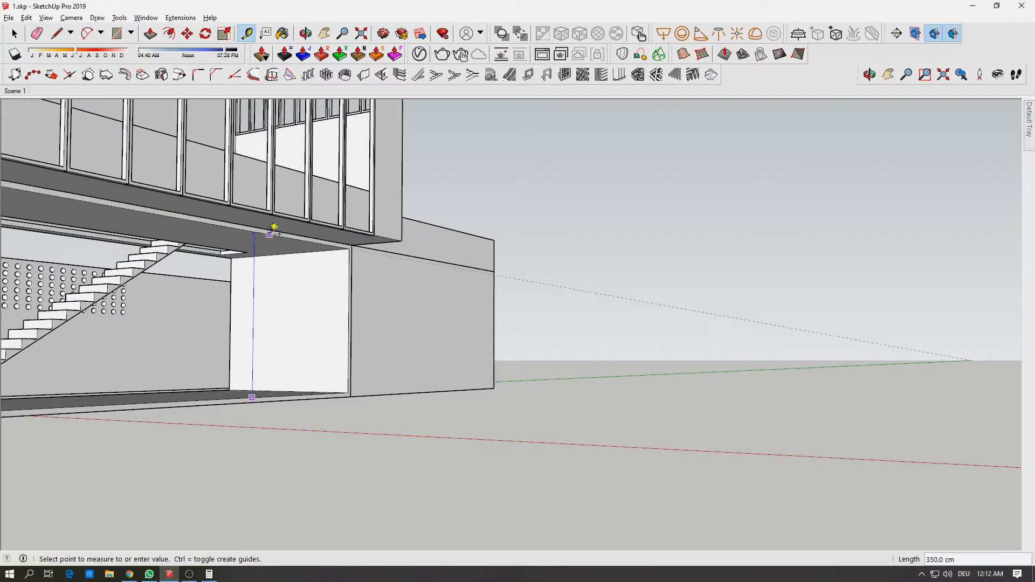
Draw an upright rectangle of 206 by 305 cm standing on the red axis in front of the house.
middle_drag(274, 228, 485, 377)
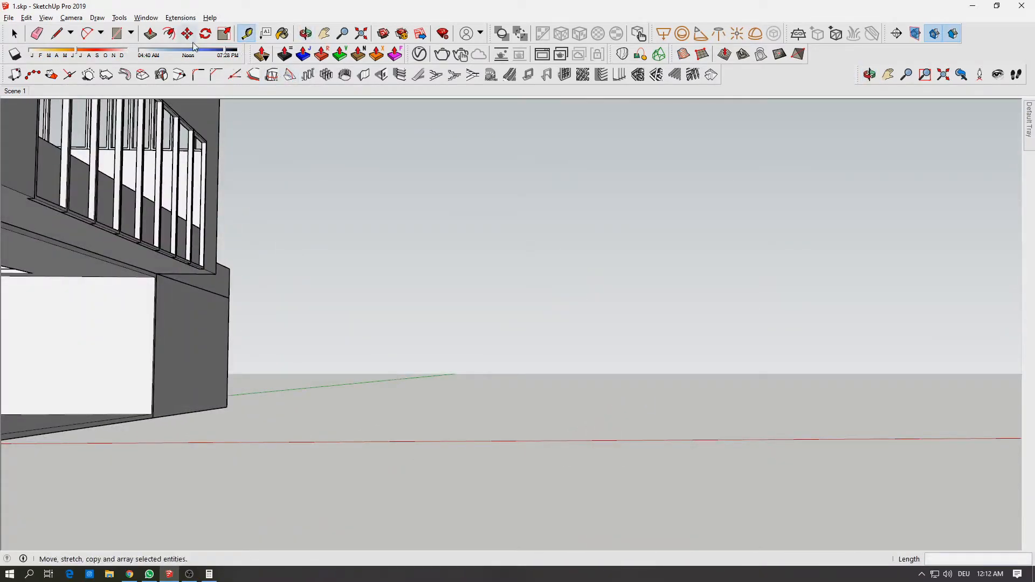
key(r)
click(372, 442)
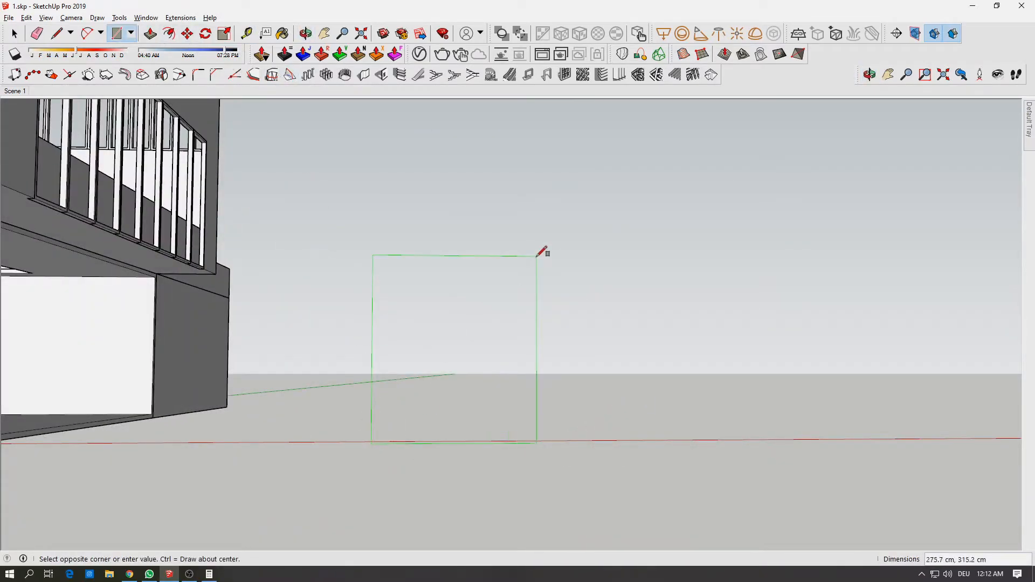
text(206,305)
key(Return)
Rotate the upright rectangle about a vertical axis so that it stands parallel to the house front.
middle_drag(543, 247, 250, 389)
key(space)
click(253, 380)
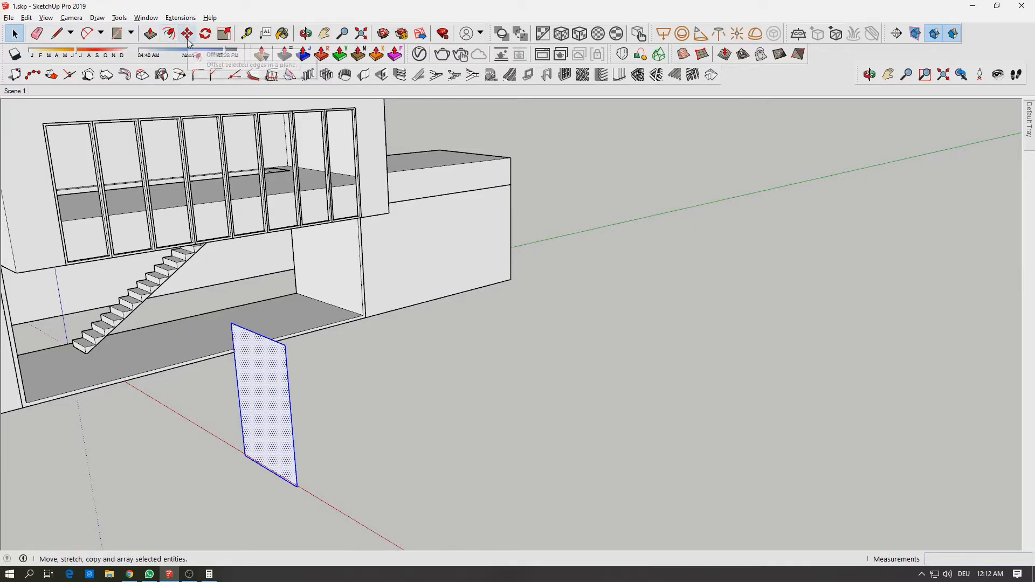
click(205, 34)
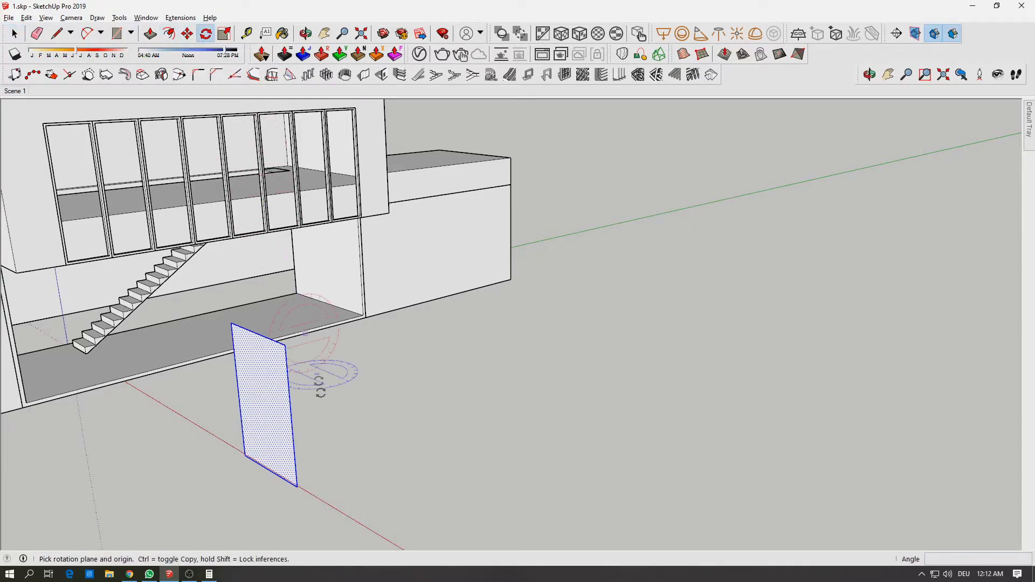
click(324, 474)
click(296, 484)
middle_drag(270, 450, 428, 450)
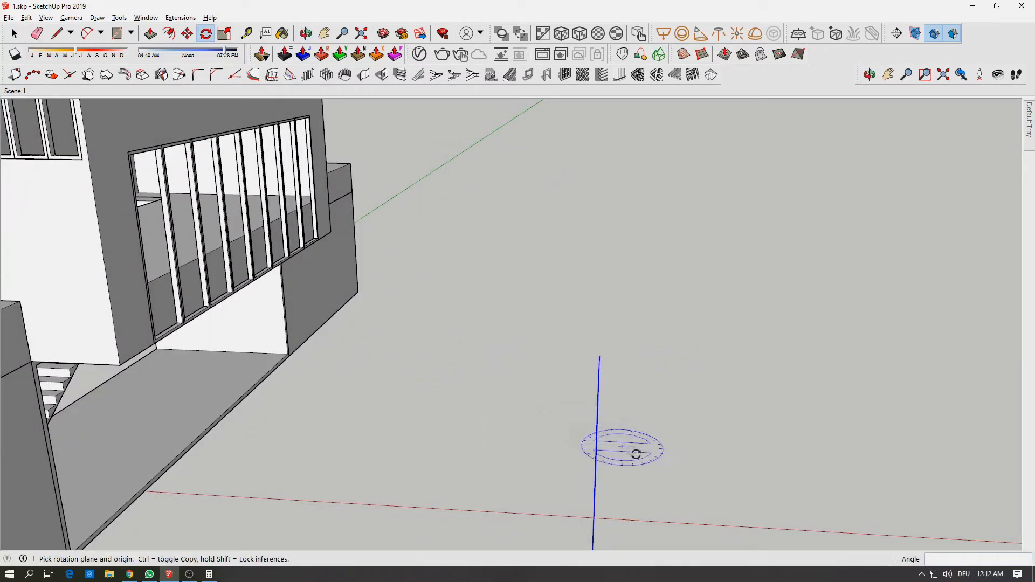
middle_drag(629, 451, 759, 430)
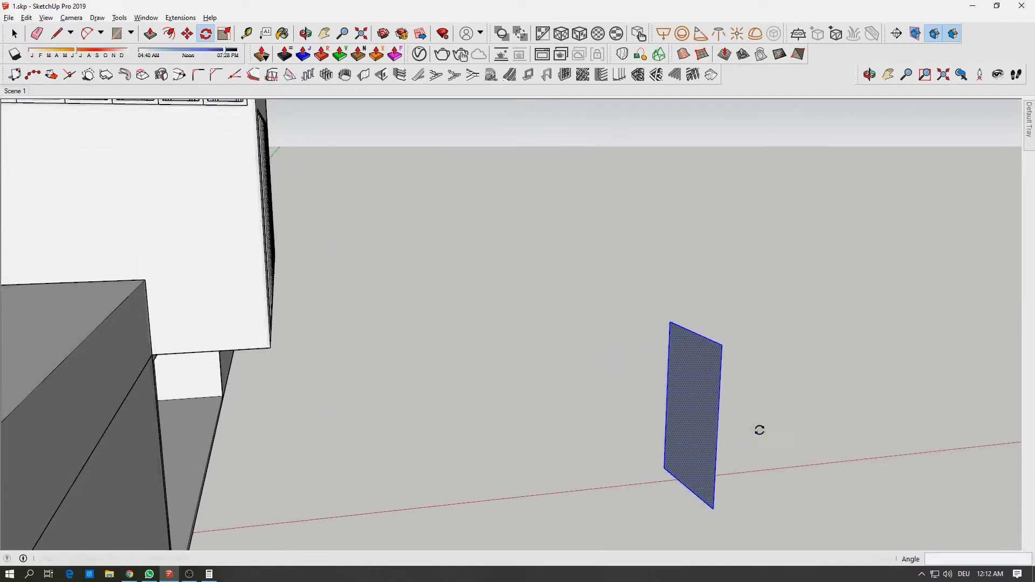
Push/Pull the rectangle 5 cm to turn it into a solid panel.
click(159, 38)
drag(667, 377, 671, 382)
mouse_move(701, 380)
middle_down()
mouse_move(745, 377)
mouse_move(396, 363)
mouse_move(492, 399)
mouse_move(469, 384)
mouse_move(430, 383)
middle_up()
key(alt+Tab)
key(alt+Tab)
Move the leftmost framed panel of the upper front opening down onto the left wing's front wall, beside the ground-floor opening's bottom corner.
middle_drag(307, 216, 365, 324)
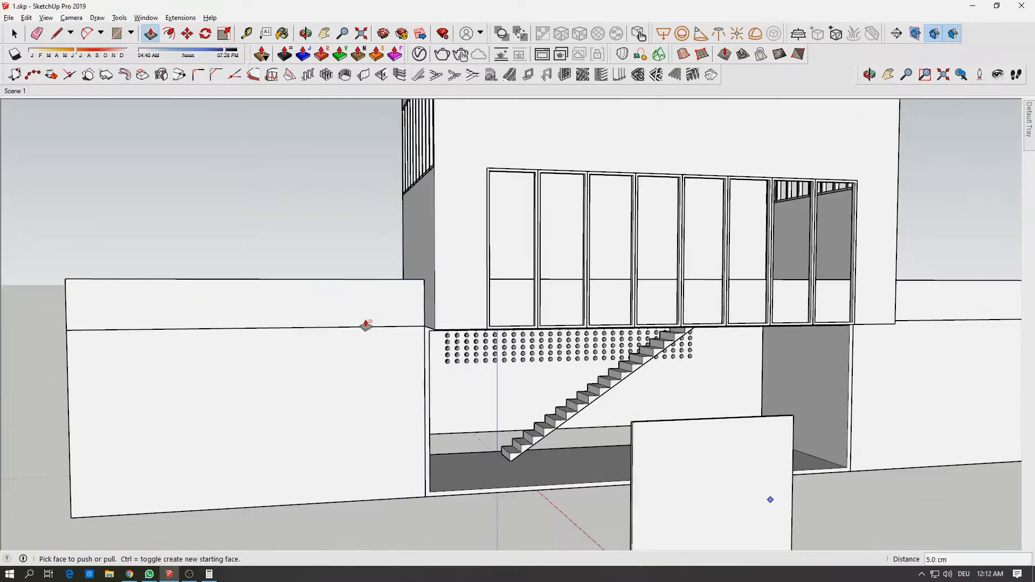
key(space)
click(490, 331)
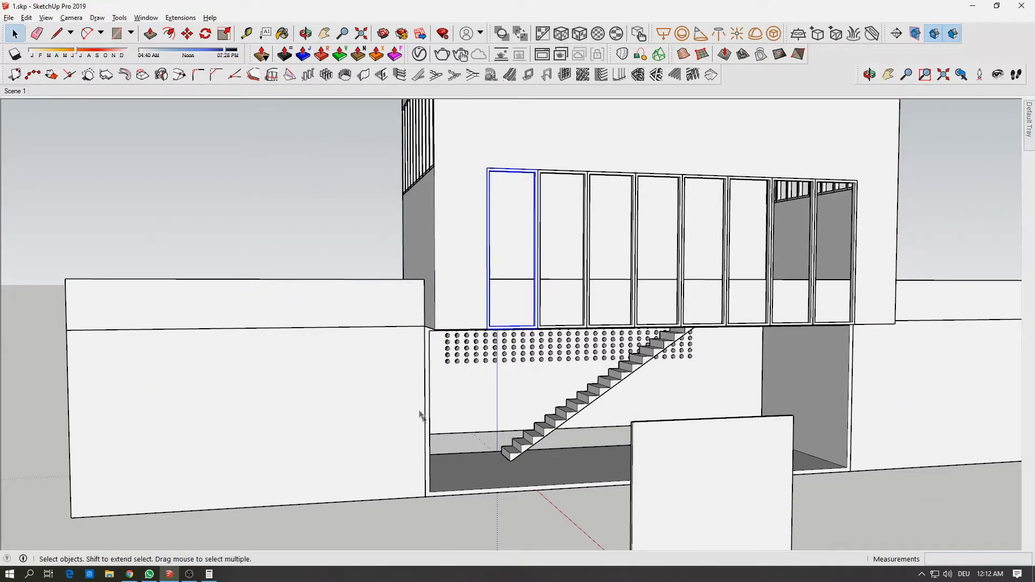
double_click(393, 406)
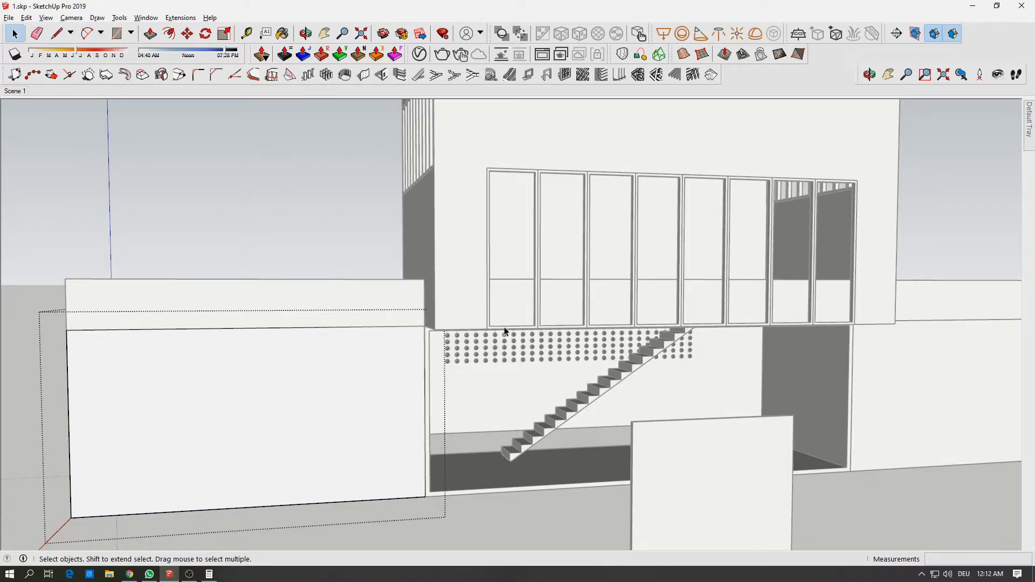
click(506, 331)
click(490, 330)
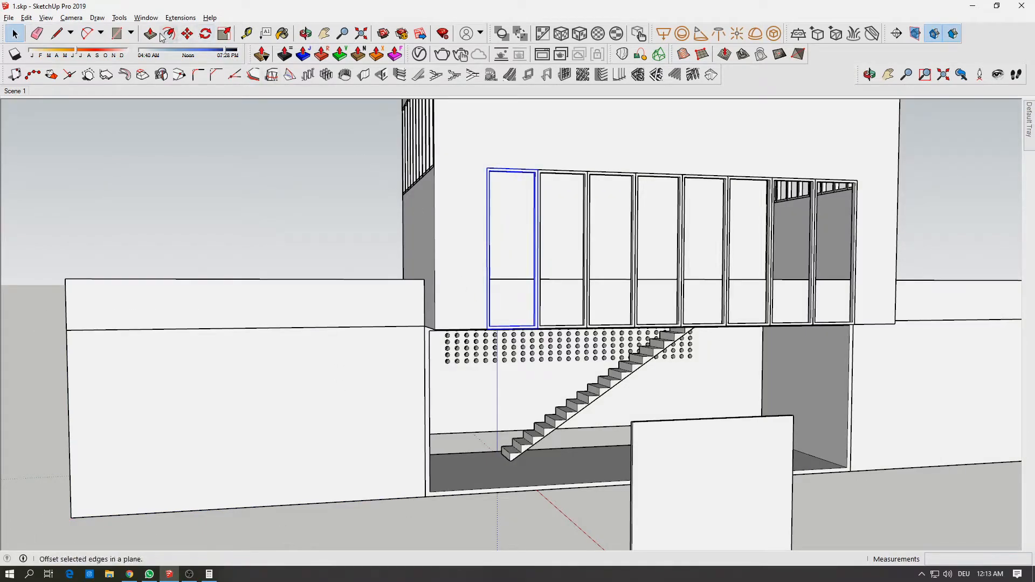
click(187, 38)
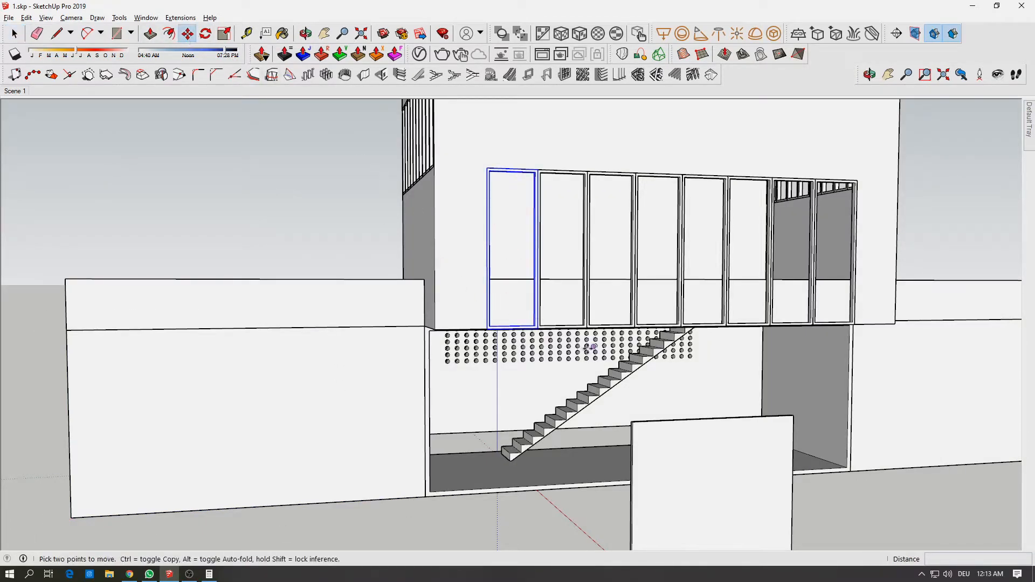
click(538, 328)
scroll(426, 496, up, 1)
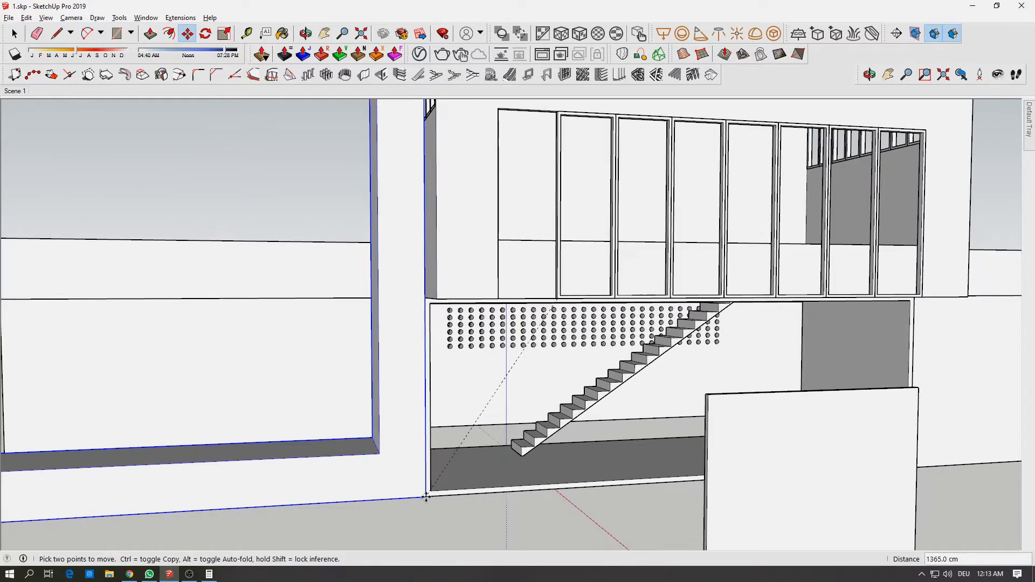
scroll(426, 496, up, 5)
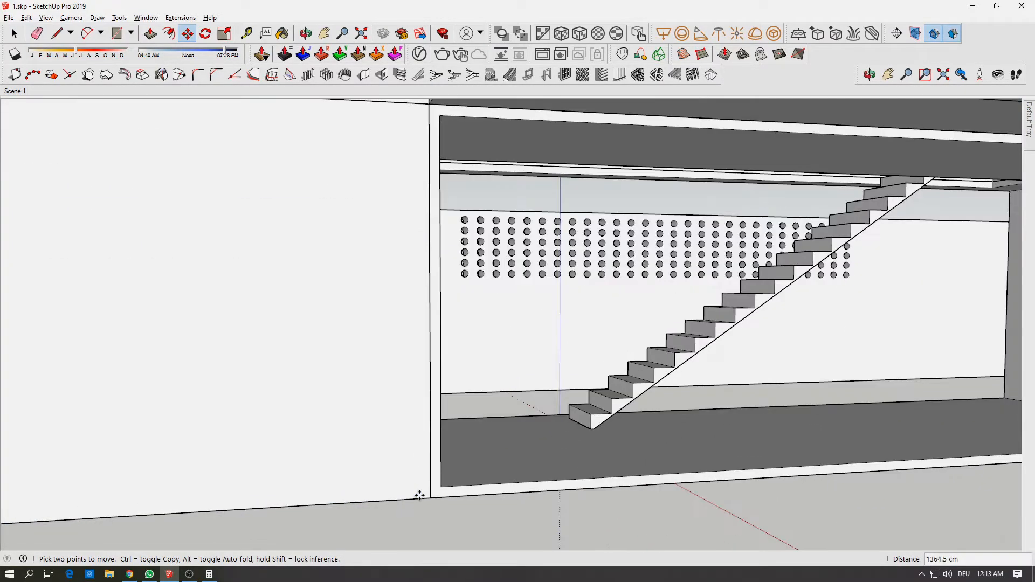
click(430, 499)
Delete the staircase inside the ground-floor opening.
scroll(355, 306, down, 4)
middle_drag(355, 307, 493, 396)
scroll(342, 299, down, 5)
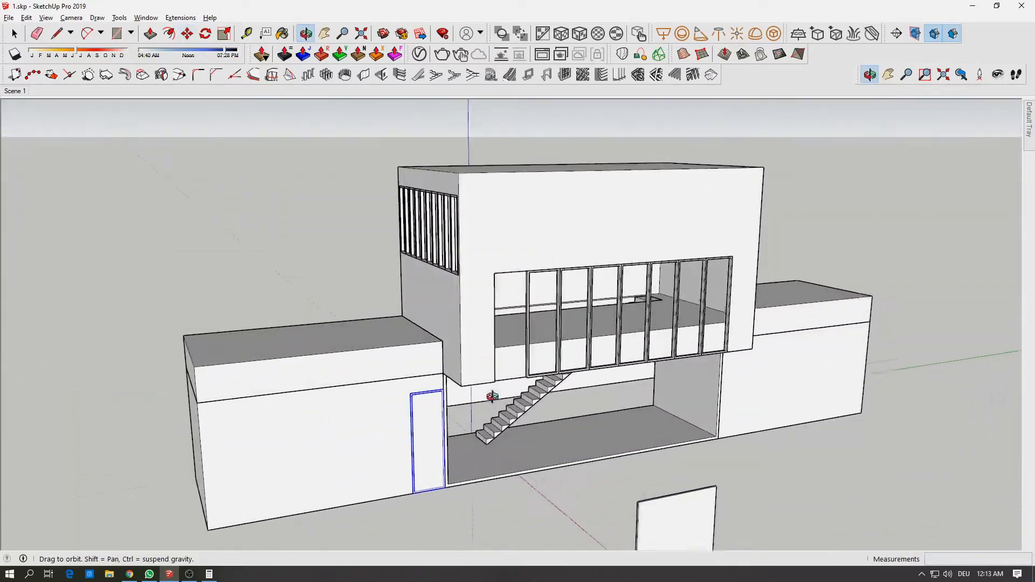
scroll(492, 396, up, 8)
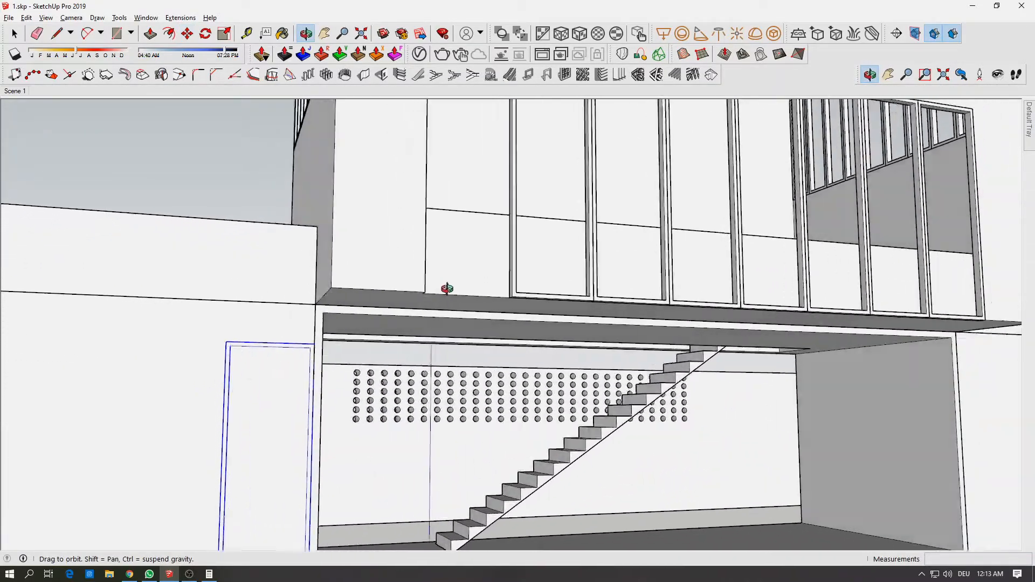
middle_drag(447, 289, 367, 390)
scroll(540, 403, down, 2)
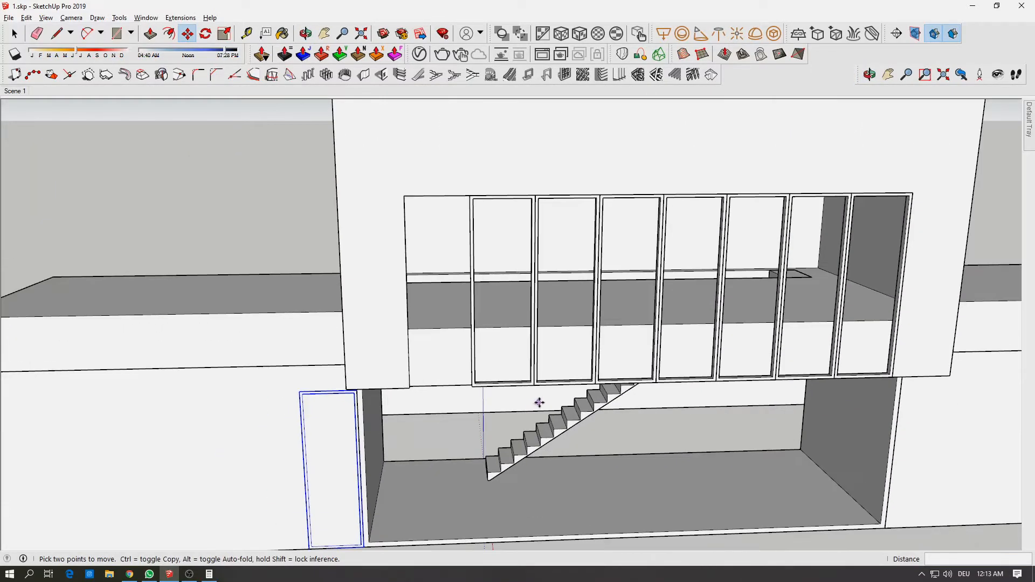
scroll(549, 414, down, 1)
key(space)
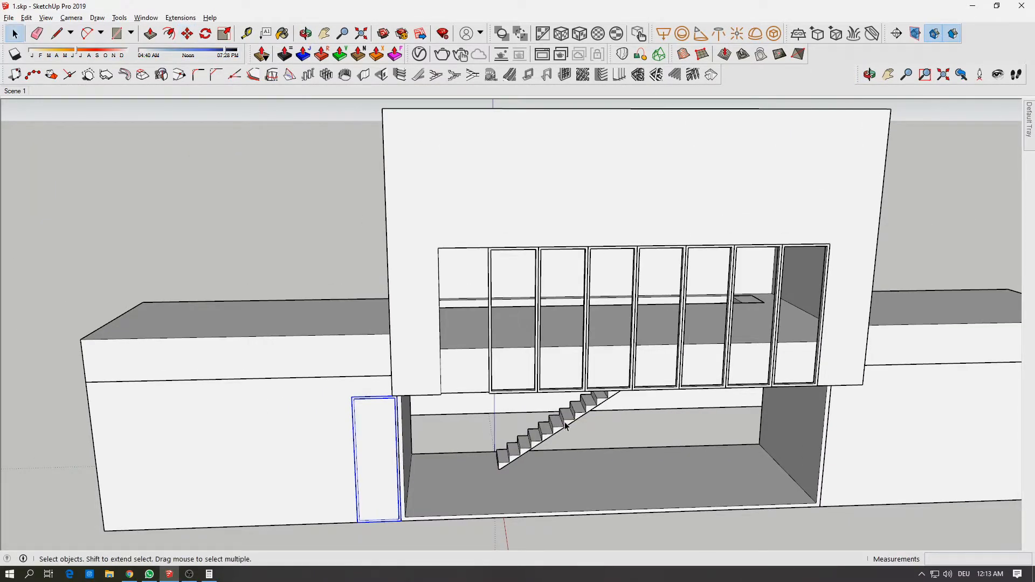
click(564, 438)
key(Delete)
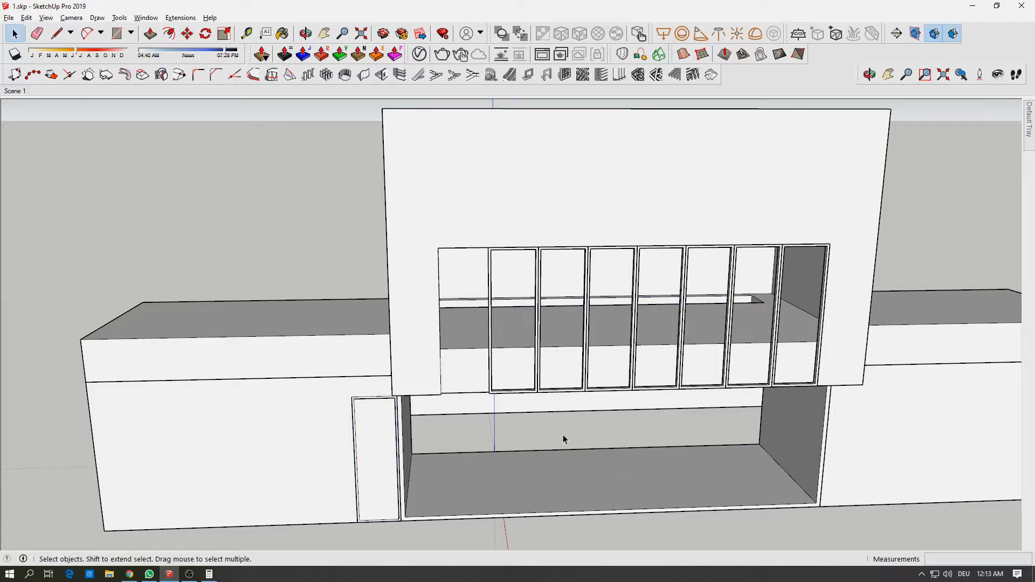
Move the left wing's roof block back and aside to clear the top of the wing's wall block.
scroll(401, 417, down, 1)
middle_drag(391, 398, 346, 376)
click(347, 375)
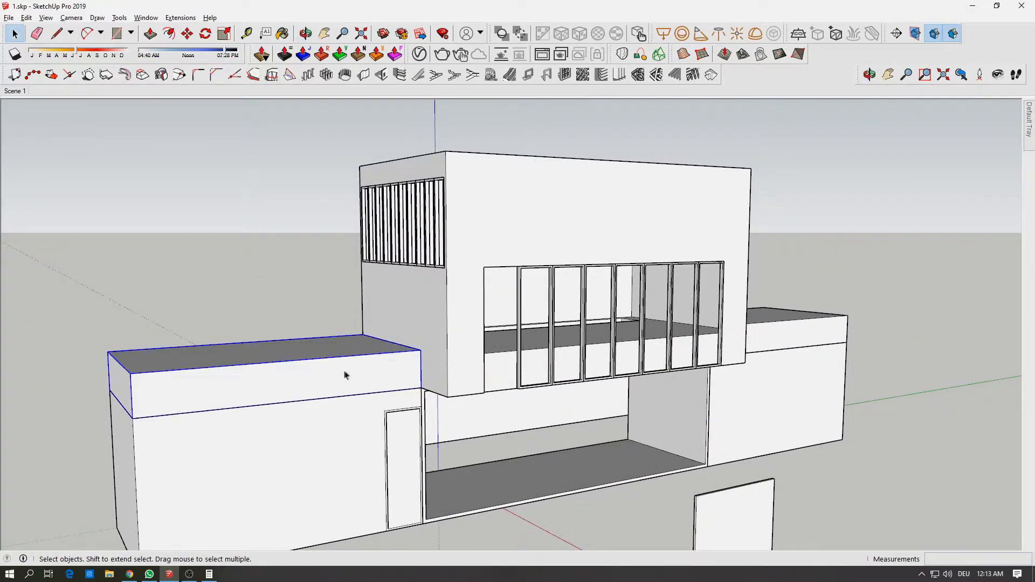
click(188, 34)
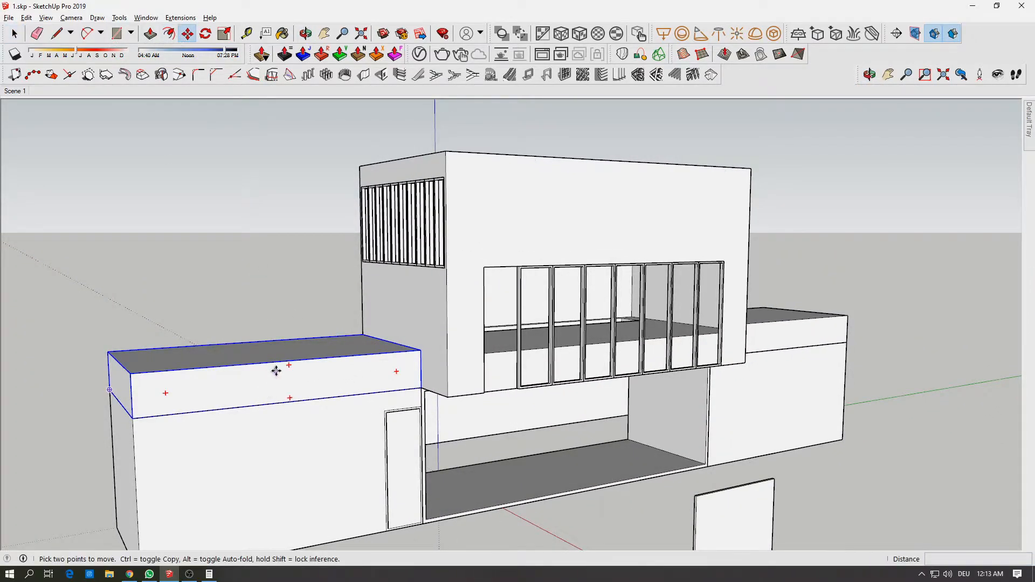
drag(275, 370, 219, 343)
Open the left wing's wall block and Push/Pull its top face down 50 cm to the framed panel's top edge.
middle_drag(280, 385, 295, 414)
key(space)
double_click(296, 414)
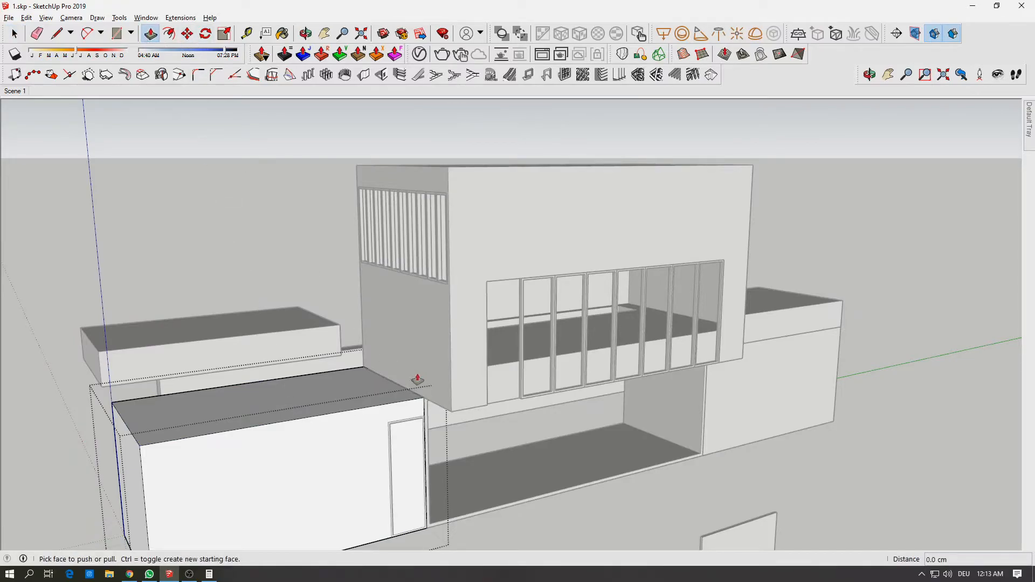
click(410, 397)
click(400, 423)
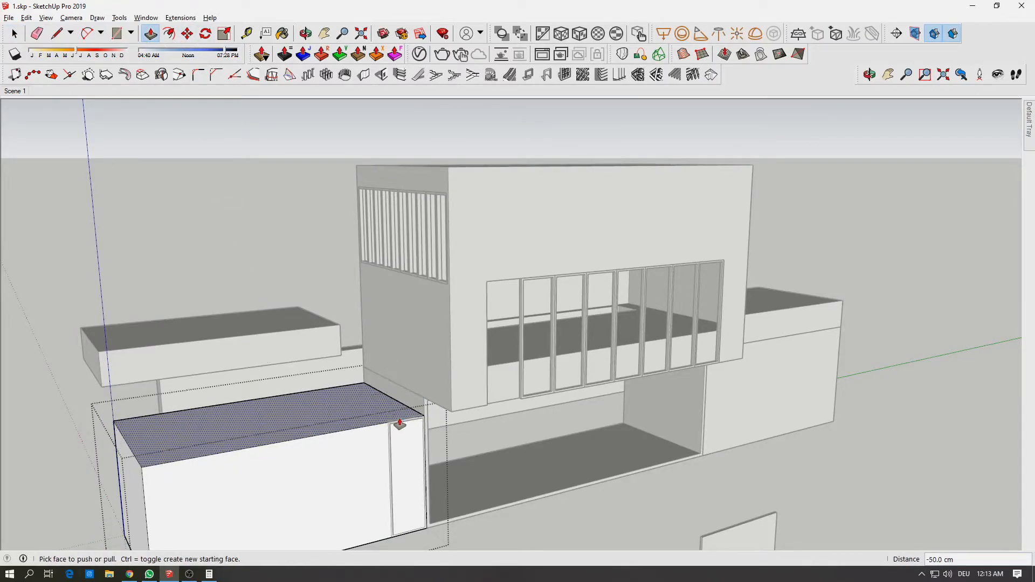
Move the detached roof block back onto the lowered left wing, snapping its bottom front corner to the wing's top corner.
key(space)
click(268, 356)
click(259, 346)
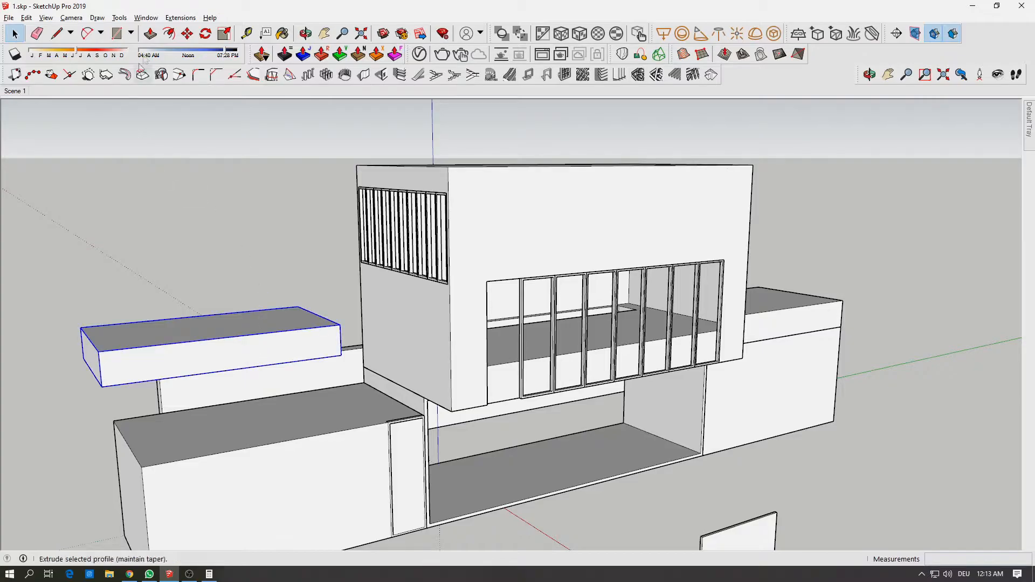
click(185, 37)
click(347, 361)
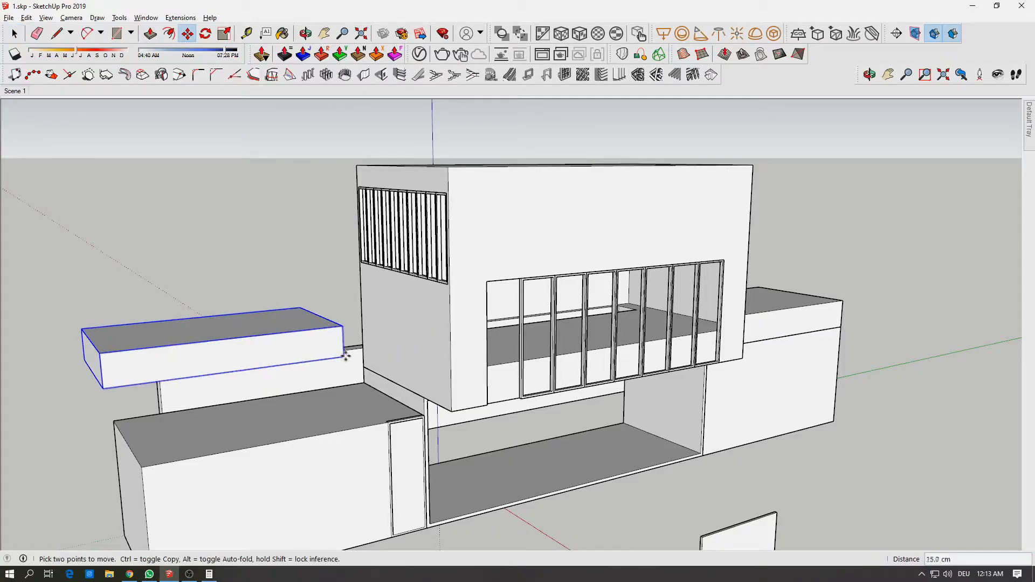
click(425, 415)
Push/Pull the underside of the central ground-floor ceiling slab down 40 cm, adjusting it to the top of the framed panel.
middle_drag(402, 443, 149, 345)
scroll(485, 397, up, 4)
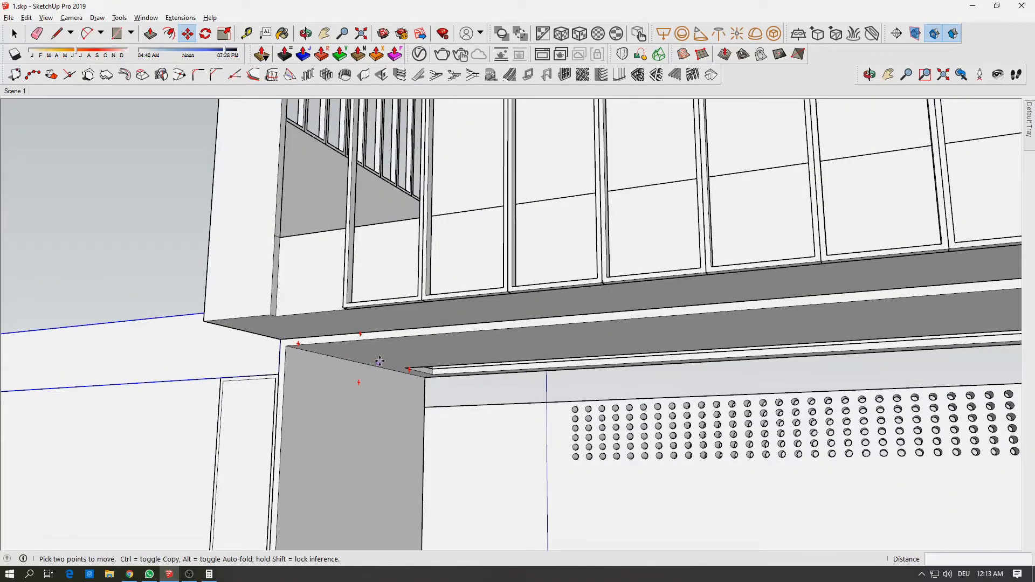
key(alt+Tab)
key(alt+Tab)
middle_drag(380, 337, 327, 329)
key(space)
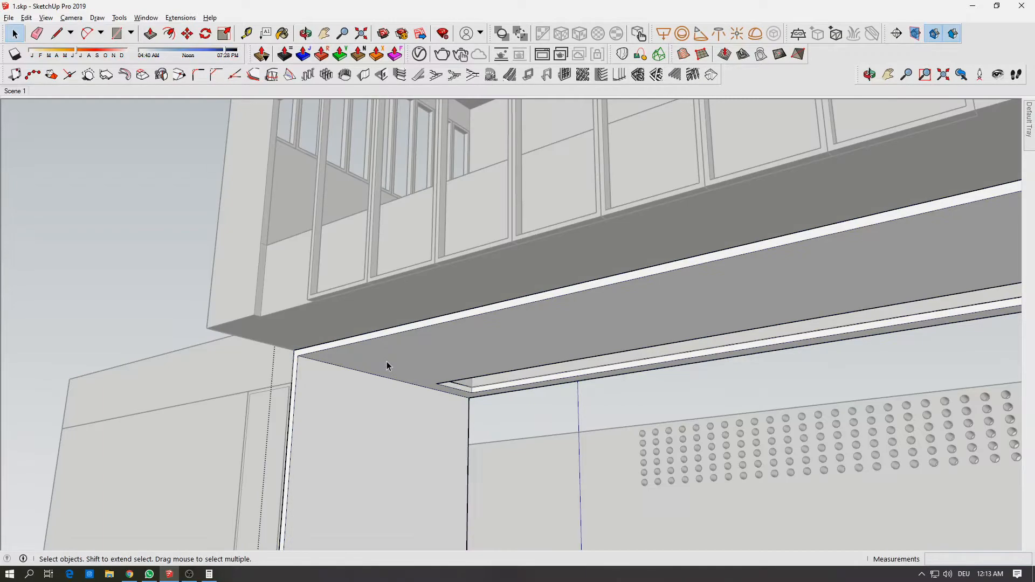
click(150, 33)
drag(384, 362, 289, 384)
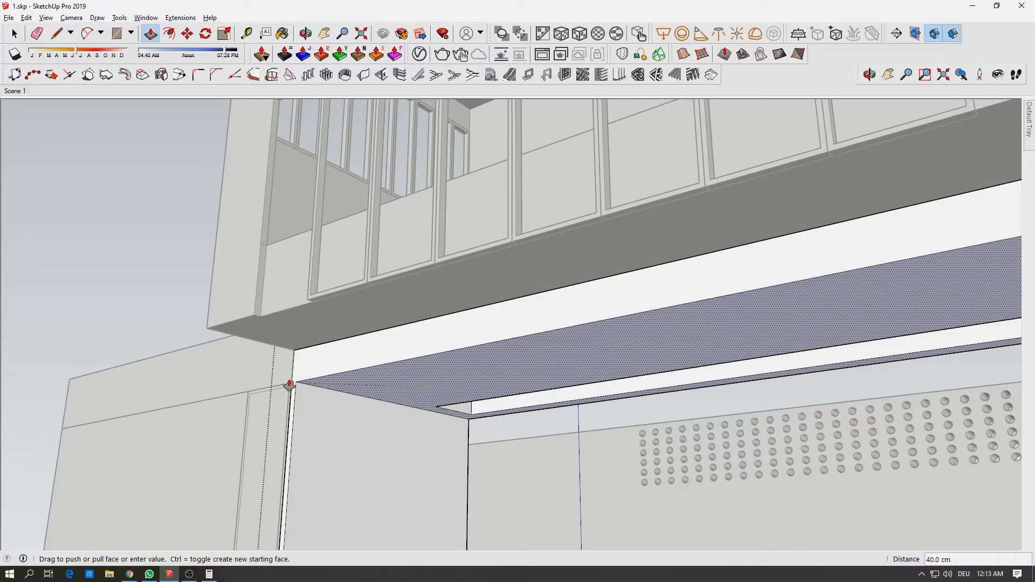
click(318, 387)
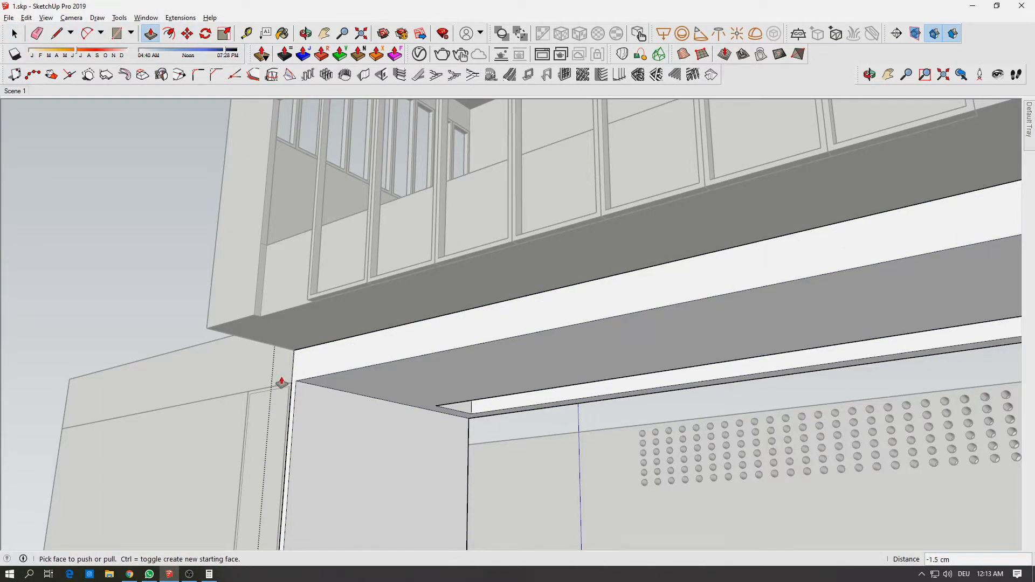
click(300, 377)
Push/Pull the top face of the central ground-floor ceiling slab down 50 cm.
middle_drag(301, 377, 365, 402)
scroll(360, 381, up, 4)
middle_drag(353, 368, 104, 358)
click(676, 365)
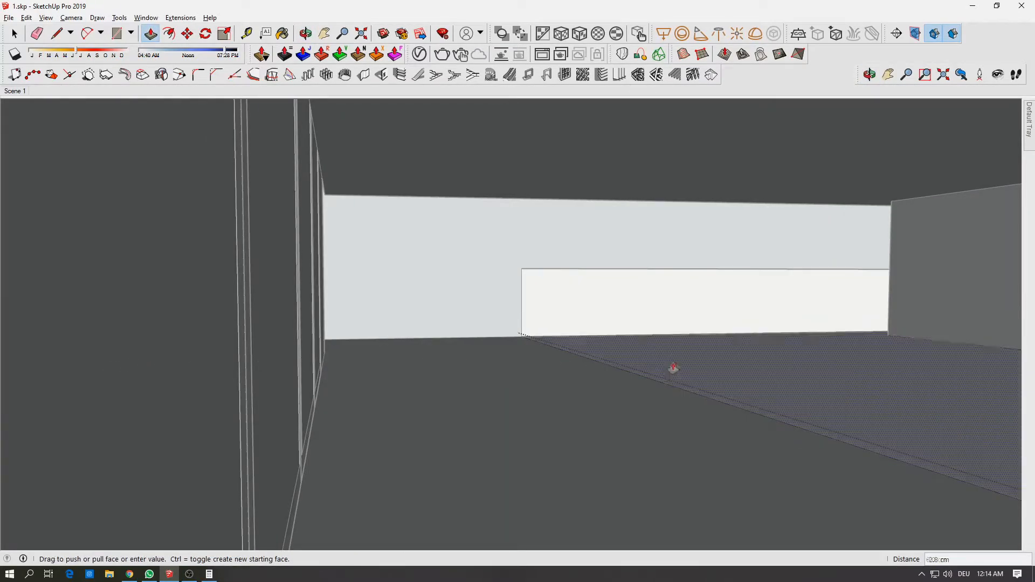
middle_drag(319, 404, 132, 523)
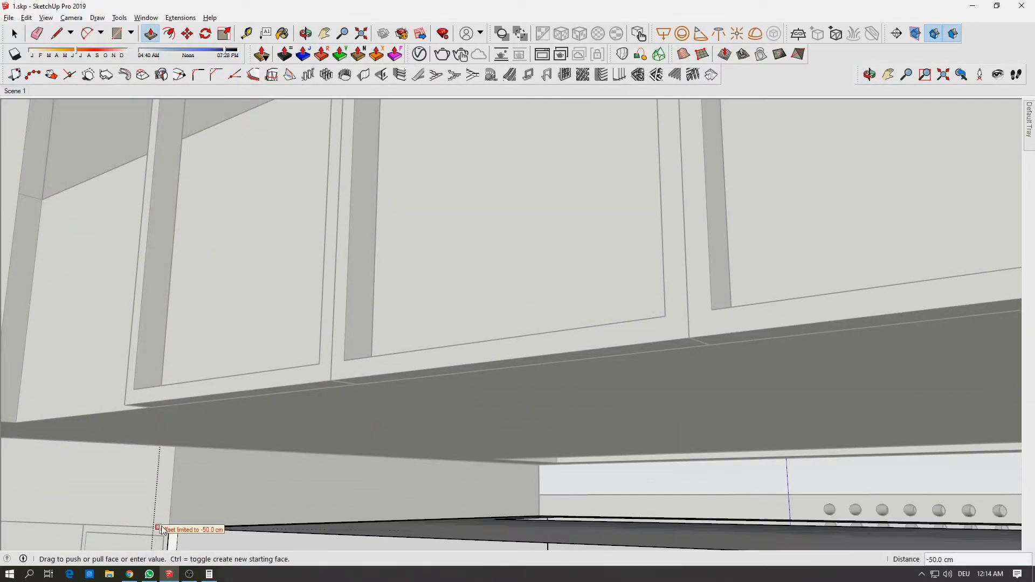
scroll(231, 527, down, 3)
click(186, 531)
Try to pull the lowered ceiling slab's face up about 3 cm to give it thickness.
scroll(229, 550, down, 1)
middle_drag(230, 554, 327, 447)
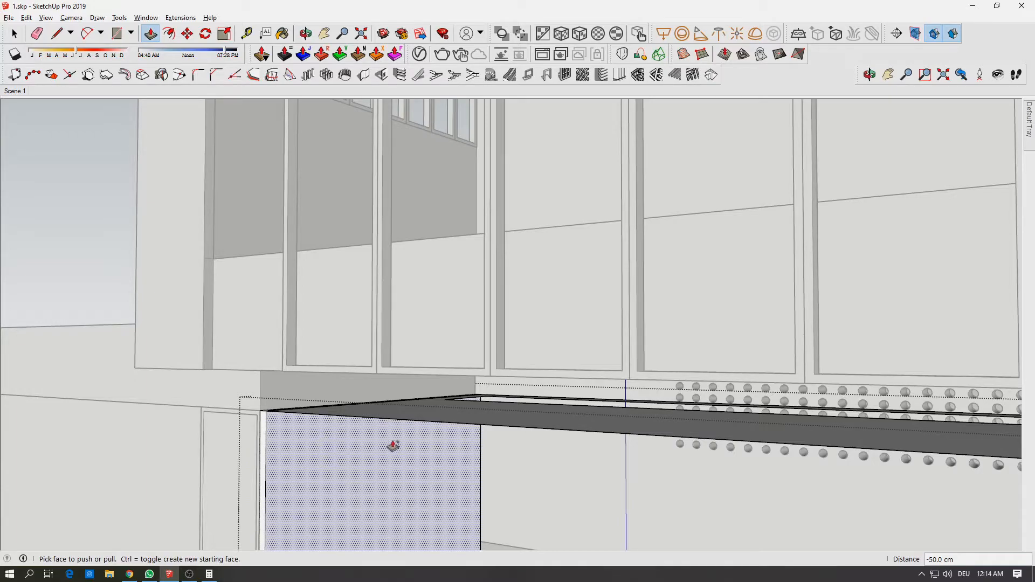
click(426, 415)
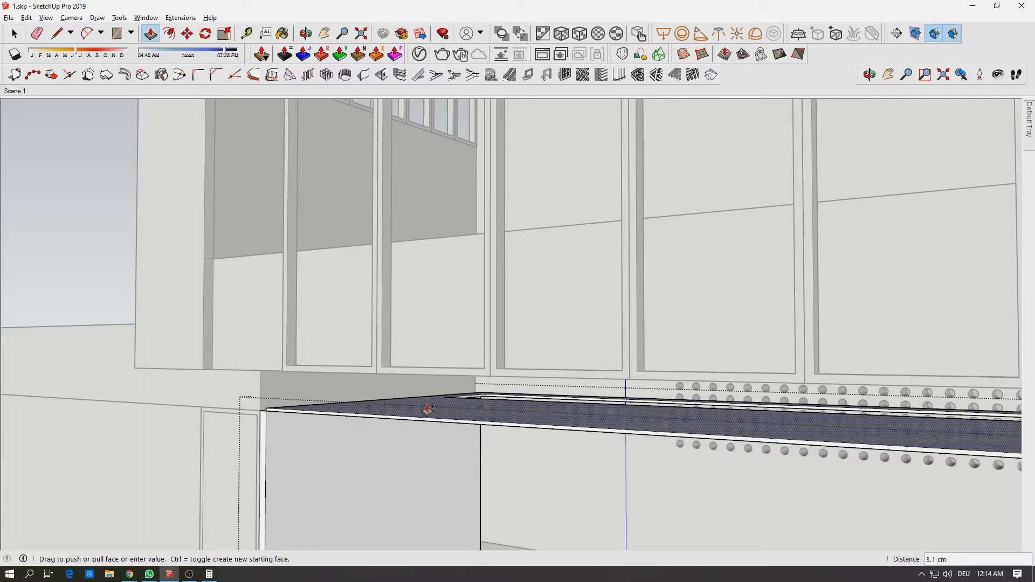
click(428, 411)
Undo the Push/Pull changes made to the central ground-floor ceiling slab.
key(ctrl+z)
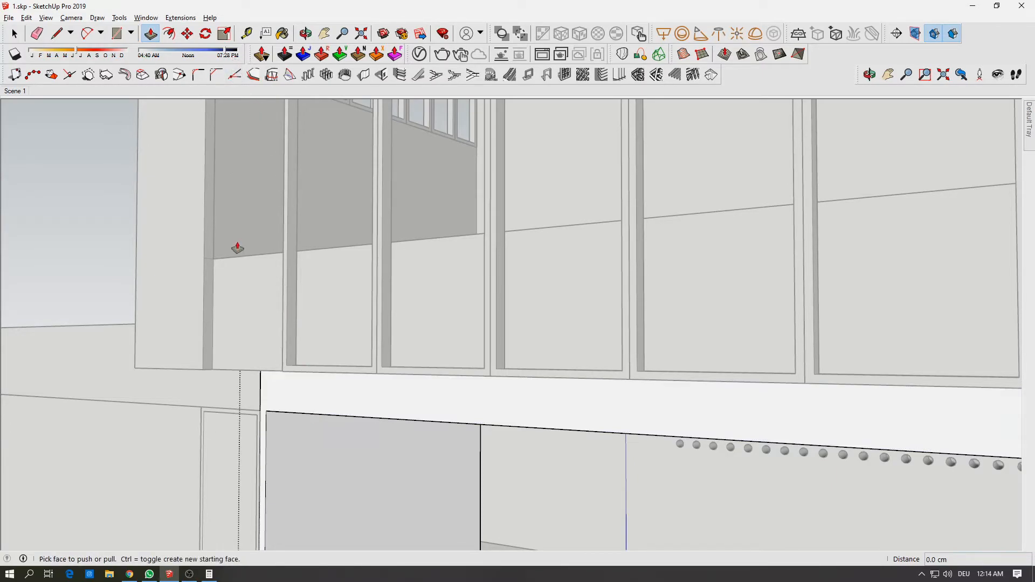
key(ctrl+z)
key(ctrl+z)
key(ctrl+z)
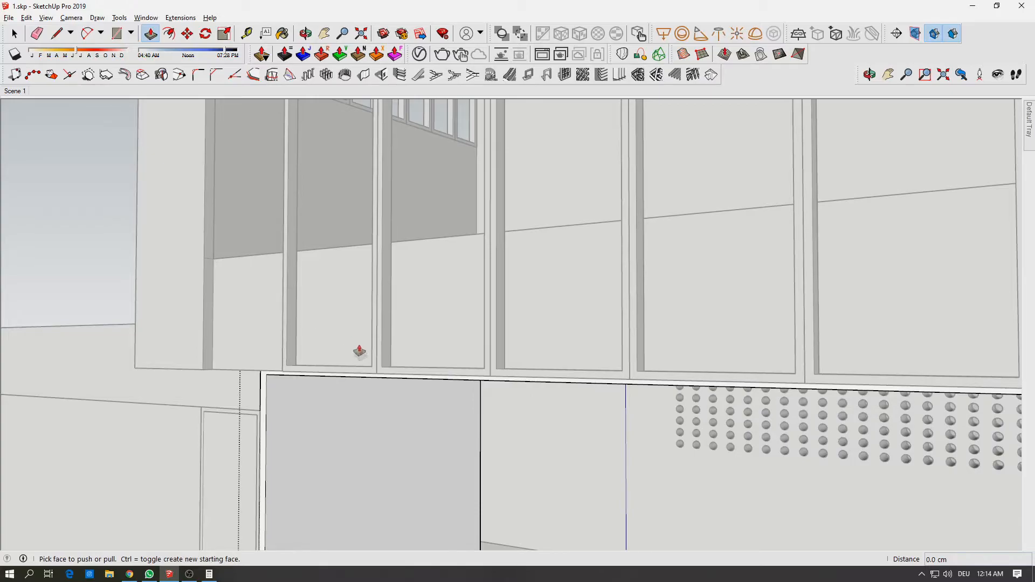
Push/Pull the ground-floor ceiling's underside down 40 cm, snapping to the framed panel's top corner on the left wing.
middle_drag(361, 356, 345, 380)
click(345, 384)
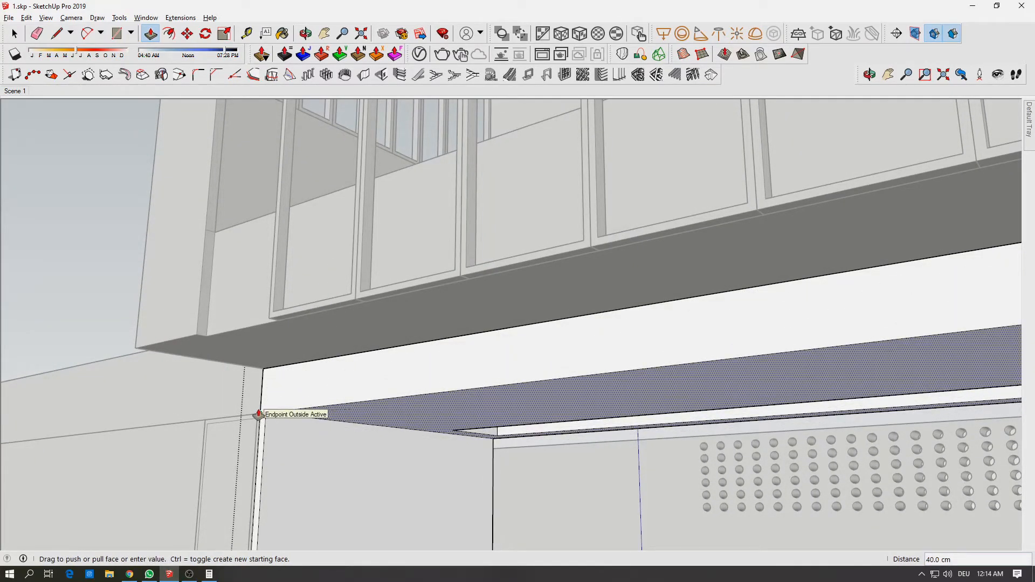
click(259, 415)
Push/Pull the top face of the ground-floor ceiling slab down by 40 cm from inside the building.
middle_drag(381, 331, 203, 407)
middle_click(205, 389)
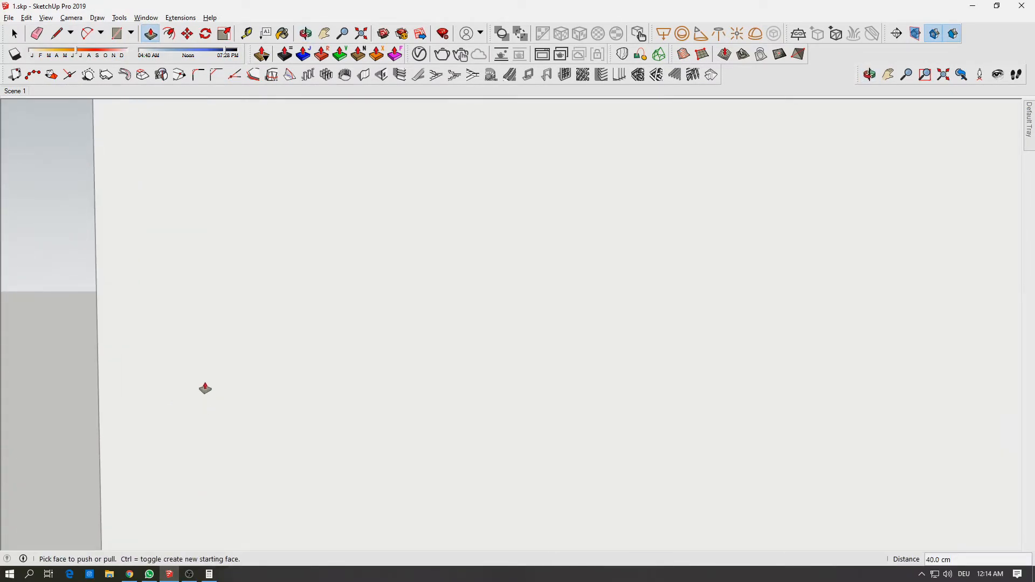
scroll(42, 370, down, 5)
scroll(437, 361, up, 3)
middle_drag(436, 361, 196, 367)
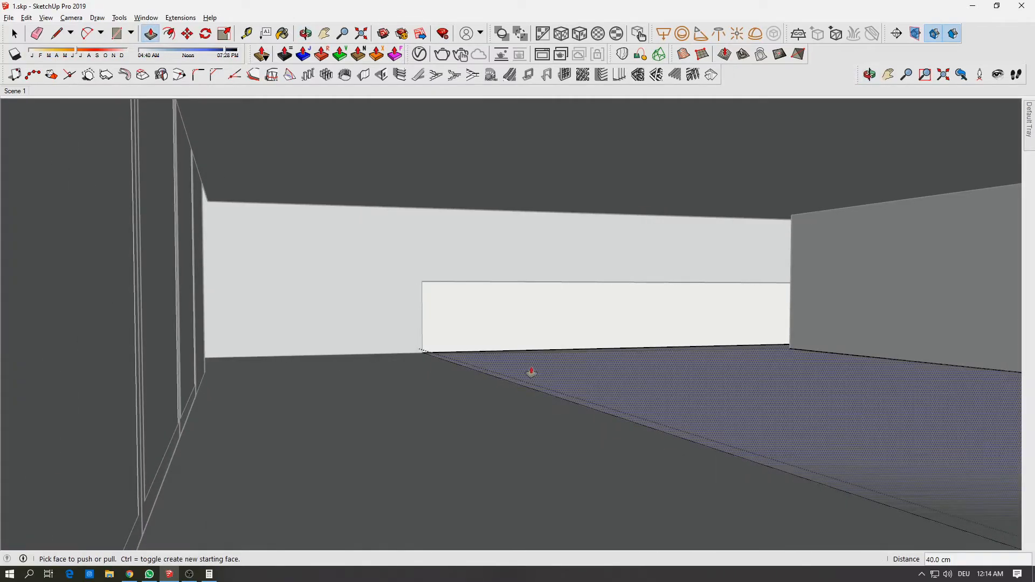
click(531, 372)
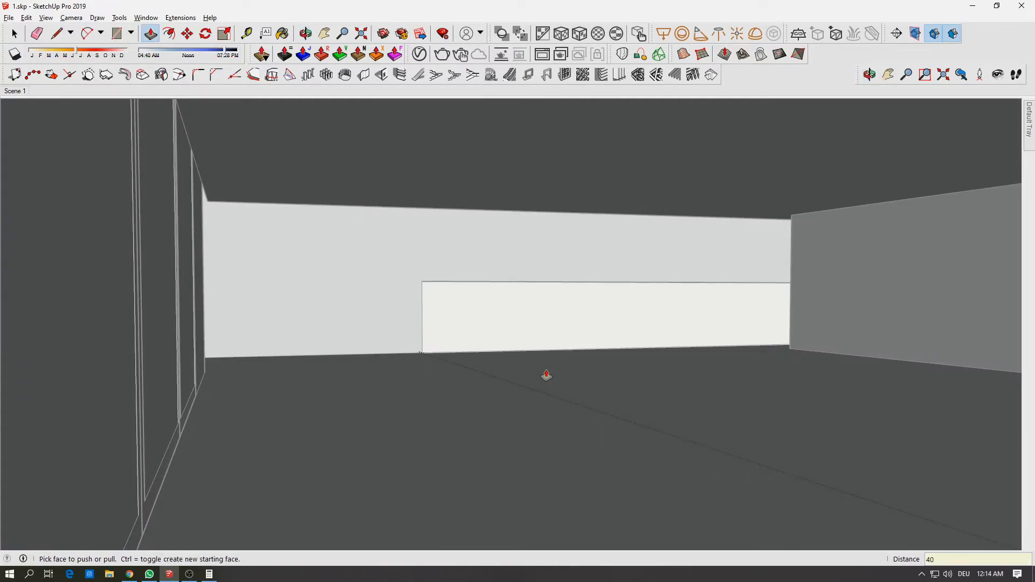
Push/Pull the underside of the upper volume down 40 cm to follow the lowered ground floor.
middle_drag(423, 356, 550, 437)
scroll(512, 407, down, 3)
middle_drag(512, 407, 419, 251)
key(space)
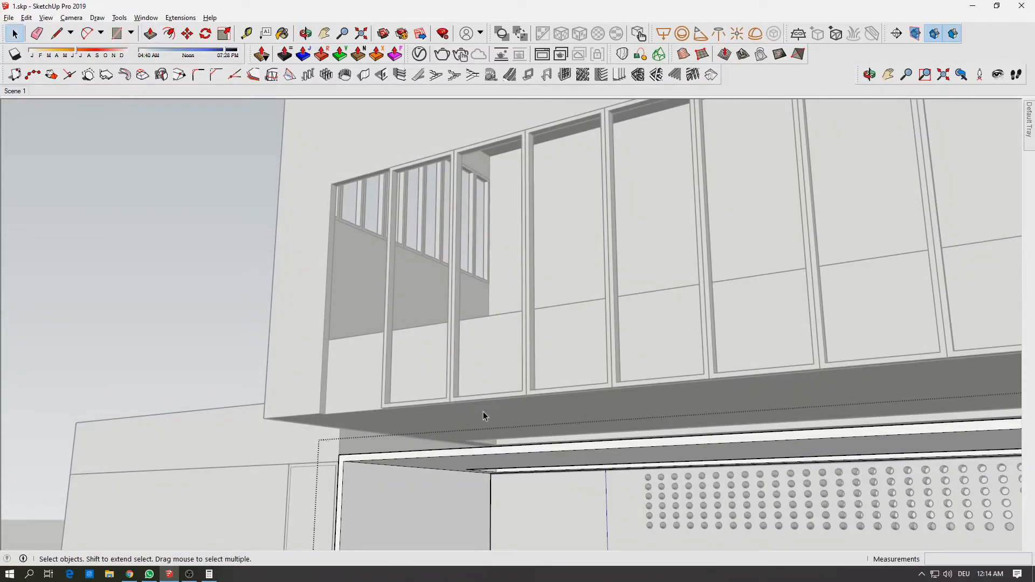
double_click(484, 415)
click(489, 423)
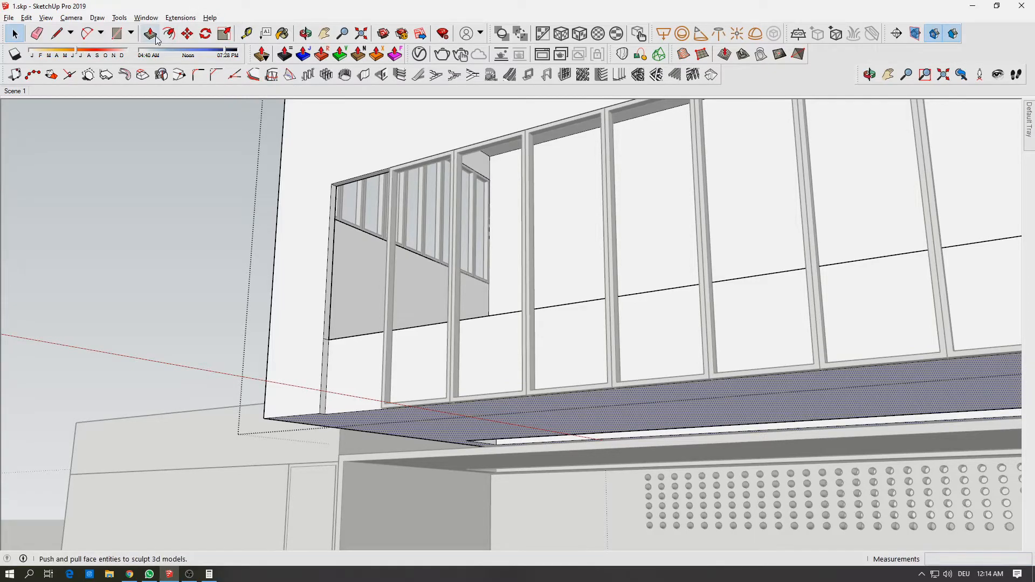
click(437, 412)
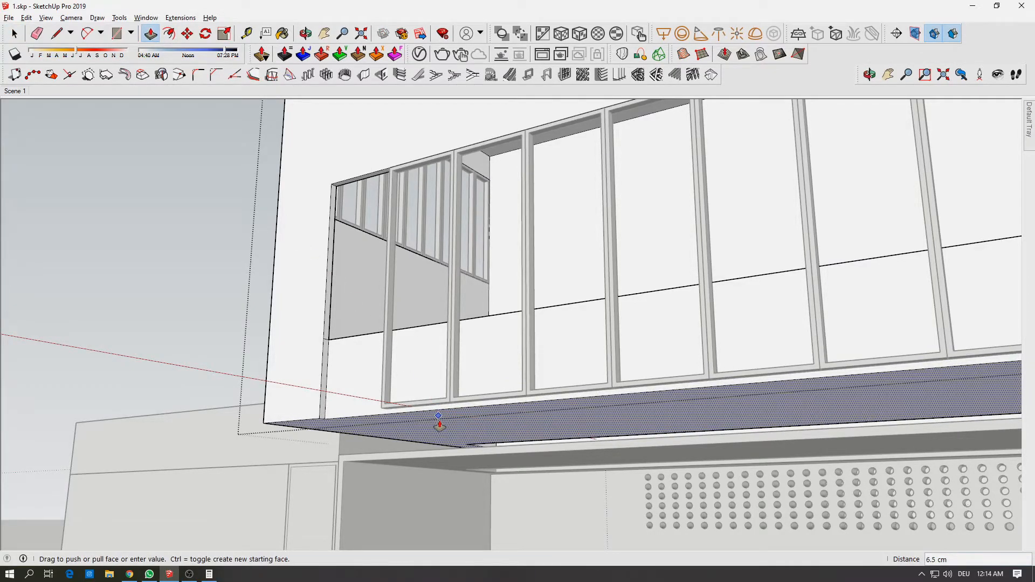
text(40)
key(Return)
Push/Pull the floor inside the upper volume down by the same 40 cm.
middle_drag(454, 421, 504, 486)
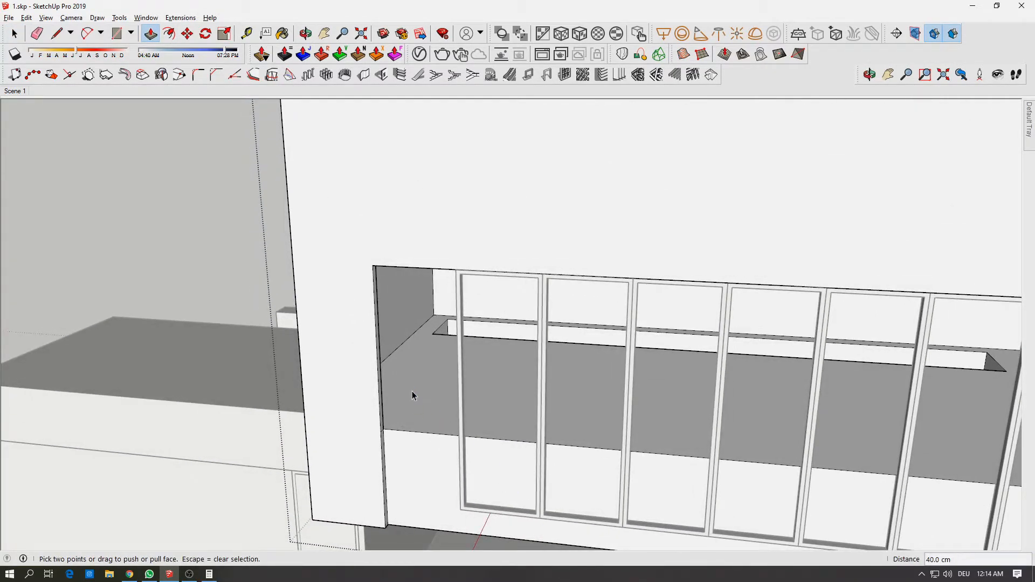
key(space)
click(150, 34)
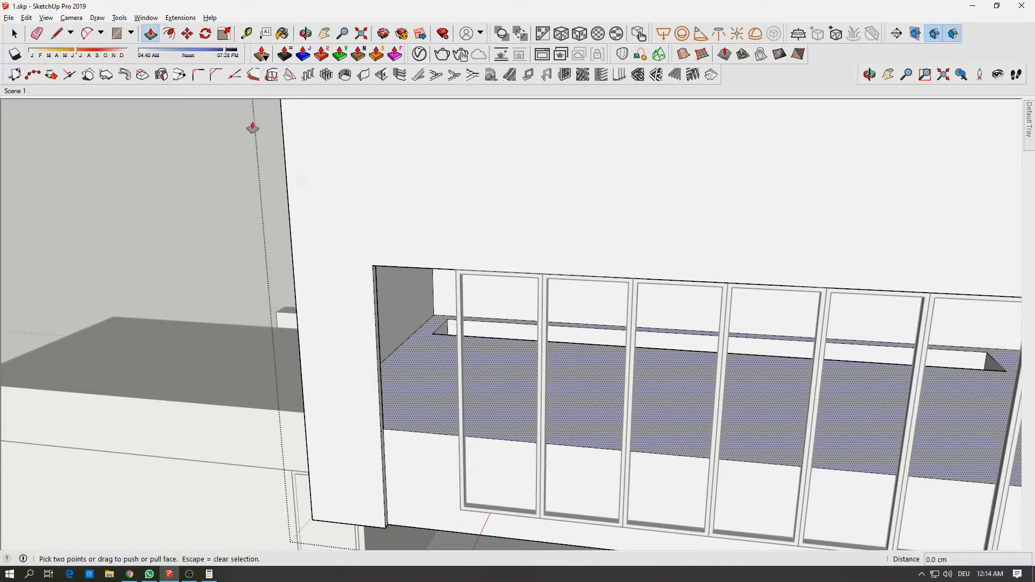
double_click(438, 384)
scroll(438, 384, down, 5)
key(space)
Move the seven window frames down together so their bottoms meet the lower edge of the upper volume.
middle_drag(593, 458, 647, 380)
drag(623, 327, 658, 329)
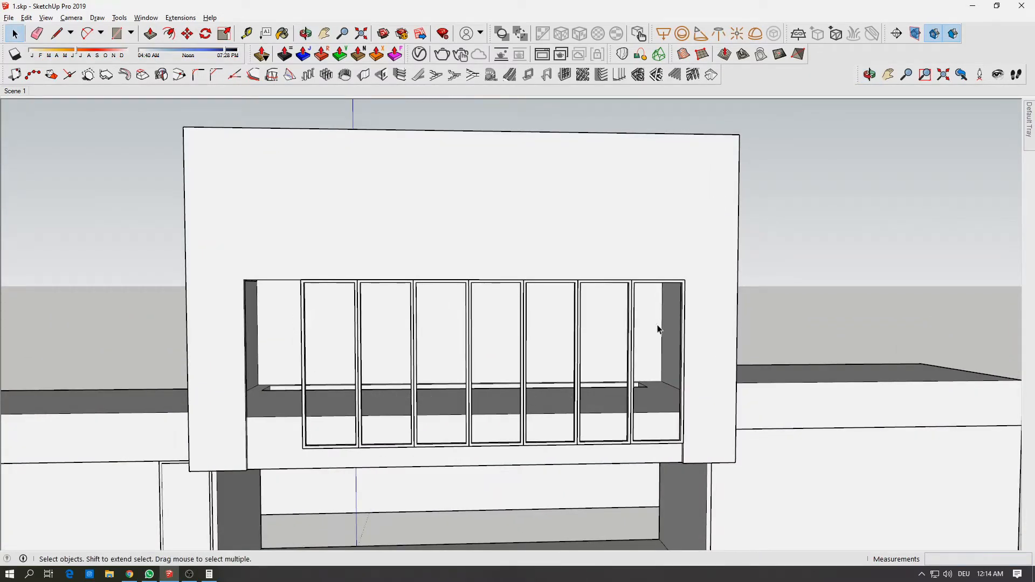
drag(267, 330, 296, 331)
mouse_move(296, 331)
middle_down()
mouse_move(698, 351)
mouse_move(287, 321)
middle_up()
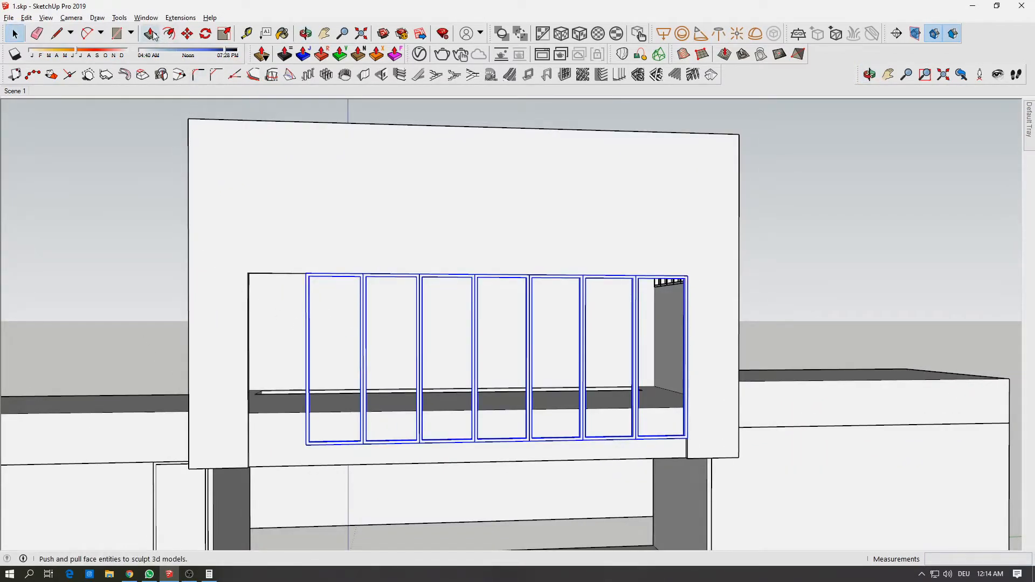
scroll(680, 441, up, 3)
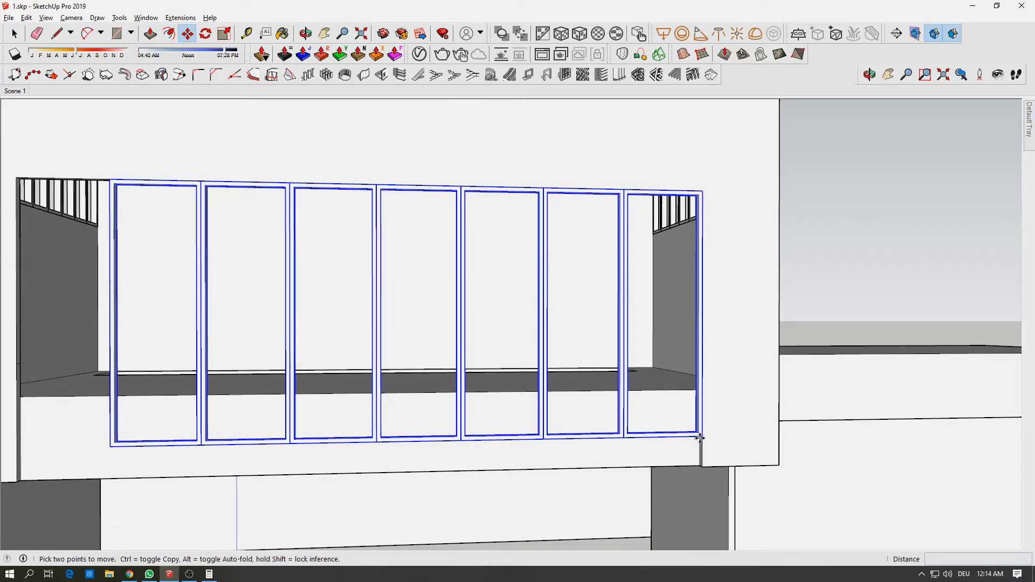
click(699, 438)
middle_drag(695, 441, 485, 439)
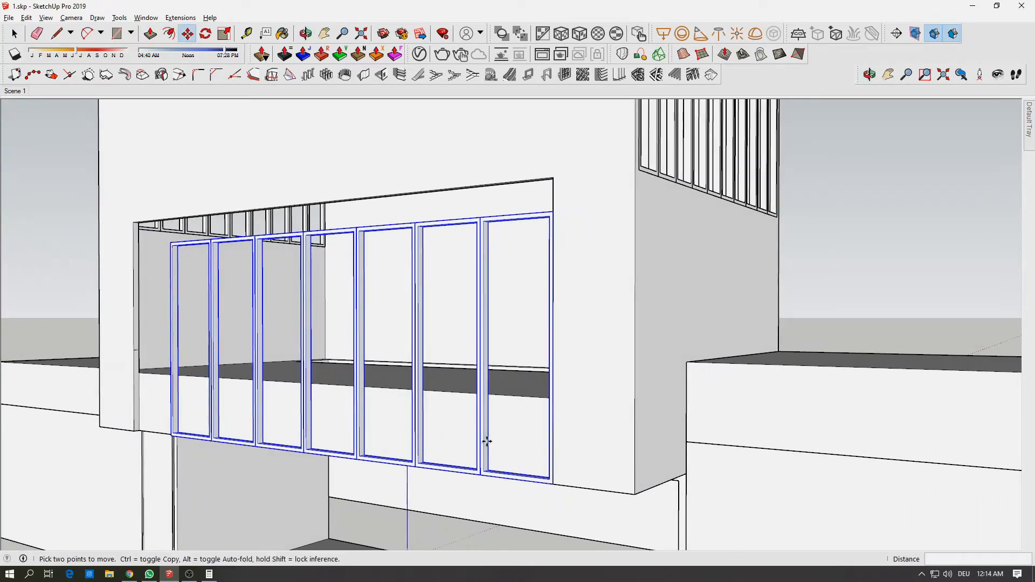
scroll(484, 447, down, 2)
scroll(243, 377, up, 5)
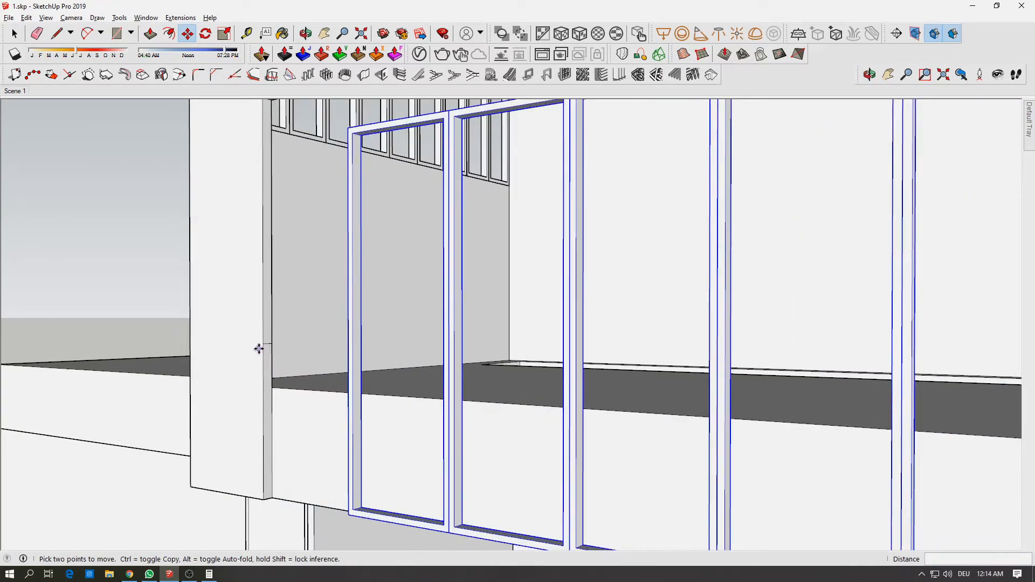
Try to move and Push/Pull the front face of the upper volume around the window opening.
key(space)
key(e)
scroll(254, 383, down, 3)
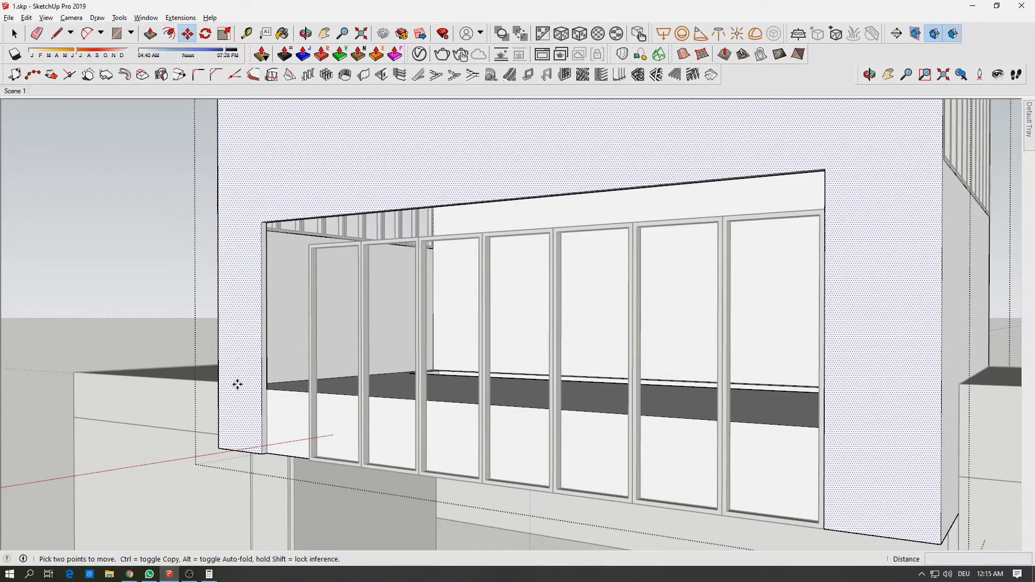
click(238, 384)
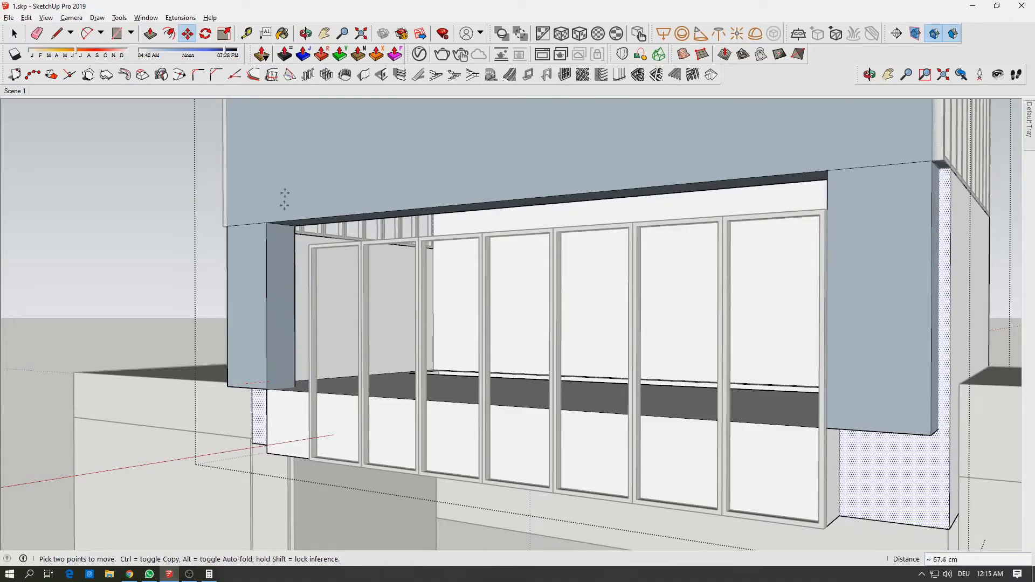
click(208, 106)
key(p)
click(254, 338)
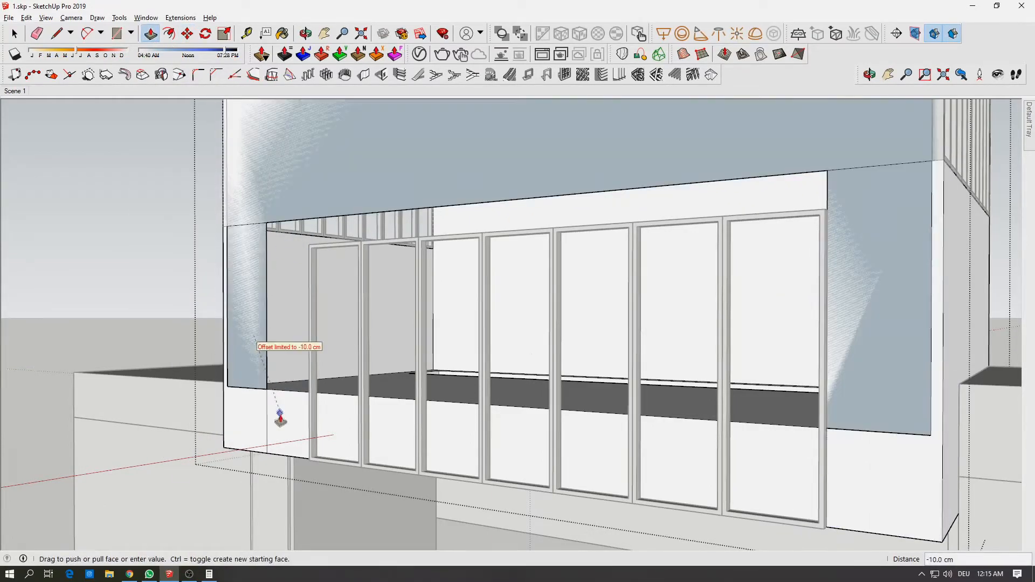
click(281, 424)
mouse_move(280, 427)
middle_down()
mouse_move(292, 366)
mouse_move(460, 397)
mouse_move(402, 424)
mouse_move(201, 384)
mouse_move(494, 398)
middle_up()
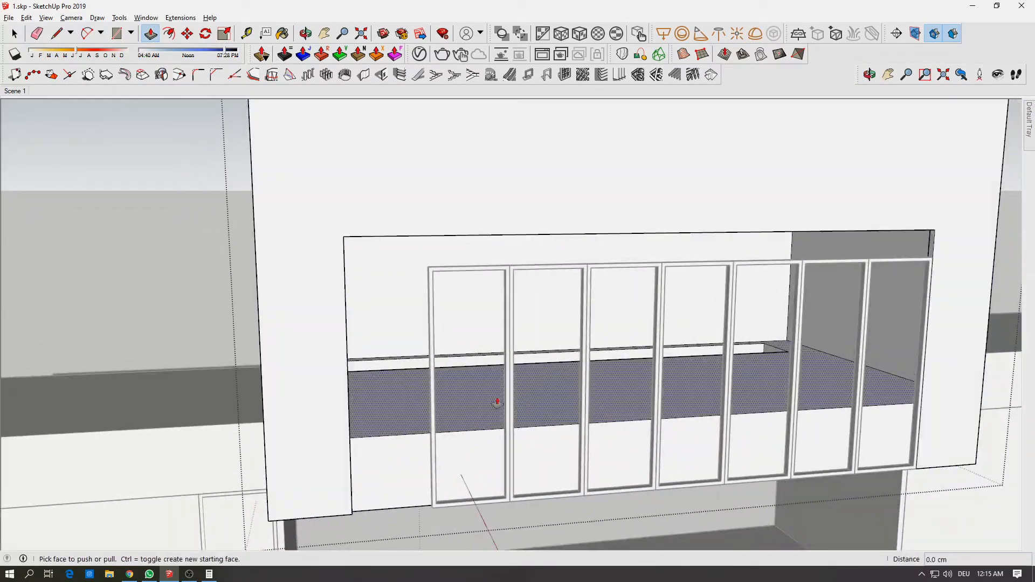
Push/Pull the top face of the front window opening down 40 cm to meet the top of the frames.
scroll(475, 406, down, 3)
middle_drag(436, 412, 462, 330)
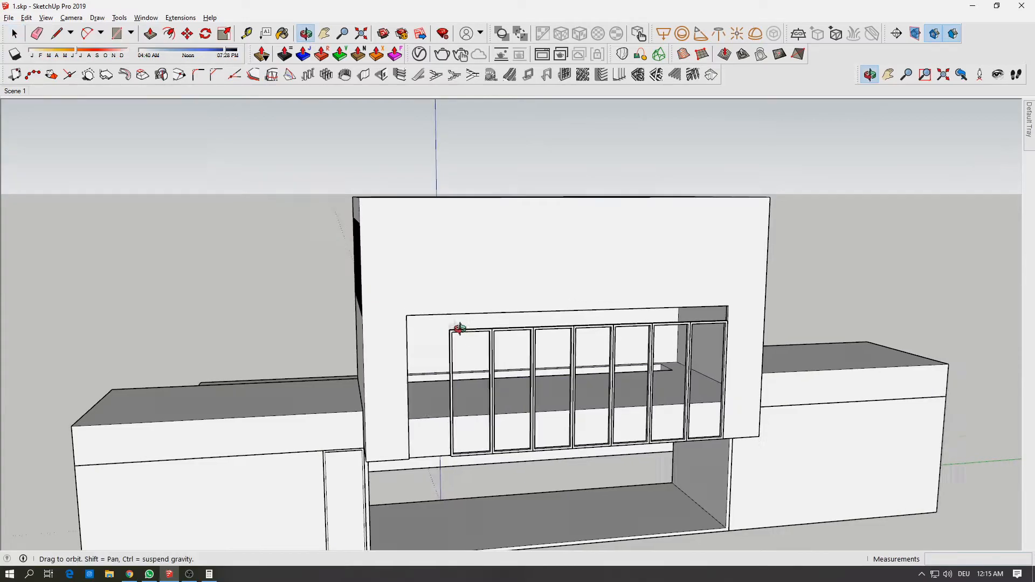
key(space)
scroll(409, 302, up, 5)
middle_drag(410, 302, 354, 254)
click(354, 253)
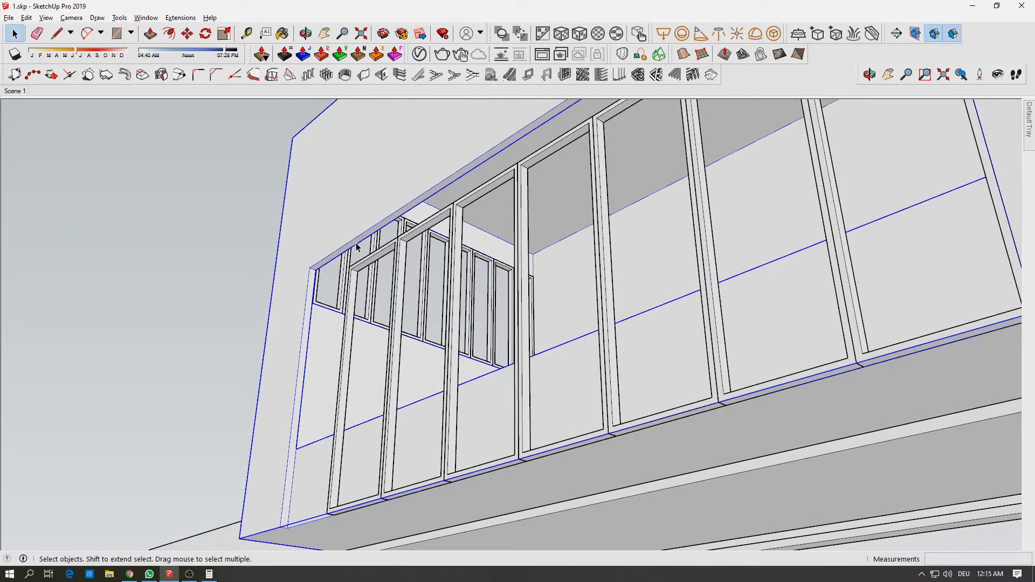
double_click(356, 243)
triple_click(336, 249)
click(150, 33)
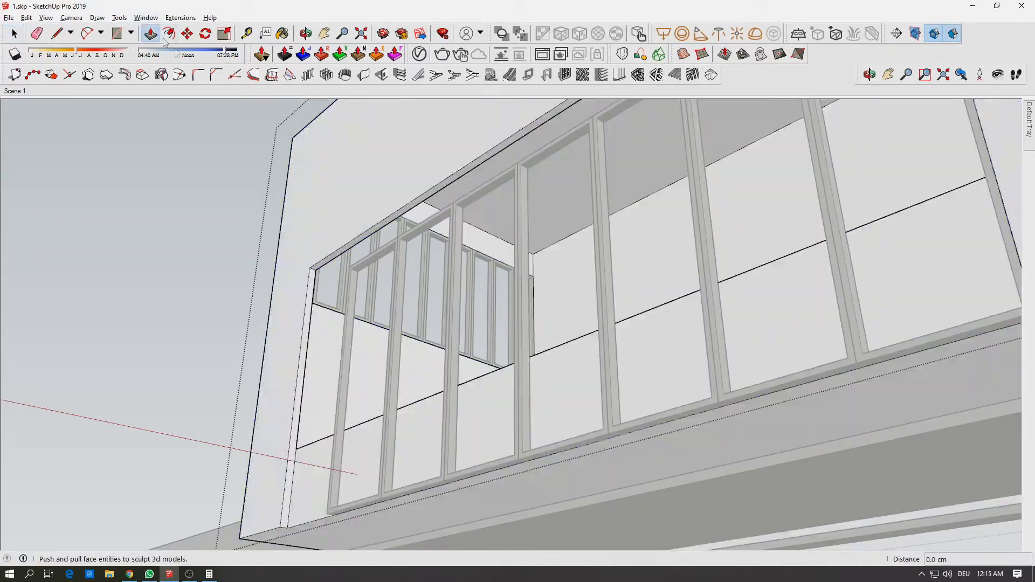
click(426, 221)
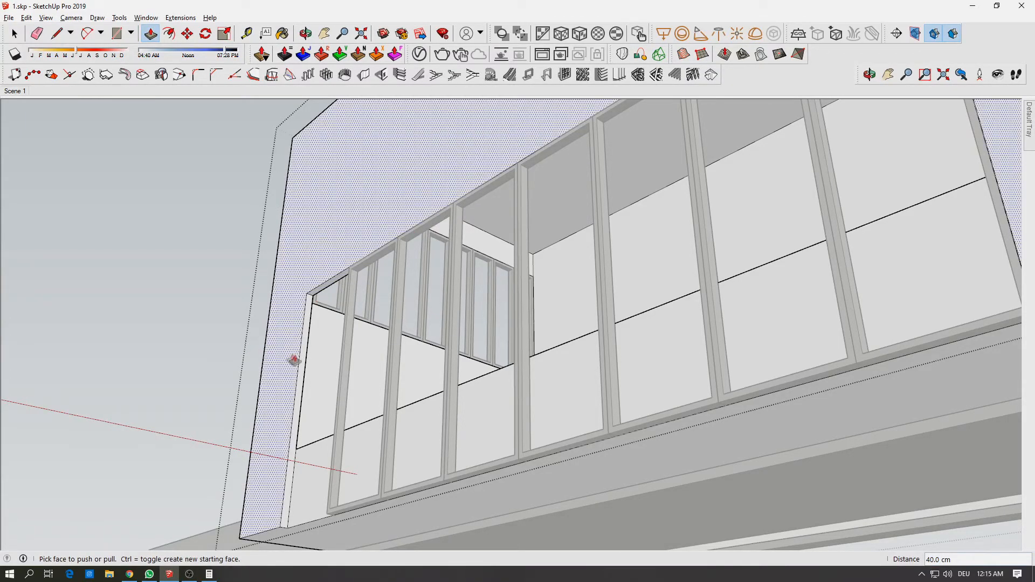
middle_drag(299, 361, 320, 400)
key(space)
click(381, 520)
Copy one window frame 210 cm along the row to fill the empty left end of the opening.
middle_drag(388, 524, 508, 469)
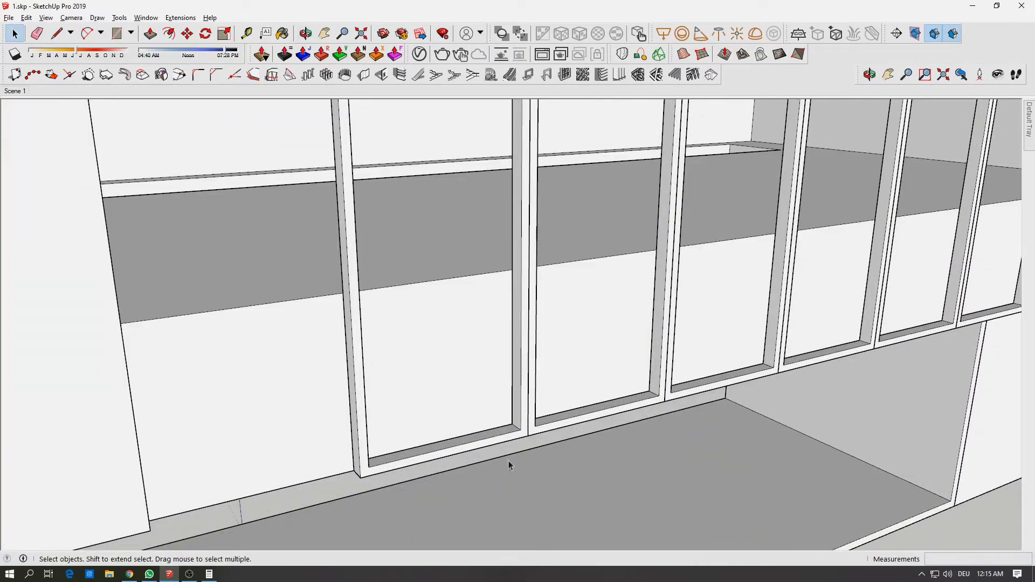
click(501, 426)
click(169, 34)
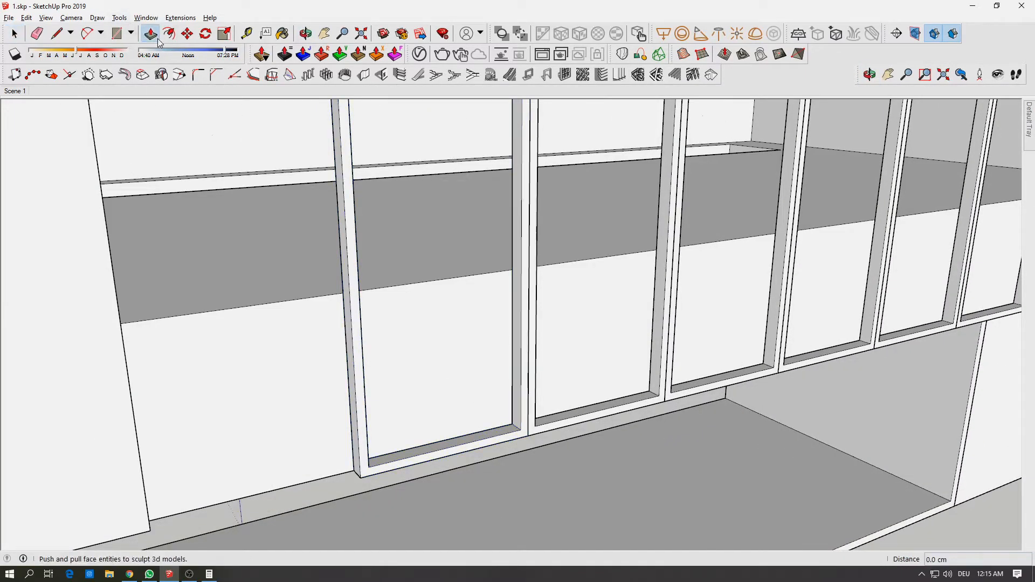
click(188, 33)
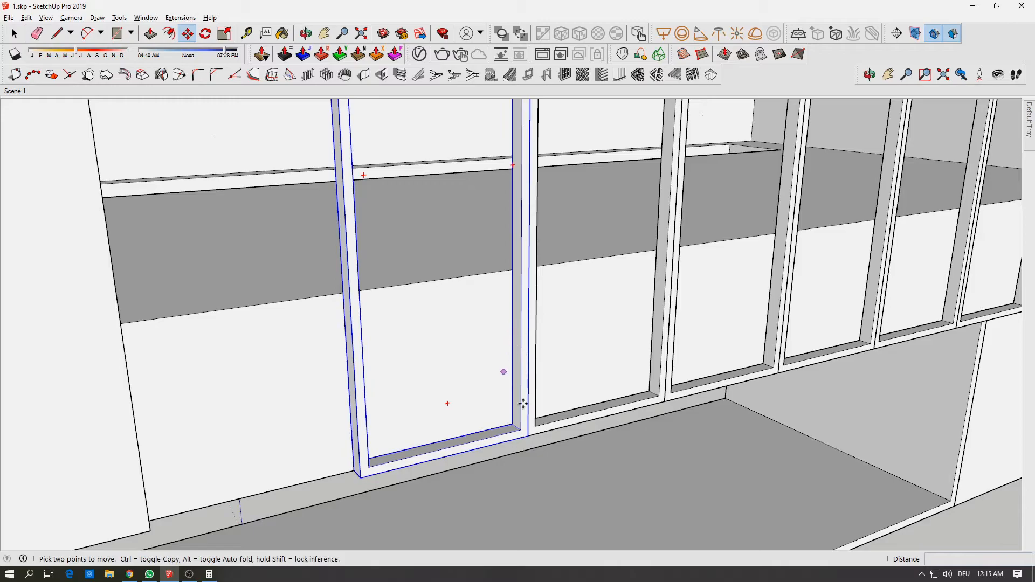
click(527, 437)
key(ctrl)
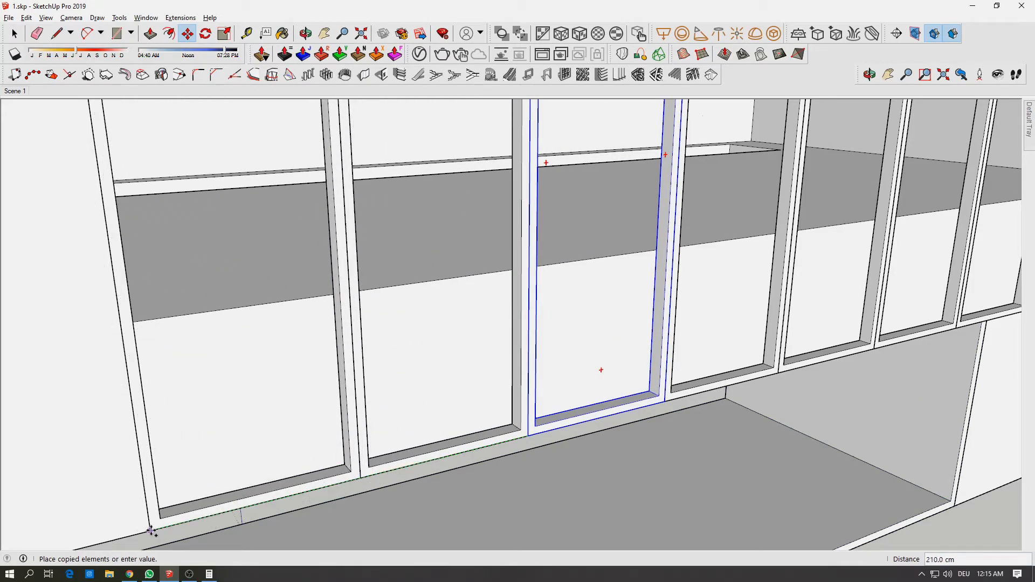
click(151, 531)
scroll(229, 424, down, 10)
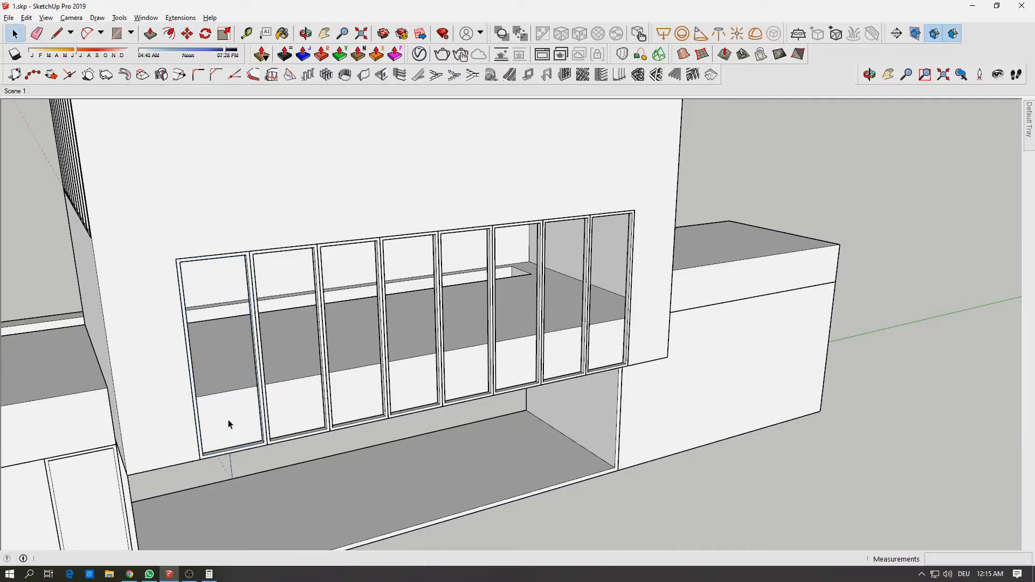
key(space)
Copy the front face of the freestanding panel a short distance farther out in front of the house.
middle_drag(230, 426, 210, 377)
scroll(210, 377, down, 5)
scroll(145, 418, up, 10)
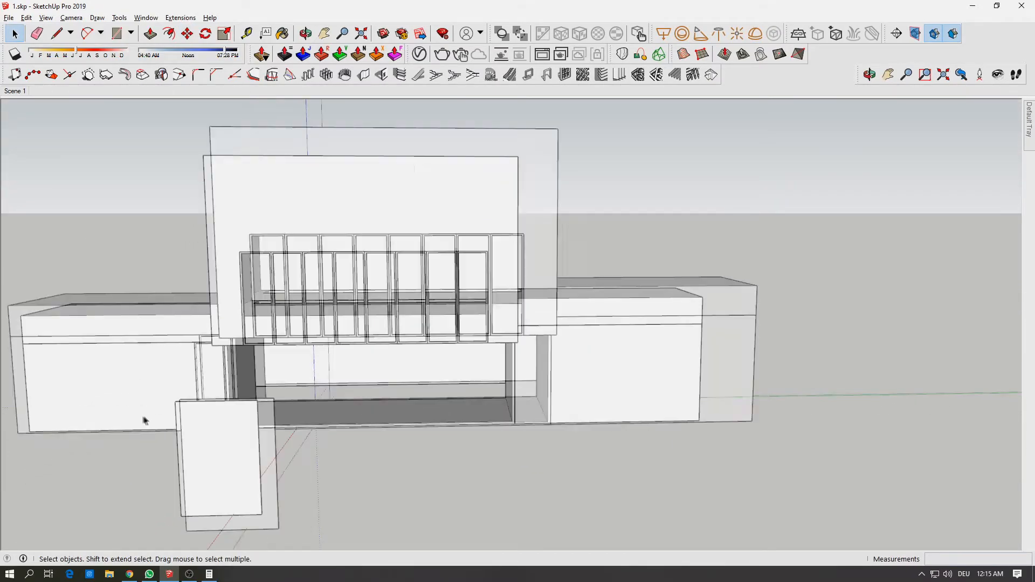
middle_drag(146, 418, 186, 396)
scroll(186, 397, down, 5)
scroll(283, 372, down, 3)
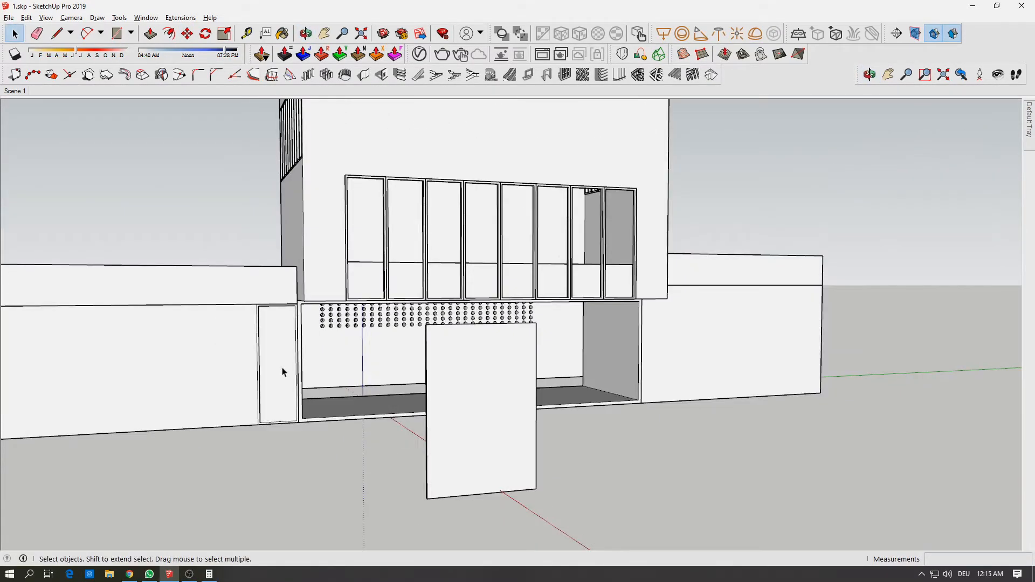
middle_drag(293, 352, 220, 356)
click(342, 380)
middle_drag(323, 385, 467, 355)
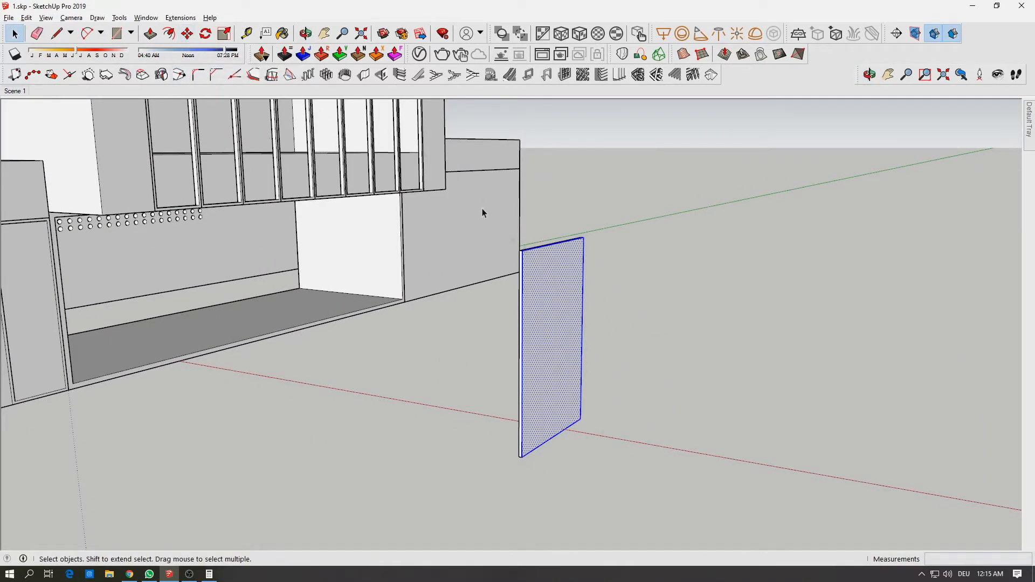
click(184, 40)
click(570, 289)
key(ctrl)
click(668, 298)
Delete the original thick freestanding panel, keeping only the copied face.
key(space)
middle_drag(608, 277, 591, 224)
drag(577, 215, 658, 507)
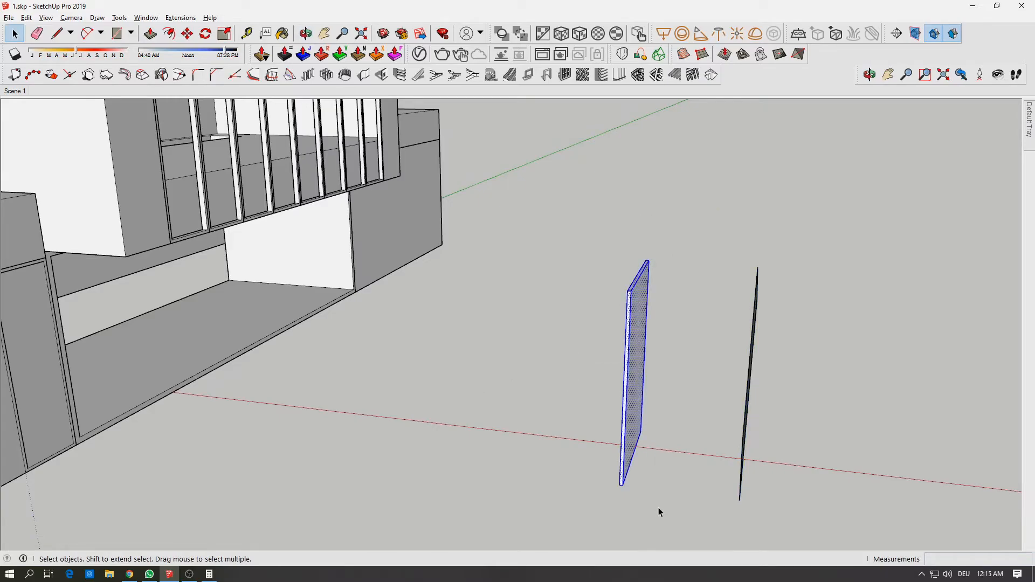
key(Delete)
Offset the outline of the freestanding panel face 5 cm inward.
middle_drag(716, 391, 479, 310)
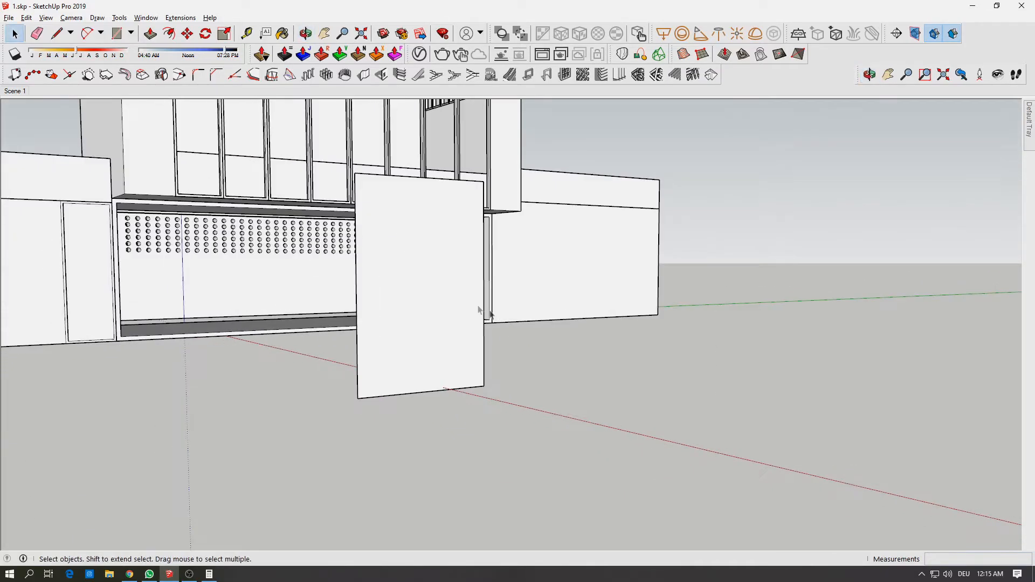
click(430, 269)
click(169, 34)
click(355, 202)
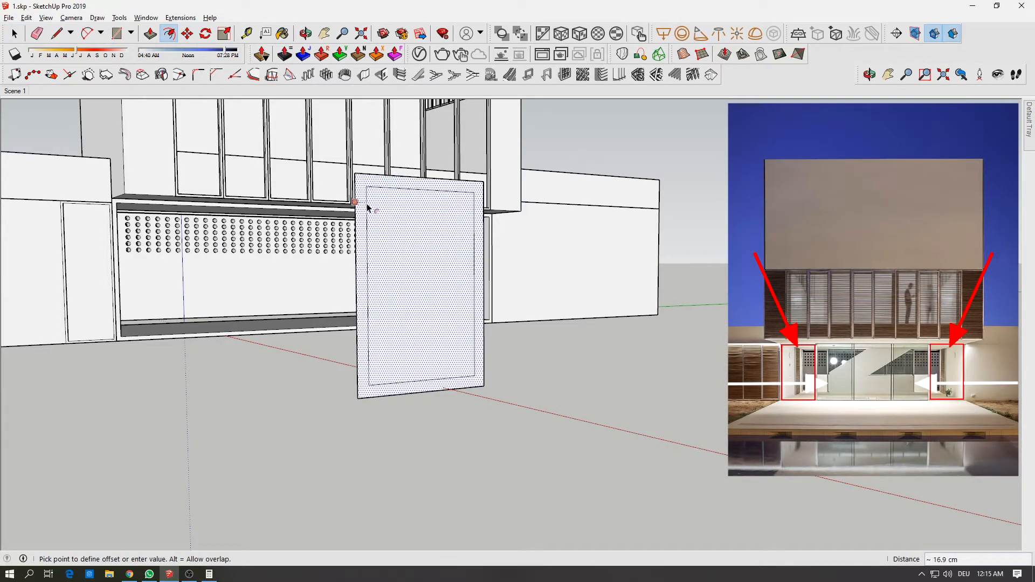
text(5)
key(Return)
Remove the panel's inner face and Push/Pull the remaining border into a solid open frame.
middle_drag(368, 208, 594, 282)
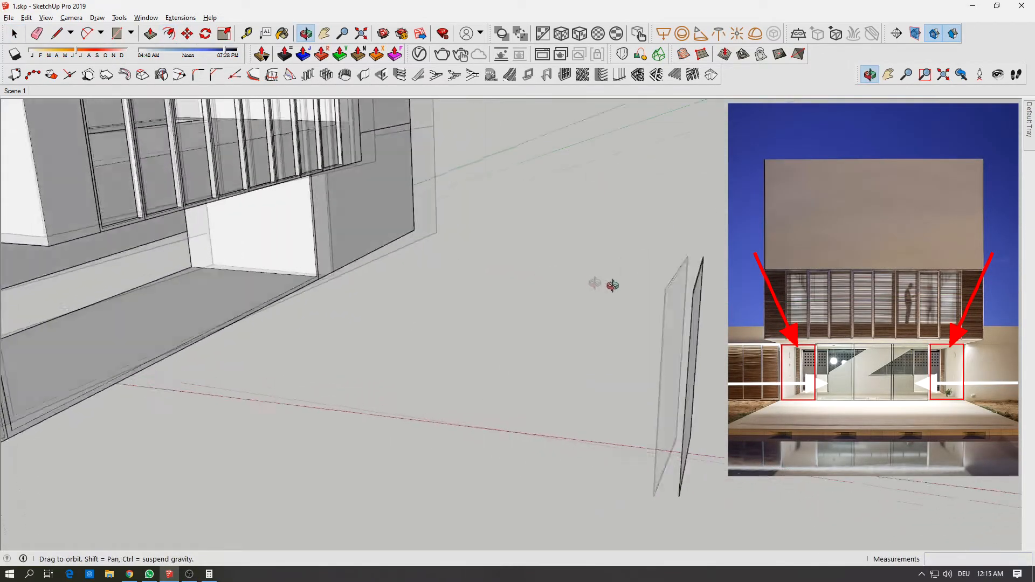
scroll(594, 282, up, 5)
key(space)
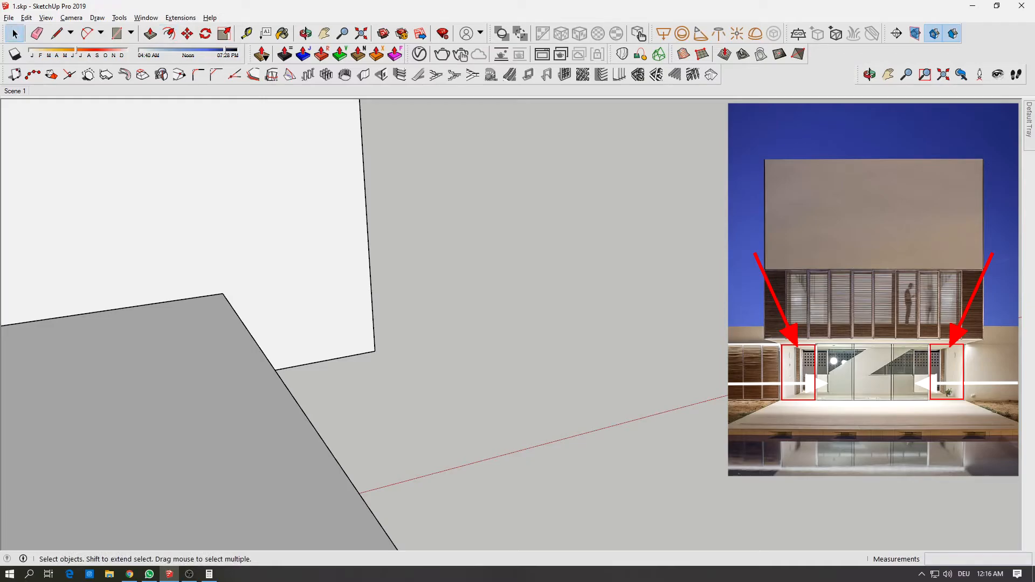
scroll(809, 366, up, 3)
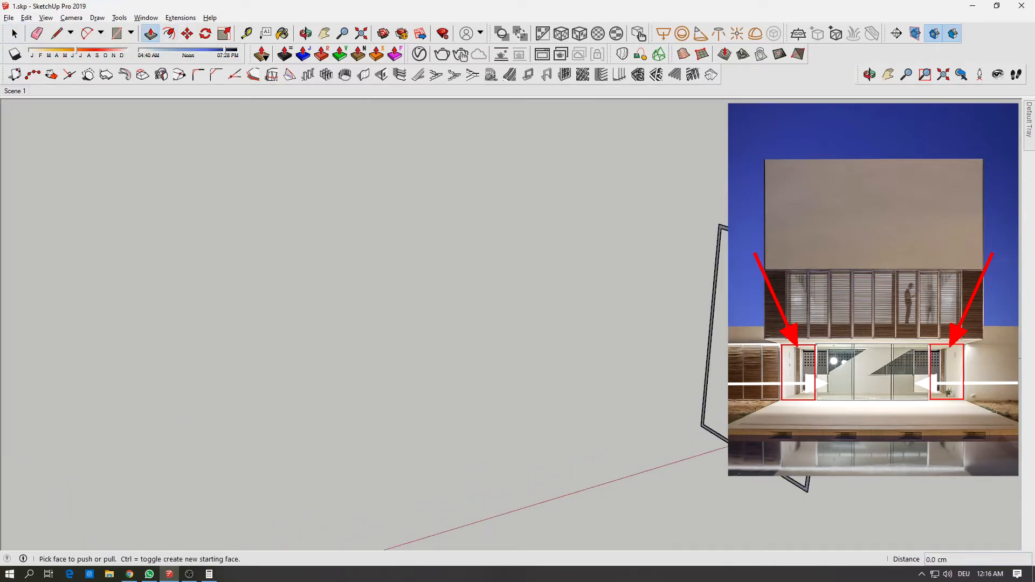
click(834, 270)
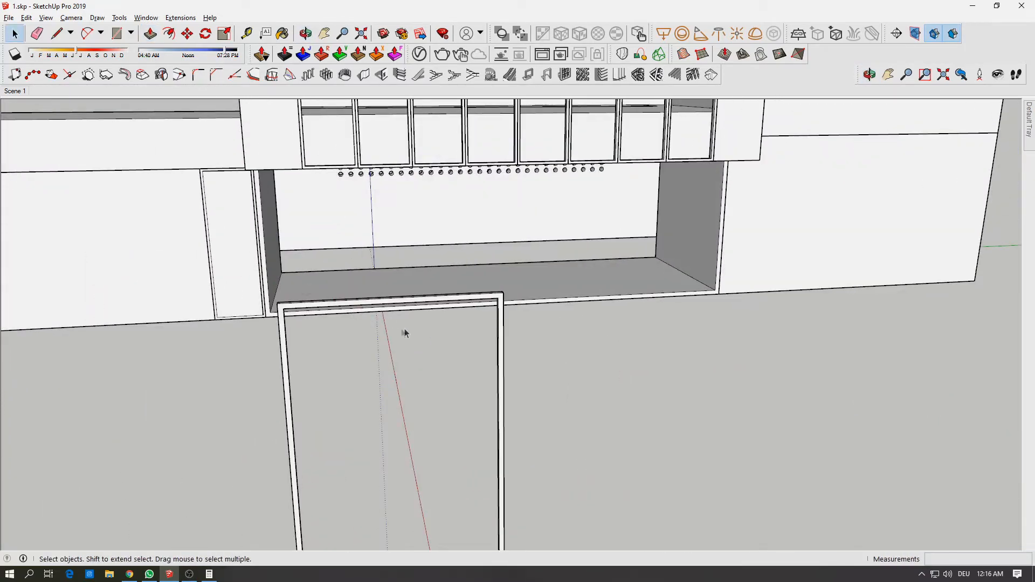
Check the ground-floor front opening in the reference photo in WhatsApp, and return to the SketchUp model.
key(alt+Tab)
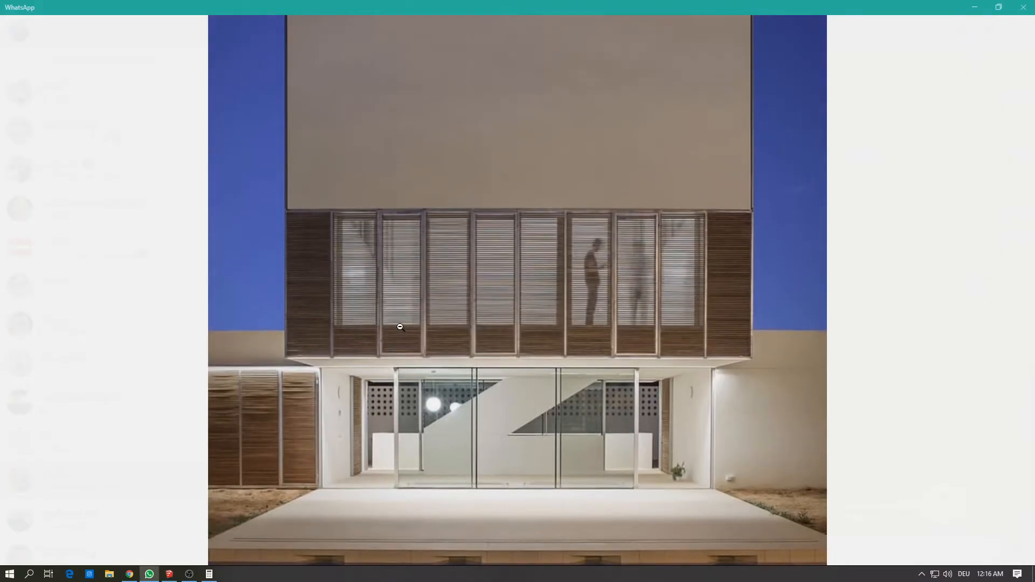
key(alt+Tab)
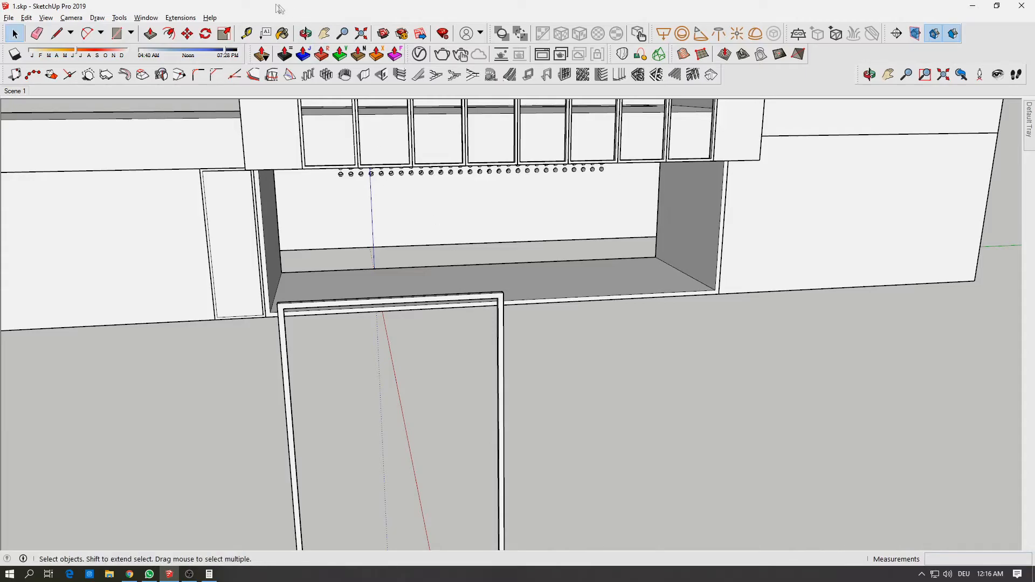
click(503, 294)
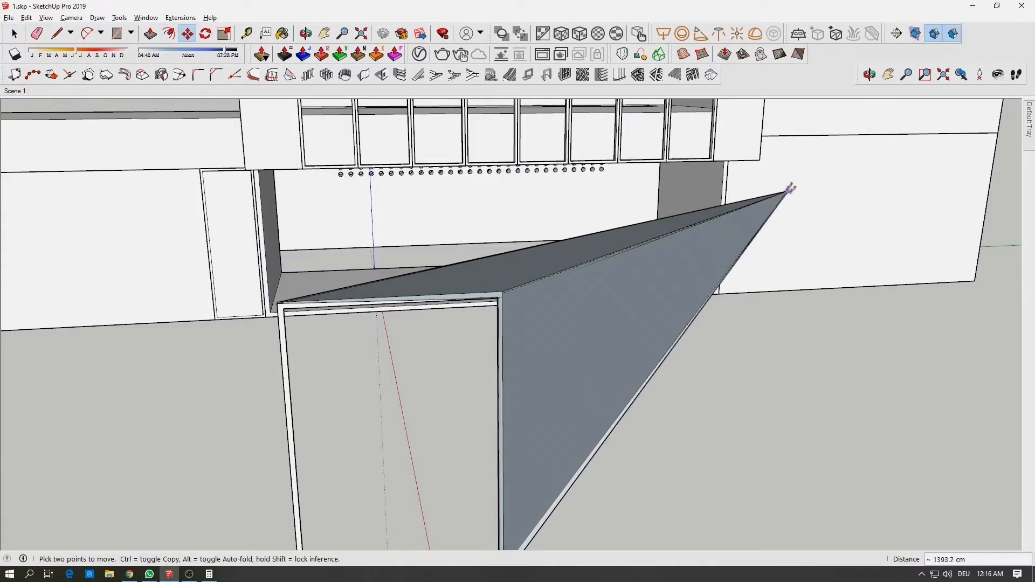
key(Escape)
key(space)
Group the freestanding open frame and move it into the upper right corner of the ground-floor opening.
click(497, 306)
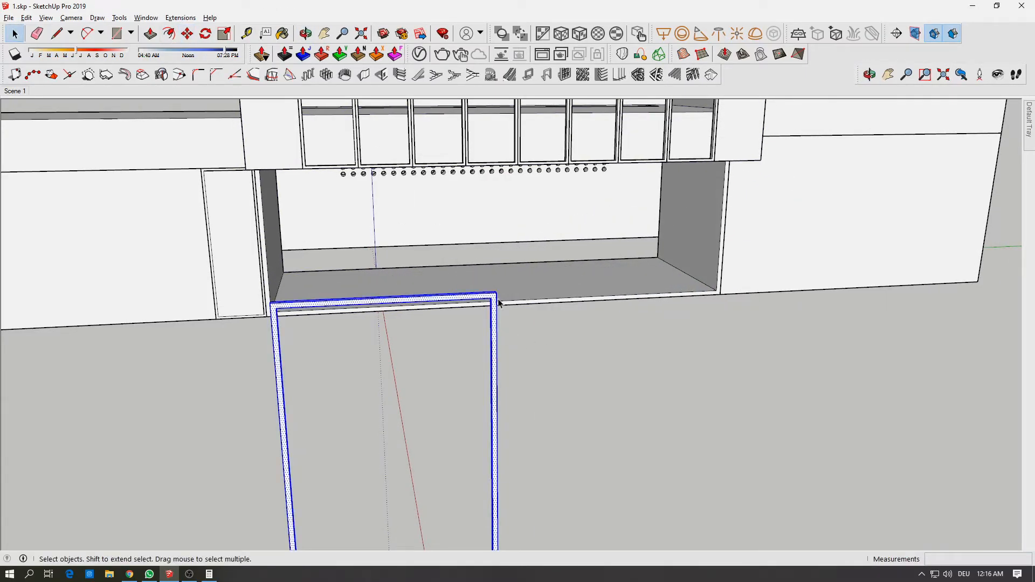
right_click(498, 302)
click(539, 394)
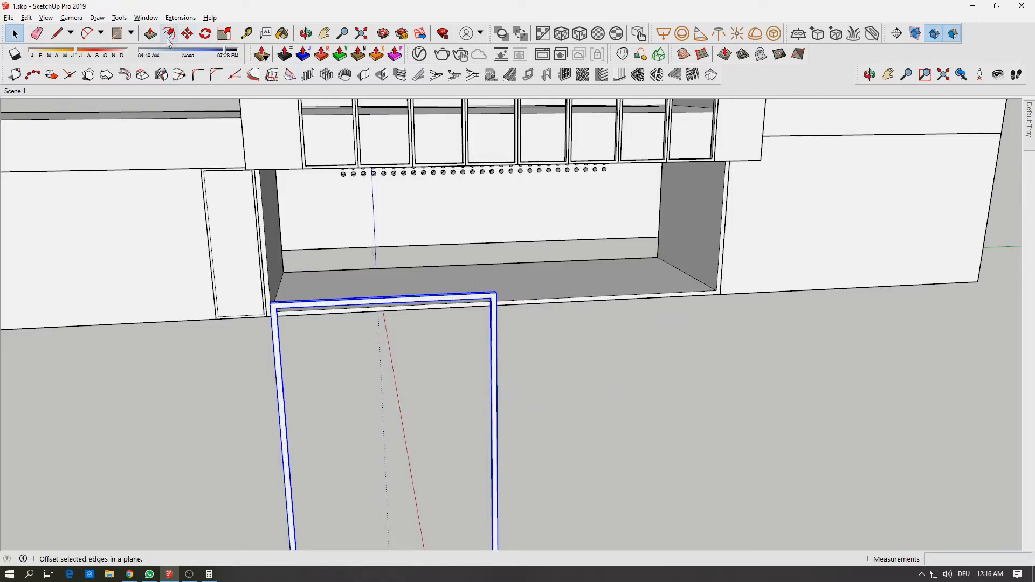
click(497, 294)
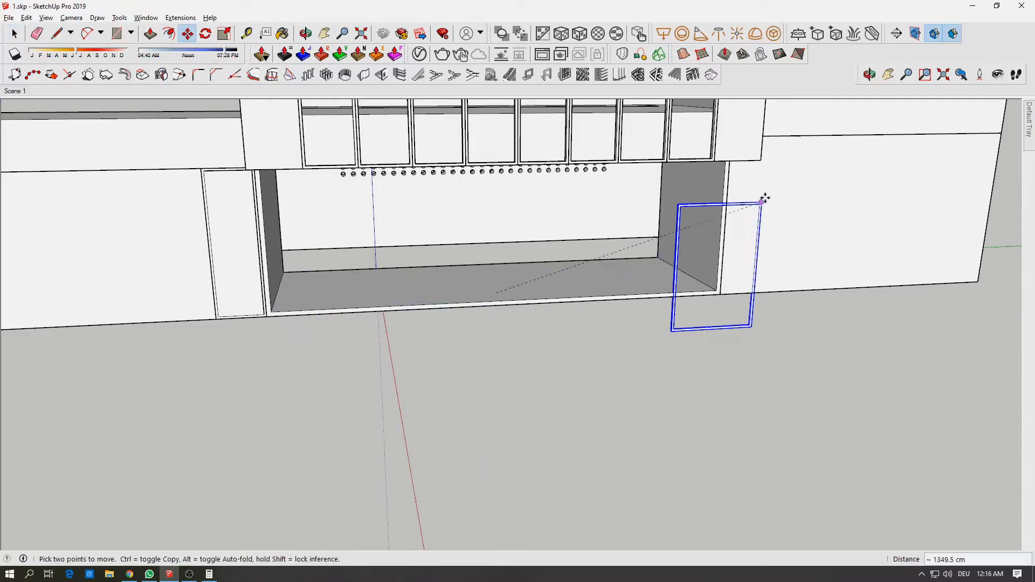
scroll(763, 199, up, 6)
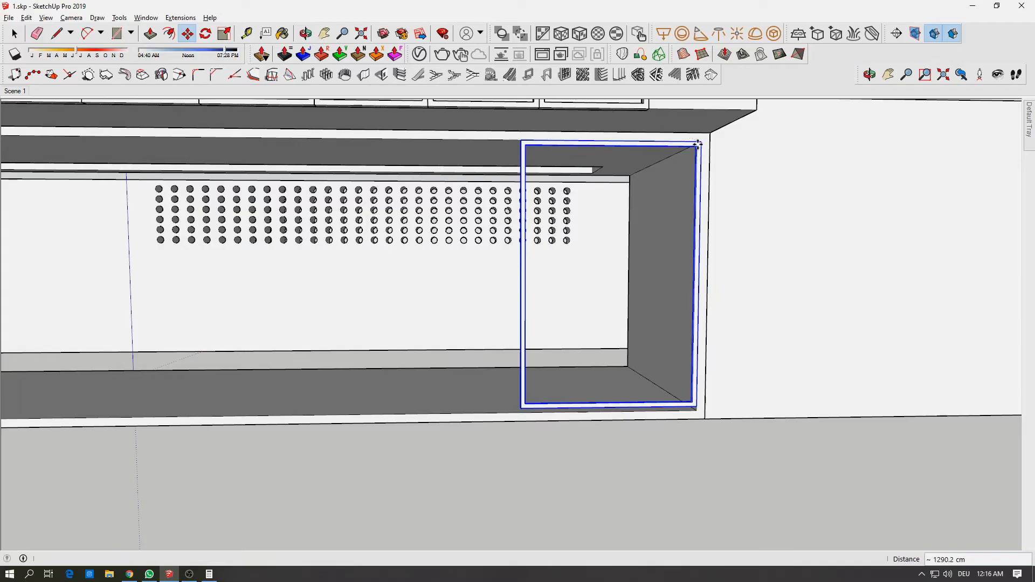
mouse_move(647, 297)
middle_down()
mouse_move(580, 234)
mouse_move(483, 238)
mouse_move(367, 284)
mouse_move(451, 329)
mouse_move(589, 359)
mouse_move(788, 308)
middle_up()
Measure the clear height of the ground-floor opening with the Tape Measure.
click(248, 37)
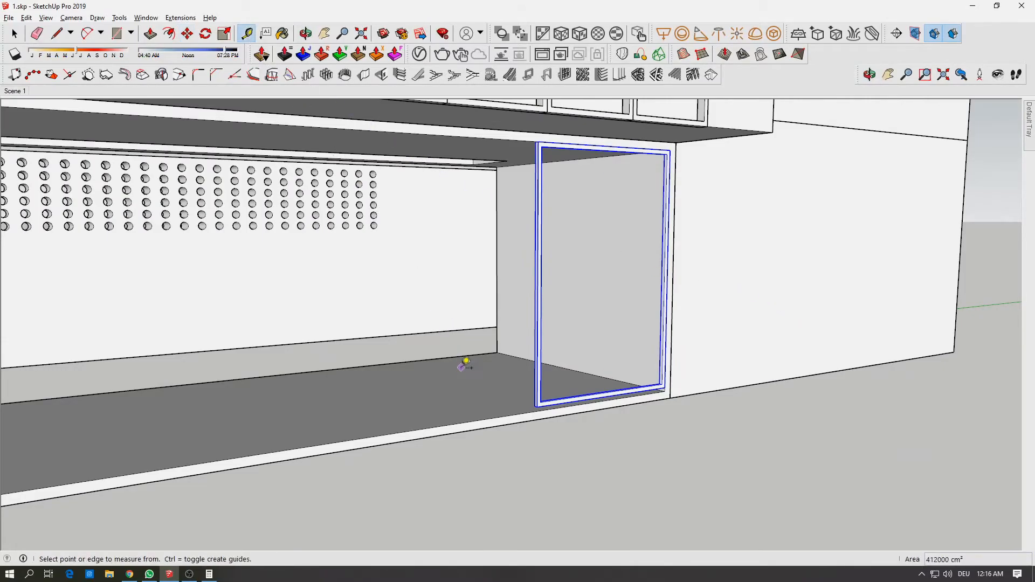
click(490, 419)
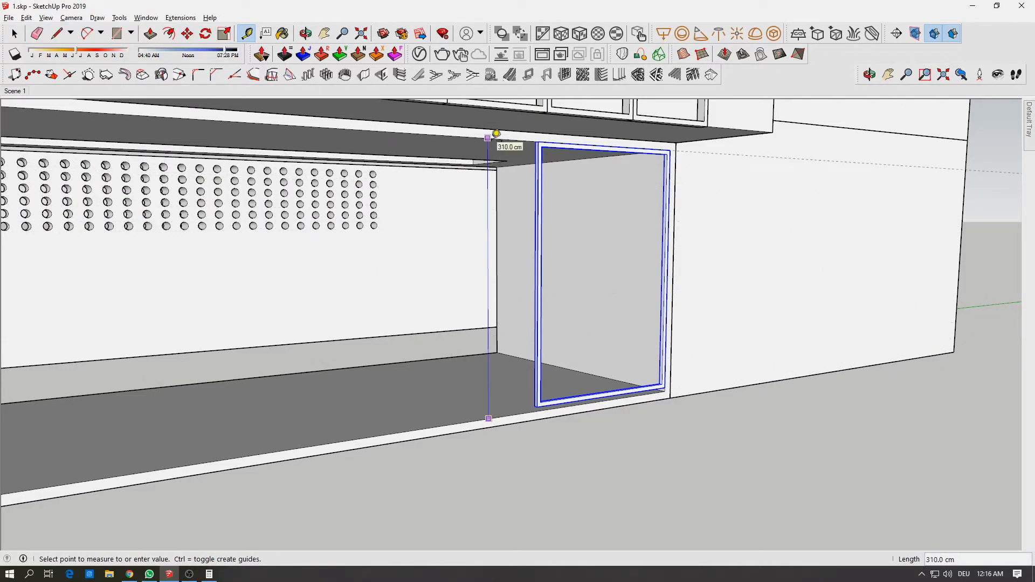
middle_drag(496, 135, 512, 219)
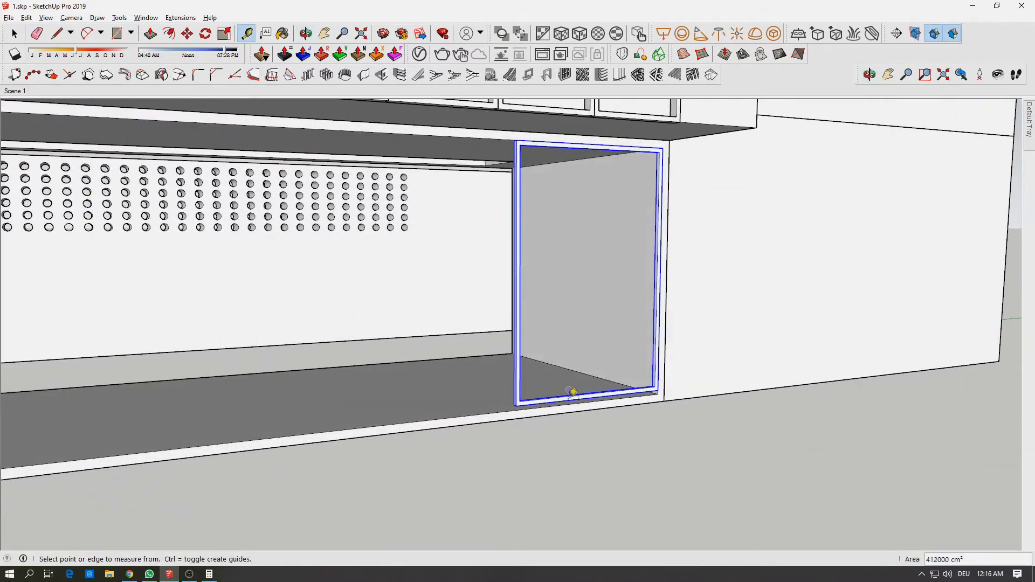
Open the frame group and Push/Pull its bottom face down to the sill of the ground-floor opening.
scroll(540, 391, up, 6)
middle_drag(526, 390, 475, 329)
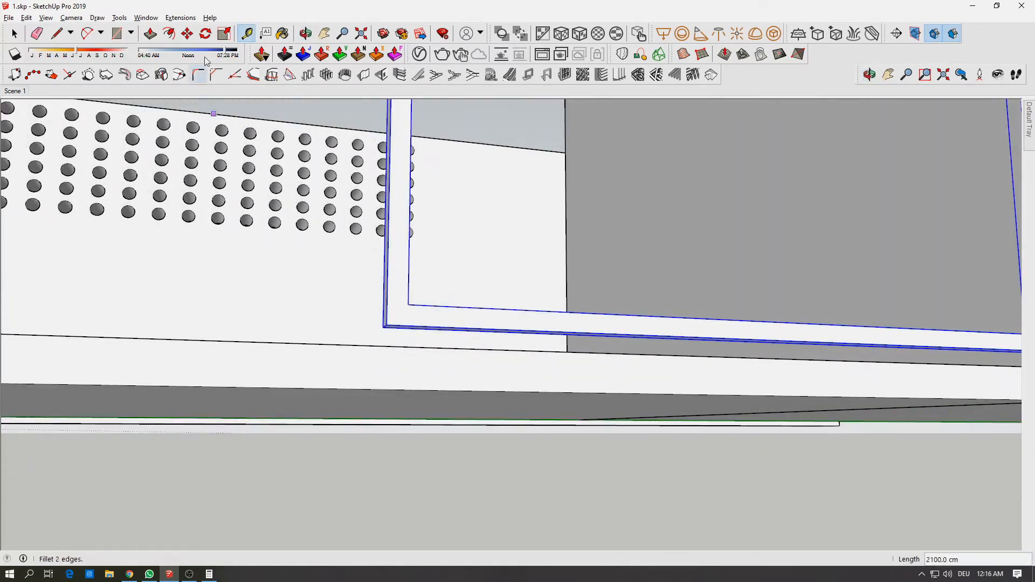
key(space)
double_click(468, 322)
click(162, 39)
click(435, 335)
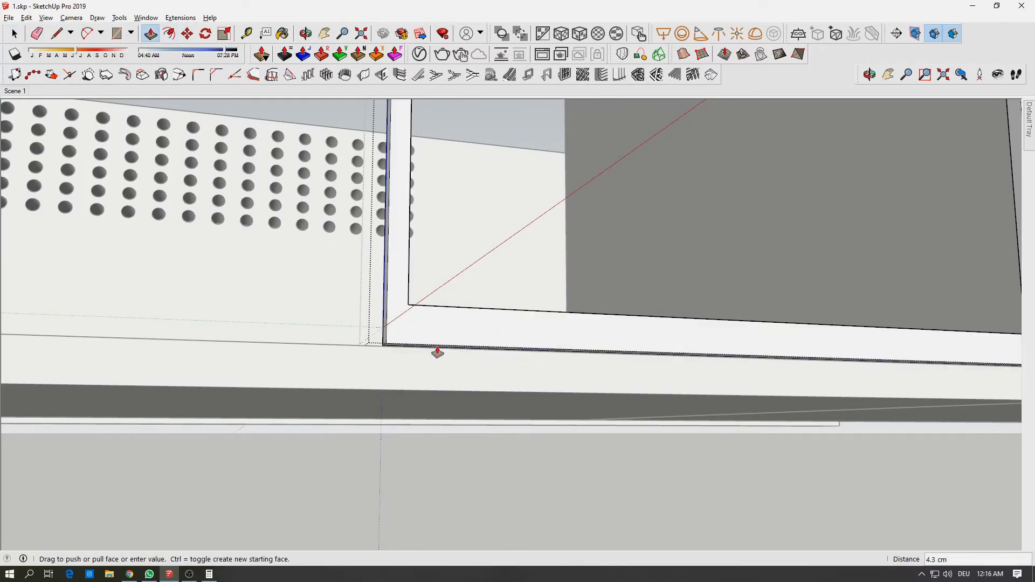
click(369, 349)
Push/Pull the inner face of the frame's bottom rail down to thin the rail, and close the group.
middle_drag(383, 351, 456, 291)
click(456, 291)
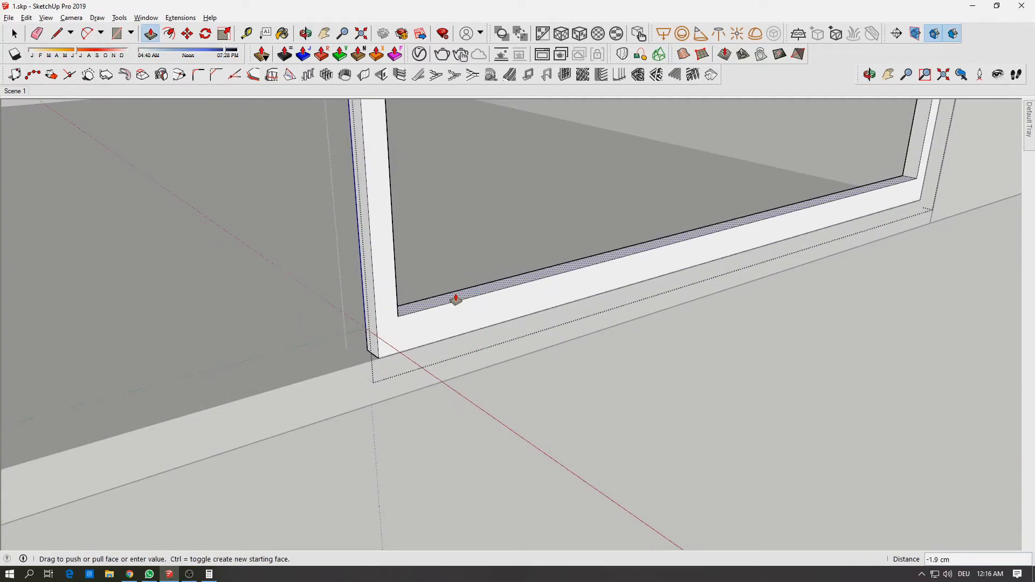
click(456, 299)
scroll(456, 299, down, 6)
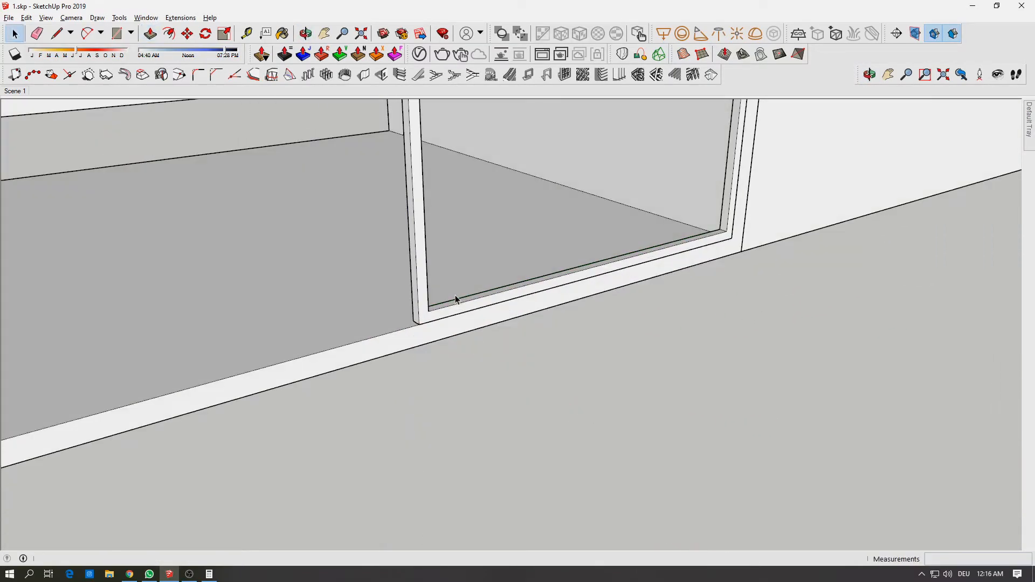
key(space)
middle_drag(455, 299, 549, 392)
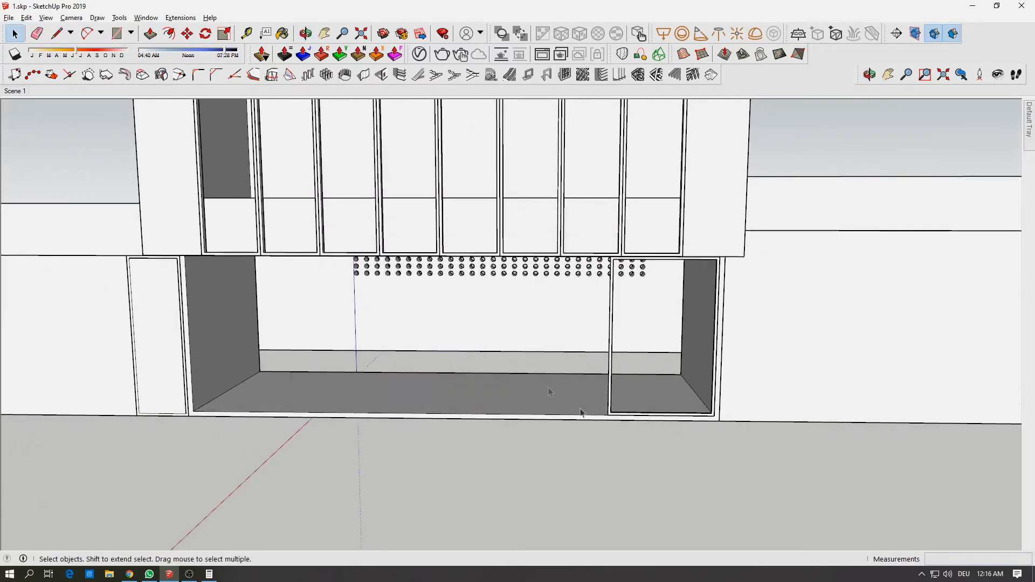
Copy the frame 206 cm to the left along the opening so both frames stand side by side.
scroll(659, 418, up, 3)
click(654, 416)
mouse_move(655, 416)
middle_down()
mouse_move(605, 386)
mouse_move(654, 395)
middle_up()
click(695, 409)
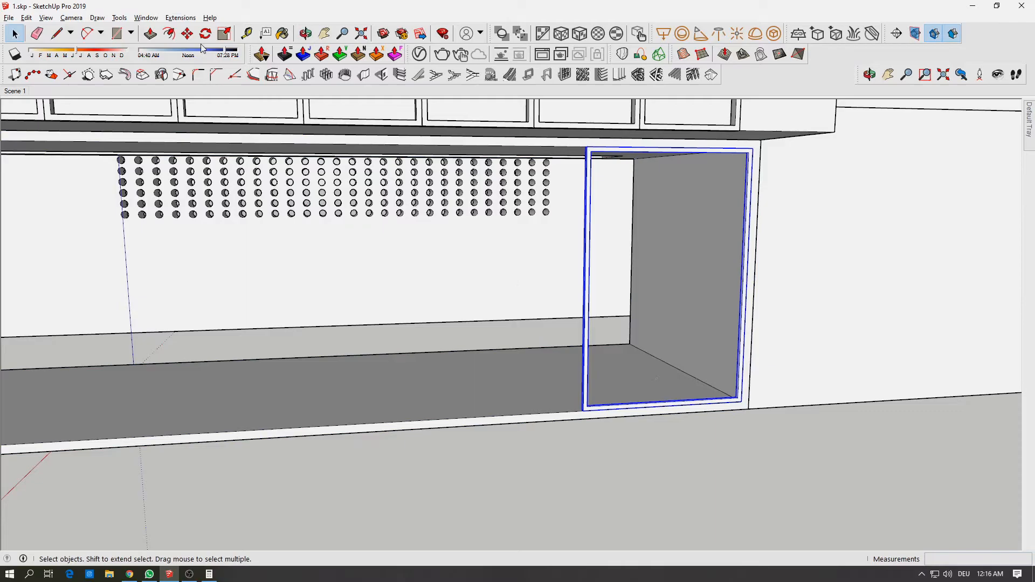
click(743, 404)
key(ctrl)
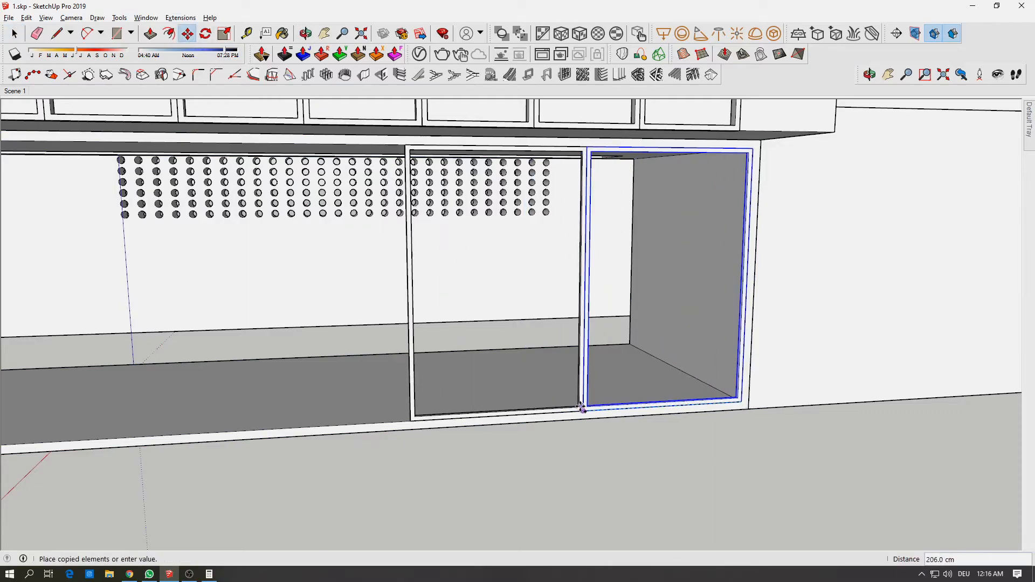
click(582, 410)
Repeat the frame copy at equal spacing until five frames in total fill the ground-floor opening.
scroll(413, 423, down, 3)
text(*3)
key(Return)
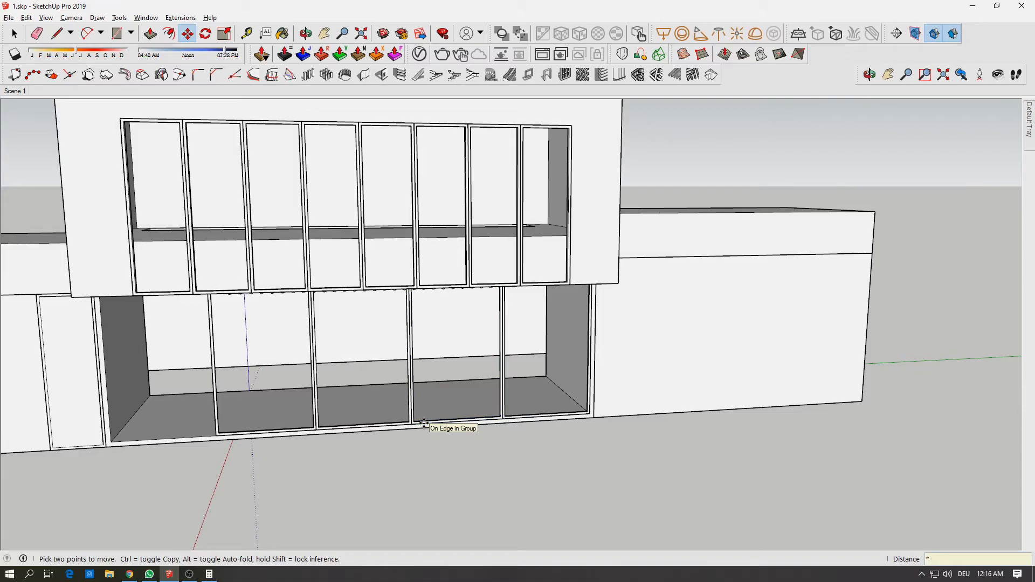
middle_drag(424, 423, 464, 377)
scroll(300, 383, down, 3)
scroll(464, 381, up, 2)
mouse_move(246, 358)
middle_down()
mouse_move(286, 351)
mouse_move(430, 376)
middle_up()
Check the reference photo in WhatsApp, return to SketchUp and delete the front wall face of the left wing.
key(alt+Tab)
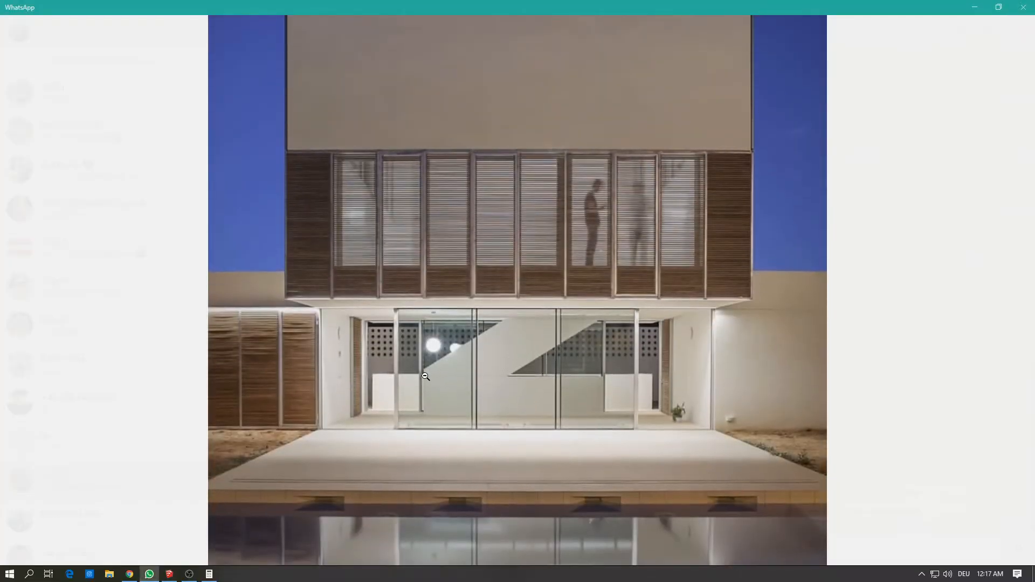
key(alt+Tab)
middle_drag(356, 365, 402, 410)
key(space)
scroll(403, 410, up, 3)
click(381, 393)
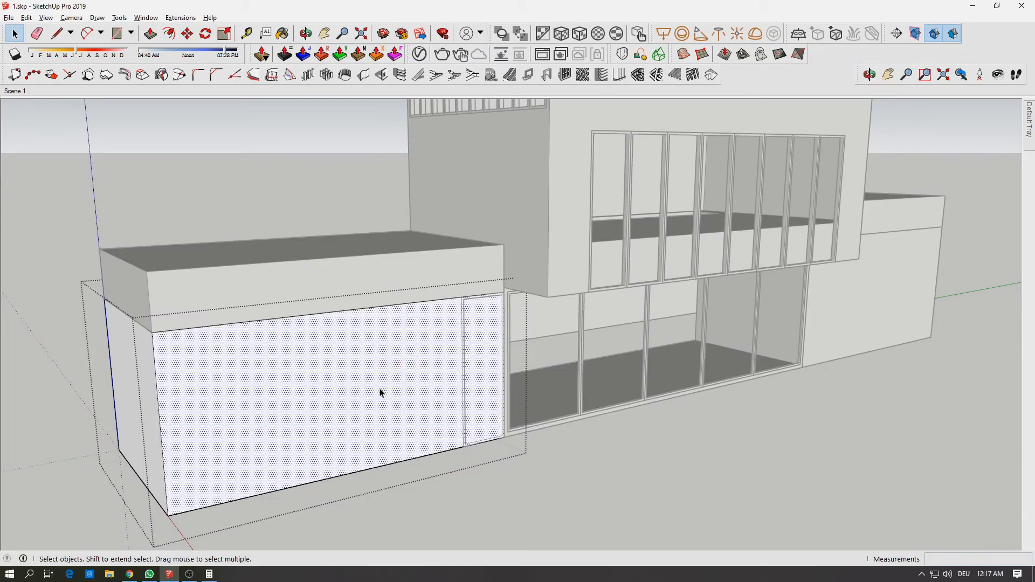
key(Delete)
middle_drag(380, 391, 231, 358)
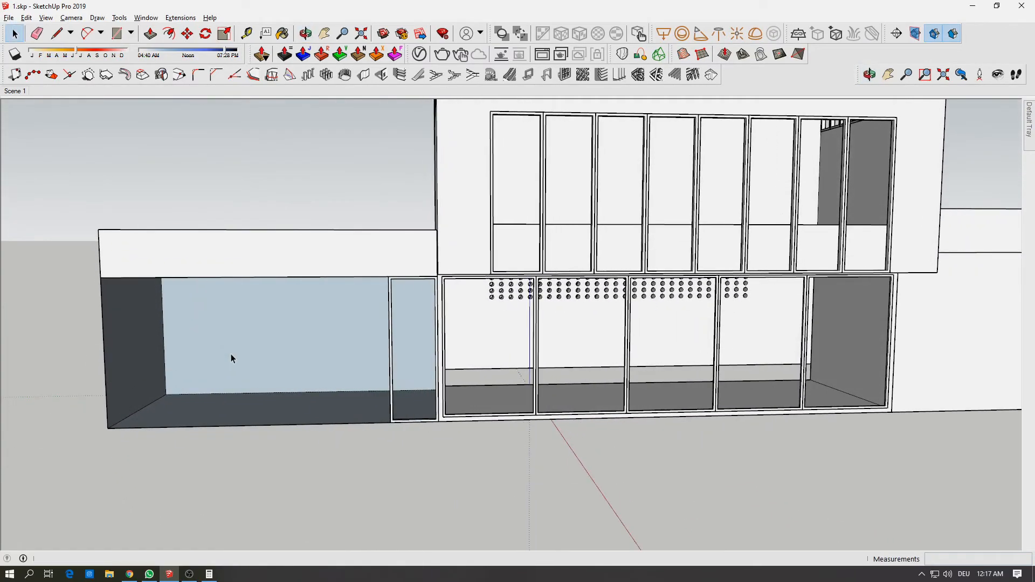
scroll(165, 361, up, 3)
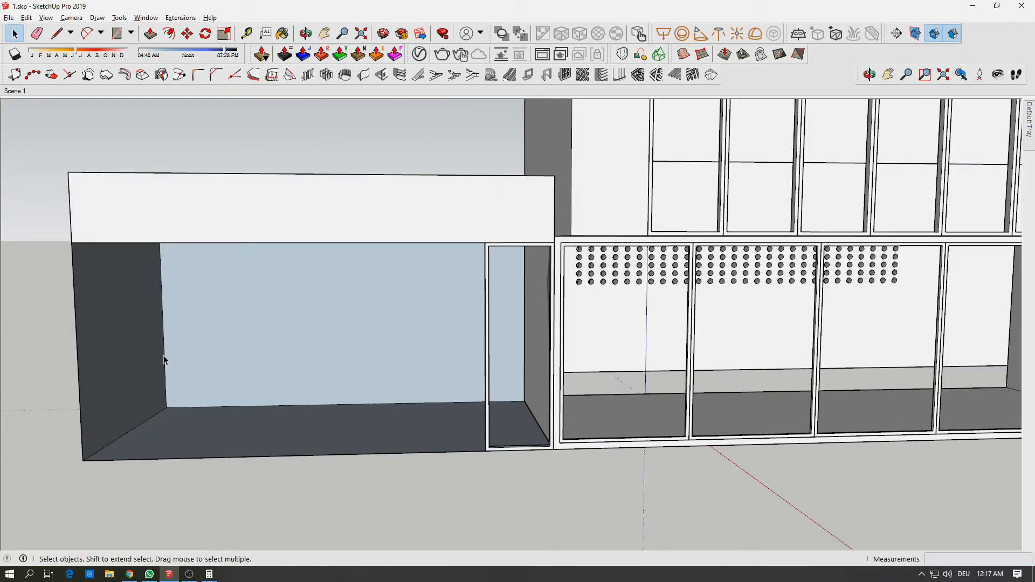
Check the left wing's panels in the reference photo and examine the wing's inner side wall behind the narrow frame in SketchUp.
key(alt+Tab)
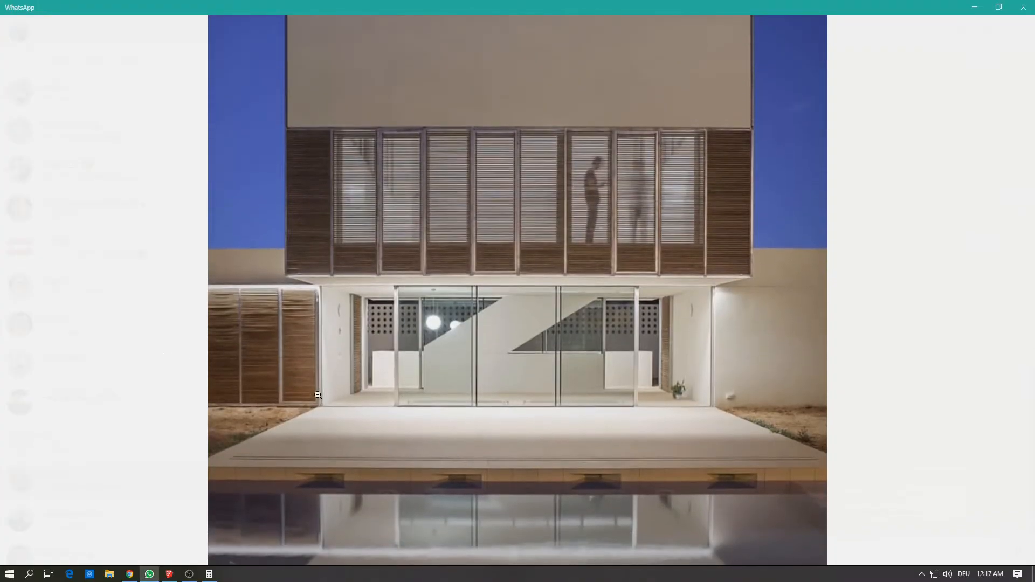
key(alt+Tab)
middle_drag(462, 375, 545, 434)
scroll(563, 446, up, 3)
click(545, 384)
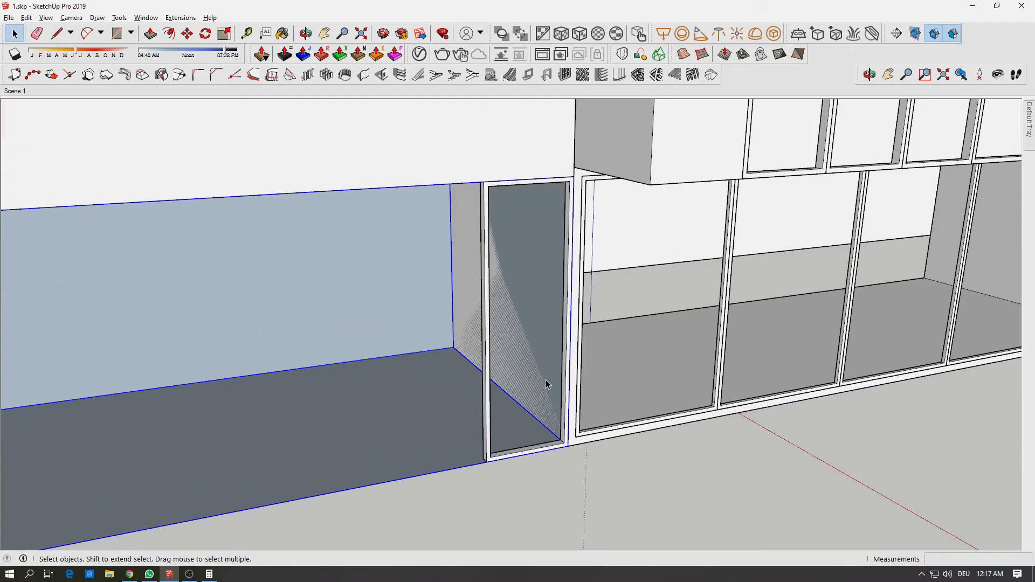
double_click(547, 381)
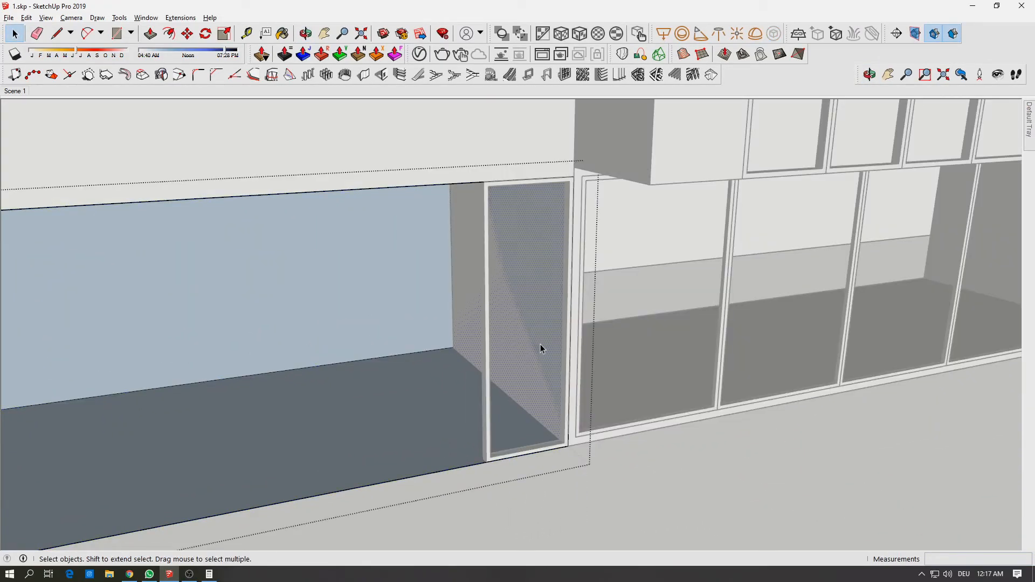
middle_drag(540, 344, 539, 318)
key(Escape)
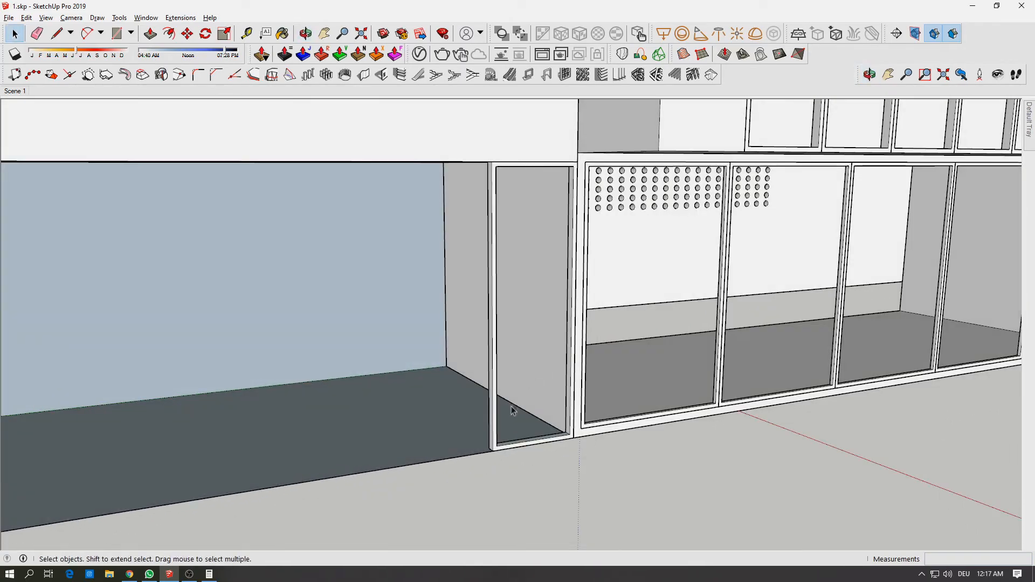
Try to Push/Pull the end wall of the left wing by 1 cm.
scroll(501, 416, down, 4)
middle_drag(141, 341, 37, 305)
click(149, 287)
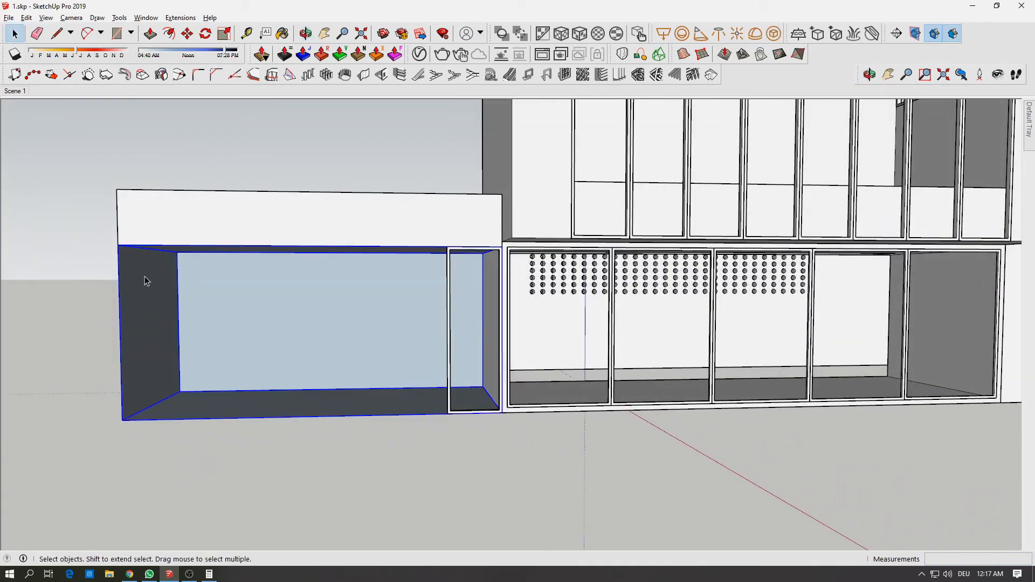
double_click(150, 332)
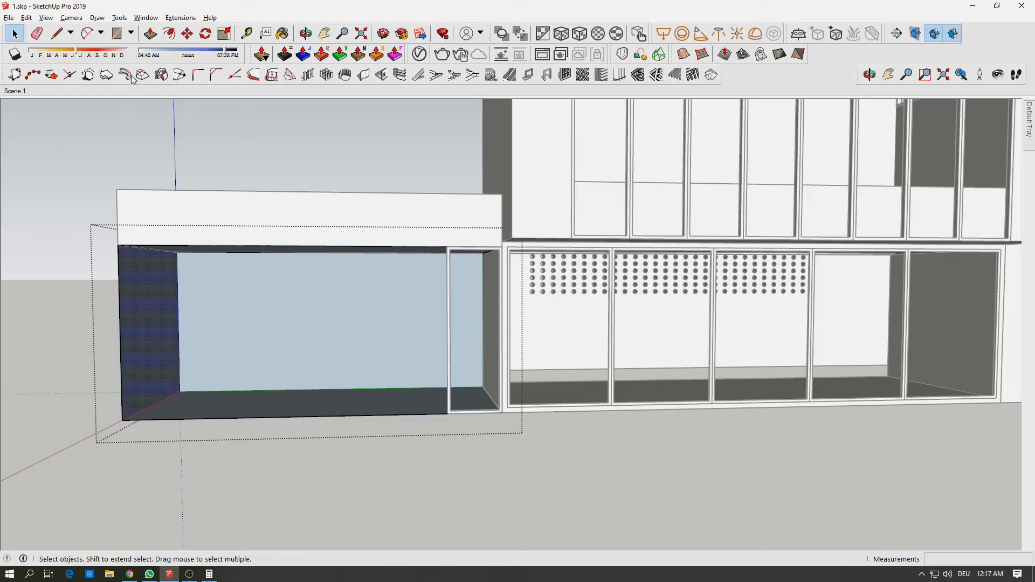
click(136, 277)
text(1)
key(Return)
middle_drag(328, 389, 422, 418)
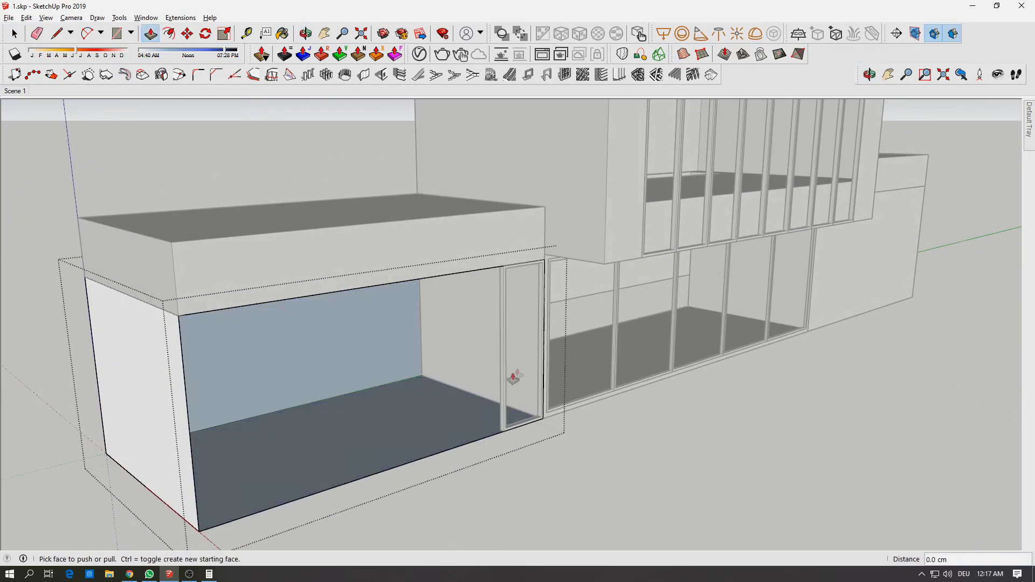
Copy the narrow front frame directly beside itself and array it as six copies across the left wing's opening.
key(space)
click(468, 334)
click(186, 33)
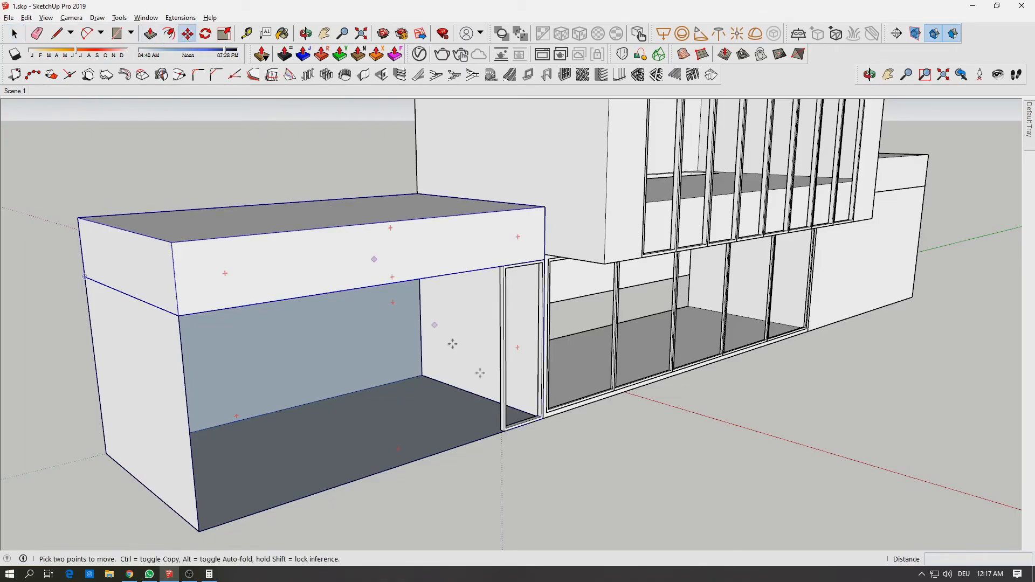
scroll(555, 423, up, 5)
click(555, 415)
key(ctrl)
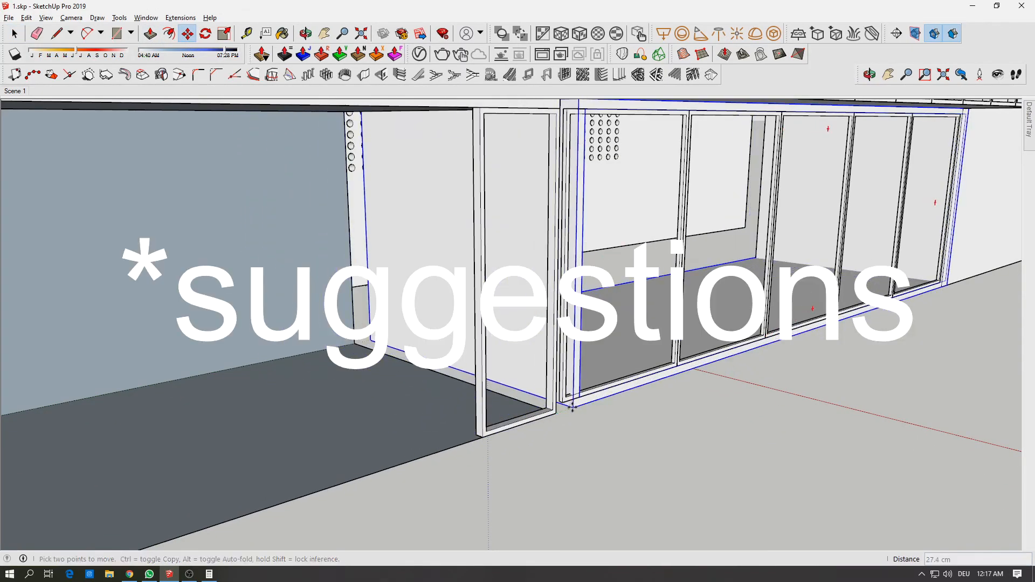
click(483, 438)
scroll(439, 481, down, 4)
text(*7)
key(Return)
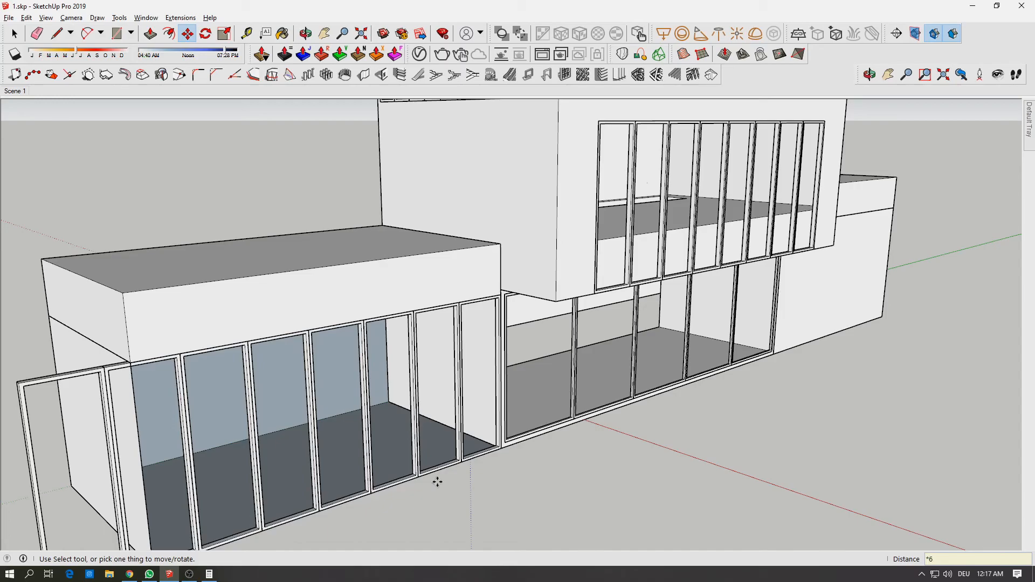
Push/Pull the left wing's end wall outward 35 cm to the outer edge of the last frame.
middle_drag(435, 481, 284, 354)
key(space)
click(275, 345)
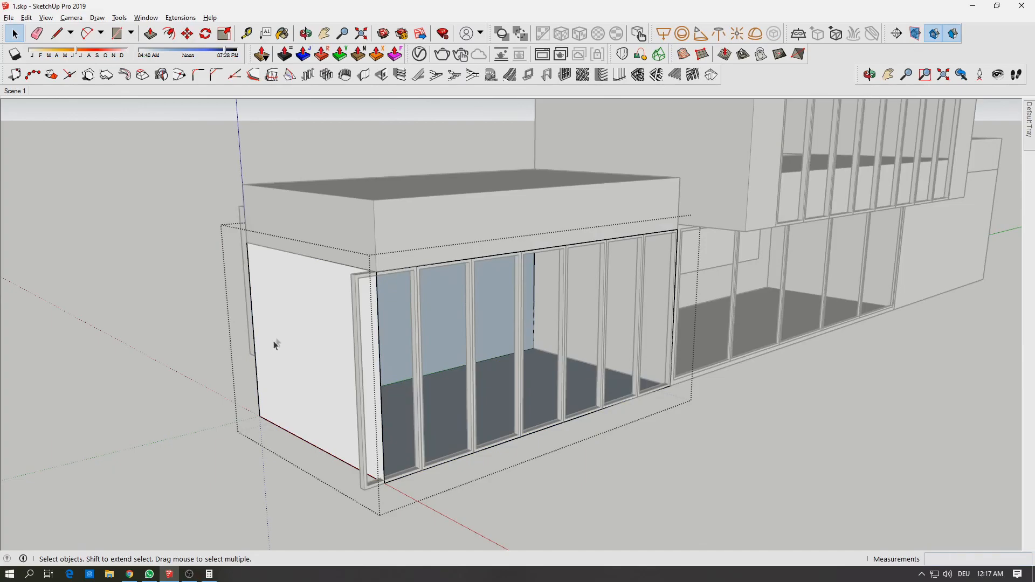
click(149, 35)
click(335, 325)
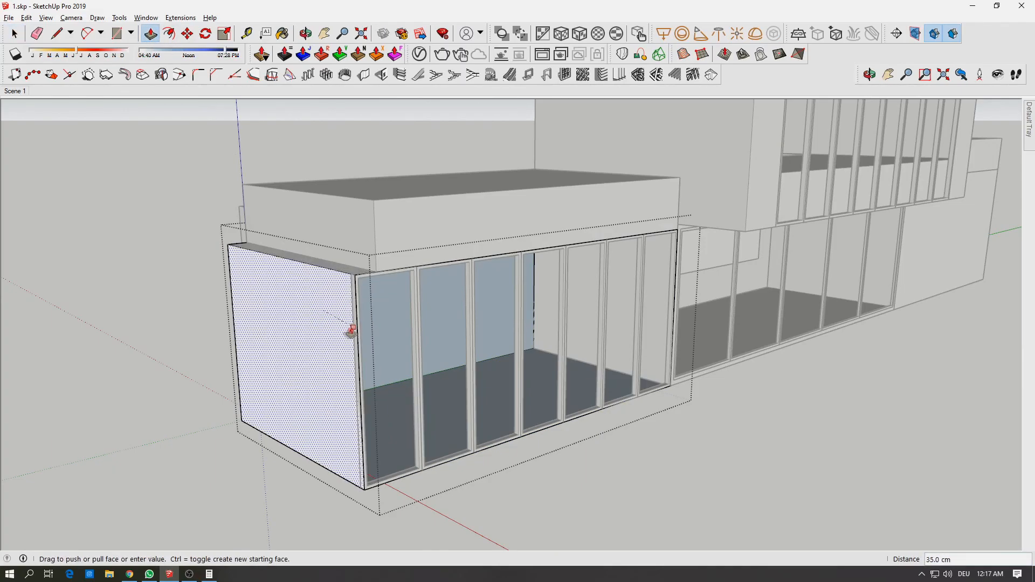
click(351, 334)
Open the left wing's roof block and extend its end face outward with Push/Pull.
key(space)
triple_click(350, 231)
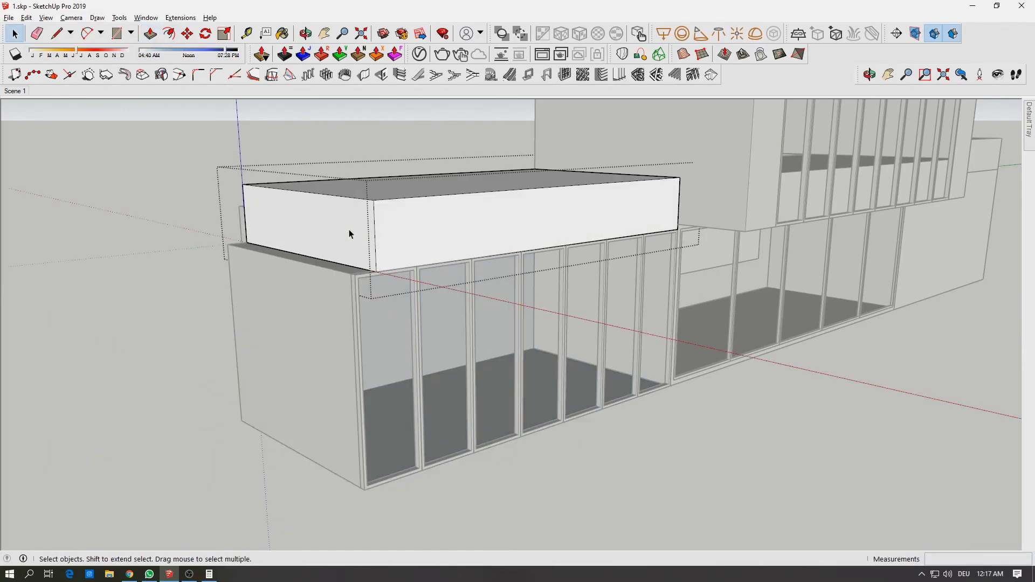
click(149, 34)
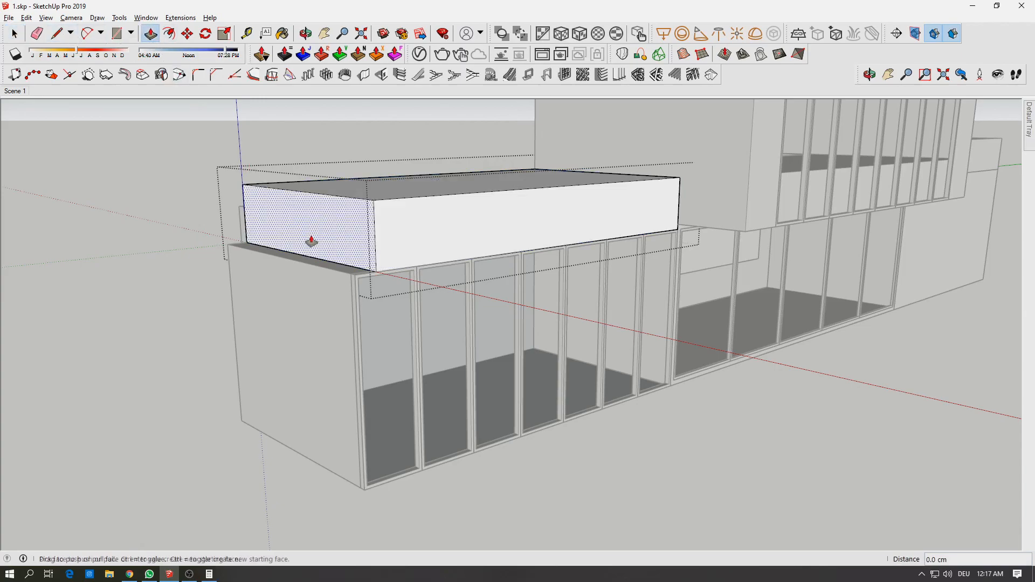